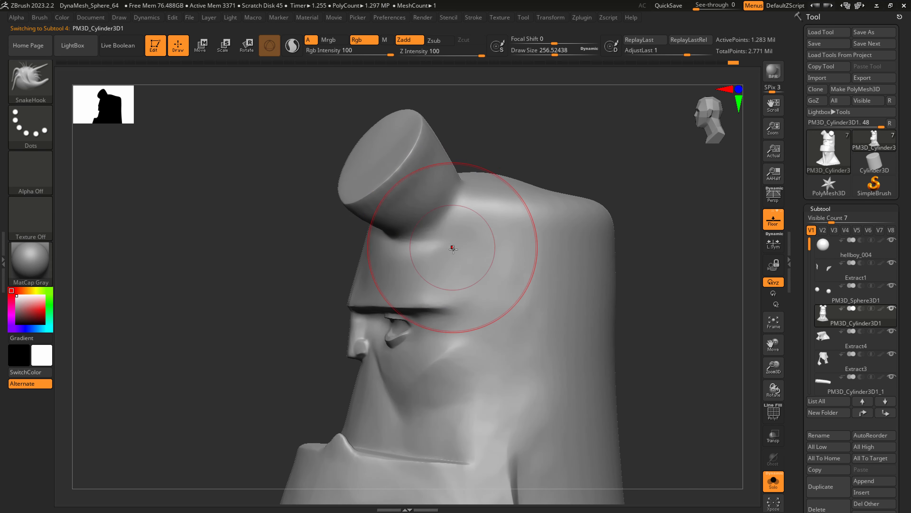
Display the polygroups on the head mesh and isolate the two horns' polygroup.
{"action": "key", "text": "shift+f"}
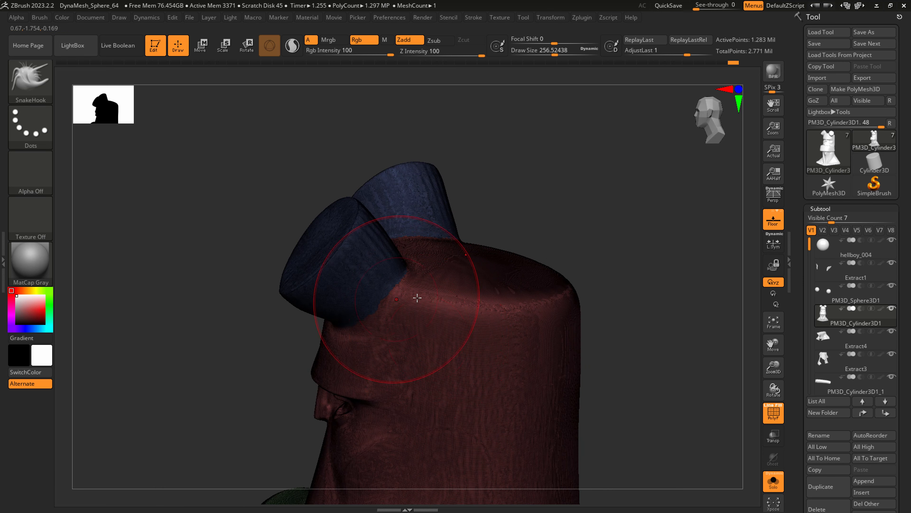
{"action": "key", "text": "shift"}
{"action": "key", "text": "ctrl"}
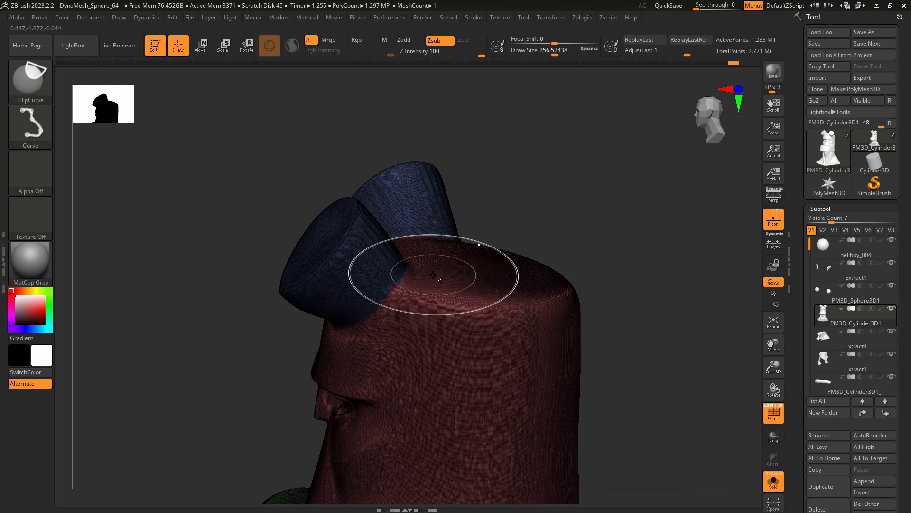
{"action": "key", "text": "shift"}
{"action": "mouse_move", "coordinate": [418, 297]}
{"action": "right_mouse_down"}
{"action": "mouse_move", "coordinate": [406, 268]}
{"action": "mouse_move", "coordinate": [373, 283]}
{"action": "mouse_move", "coordinate": [371, 300]}
{"action": "right_mouse_up"}
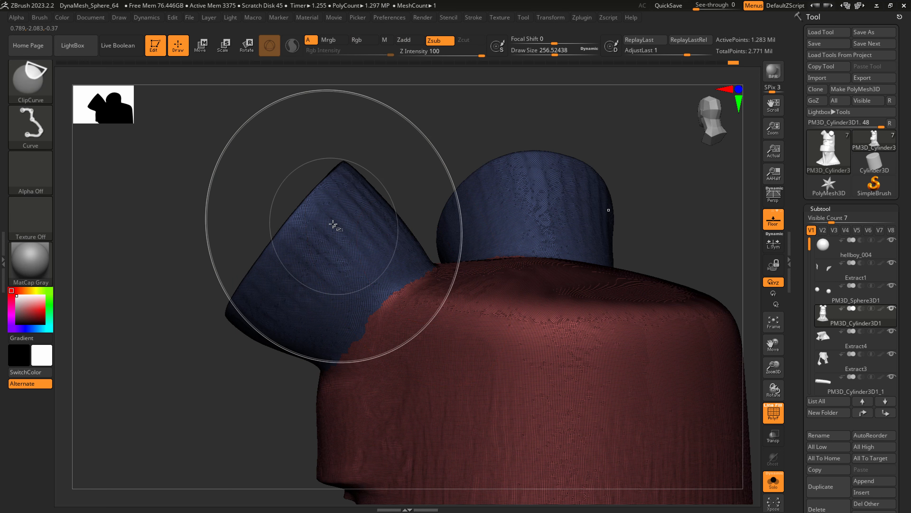
{"action": "left_click", "coordinate": [326, 220], "text": "ctrl+shift"}
{"action": "right_click_drag", "start_coordinate": [534, 330], "coordinate": [447, 337], "text": "ctrl"}
Split the hidden head geometry from the horns into its own subtool with Split Hidden.
{"action": "scroll", "coordinate": [835, 212], "scroll_direction": "down", "scroll_amount": 6}
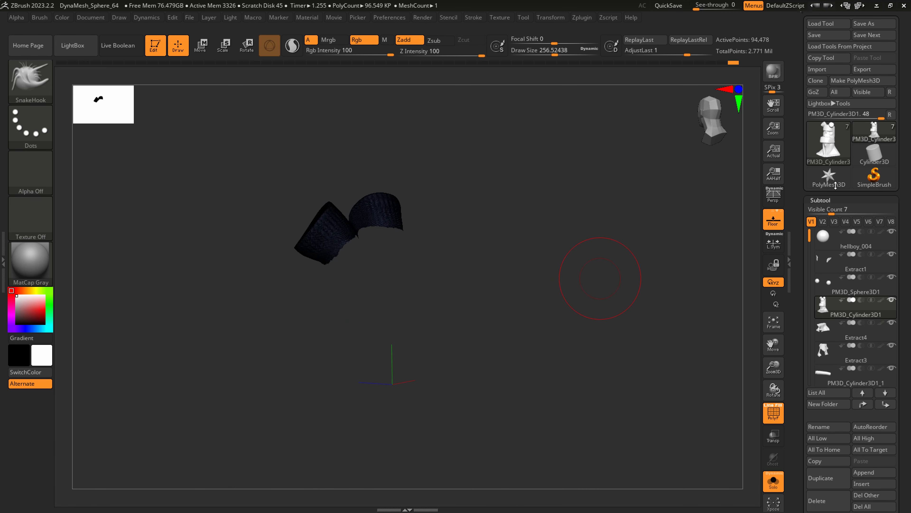
{"action": "left_click", "coordinate": [816, 340]}
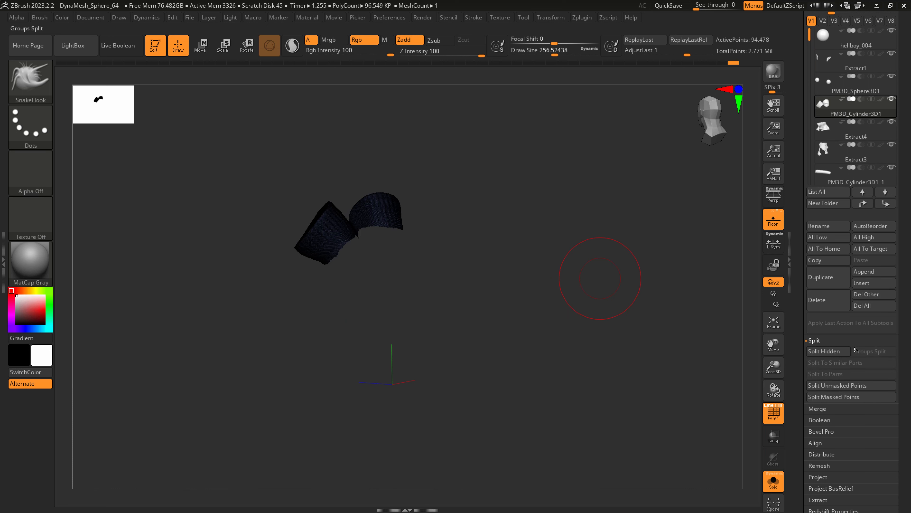
{"action": "scroll", "coordinate": [861, 336], "scroll_direction": "down", "scroll_amount": 1}
{"action": "left_click", "coordinate": [827, 322]}
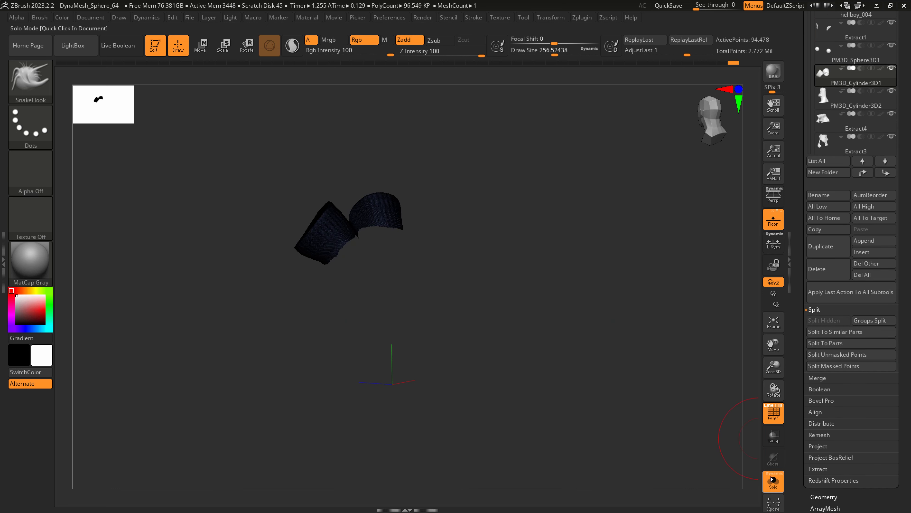
Make the separated head subtool PM3D_Cylinder3D2 active.
{"action": "left_click_drag", "start_coordinate": [573, 392], "coordinate": [715, 407]}
{"action": "left_click", "coordinate": [847, 102]}
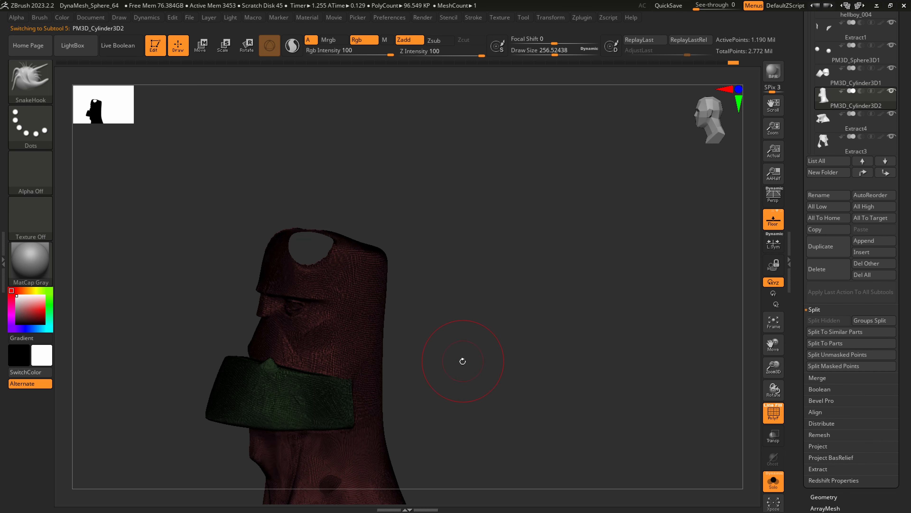
{"action": "left_click_drag", "start_coordinate": [462, 360], "coordinate": [519, 385], "text": "alt"}
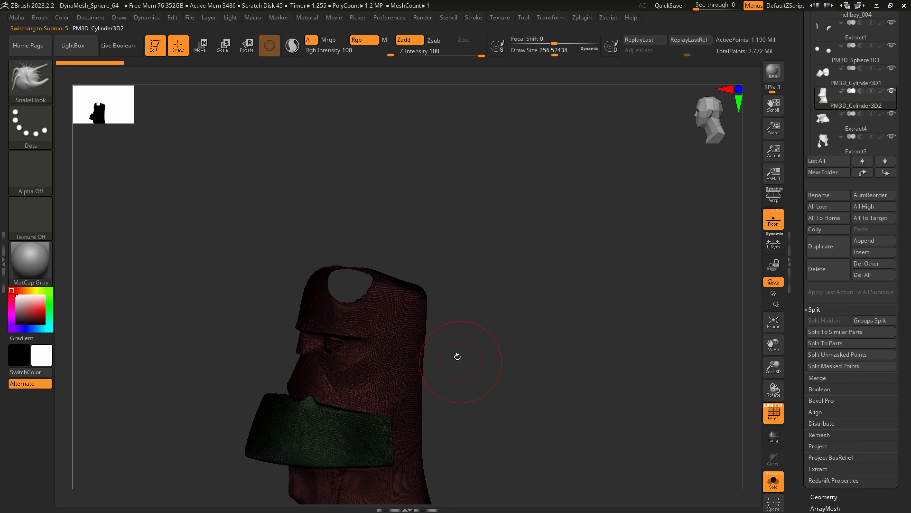
{"action": "left_click_drag", "start_coordinate": [457, 345], "coordinate": [469, 392], "text": "alt"}
{"action": "left_click_drag", "start_coordinate": [539, 378], "coordinate": [574, 376]}
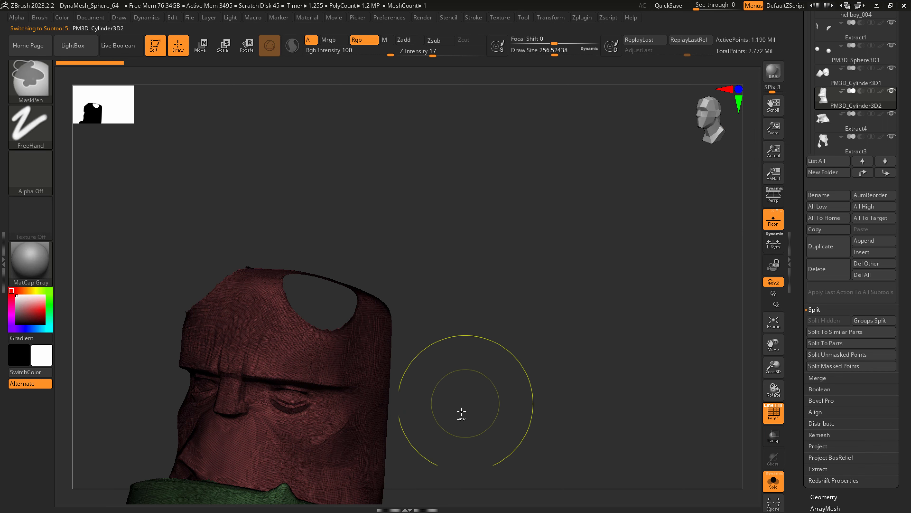
Try to close the horn holes in the head by remeshing with DynaMesh and smoothing the surface.
{"action": "left_click_drag", "start_coordinate": [523, 343], "coordinate": [567, 289], "text": "ctrl"}
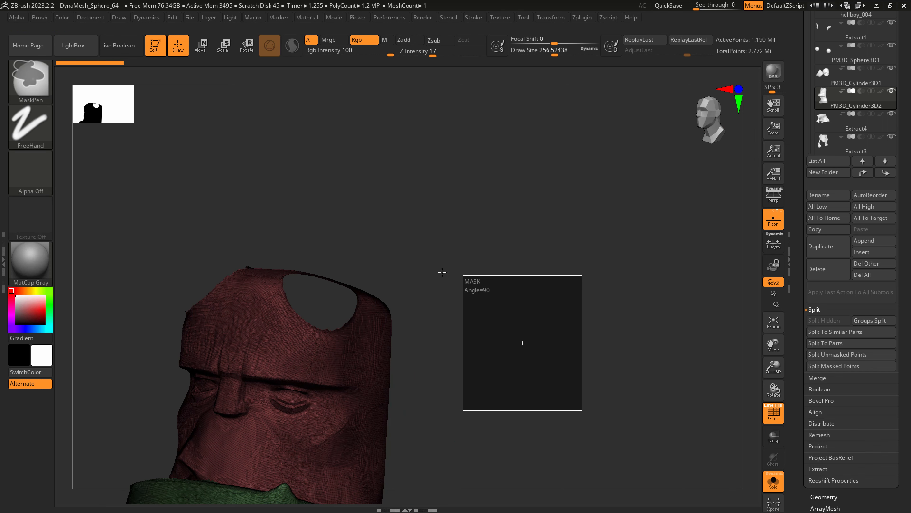
{"action": "right_click_drag", "start_coordinate": [312, 316], "coordinate": [335, 253], "text": "alt"}
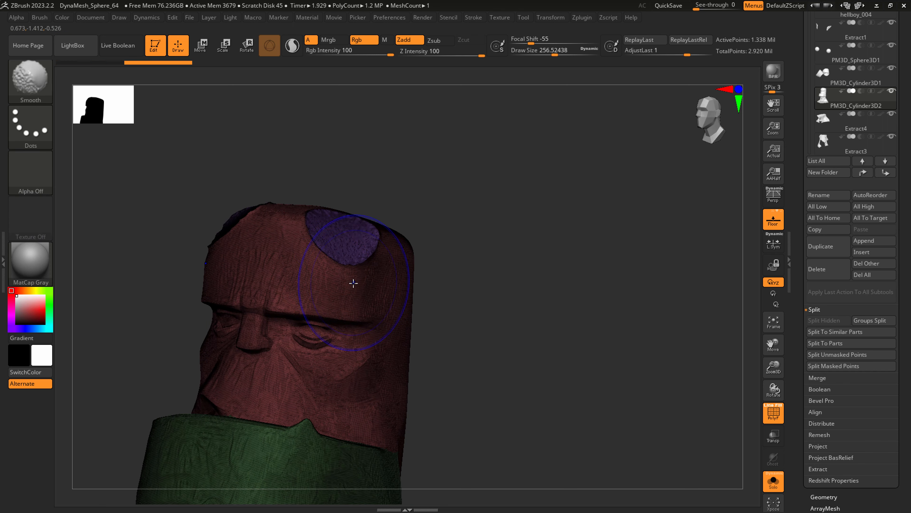
{"action": "key", "text": "shift+f"}
{"action": "right_click_drag", "start_coordinate": [348, 298], "coordinate": [366, 312], "text": "ctrl"}
{"action": "key", "text": "ctrl+z"}
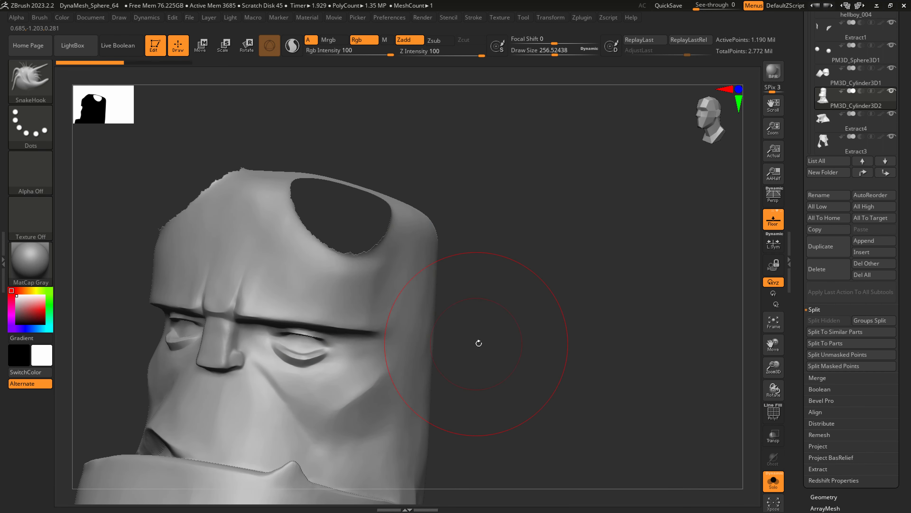
Close the head's horn holes with DynaMesh with Polish turned off, and smooth the jagged rims of the patches.
{"action": "right_click_drag", "start_coordinate": [523, 335], "coordinate": [635, 329]}
{"action": "left_click", "coordinate": [824, 496]}
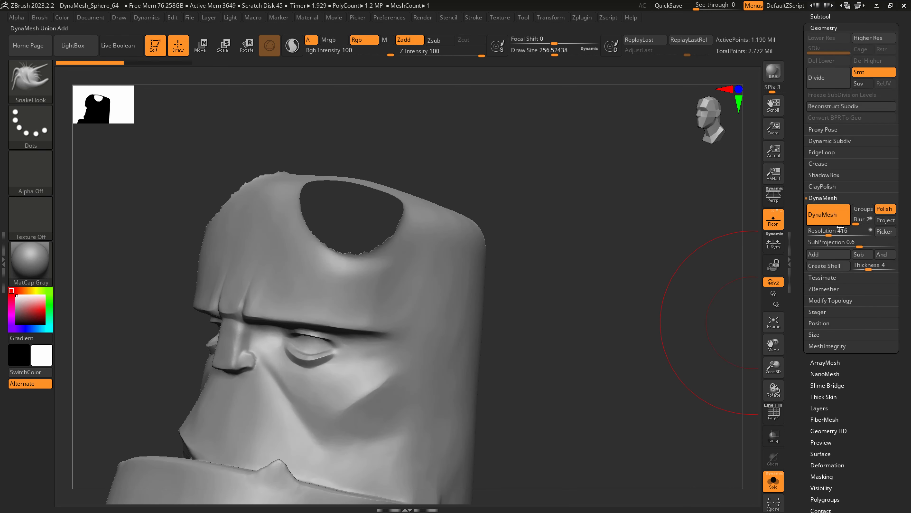
{"action": "left_click_drag", "start_coordinate": [589, 330], "coordinate": [644, 274], "text": "ctrl"}
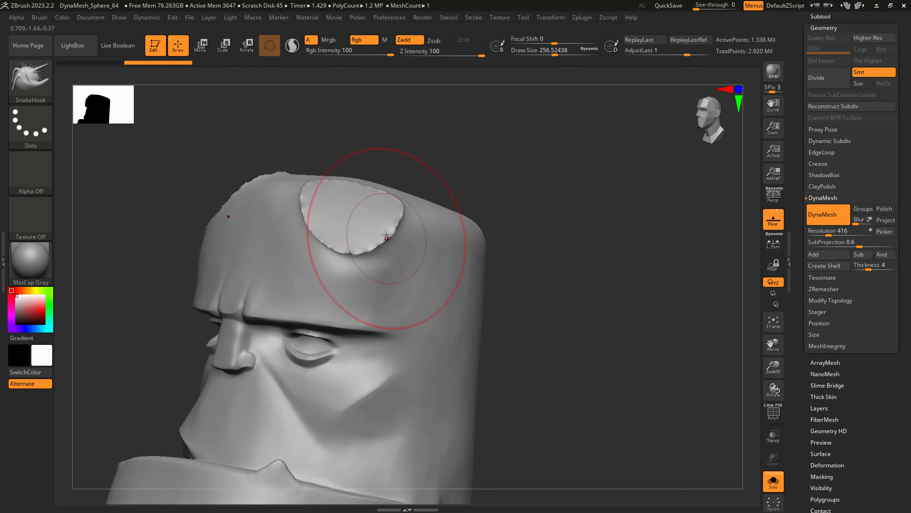
{"action": "key", "text": "s"}
{"action": "mouse_move", "coordinate": [335, 217]}
{"action": "left_mouse_down"}
{"action": "mouse_move", "coordinate": [322, 217]}
{"action": "mouse_move", "coordinate": [379, 211]}
{"action": "left_mouse_up"}
Activate the horns subtool PM3D_Cylinder3D1 and remesh it with DynaMesh to close the open bases.
{"action": "left_click", "coordinate": [818, 15]}
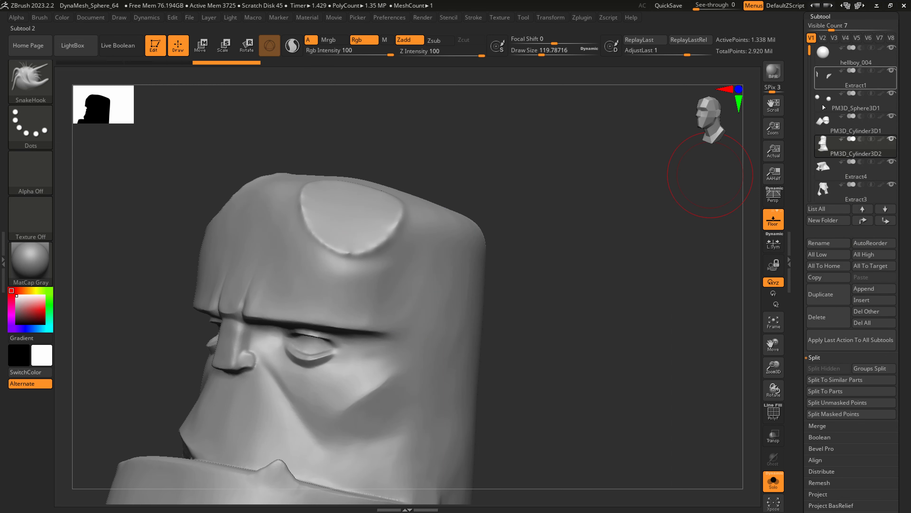
{"action": "left_click", "coordinate": [843, 133]}
{"action": "mouse_move", "coordinate": [569, 325]}
{"action": "left_mouse_down"}
{"action": "mouse_move", "coordinate": [529, 305]}
{"action": "mouse_move", "coordinate": [573, 287]}
{"action": "mouse_move", "coordinate": [630, 287]}
{"action": "left_mouse_up"}
Smooth the rough rims around the horn bases with a draw size of about 299.
{"action": "right_click_drag", "start_coordinate": [446, 240], "coordinate": [437, 236]}
{"action": "key", "text": "s"}
{"action": "left_click_drag", "start_coordinate": [425, 236], "coordinate": [441, 236]}
{"action": "left_click_drag", "start_coordinate": [436, 248], "coordinate": [433, 258], "text": "shift"}
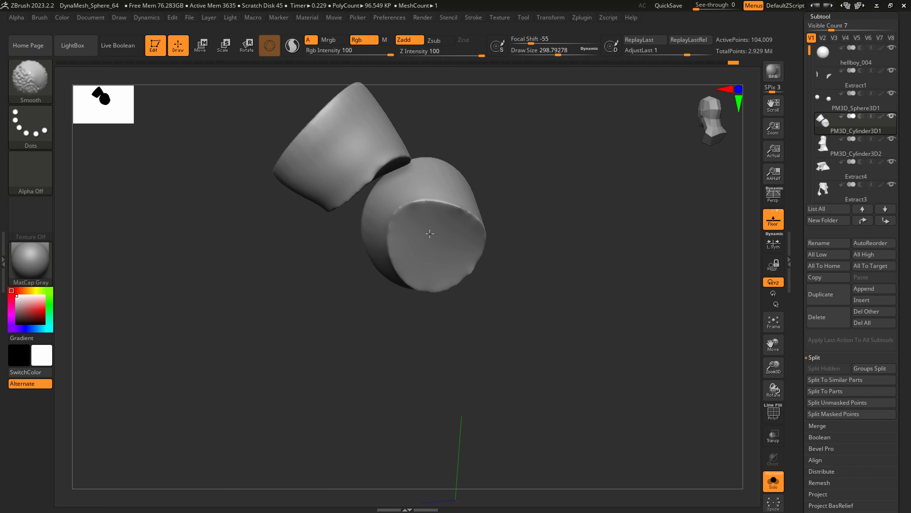
{"action": "left_click_drag", "start_coordinate": [434, 218], "coordinate": [431, 222], "text": "shift"}
{"action": "right_click_drag", "start_coordinate": [409, 230], "coordinate": [436, 233]}
Reshape the horn bases into rounded, extended ends with a draw size of about 182.
{"action": "key", "text": "s"}
{"action": "mouse_move", "coordinate": [416, 236]}
{"action": "left_mouse_down"}
{"action": "mouse_move", "coordinate": [407, 236]}
{"action": "mouse_move", "coordinate": [443, 229]}
{"action": "left_mouse_up"}
{"action": "mouse_move", "coordinate": [444, 268]}
{"action": "left_mouse_down"}
{"action": "mouse_move", "coordinate": [451, 271]}
{"action": "mouse_move", "coordinate": [454, 247]}
{"action": "left_mouse_up"}
{"action": "right_click_drag", "start_coordinate": [453, 252], "coordinate": [394, 256]}
{"action": "left_click_drag", "start_coordinate": [472, 257], "coordinate": [474, 240], "text": "shift"}
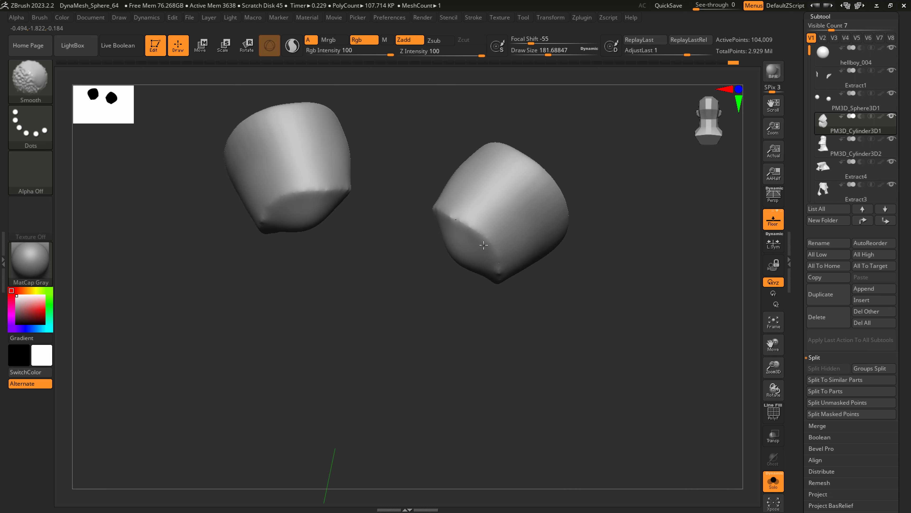
Remesh the horns with DynaMesh and smooth the extended bases further.
{"action": "left_click_drag", "start_coordinate": [524, 385], "coordinate": [616, 336], "text": "ctrl"}
{"action": "mouse_move", "coordinate": [469, 236]}
{"action": "right_mouse_down", "text": "alt"}
{"action": "mouse_move", "coordinate": [418, 305]}
{"action": "mouse_move", "coordinate": [420, 334]}
{"action": "right_mouse_up", "text": "alt"}
{"action": "right_click_drag", "start_coordinate": [421, 334], "coordinate": [445, 287]}
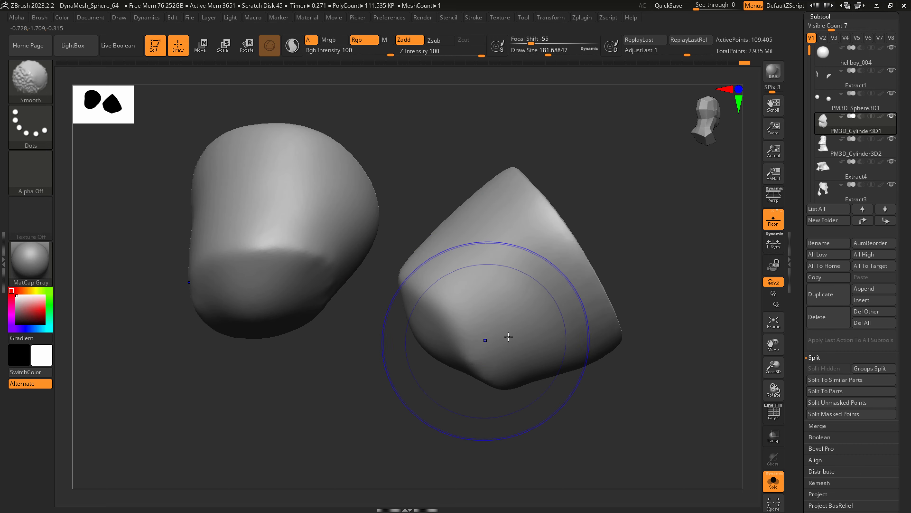
{"action": "mouse_move", "coordinate": [508, 336]}
{"action": "right_mouse_down"}
{"action": "mouse_move", "coordinate": [509, 323]}
{"action": "mouse_move", "coordinate": [334, 287]}
{"action": "right_mouse_up"}
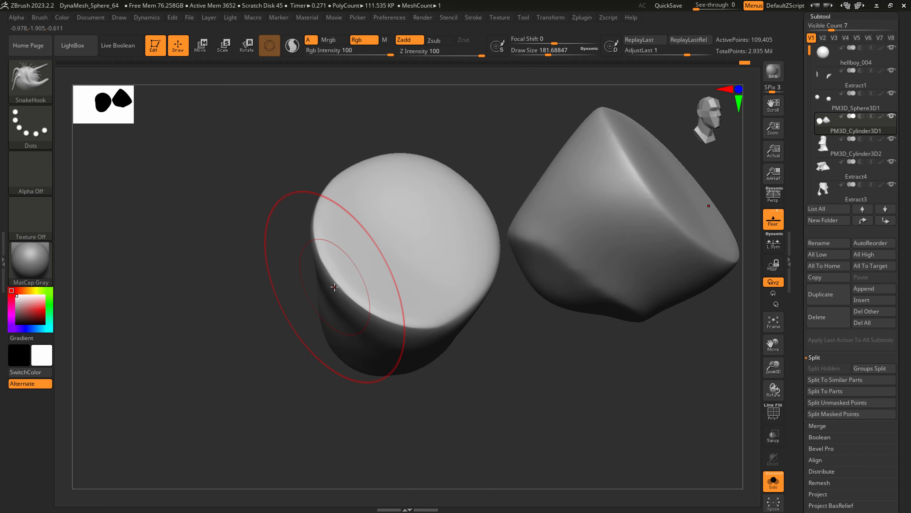
Load the Slash1 brush from the Slash brush folder in LightBox.
{"action": "scroll", "coordinate": [897, 122], "scroll_direction": "up", "scroll_amount": 4}
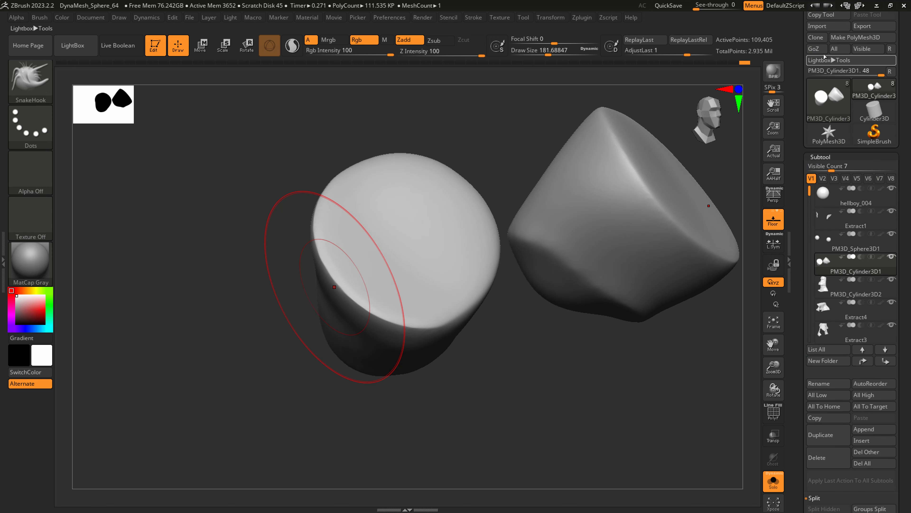
{"action": "left_click", "coordinate": [825, 59]}
{"action": "left_click", "coordinate": [170, 75]}
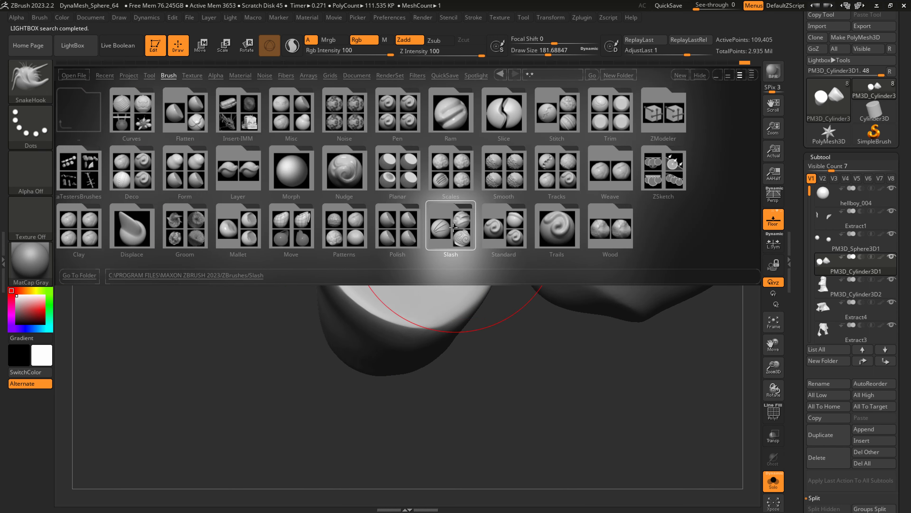
{"action": "double_click", "coordinate": [452, 230]}
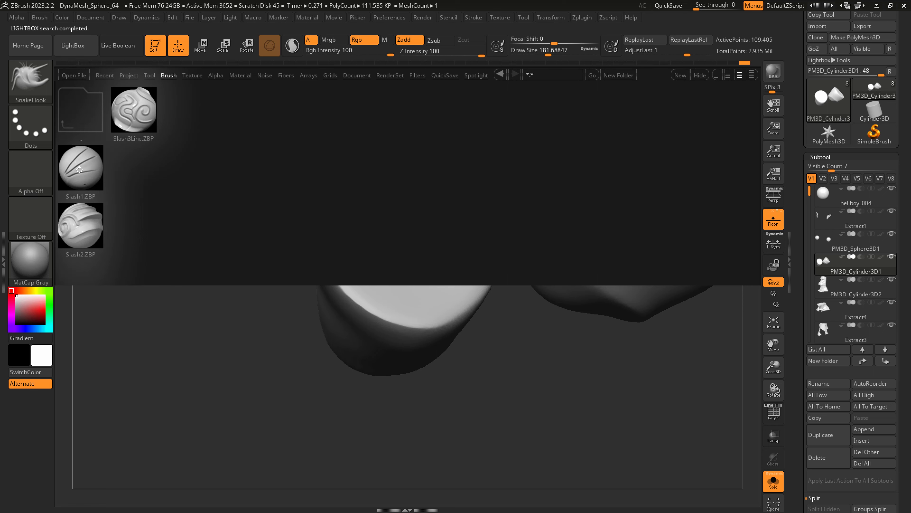
{"action": "double_click", "coordinate": [79, 170]}
Try cutting a groove up the horn's side with the Slash1 brush.
{"action": "right_click_drag", "start_coordinate": [412, 245], "coordinate": [401, 179]}
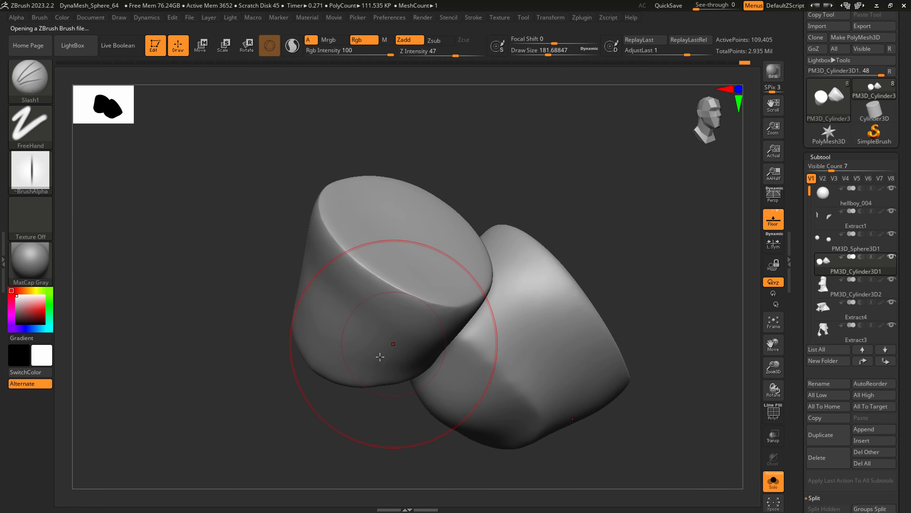
{"action": "left_click_drag", "start_coordinate": [355, 383], "coordinate": [423, 280]}
{"action": "right_click_drag", "start_coordinate": [423, 284], "coordinate": [424, 322]}
{"action": "key", "text": "ctrl+z"}
Carve four lengthwise grooves into the horn's side with a draw size of about 128, and remesh the horns.
{"action": "key", "text": "s"}
{"action": "left_click_drag", "start_coordinate": [372, 364], "coordinate": [365, 365]}
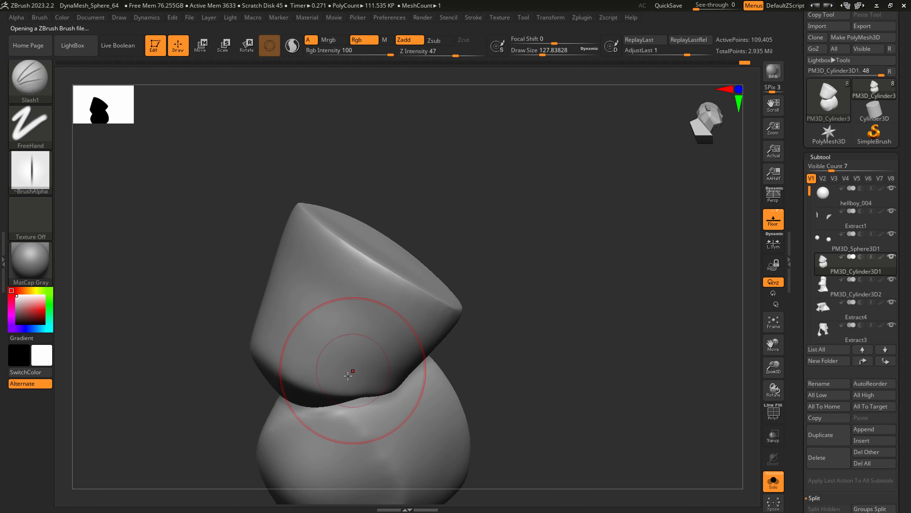
{"action": "left_click_drag", "start_coordinate": [332, 396], "coordinate": [417, 282]}
{"action": "left_click_drag", "start_coordinate": [294, 389], "coordinate": [372, 247]}
{"action": "right_click_drag", "start_coordinate": [372, 248], "coordinate": [340, 328]}
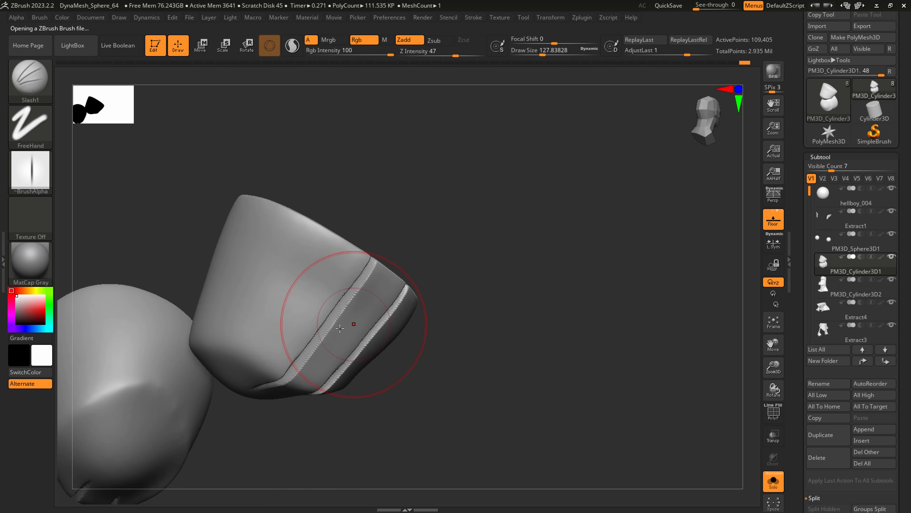
{"action": "left_click_drag", "start_coordinate": [263, 375], "coordinate": [346, 242]}
{"action": "left_click_drag", "start_coordinate": [226, 364], "coordinate": [289, 233]}
{"action": "left_click_drag", "start_coordinate": [466, 167], "coordinate": [423, 213], "text": "ctrl"}
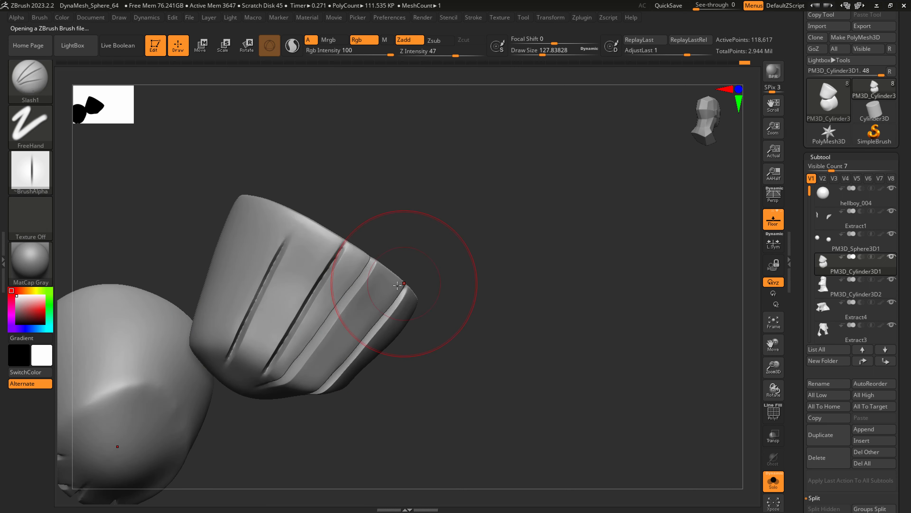
Carve more lengthwise grooves farther around the horn, continuing from the first four.
{"action": "right_click_drag", "start_coordinate": [375, 264], "coordinate": [397, 368], "text": "alt"}
{"action": "right_click_drag", "start_coordinate": [306, 361], "coordinate": [338, 381]}
{"action": "left_click_drag", "start_coordinate": [270, 407], "coordinate": [313, 253]}
{"action": "left_click_drag", "start_coordinate": [240, 405], "coordinate": [268, 309]}
{"action": "left_click_drag", "start_coordinate": [210, 381], "coordinate": [253, 219]}
{"action": "right_click_drag", "start_coordinate": [251, 247], "coordinate": [305, 298]}
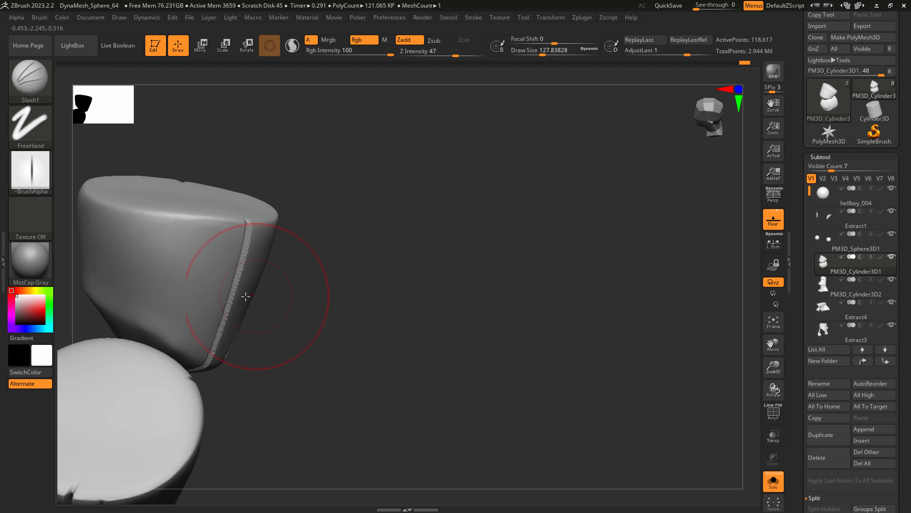
{"action": "left_click_drag", "start_coordinate": [165, 334], "coordinate": [175, 201]}
{"action": "right_click_drag", "start_coordinate": [183, 283], "coordinate": [259, 264]}
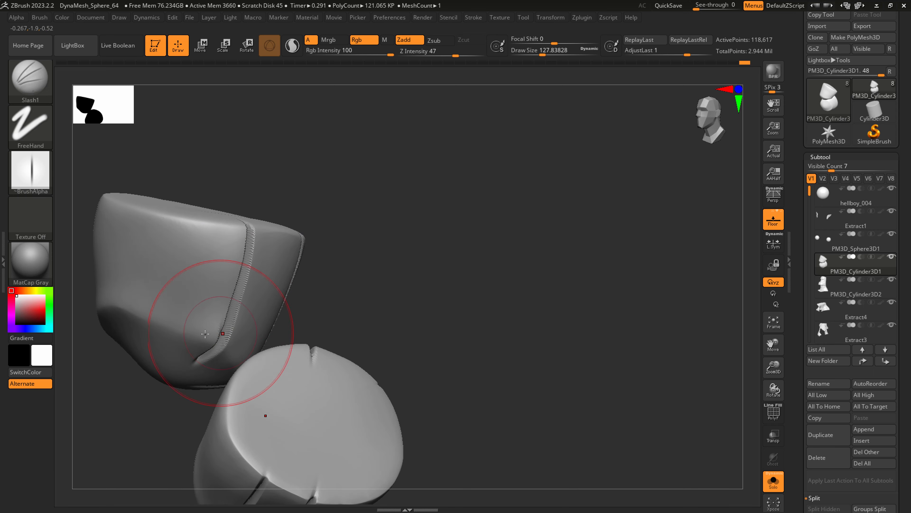
Carve long and short grooves across the horn's remaining uncut side and remesh the horns with DynaMesh.
{"action": "left_click_drag", "start_coordinate": [152, 341], "coordinate": [193, 194]}
{"action": "right_click_drag", "start_coordinate": [180, 248], "coordinate": [229, 225]}
{"action": "left_click_drag", "start_coordinate": [113, 338], "coordinate": [134, 253]}
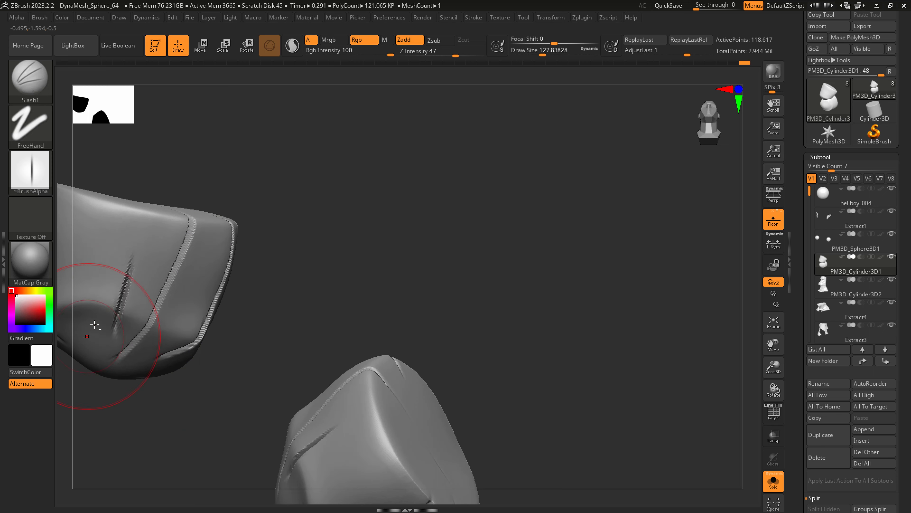
{"action": "right_click_drag", "start_coordinate": [106, 306], "coordinate": [133, 343], "text": "alt"}
{"action": "left_click_drag", "start_coordinate": [185, 395], "coordinate": [214, 216]}
{"action": "right_click_drag", "start_coordinate": [209, 240], "coordinate": [255, 276]}
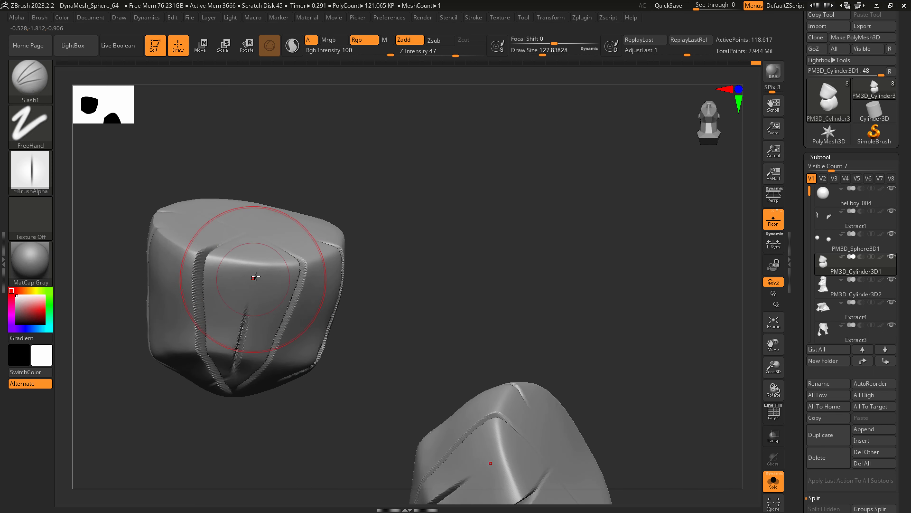
{"action": "left_click_drag", "start_coordinate": [432, 274], "coordinate": [516, 177], "text": "ctrl"}
{"action": "mouse_move", "coordinate": [259, 276]}
{"action": "left_mouse_down", "text": "shift"}
{"action": "mouse_move", "coordinate": [237, 229]}
{"action": "mouse_move", "coordinate": [326, 227]}
{"action": "left_mouse_up", "text": "shift"}
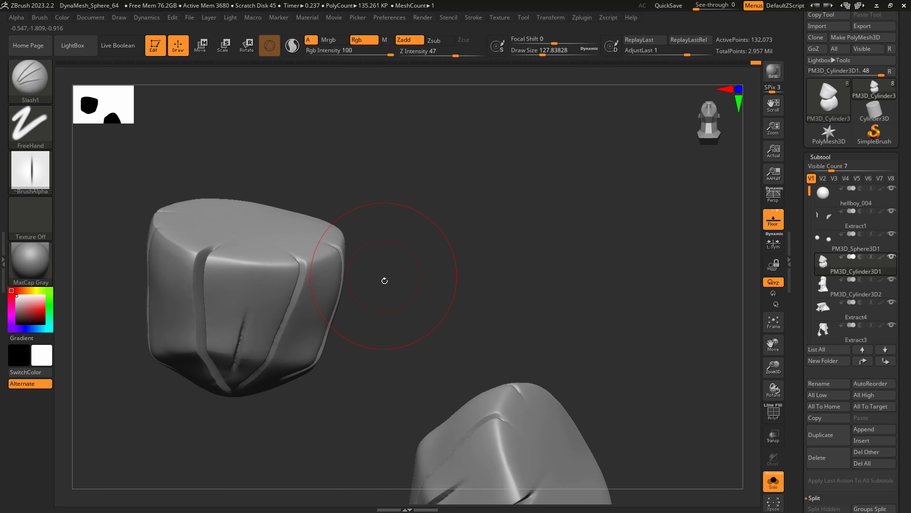
Show all subtools again and pull the horns' lower edges against the head with the SnakeHook brush.
{"action": "right_click_drag", "start_coordinate": [385, 281], "coordinate": [389, 233]}
{"action": "left_click", "coordinate": [773, 480]}
{"action": "mouse_move", "coordinate": [520, 417]}
{"action": "right_mouse_down"}
{"action": "mouse_move", "coordinate": [496, 350]}
{"action": "mouse_move", "coordinate": [405, 346]}
{"action": "right_mouse_up"}
{"action": "key", "text": "b"}
{"action": "key", "text": "s"}
{"action": "key", "text": "h"}
{"action": "key", "text": "s"}
{"action": "left_click_drag", "start_coordinate": [169, 341], "coordinate": [180, 342]}
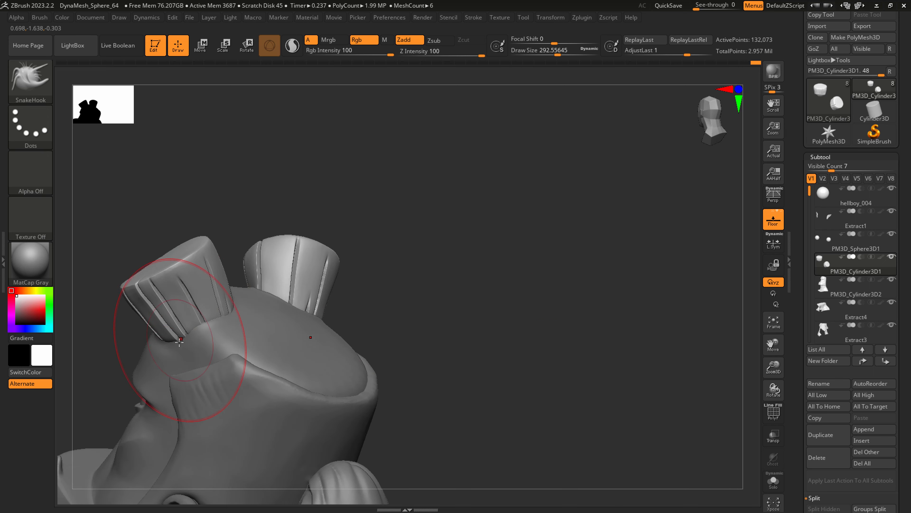
{"action": "right_click_drag", "start_coordinate": [222, 317], "coordinate": [226, 309]}
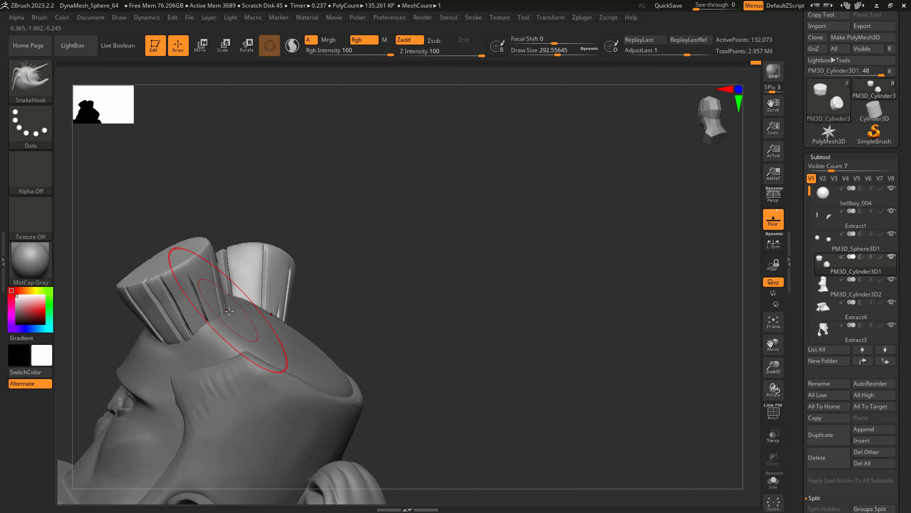
{"action": "right_click_drag", "start_coordinate": [167, 336], "coordinate": [198, 327]}
Refine the horn's lower side and edge with SnakeHook at draw sizes of about 207 and 149.
{"action": "key", "text": "s"}
{"action": "left_click_drag", "start_coordinate": [197, 327], "coordinate": [191, 327]}
{"action": "mouse_move", "coordinate": [203, 322]}
{"action": "right_mouse_down"}
{"action": "mouse_move", "coordinate": [145, 331]}
{"action": "mouse_move", "coordinate": [241, 318]}
{"action": "right_mouse_up"}
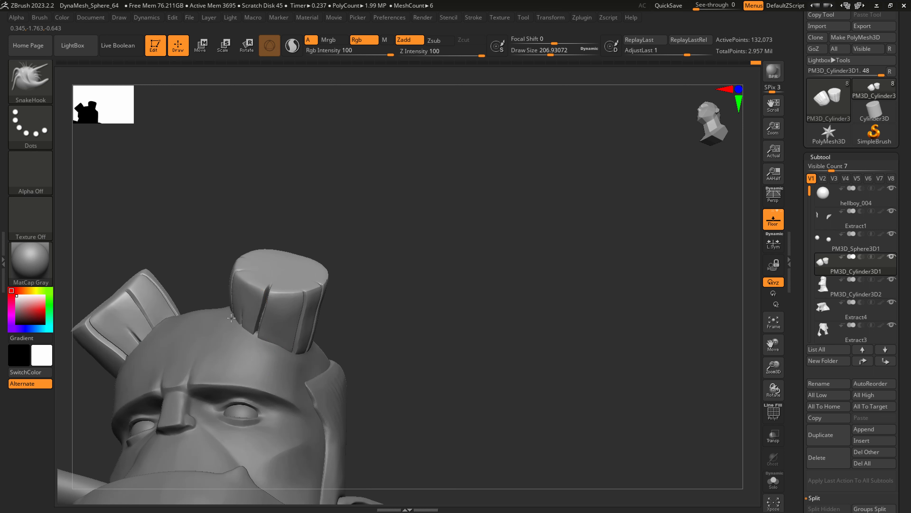
{"action": "key", "text": "s"}
{"action": "left_click_drag", "start_coordinate": [239, 298], "coordinate": [234, 298]}
{"action": "left_click_drag", "start_coordinate": [233, 290], "coordinate": [233, 290]}
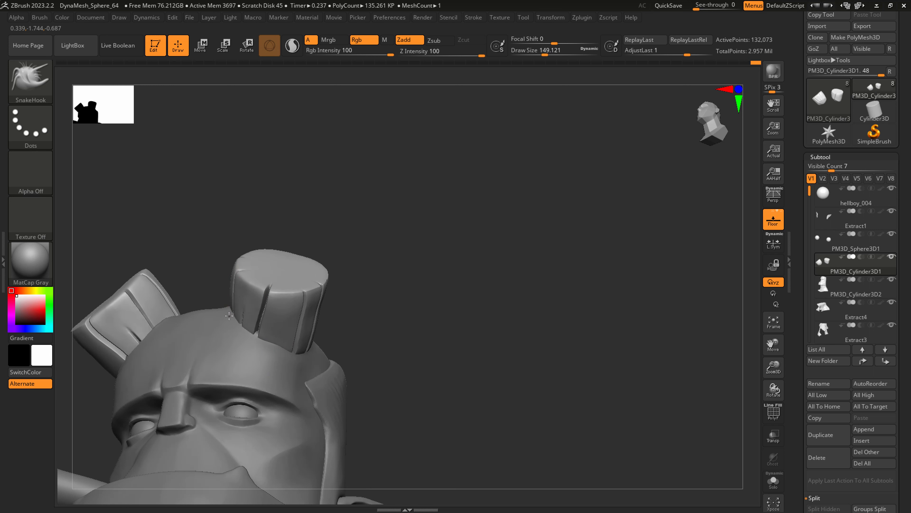
Pull the horn's upper rim and sides outward with SnakeHook at draw sizes of about 149 and 293.
{"action": "mouse_move", "coordinate": [240, 294]}
{"action": "right_mouse_down"}
{"action": "mouse_move", "coordinate": [285, 347]}
{"action": "mouse_move", "coordinate": [304, 316]}
{"action": "mouse_move", "coordinate": [304, 330]}
{"action": "mouse_move", "coordinate": [283, 276]}
{"action": "right_mouse_up"}
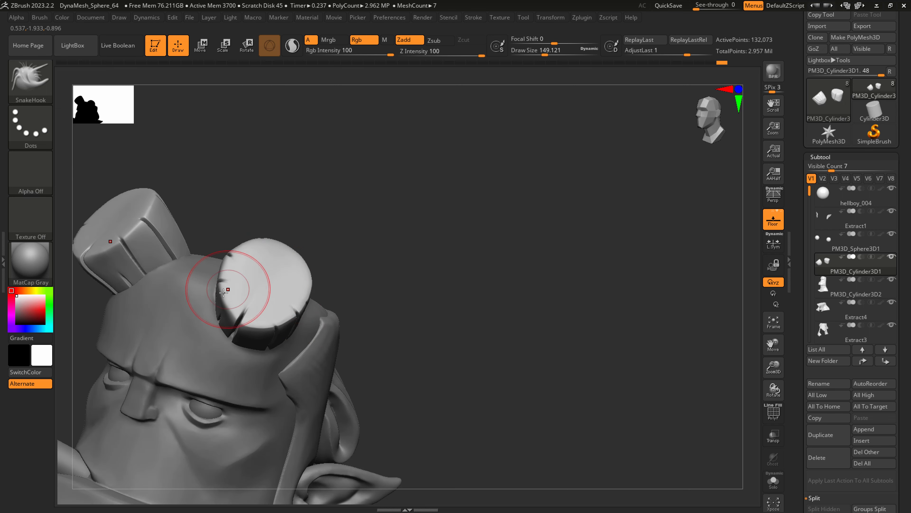
{"action": "key", "text": "s"}
{"action": "mouse_move", "coordinate": [223, 293]}
{"action": "left_mouse_down"}
{"action": "mouse_move", "coordinate": [236, 293]}
{"action": "mouse_move", "coordinate": [216, 282]}
{"action": "left_mouse_up"}
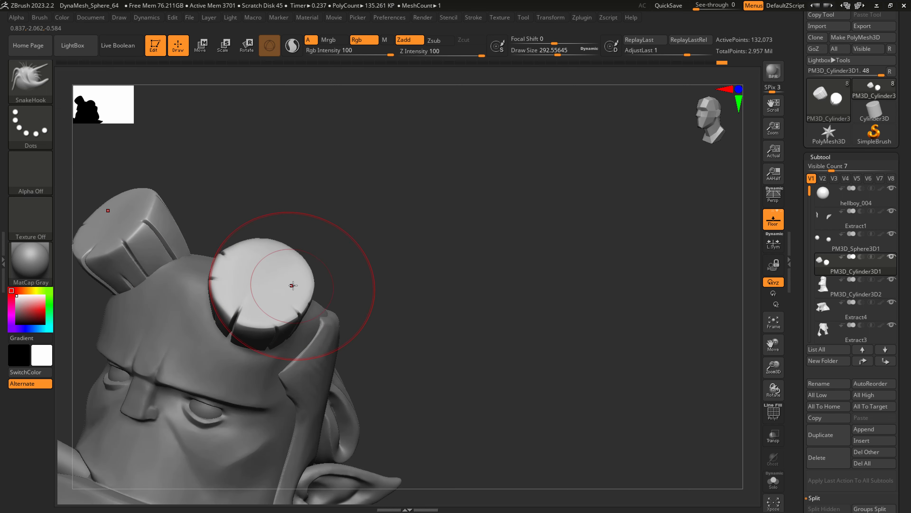
{"action": "right_click_drag", "start_coordinate": [288, 279], "coordinate": [366, 301]}
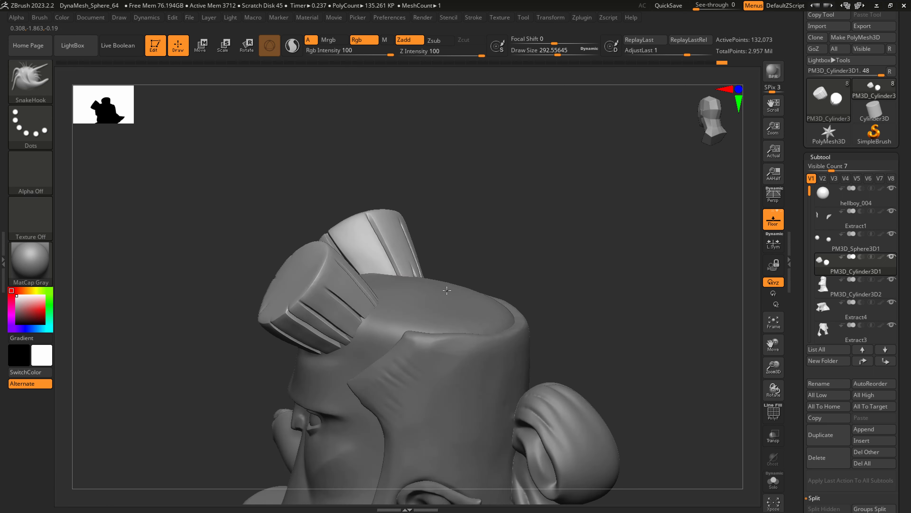
{"action": "mouse_move", "coordinate": [447, 290]}
{"action": "right_mouse_down"}
{"action": "mouse_move", "coordinate": [464, 299]}
{"action": "mouse_move", "coordinate": [432, 319]}
{"action": "mouse_move", "coordinate": [450, 356]}
{"action": "mouse_move", "coordinate": [445, 345]}
{"action": "right_mouse_up"}
Carve concentric ring grooves into the horn's flat cut face with the Slash1 brush at a draw size of about 68.
{"action": "left_click", "coordinate": [50, 77]}
{"action": "left_click", "coordinate": [270, 112]}
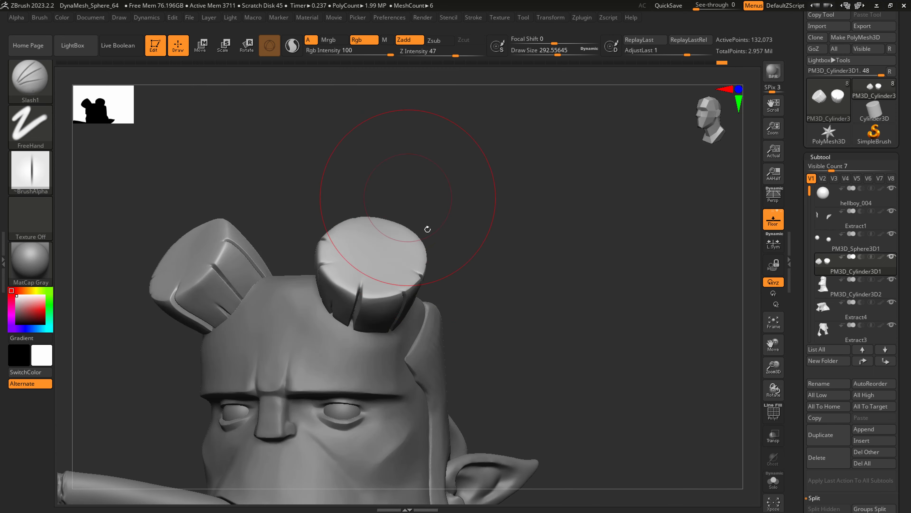
{"action": "right_click_drag", "start_coordinate": [427, 228], "coordinate": [371, 287]}
{"action": "key", "text": "s"}
{"action": "left_click_drag", "start_coordinate": [371, 287], "coordinate": [347, 287]}
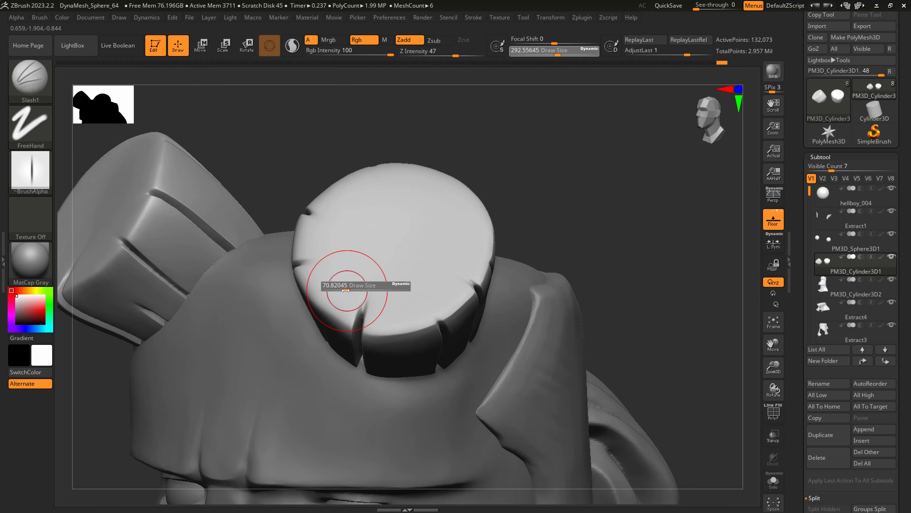
{"action": "right_click_drag", "start_coordinate": [347, 287], "coordinate": [326, 349]}
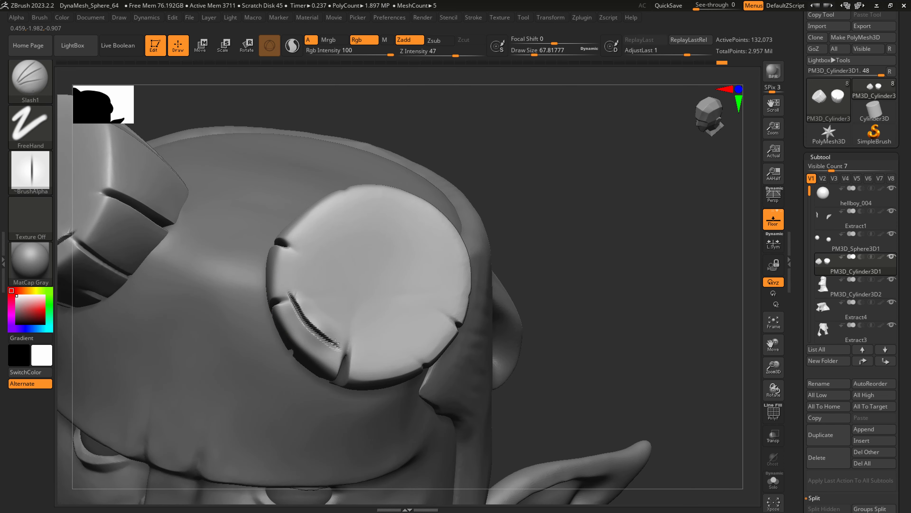
{"action": "mouse_move", "coordinate": [319, 339]}
{"action": "left_mouse_down"}
{"action": "mouse_move", "coordinate": [413, 334]}
{"action": "mouse_move", "coordinate": [444, 317]}
{"action": "mouse_move", "coordinate": [450, 244]}
{"action": "mouse_move", "coordinate": [388, 203]}
{"action": "mouse_move", "coordinate": [319, 220]}
{"action": "mouse_move", "coordinate": [303, 301]}
{"action": "mouse_move", "coordinate": [322, 340]}
{"action": "left_mouse_up"}
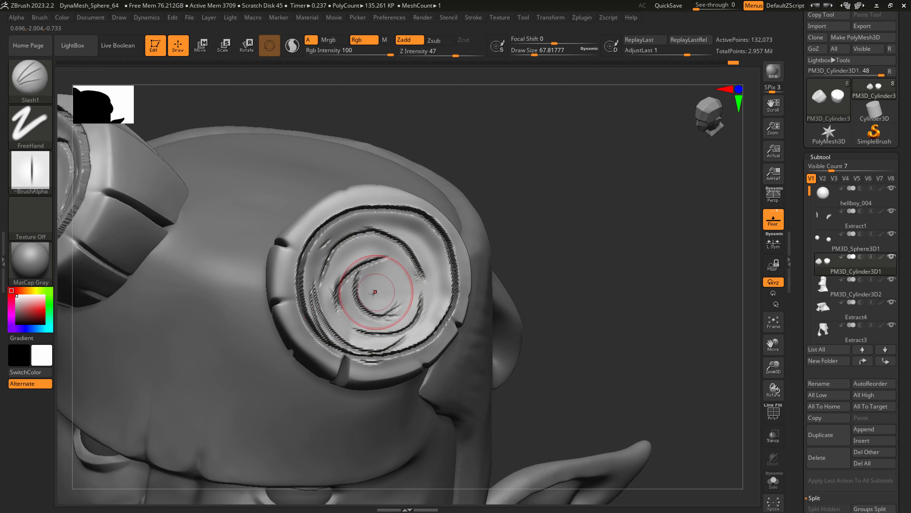
Remesh the horns with DynaMesh and flatten the inner rings of the cut face with the hPolish brush.
{"action": "left_click_drag", "start_coordinate": [571, 275], "coordinate": [636, 197], "text": "ctrl"}
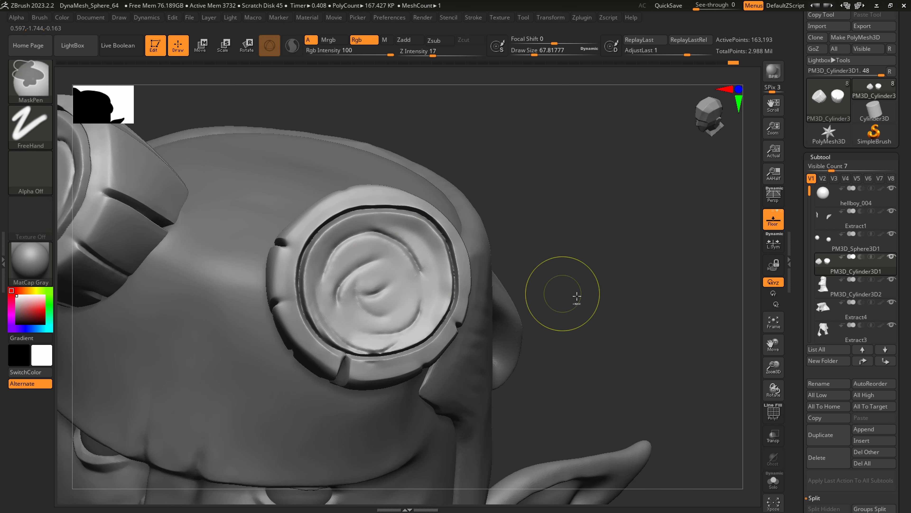
{"action": "left_click_drag", "start_coordinate": [576, 297], "coordinate": [626, 217], "text": "ctrl"}
{"action": "mouse_move", "coordinate": [409, 316]}
{"action": "right_mouse_down", "text": "alt"}
{"action": "mouse_move", "coordinate": [347, 321]}
{"action": "mouse_move", "coordinate": [407, 281]}
{"action": "mouse_move", "coordinate": [418, 304]}
{"action": "right_mouse_up", "text": "alt"}
{"action": "key", "text": "b"}
{"action": "key", "text": "h"}
{"action": "key", "text": "p"}
Refine the horn's cut face and its surrounding groove with SnakeHook at draw sizes of about 87 and 31.
{"action": "key", "text": "b"}
{"action": "key", "text": "s"}
{"action": "key", "text": "h"}
{"action": "mouse_move", "coordinate": [387, 274]}
{"action": "right_mouse_down"}
{"action": "mouse_move", "coordinate": [404, 271]}
{"action": "mouse_move", "coordinate": [413, 304]}
{"action": "right_mouse_up"}
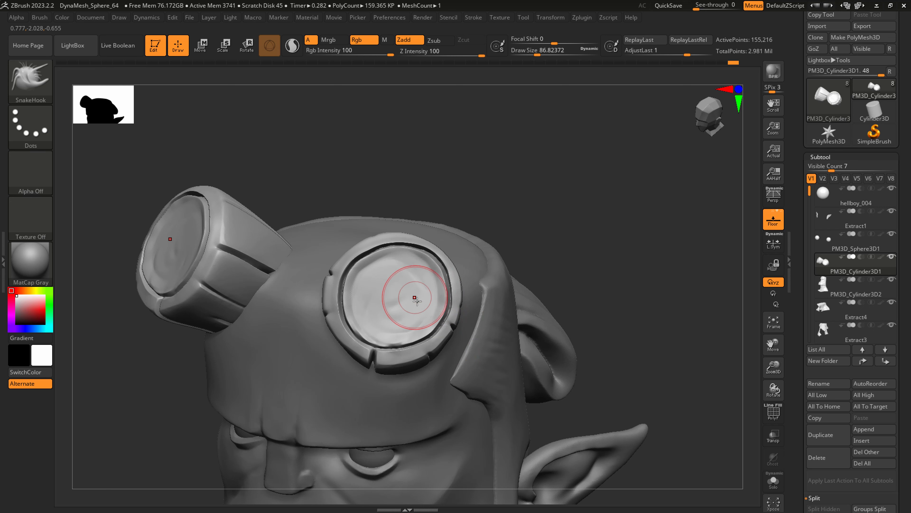
{"action": "key", "text": "s"}
{"action": "left_click_drag", "start_coordinate": [416, 301], "coordinate": [406, 304]}
{"action": "right_click_drag", "start_coordinate": [401, 299], "coordinate": [391, 297]}
{"action": "right_click_drag", "start_coordinate": [392, 298], "coordinate": [423, 298], "text": "ctrl"}
Save the bust to its tool file.
{"action": "scroll", "coordinate": [885, 103], "scroll_direction": "up", "scroll_amount": 2}
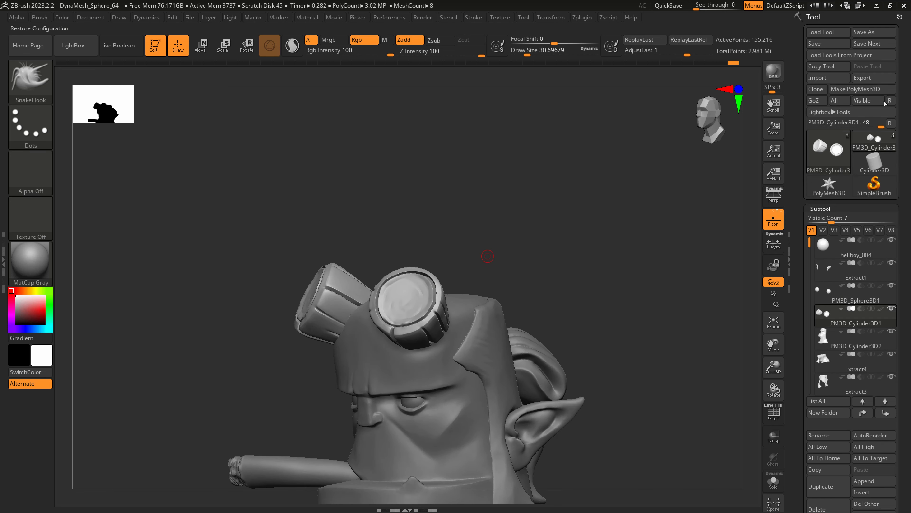
{"action": "left_click", "coordinate": [824, 45]}
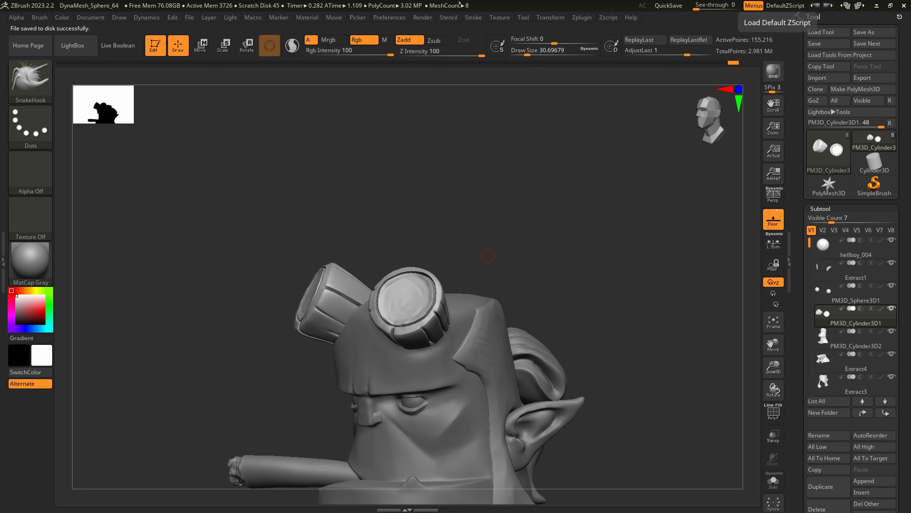
Switch to the Standard brush, test a FreeHand stroke on the horn's cut face and undo it.
{"action": "left_click", "coordinate": [34, 79]}
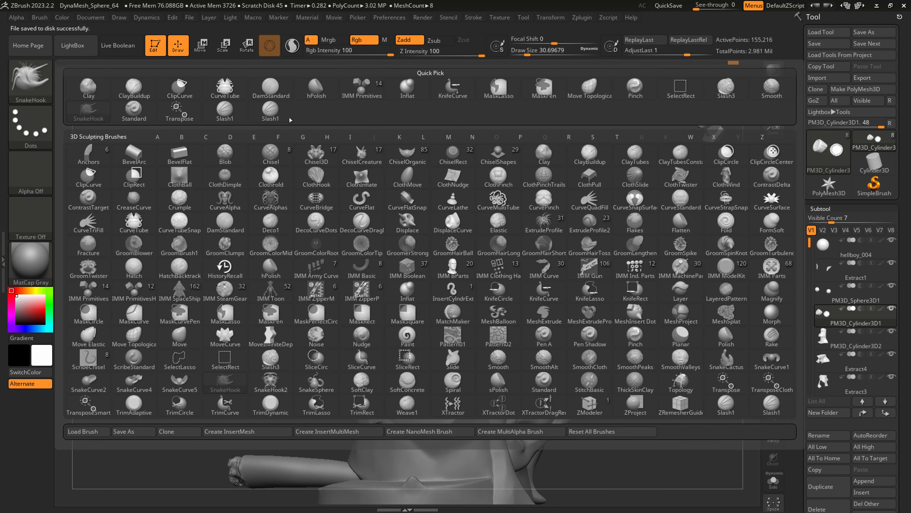
{"action": "left_click", "coordinate": [134, 111]}
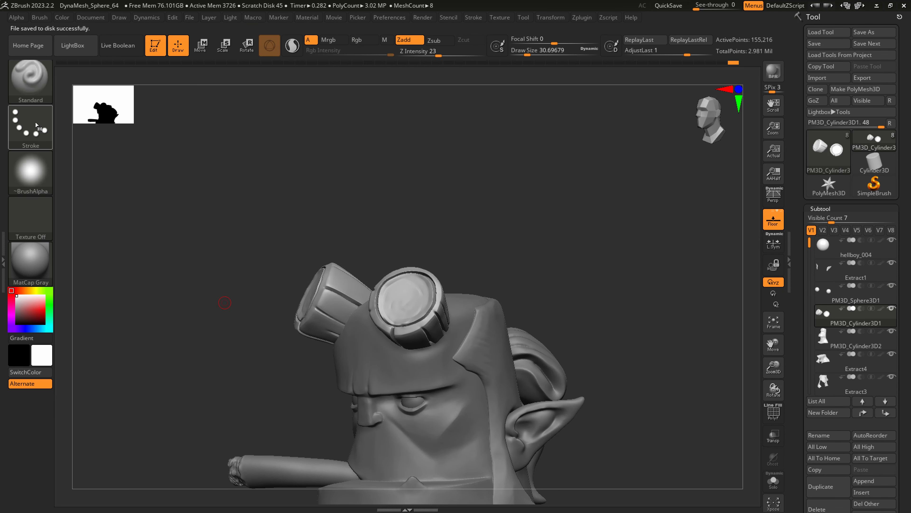
{"action": "left_click", "coordinate": [37, 125]}
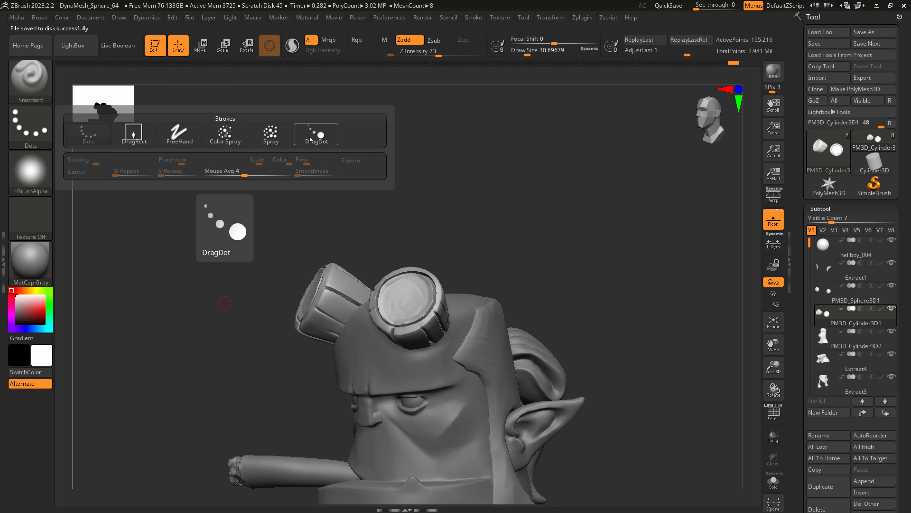
{"action": "left_click", "coordinate": [176, 134]}
{"action": "right_click_drag", "start_coordinate": [406, 286], "coordinate": [409, 313], "text": "ctrl"}
{"action": "mouse_move", "coordinate": [408, 292]}
{"action": "left_mouse_down"}
{"action": "mouse_move", "coordinate": [379, 291]}
{"action": "mouse_move", "coordinate": [393, 343]}
{"action": "mouse_move", "coordinate": [379, 284]}
{"action": "left_mouse_up"}
{"action": "key", "text": "ctrl+z"}
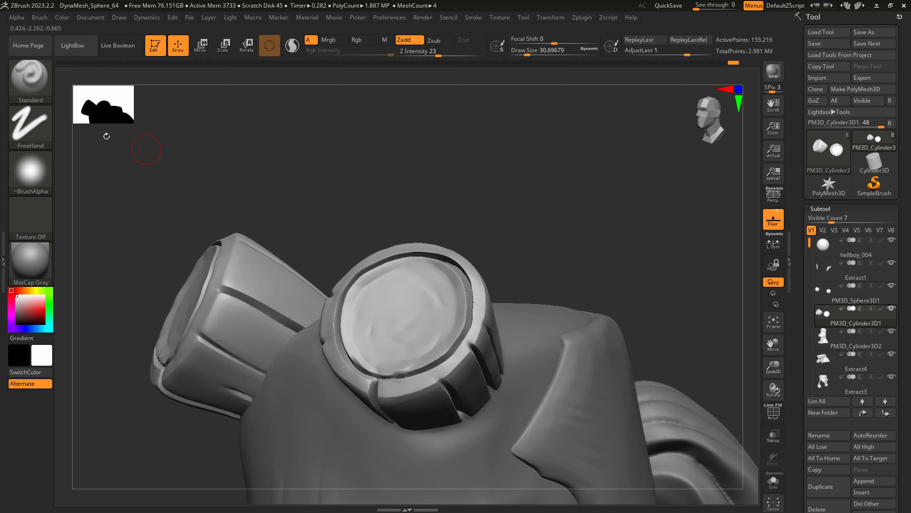
Change the brush stroke to Spray, test it on the horn's cut face and undo the marks.
{"action": "left_click", "coordinate": [34, 118]}
{"action": "left_click", "coordinate": [270, 134]}
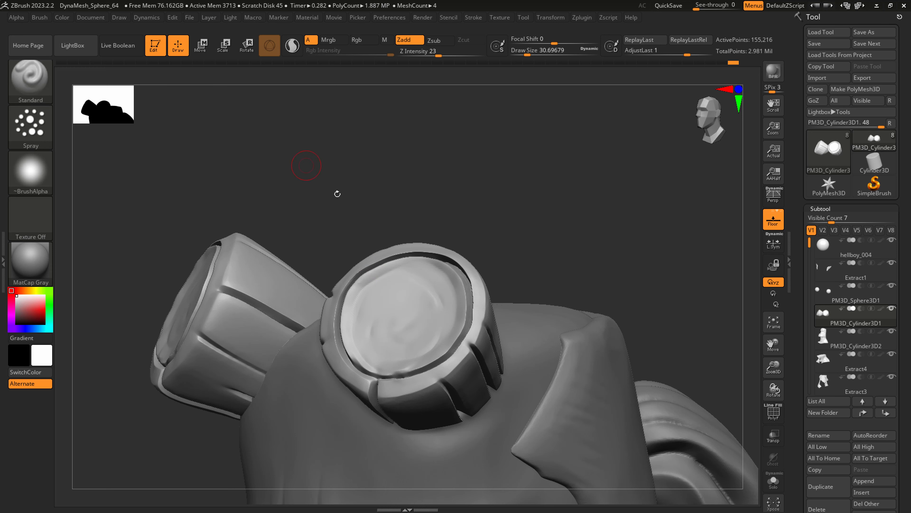
{"action": "mouse_move", "coordinate": [398, 288]}
{"action": "left_mouse_down"}
{"action": "mouse_move", "coordinate": [402, 309]}
{"action": "mouse_move", "coordinate": [419, 298]}
{"action": "mouse_move", "coordinate": [373, 293]}
{"action": "mouse_move", "coordinate": [391, 329]}
{"action": "left_mouse_up"}
{"action": "key", "text": "ctrl+z"}
{"action": "key", "text": "ctrl+z"}
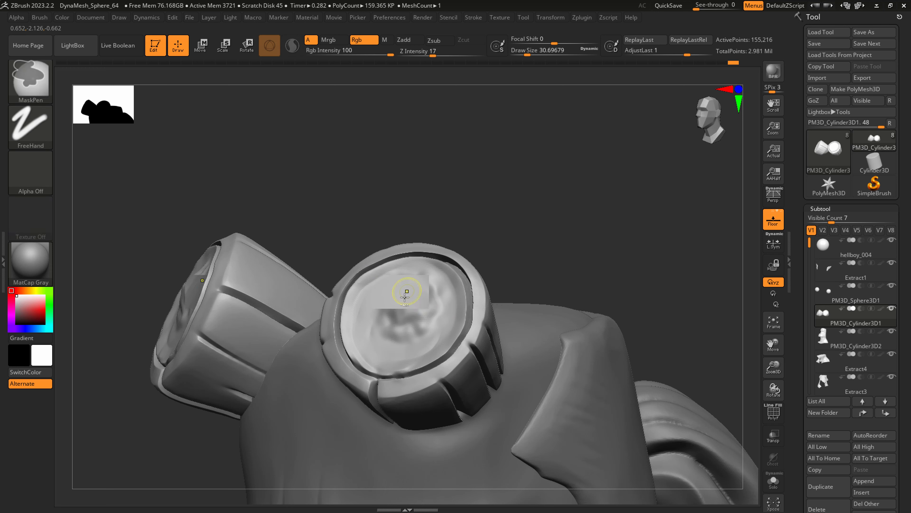
{"action": "key", "text": "ctrl+z"}
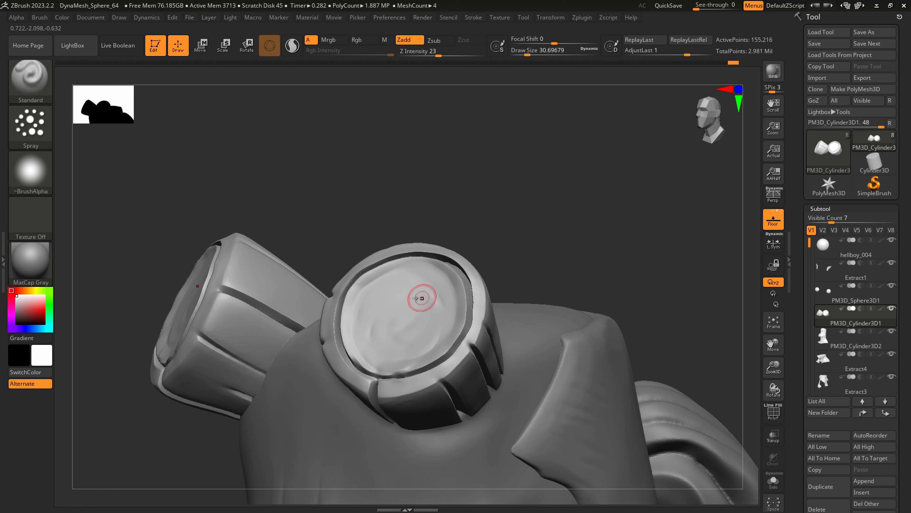
Set the brush alpha to Alpha 40 and try spraying dots on the cut face at a draw size of about 116.
{"action": "left_click", "coordinate": [40, 174]}
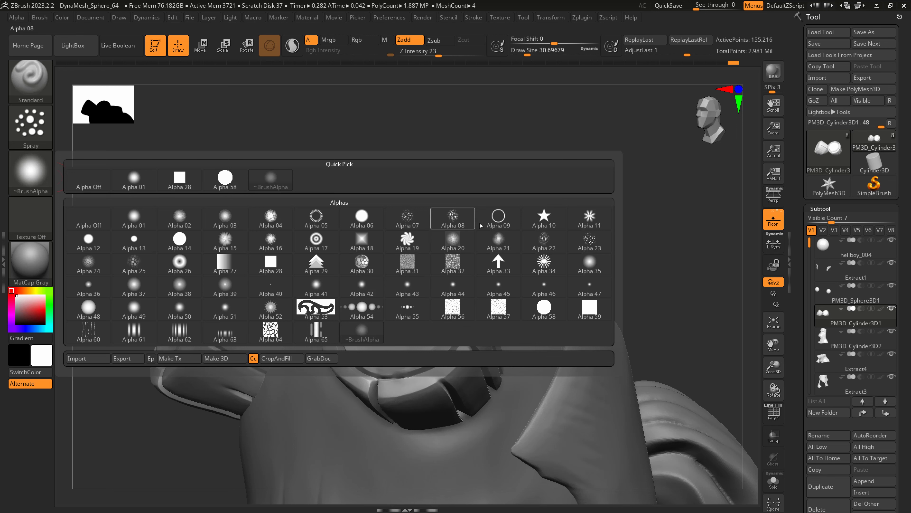
{"action": "left_click", "coordinate": [279, 290]}
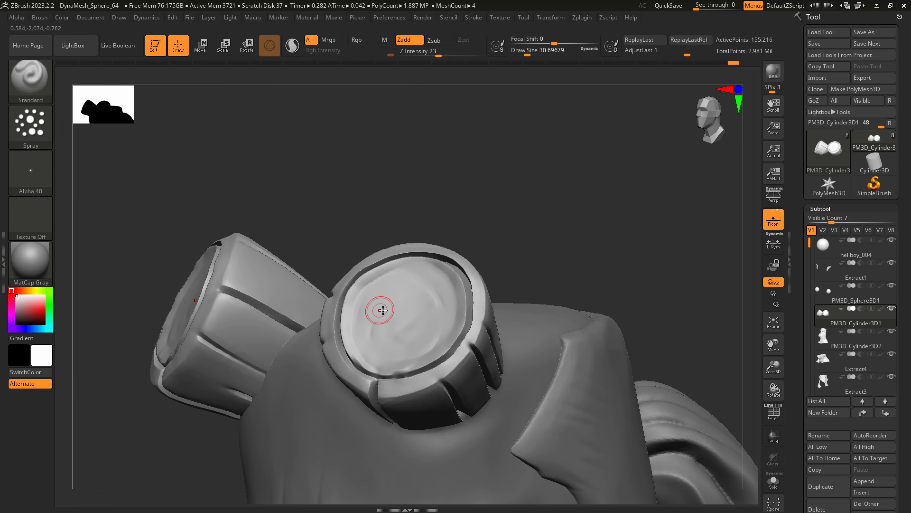
{"action": "key", "text": "s"}
{"action": "mouse_move", "coordinate": [414, 336]}
{"action": "left_mouse_down"}
{"action": "mouse_move", "coordinate": [428, 324]}
{"action": "mouse_move", "coordinate": [383, 305]}
{"action": "left_mouse_up"}
{"action": "left_click", "coordinate": [30, 126]}
{"action": "key", "text": "ctrl+z"}
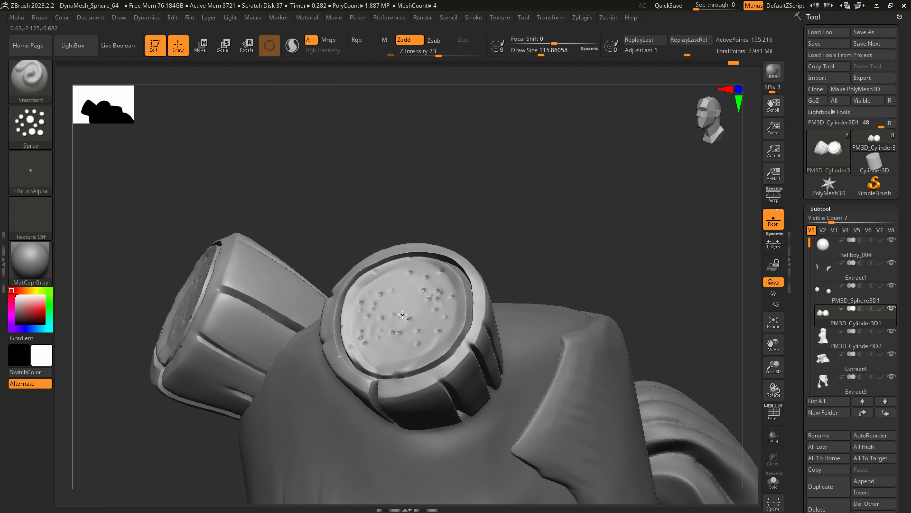
Try spraying finer dots over the cut face at draw sizes of about 56 and 94, then undo them.
{"action": "right_click_drag", "start_coordinate": [403, 314], "coordinate": [418, 355]}
{"action": "key", "text": "s"}
{"action": "left_click_drag", "start_coordinate": [417, 319], "coordinate": [408, 319]}
{"action": "key", "text": "ctrl+z"}
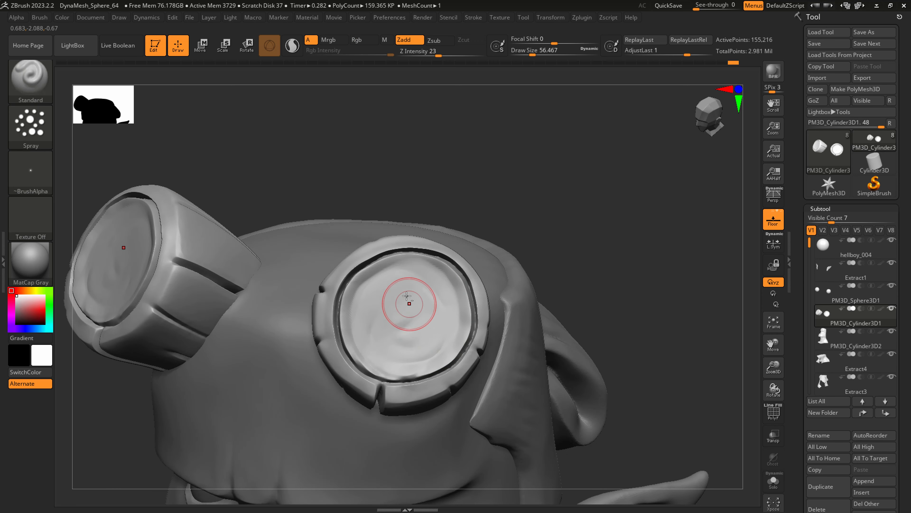
{"action": "key", "text": "ctrl+z"}
{"action": "key", "text": "s"}
{"action": "left_click_drag", "start_coordinate": [405, 320], "coordinate": [428, 314]}
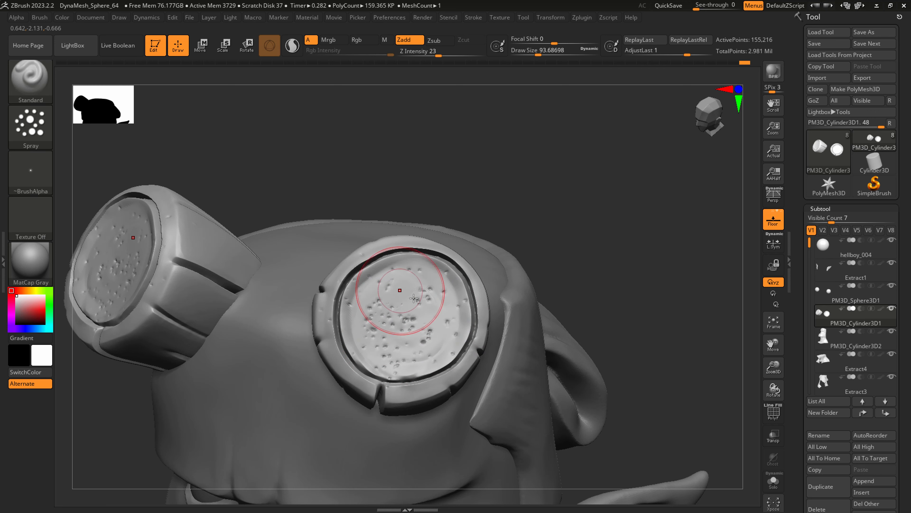
{"action": "right_click_drag", "start_coordinate": [414, 298], "coordinate": [435, 286]}
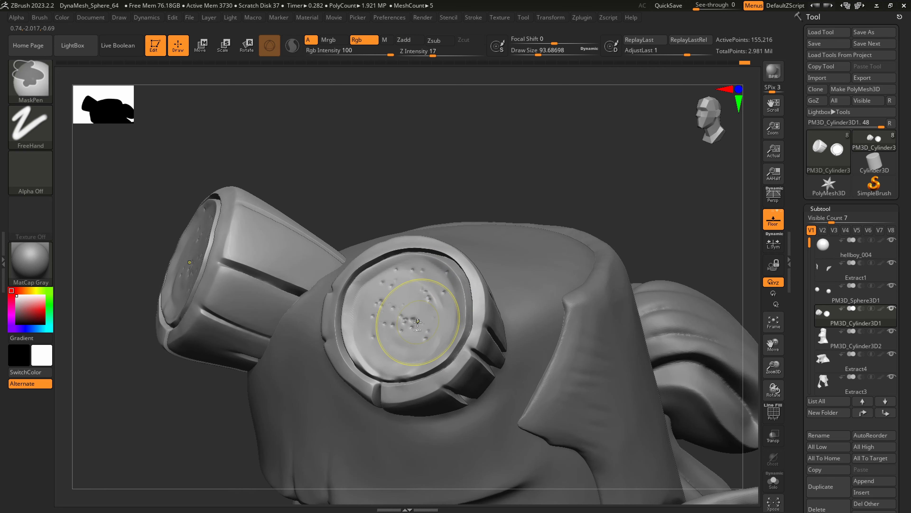
{"action": "key", "text": "ctrl+z"}
{"action": "right_click_drag", "start_coordinate": [421, 318], "coordinate": [426, 328]}
{"action": "key", "text": "ctrl+z"}
Spray scattered pits across the horn's cut face at draw sizes of about 167 and 87.
{"action": "key", "text": "s"}
{"action": "mouse_move", "coordinate": [401, 324]}
{"action": "left_mouse_down"}
{"action": "mouse_move", "coordinate": [410, 324]}
{"action": "mouse_move", "coordinate": [386, 305]}
{"action": "left_mouse_up"}
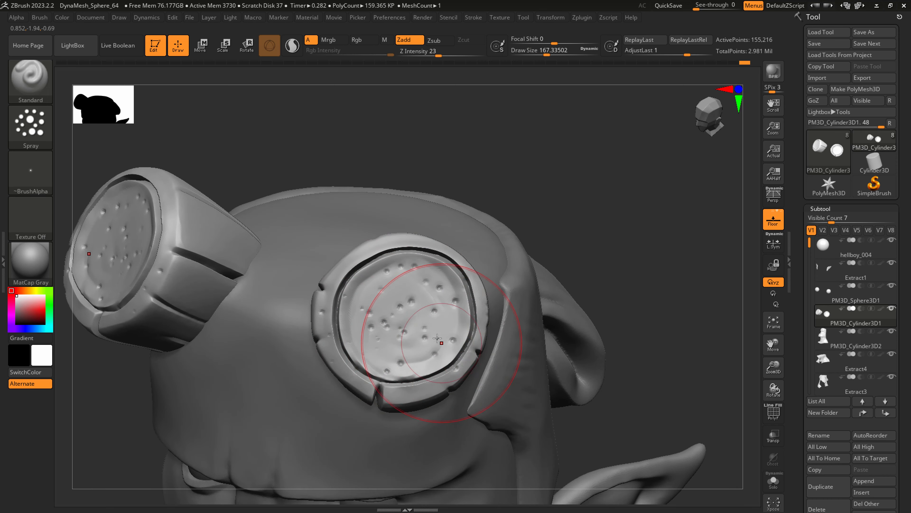
{"action": "key", "text": "s"}
{"action": "left_click_drag", "start_coordinate": [438, 338], "coordinate": [429, 337]}
Set the Z Intensity to 48 and spray deeper pits over the cut face and rim at a draw size of about 163.
{"action": "left_click_drag", "start_coordinate": [439, 57], "coordinate": [456, 57]}
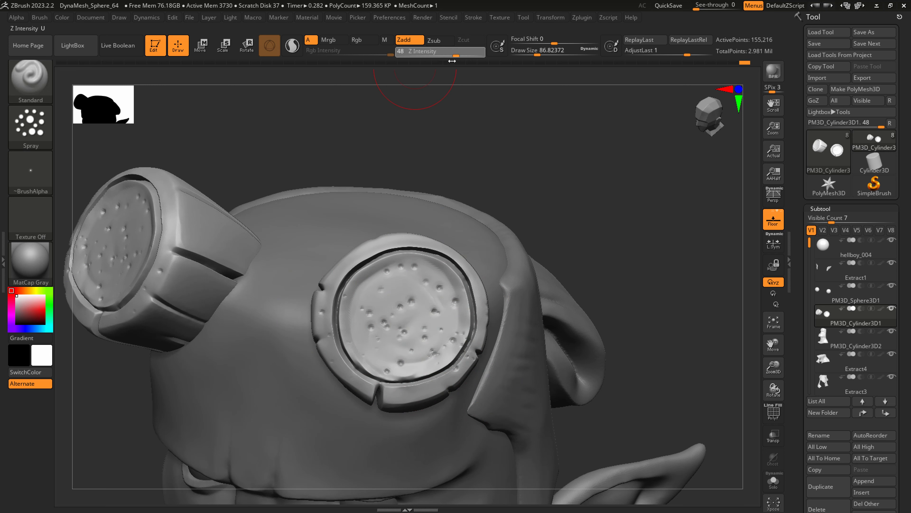
{"action": "key", "text": "s"}
{"action": "mouse_move", "coordinate": [388, 313]}
{"action": "left_mouse_down"}
{"action": "mouse_move", "coordinate": [397, 312]}
{"action": "mouse_move", "coordinate": [393, 302]}
{"action": "left_mouse_up"}
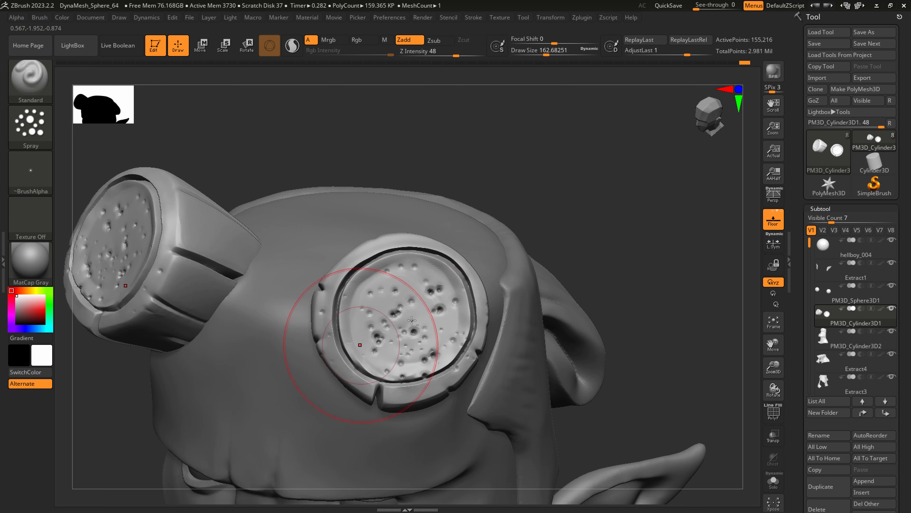
{"action": "mouse_move", "coordinate": [434, 318]}
{"action": "right_mouse_down", "text": "ctrl"}
{"action": "mouse_move", "coordinate": [406, 299]}
{"action": "mouse_move", "coordinate": [419, 288]}
{"action": "mouse_move", "coordinate": [387, 313]}
{"action": "mouse_move", "coordinate": [405, 310]}
{"action": "right_mouse_up", "text": "ctrl"}
{"action": "mouse_move", "coordinate": [399, 314]}
{"action": "left_mouse_down"}
{"action": "mouse_move", "coordinate": [389, 341]}
{"action": "mouse_move", "coordinate": [417, 334]}
{"action": "left_mouse_up"}
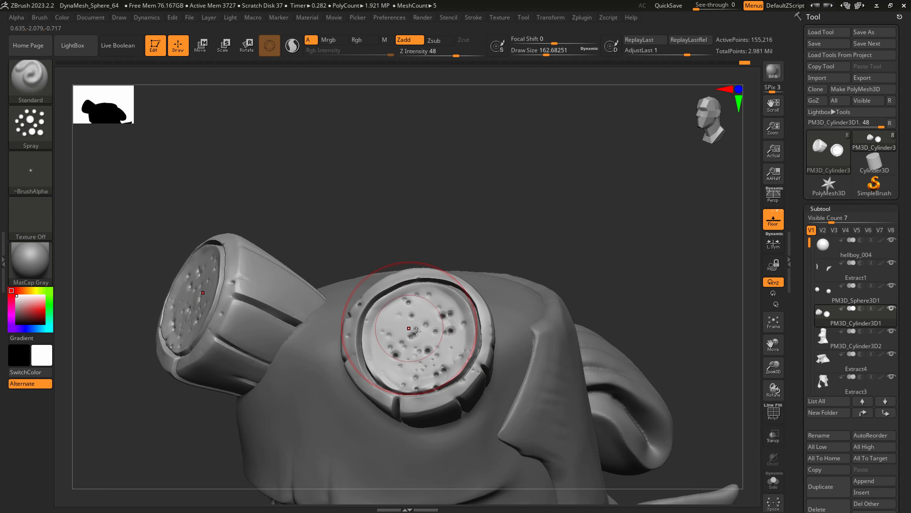
{"action": "right_click_drag", "start_coordinate": [411, 320], "coordinate": [419, 328]}
Switch the brush to the DragDot stroke with Zsub at a draw size of about 80 and add individual pits to the cut face.
{"action": "key", "text": "s"}
{"action": "left_click_drag", "start_coordinate": [411, 328], "coordinate": [401, 328]}
{"action": "left_click", "coordinate": [31, 172]}
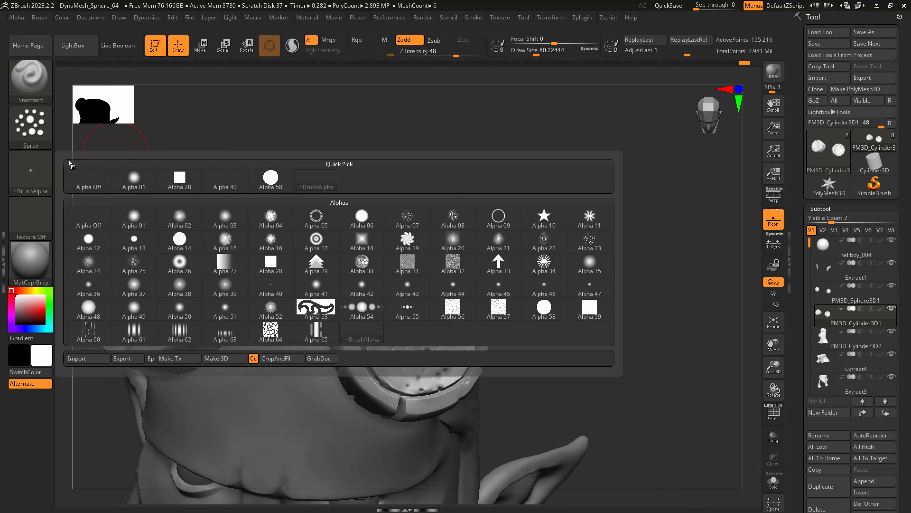
{"action": "left_click", "coordinate": [31, 126]}
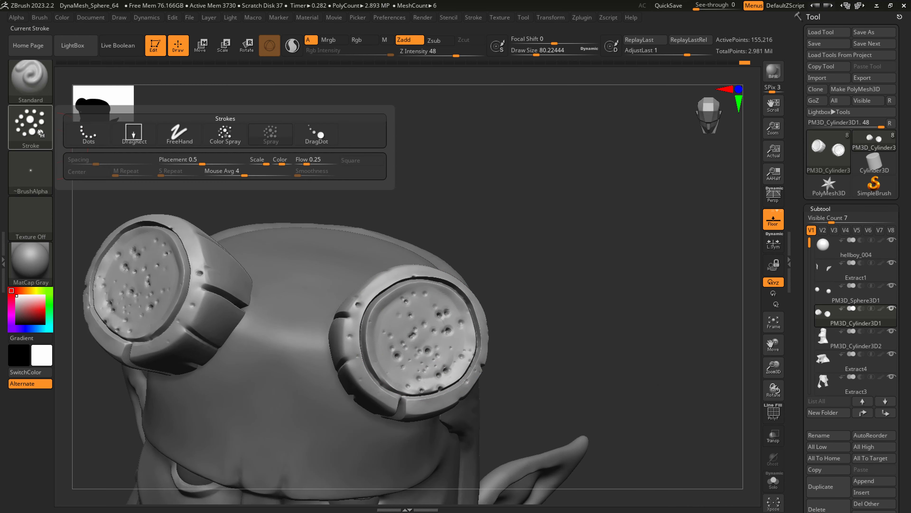
{"action": "left_click", "coordinate": [320, 139]}
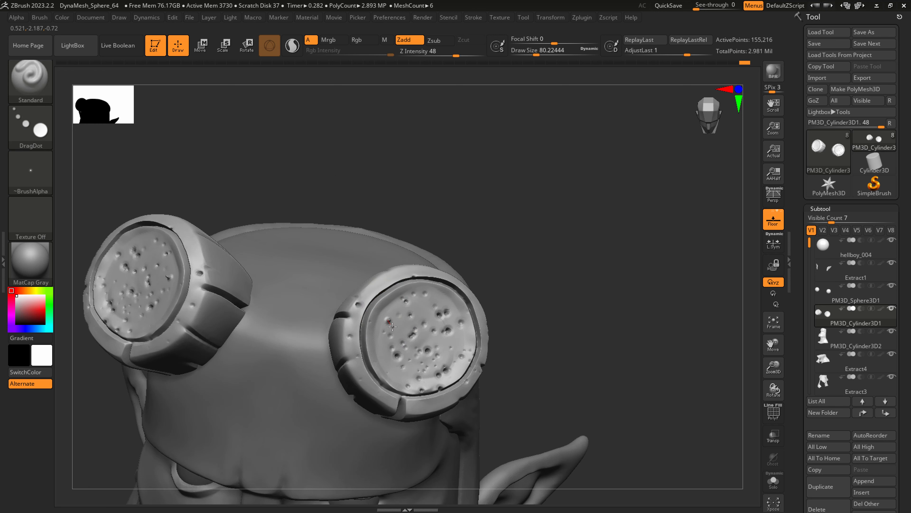
{"action": "left_click", "coordinate": [434, 40]}
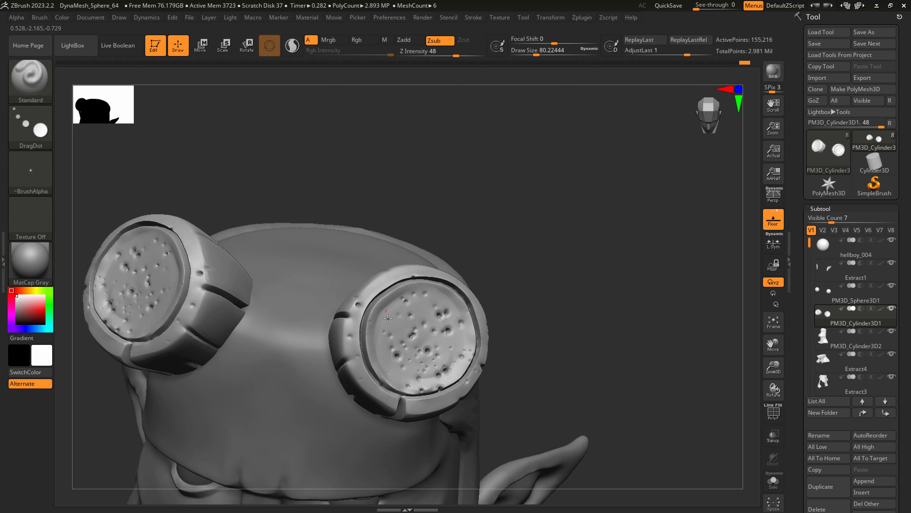
{"action": "left_click", "coordinate": [473, 17]}
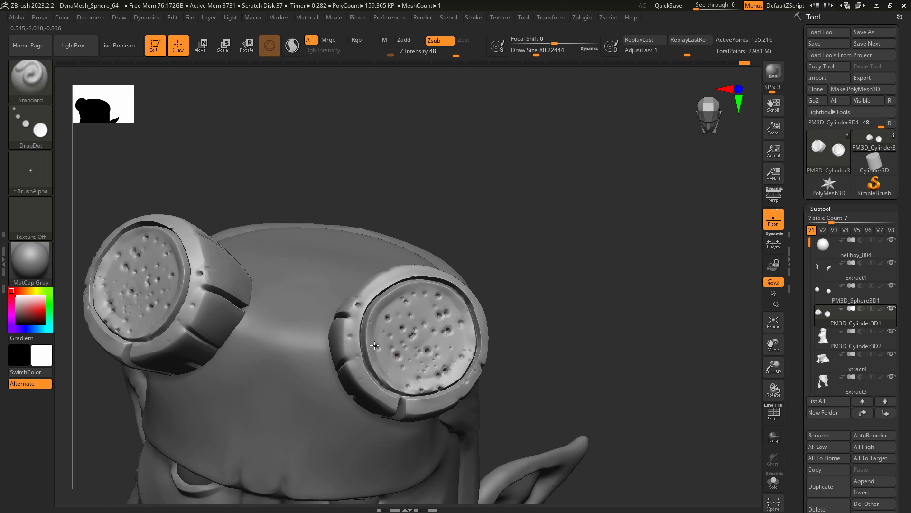
{"action": "left_click_drag", "start_coordinate": [520, 375], "coordinate": [470, 354]}
{"action": "left_click", "coordinate": [464, 341]}
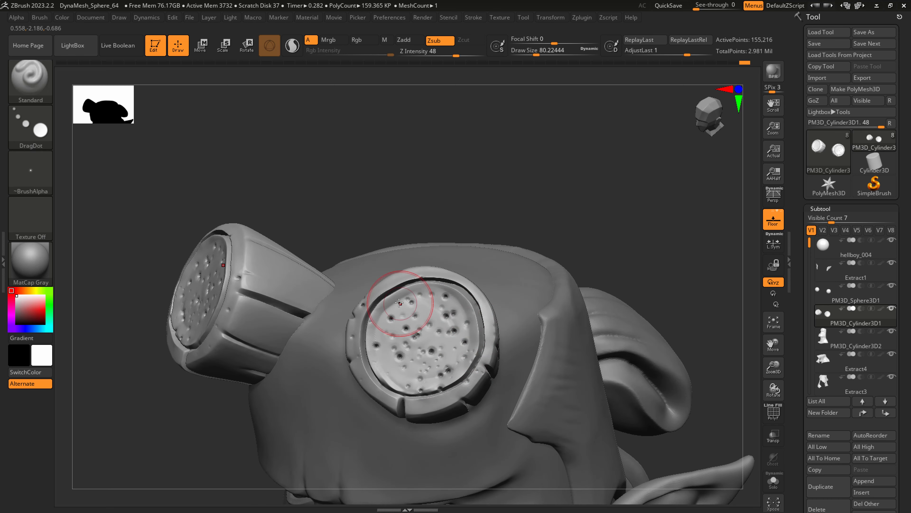
{"action": "left_click", "coordinate": [390, 301]}
{"action": "mouse_move", "coordinate": [462, 314]}
{"action": "right_mouse_down", "text": "ctrl"}
{"action": "mouse_move", "coordinate": [549, 282]}
{"action": "mouse_move", "coordinate": [501, 291]}
{"action": "mouse_move", "coordinate": [464, 347]}
{"action": "mouse_move", "coordinate": [554, 362]}
{"action": "right_mouse_up", "text": "ctrl"}
{"action": "right_click_drag", "start_coordinate": [554, 363], "coordinate": [520, 357]}
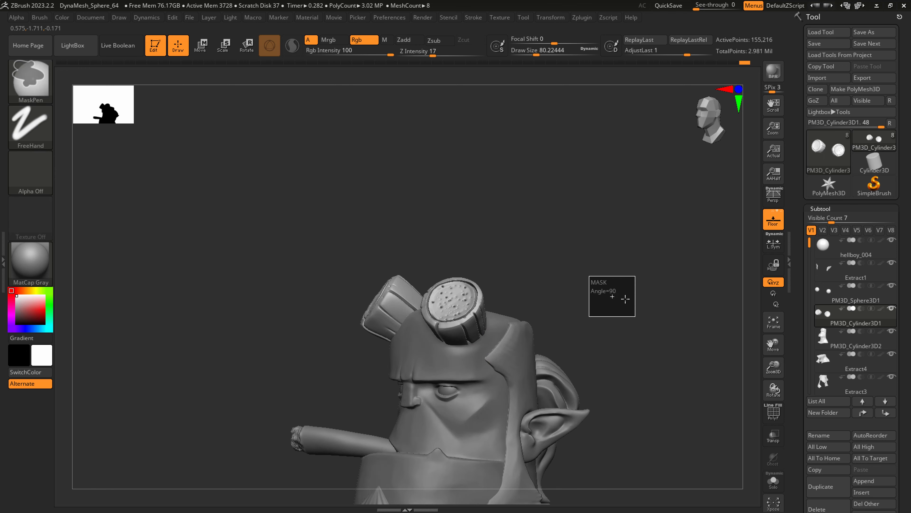
Add more individual DragDot pits to the horn's cut face at draw sizes of about 80 and 56.
{"action": "left_click", "coordinate": [832, 208]}
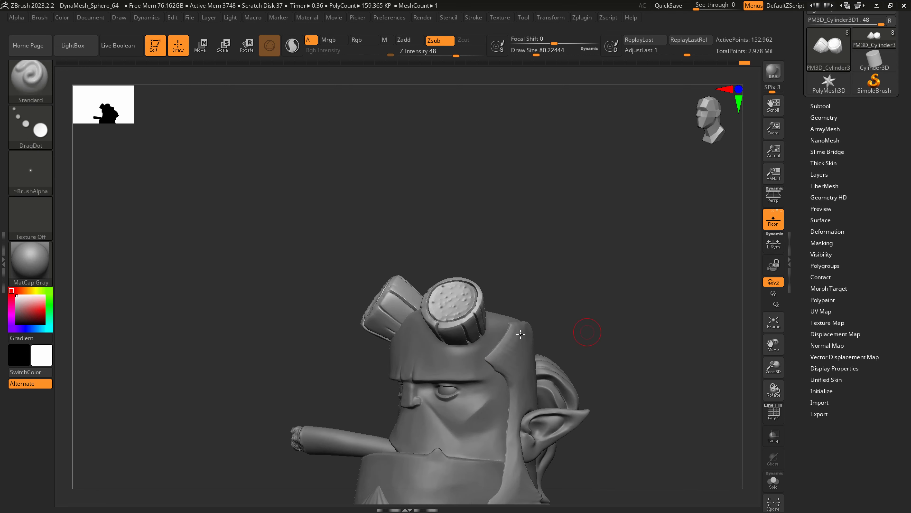
{"action": "right_click_drag", "start_coordinate": [449, 317], "coordinate": [531, 467], "text": "ctrl"}
{"action": "left_click", "coordinate": [434, 313]}
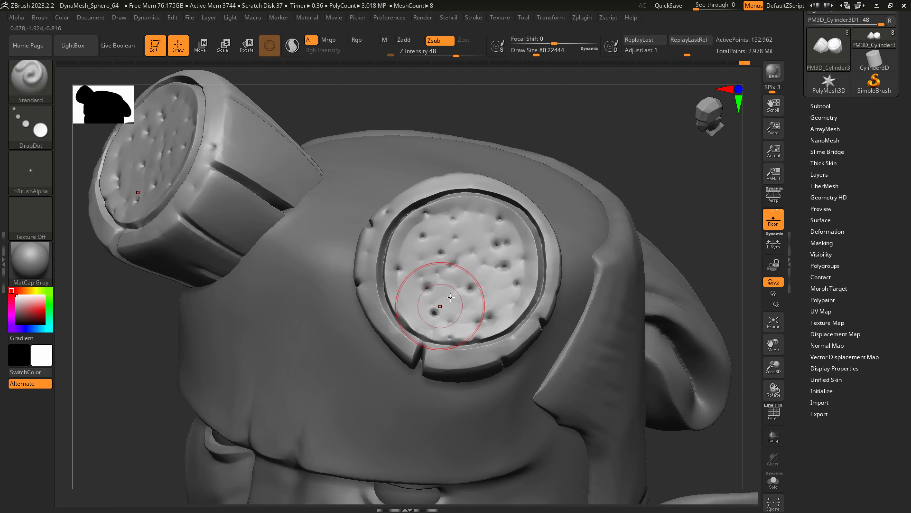
{"action": "left_click", "coordinate": [475, 227]}
{"action": "key", "text": "s"}
{"action": "left_click_drag", "start_coordinate": [497, 308], "coordinate": [492, 308]}
{"action": "left_click", "coordinate": [498, 294]}
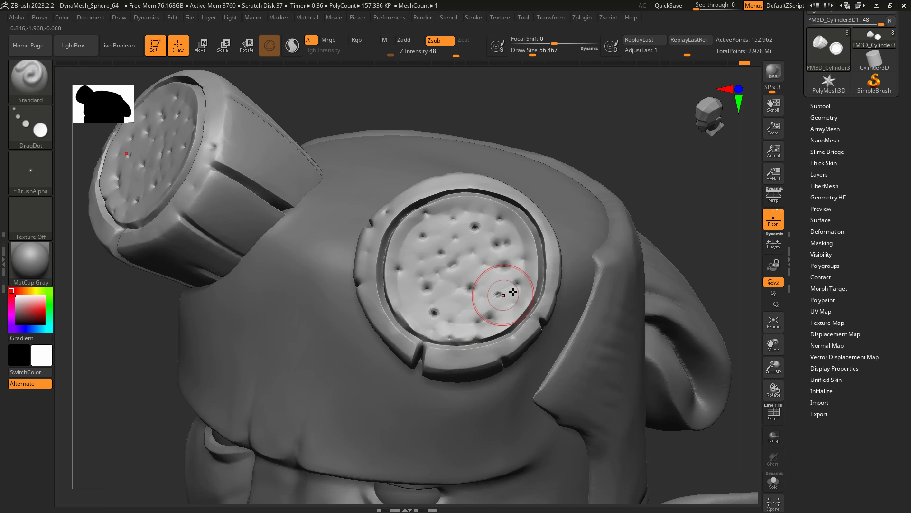
Set the horns' DynaMesh resolution to 600 and remesh them.
{"action": "left_click", "coordinate": [823, 117]}
{"action": "left_click", "coordinate": [822, 287]}
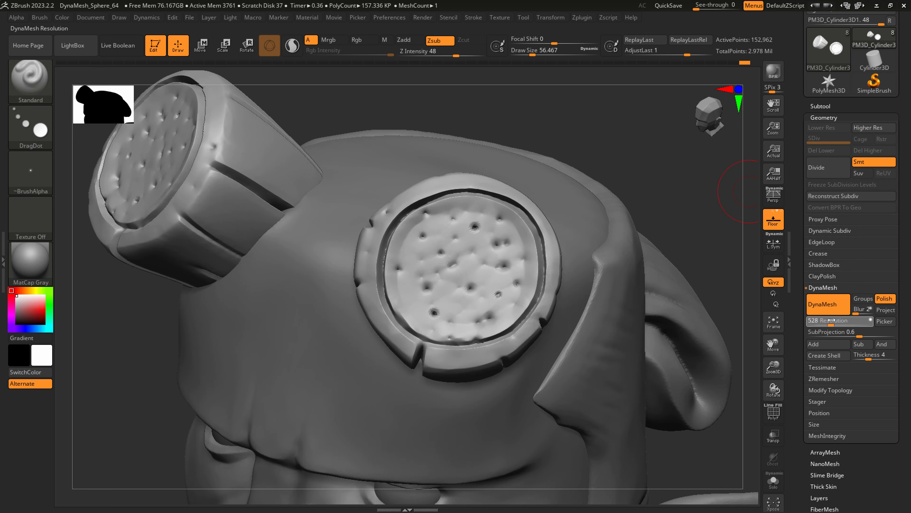
{"action": "left_click_drag", "start_coordinate": [831, 320], "coordinate": [834, 320]}
{"action": "left_click_drag", "start_coordinate": [610, 151], "coordinate": [624, 113], "text": "ctrl"}
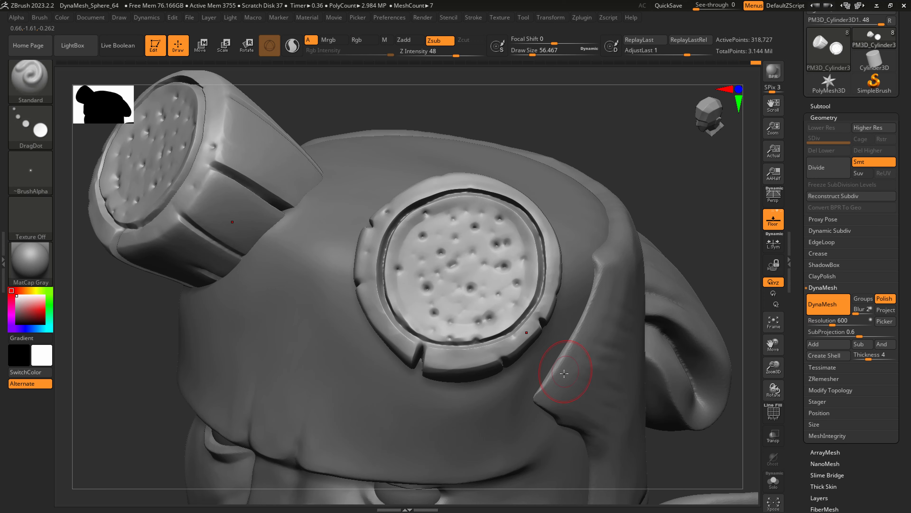
Make the head subtool active for sculpting around the horn bases.
{"action": "right_click_drag", "start_coordinate": [560, 361], "coordinate": [551, 309], "text": "ctrl"}
{"action": "right_click_drag", "start_coordinate": [550, 309], "coordinate": [567, 302], "text": "shift"}
{"action": "right_click_drag", "start_coordinate": [538, 359], "coordinate": [499, 427]}
{"action": "left_click", "coordinate": [502, 354], "text": "alt"}
{"action": "right_click_drag", "start_coordinate": [513, 362], "coordinate": [496, 361]}
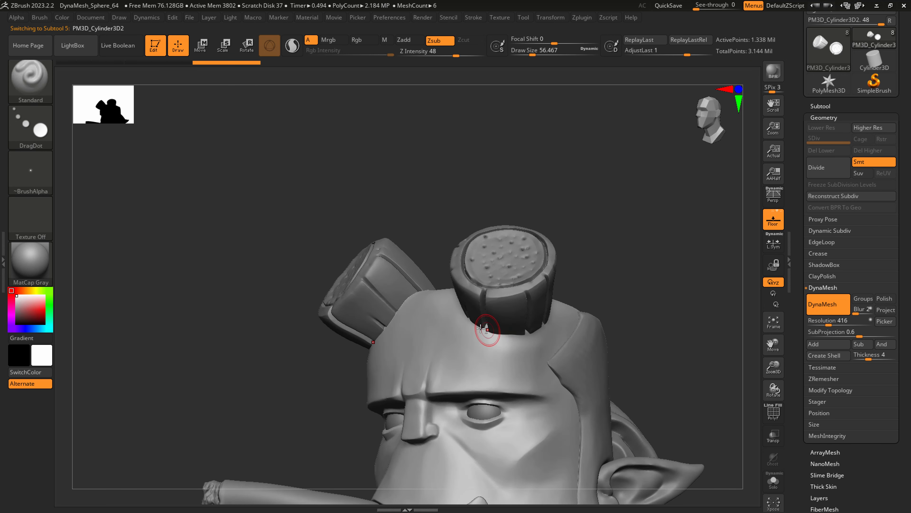
{"action": "right_click_drag", "start_coordinate": [481, 328], "coordinate": [417, 303], "text": "alt"}
Build up a ridge of skin around the front of the horn base with ClayBuildup at a draw size of about 65.
{"action": "key", "text": "b"}
{"action": "key", "text": "h"}
{"action": "key", "text": "p"}
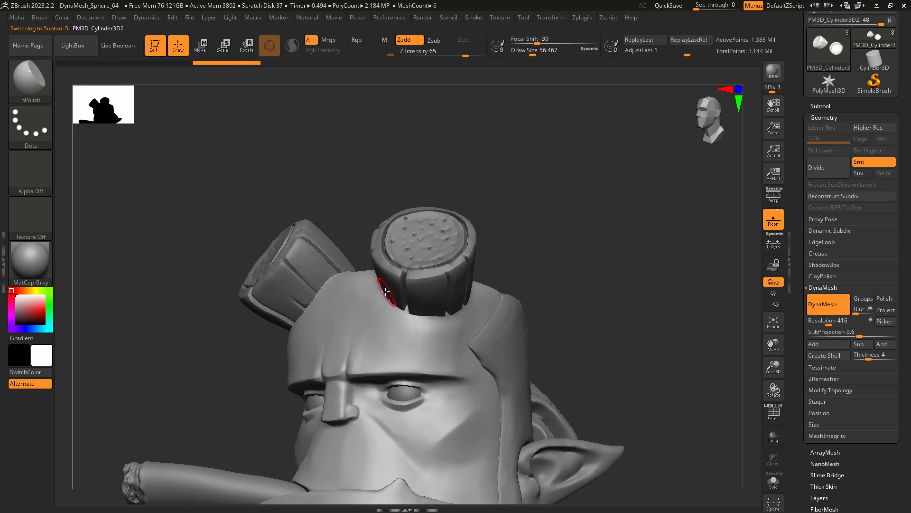
{"action": "key", "text": "b"}
{"action": "key", "text": "c"}
{"action": "key", "text": "b"}
{"action": "key", "text": "s"}
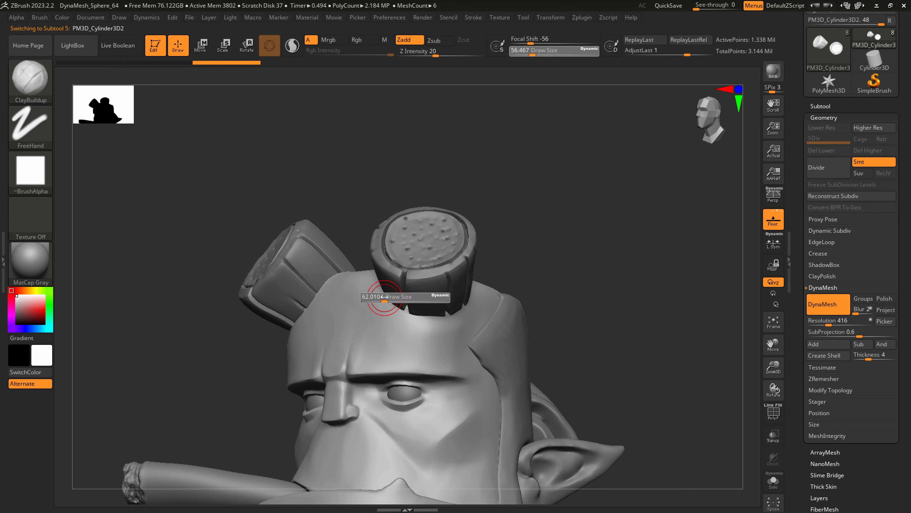
{"action": "left_click_drag", "start_coordinate": [383, 296], "coordinate": [385, 297]}
{"action": "mouse_move", "coordinate": [382, 292]}
{"action": "left_mouse_down"}
{"action": "mouse_move", "coordinate": [404, 313]}
{"action": "mouse_move", "coordinate": [448, 311]}
{"action": "left_mouse_up"}
{"action": "right_click_drag", "start_coordinate": [463, 312], "coordinate": [444, 323]}
{"action": "mouse_move", "coordinate": [429, 321]}
{"action": "left_mouse_down"}
{"action": "mouse_move", "coordinate": [481, 287]}
{"action": "mouse_move", "coordinate": [468, 305]}
{"action": "left_mouse_up"}
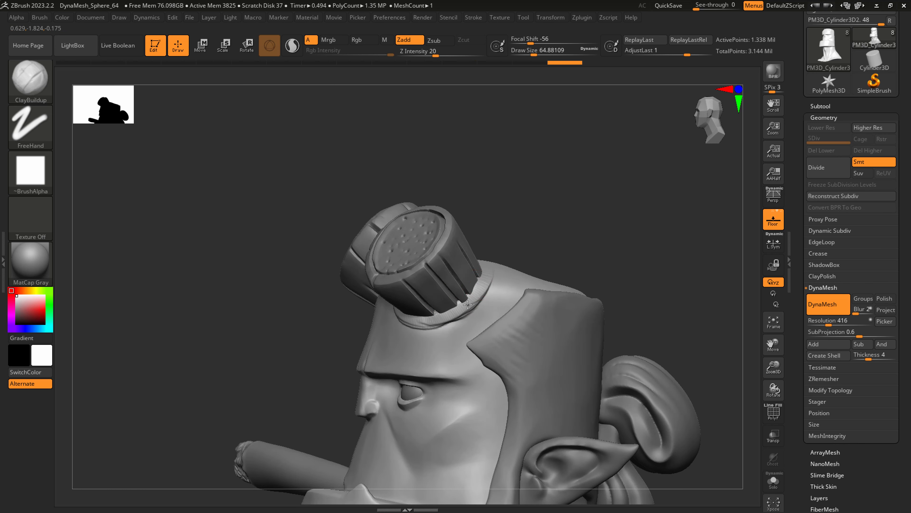
Extend the ClayBuildup ridge around the outer side and back of the horn base.
{"action": "right_click_drag", "start_coordinate": [467, 304], "coordinate": [484, 281]}
{"action": "left_click_drag", "start_coordinate": [481, 287], "coordinate": [498, 245]}
{"action": "right_click_drag", "start_coordinate": [498, 245], "coordinate": [492, 274]}
{"action": "mouse_move", "coordinate": [490, 270]}
{"action": "left_mouse_down"}
{"action": "mouse_move", "coordinate": [501, 230]}
{"action": "mouse_move", "coordinate": [484, 213]}
{"action": "mouse_move", "coordinate": [503, 243]}
{"action": "mouse_move", "coordinate": [489, 247]}
{"action": "left_mouse_up"}
{"action": "right_click_drag", "start_coordinate": [489, 247], "coordinate": [526, 261]}
{"action": "right_click_drag", "start_coordinate": [521, 172], "coordinate": [523, 182]}
{"action": "left_click_drag", "start_coordinate": [475, 126], "coordinate": [499, 148]}
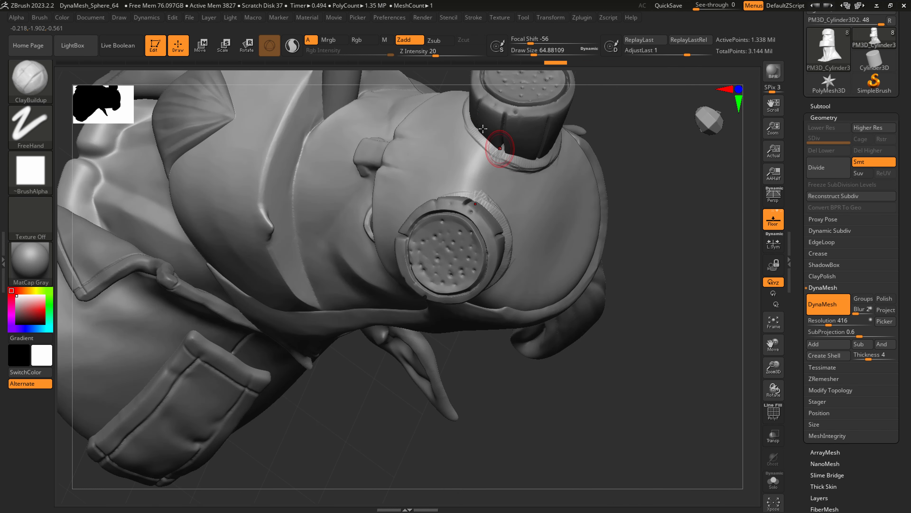
Close the ridge along the inner side of the horn base and smooth its front section.
{"action": "mouse_move", "coordinate": [469, 114]}
{"action": "left_mouse_down"}
{"action": "mouse_move", "coordinate": [503, 151]}
{"action": "mouse_move", "coordinate": [529, 160]}
{"action": "left_mouse_up"}
{"action": "right_click_drag", "start_coordinate": [505, 145], "coordinate": [503, 149]}
{"action": "right_click_drag", "start_coordinate": [464, 192], "coordinate": [490, 206]}
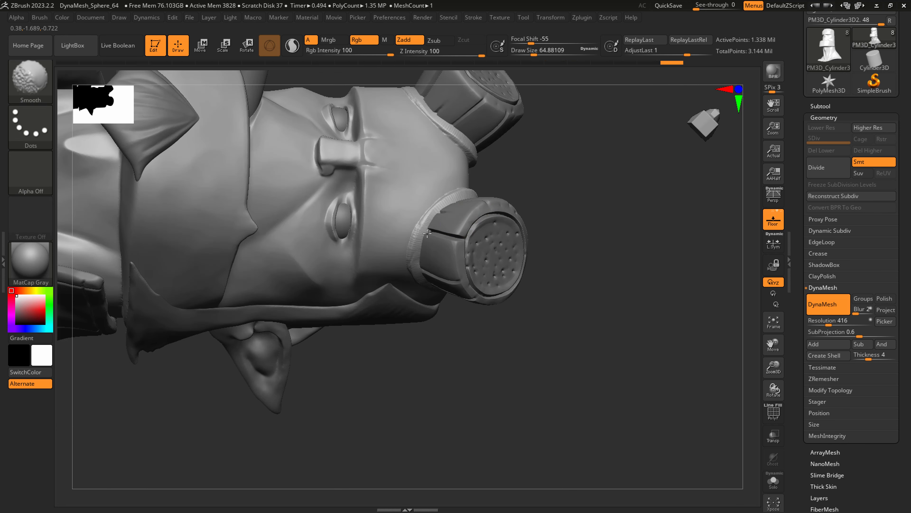
{"action": "left_click_drag", "start_coordinate": [423, 266], "coordinate": [432, 262], "text": "shift"}
{"action": "right_click_drag", "start_coordinate": [444, 212], "coordinate": [454, 242], "text": "ctrl"}
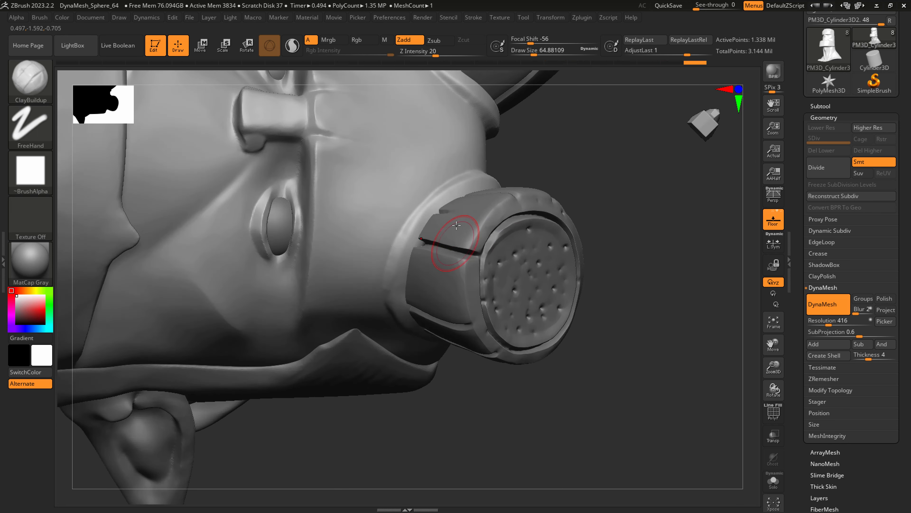
Flatten the ridge around the horn base from front to back with hPolish at a draw size of about 41.
{"action": "key", "text": "b"}
{"action": "key", "text": "h"}
{"action": "key", "text": "p"}
{"action": "key", "text": "s"}
{"action": "left_click_drag", "start_coordinate": [461, 178], "coordinate": [404, 226]}
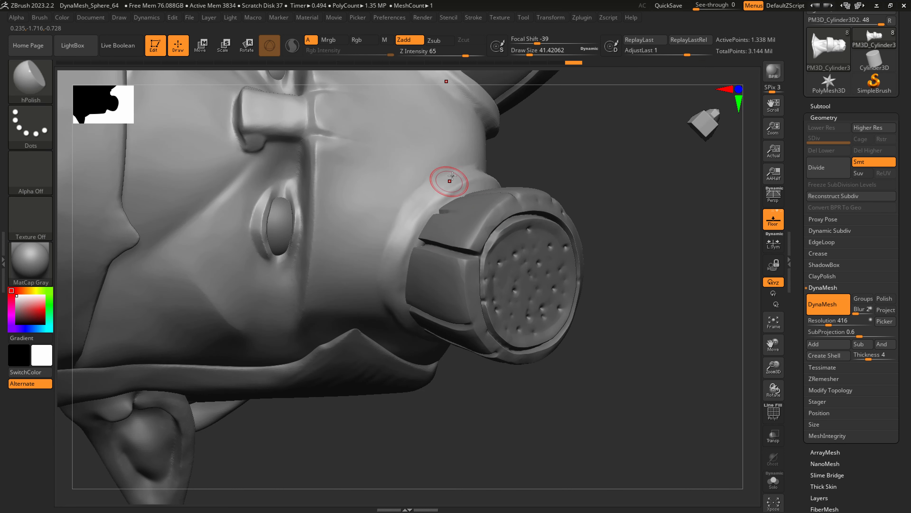
{"action": "mouse_move", "coordinate": [443, 182]}
{"action": "right_mouse_down"}
{"action": "mouse_move", "coordinate": [498, 166]}
{"action": "mouse_move", "coordinate": [482, 176]}
{"action": "right_mouse_up"}
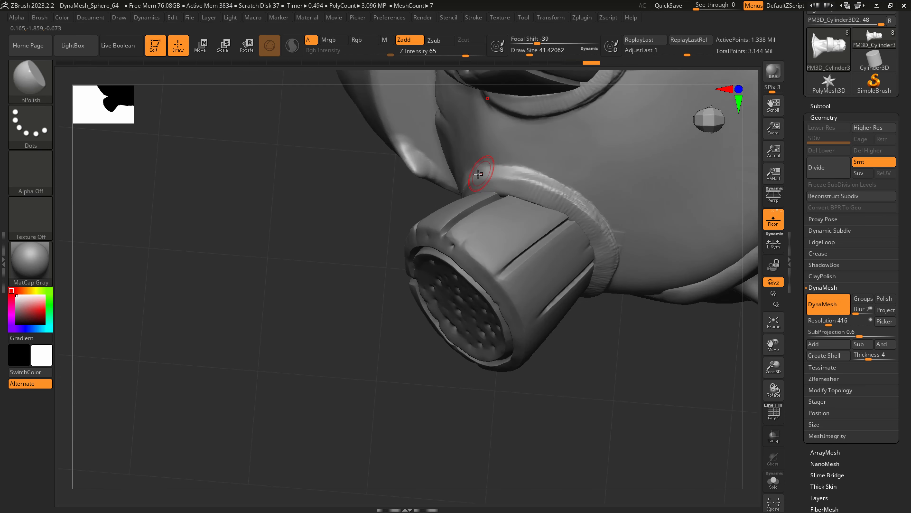
{"action": "mouse_move", "coordinate": [534, 180]}
{"action": "left_mouse_down"}
{"action": "mouse_move", "coordinate": [591, 204]}
{"action": "mouse_move", "coordinate": [589, 218]}
{"action": "left_mouse_up"}
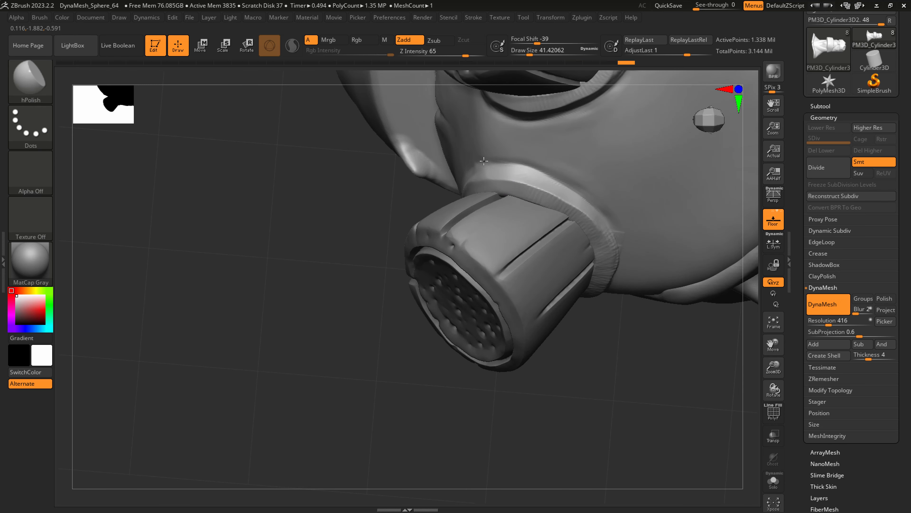
{"action": "left_click_drag", "start_coordinate": [625, 264], "coordinate": [618, 244]}
{"action": "right_click_drag", "start_coordinate": [618, 244], "coordinate": [590, 239]}
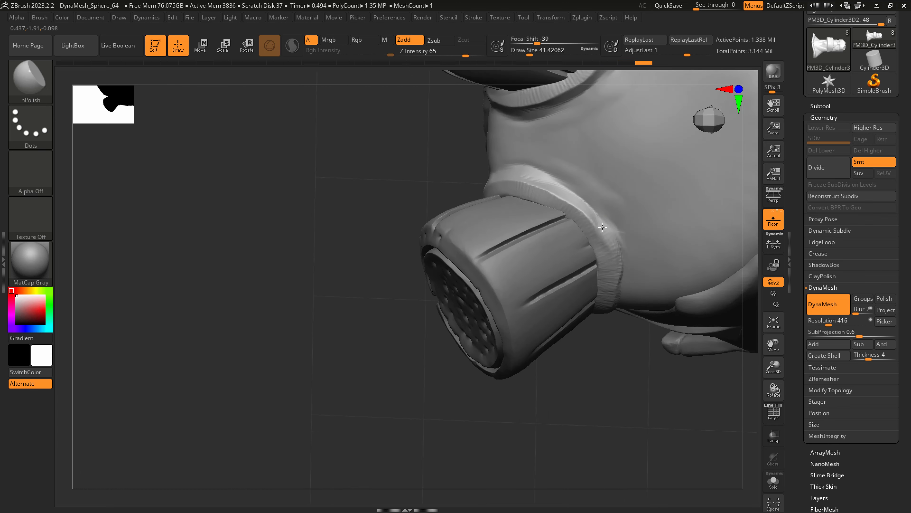
{"action": "mouse_move", "coordinate": [612, 228]}
{"action": "left_mouse_down"}
{"action": "mouse_move", "coordinate": [621, 250]}
{"action": "mouse_move", "coordinate": [613, 248]}
{"action": "left_mouse_up"}
Smooth the ridge's rear and outer sides into the head at a draw size of about 154.
{"action": "key", "text": "s"}
{"action": "left_click_drag", "start_coordinate": [607, 253], "coordinate": [624, 253]}
{"action": "mouse_move", "coordinate": [625, 252]}
{"action": "left_mouse_down", "text": "shift"}
{"action": "mouse_move", "coordinate": [588, 219]}
{"action": "mouse_move", "coordinate": [608, 312]}
{"action": "left_mouse_up", "text": "shift"}
{"action": "mouse_move", "coordinate": [629, 284]}
{"action": "right_mouse_down"}
{"action": "mouse_move", "coordinate": [587, 259]}
{"action": "mouse_move", "coordinate": [610, 212]}
{"action": "right_mouse_up"}
{"action": "mouse_move", "coordinate": [610, 211]}
{"action": "right_mouse_down"}
{"action": "mouse_move", "coordinate": [651, 175]}
{"action": "mouse_move", "coordinate": [610, 154]}
{"action": "right_mouse_up"}
{"action": "left_click_drag", "start_coordinate": [586, 315], "coordinate": [533, 251], "text": "shift"}
{"action": "left_click_drag", "start_coordinate": [601, 309], "coordinate": [580, 315], "text": "shift"}
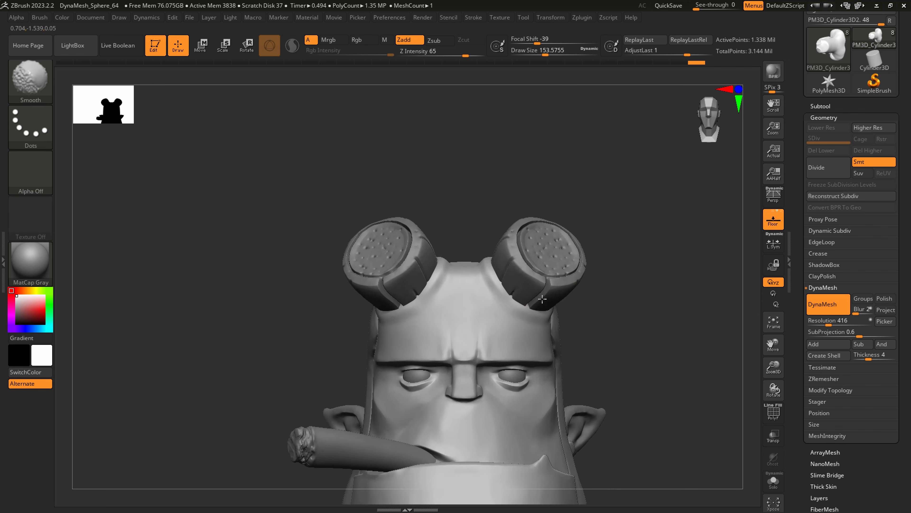
Polish and smooth the skin between the horn bases on the upper forehead at draw sizes of about 54 and 71.
{"action": "mouse_move", "coordinate": [521, 273]}
{"action": "right_mouse_down"}
{"action": "mouse_move", "coordinate": [466, 266]}
{"action": "mouse_move", "coordinate": [490, 257]}
{"action": "mouse_move", "coordinate": [458, 239]}
{"action": "mouse_move", "coordinate": [517, 301]}
{"action": "mouse_move", "coordinate": [489, 250]}
{"action": "right_mouse_up"}
{"action": "key", "text": "s"}
{"action": "mouse_move", "coordinate": [431, 171]}
{"action": "left_mouse_down"}
{"action": "mouse_move", "coordinate": [421, 171]}
{"action": "mouse_move", "coordinate": [438, 210]}
{"action": "mouse_move", "coordinate": [415, 157]}
{"action": "left_mouse_up"}
{"action": "key", "text": "bracketright"}
{"action": "right_click_drag", "start_coordinate": [416, 158], "coordinate": [466, 222]}
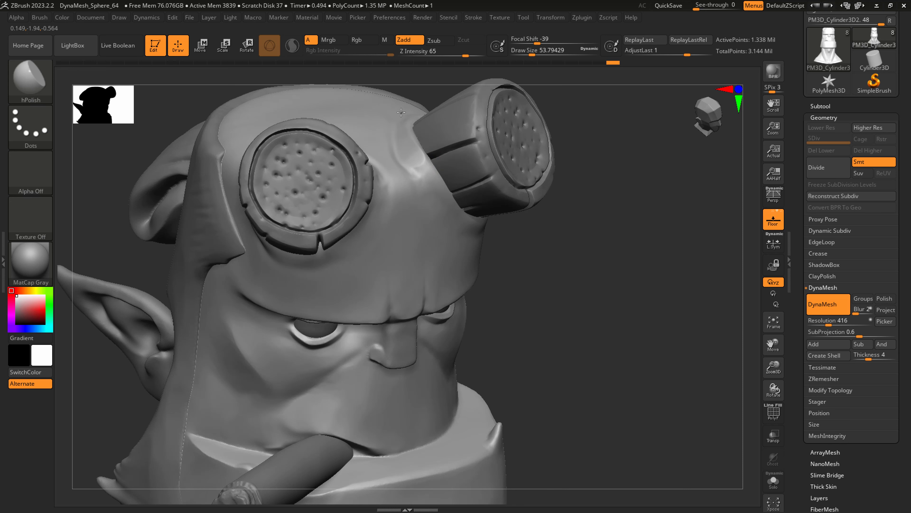
{"action": "left_click_drag", "start_coordinate": [407, 159], "coordinate": [401, 142], "text": "shift"}
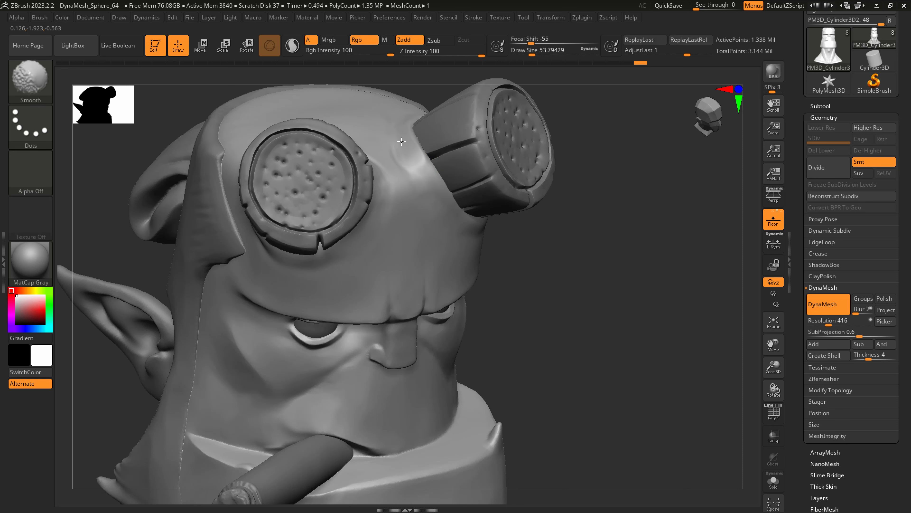
{"action": "right_click_drag", "start_coordinate": [450, 215], "coordinate": [417, 173], "text": "shift"}
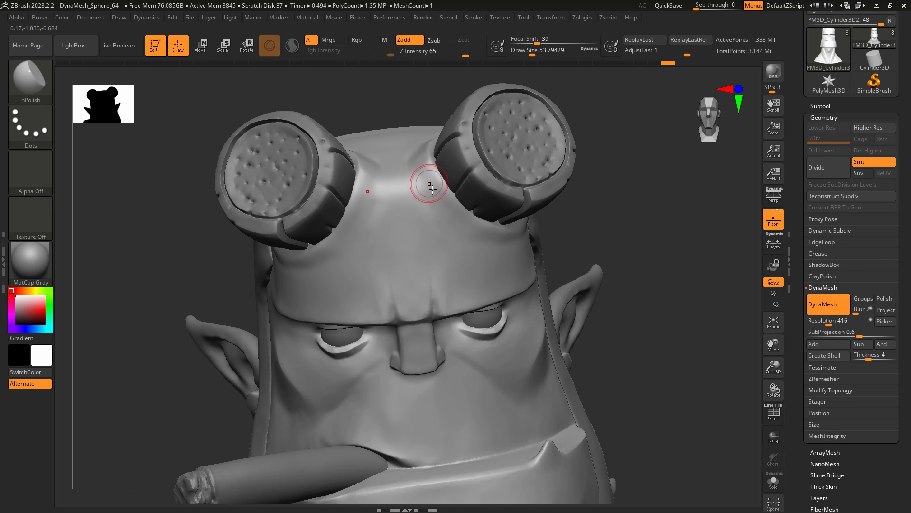
{"action": "key", "text": "s"}
{"action": "left_click_drag", "start_coordinate": [426, 182], "coordinate": [430, 182]}
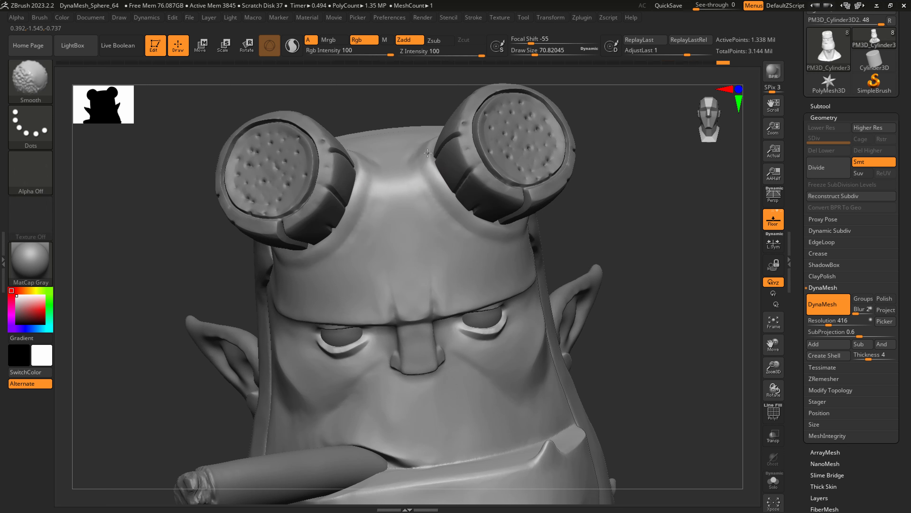
Carve the seam under the front of the horn with DamStandard at a draw size of about 46 and smooth it.
{"action": "key", "text": "s"}
{"action": "left_click_drag", "start_coordinate": [434, 168], "coordinate": [430, 168]}
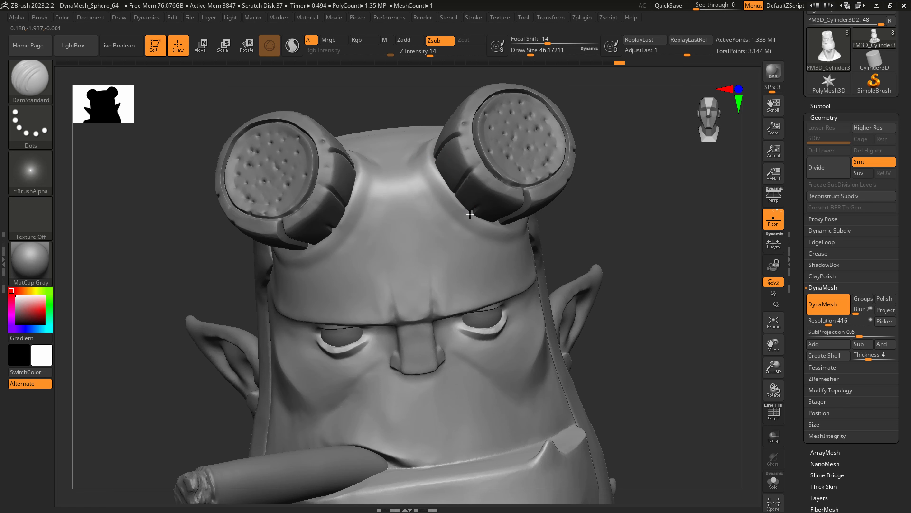
{"action": "left_click_drag", "start_coordinate": [500, 227], "coordinate": [473, 213]}
{"action": "right_click_drag", "start_coordinate": [542, 224], "coordinate": [499, 225]}
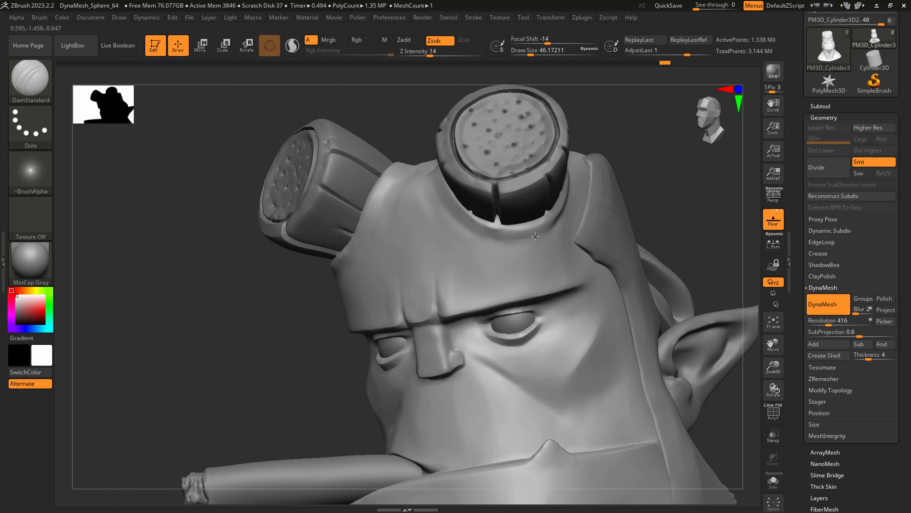
{"action": "key", "text": "shift"}
{"action": "left_click_drag", "start_coordinate": [489, 226], "coordinate": [471, 207], "text": "shift"}
Turn on perspective for viewing the whole bust.
{"action": "right_click_drag", "start_coordinate": [489, 216], "coordinate": [405, 230], "text": "alt"}
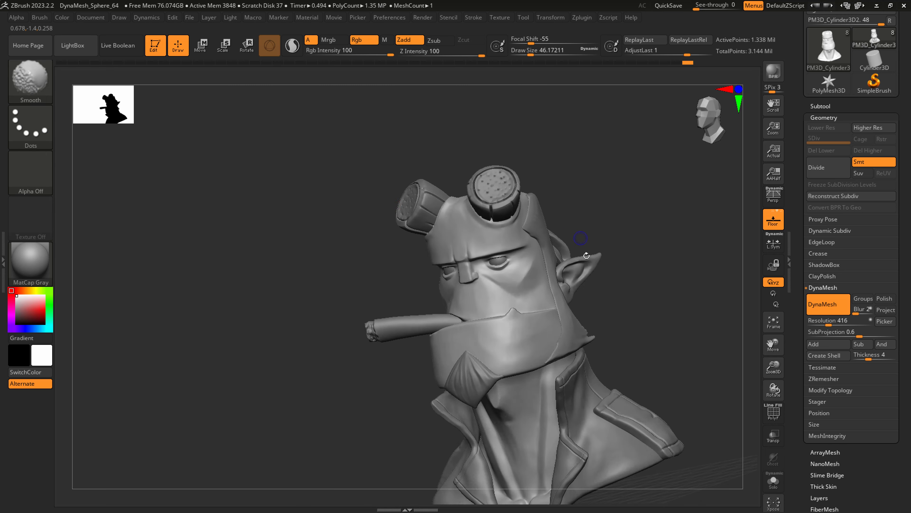
{"action": "mouse_move", "coordinate": [585, 249]}
{"action": "right_mouse_down", "text": "shift"}
{"action": "mouse_move", "coordinate": [579, 271]}
{"action": "mouse_move", "coordinate": [531, 279]}
{"action": "right_mouse_up", "text": "shift"}
{"action": "right_click_drag", "start_coordinate": [531, 280], "coordinate": [472, 319], "text": "alt"}
{"action": "key", "text": "p"}
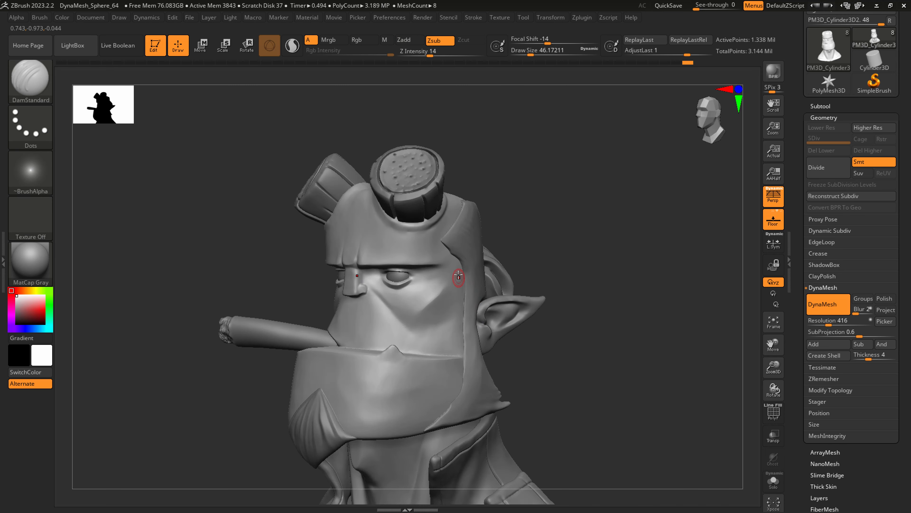
Polish the skin between the horn base and hairline with hPolish at a draw size of about 90 and smooth it.
{"action": "mouse_move", "coordinate": [460, 278]}
{"action": "right_mouse_down"}
{"action": "mouse_move", "coordinate": [450, 238]}
{"action": "mouse_move", "coordinate": [432, 233]}
{"action": "right_mouse_up"}
{"action": "key", "text": "b"}
{"action": "key", "text": "h"}
{"action": "key", "text": "p"}
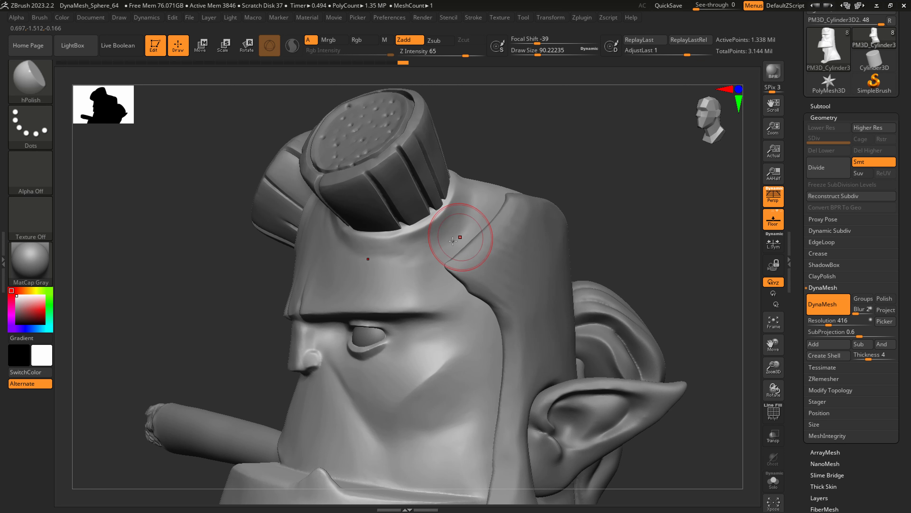
{"action": "key", "text": "shift"}
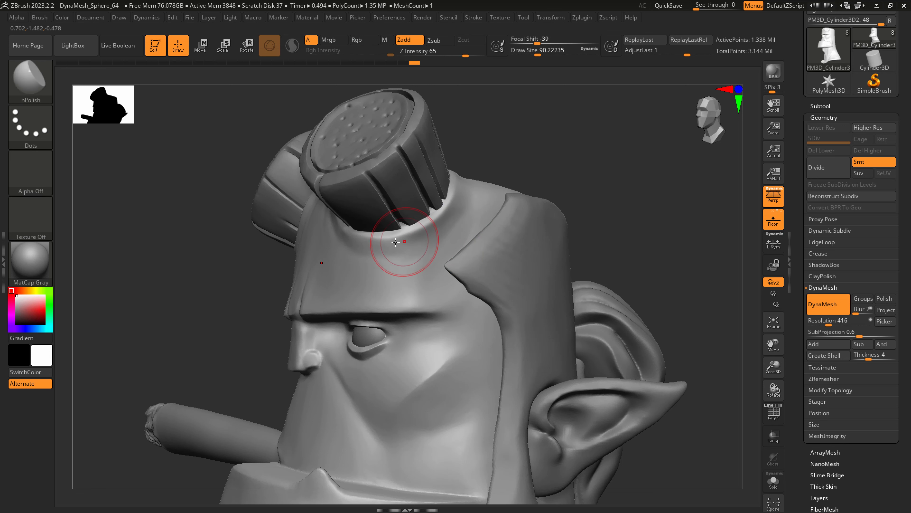
Carve a crease around the outer horn base with DamStandard at a draw size of about 39.
{"action": "key", "text": "b"}
{"action": "key", "text": "d"}
{"action": "key", "text": "s"}
{"action": "key", "text": "bracketleft"}
{"action": "key", "text": "bracketleft"}
{"action": "key", "text": "bracketleft"}
{"action": "key", "text": "bracketleft"}
{"action": "key", "text": "bracketleft"}
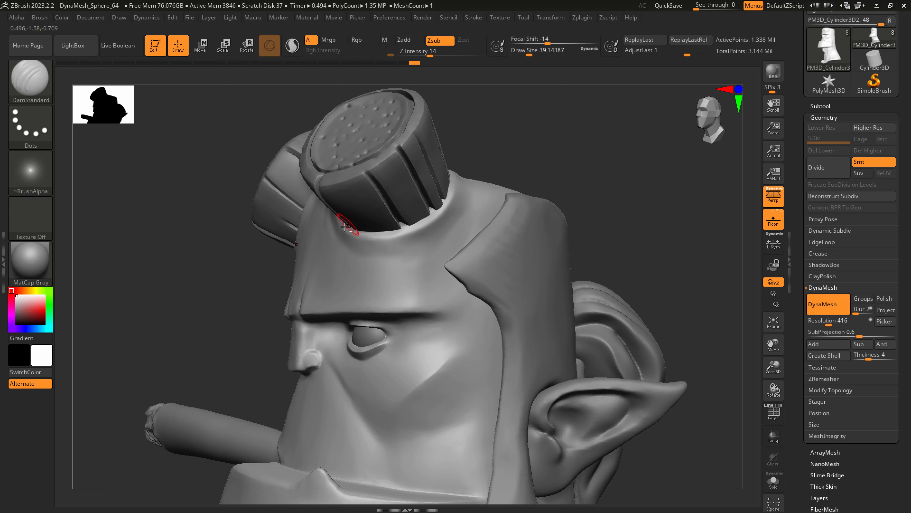
{"action": "left_click_drag", "start_coordinate": [350, 238], "coordinate": [454, 197]}
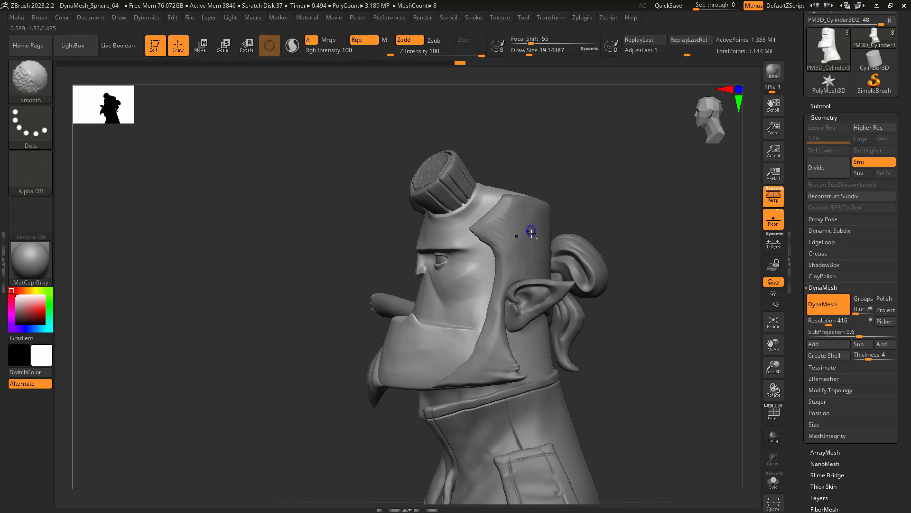
Save the bust model with its finished horn bases.
{"action": "mouse_move", "coordinate": [532, 232]}
{"action": "right_mouse_down", "text": "ctrl"}
{"action": "mouse_move", "coordinate": [485, 245]}
{"action": "mouse_move", "coordinate": [523, 288]}
{"action": "mouse_move", "coordinate": [589, 265]}
{"action": "right_mouse_up", "text": "ctrl"}
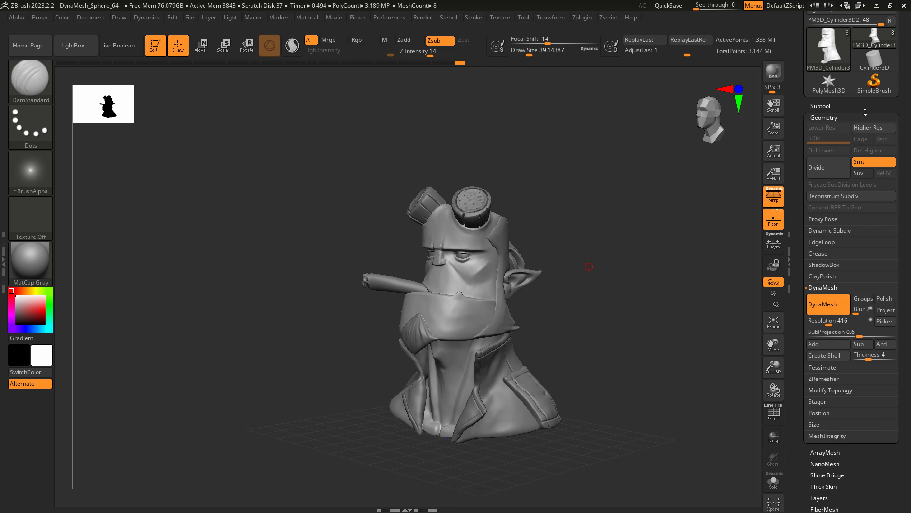
{"action": "scroll", "coordinate": [865, 112], "scroll_direction": "up", "scroll_amount": 3}
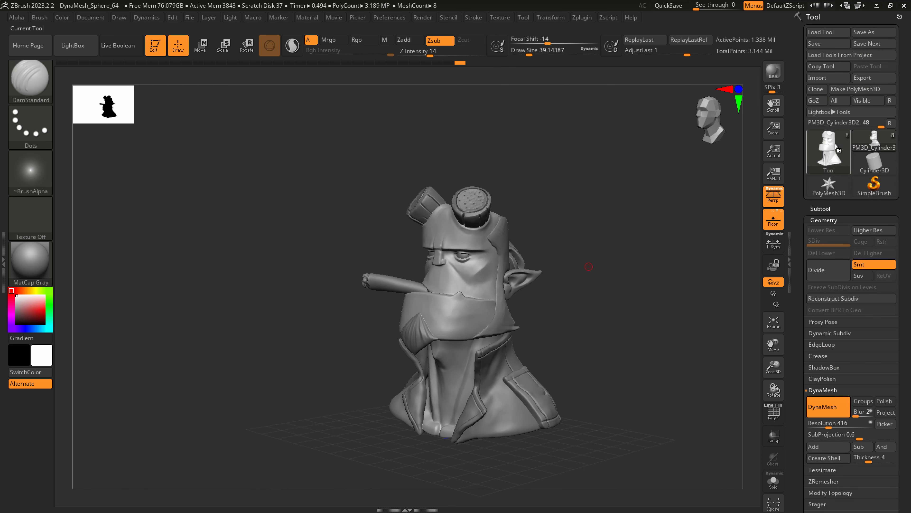
{"action": "left_click", "coordinate": [815, 44]}
Make the coat the active subtool and try the Inflate deformation on it.
{"action": "left_click", "coordinate": [508, 402], "text": "alt"}
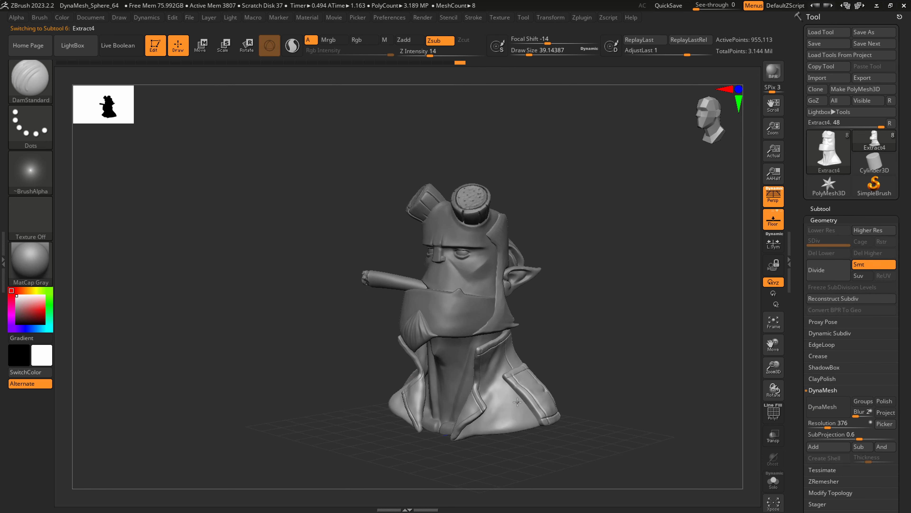
{"action": "right_click_drag", "start_coordinate": [518, 401], "coordinate": [473, 408], "text": "ctrl"}
{"action": "right_click_drag", "start_coordinate": [474, 408], "coordinate": [431, 381]}
{"action": "left_click", "coordinate": [843, 219]}
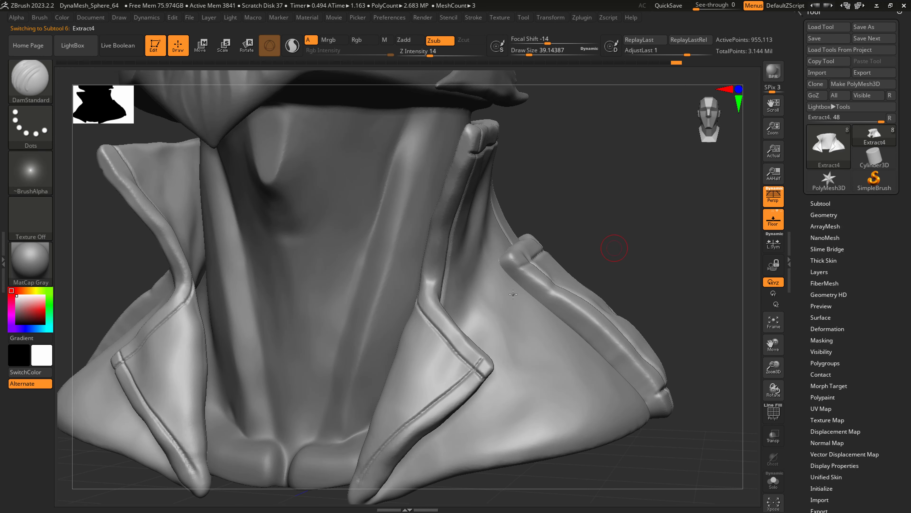
{"action": "right_click_drag", "start_coordinate": [512, 291], "coordinate": [490, 306]}
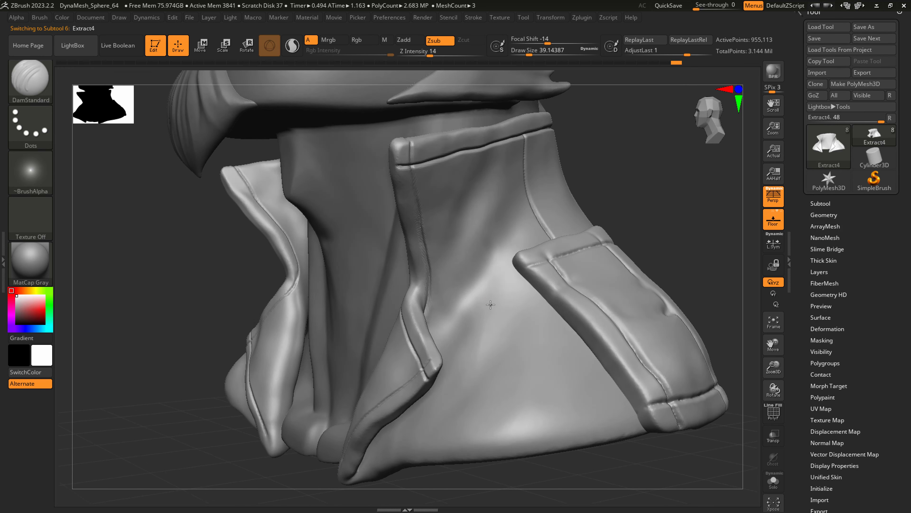
{"action": "left_click", "coordinate": [836, 330]}
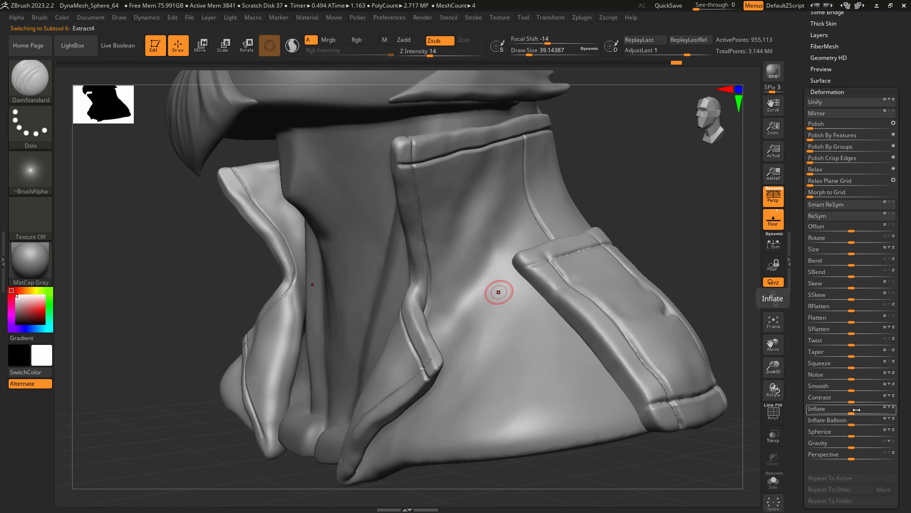
{"action": "left_click", "coordinate": [858, 408]}
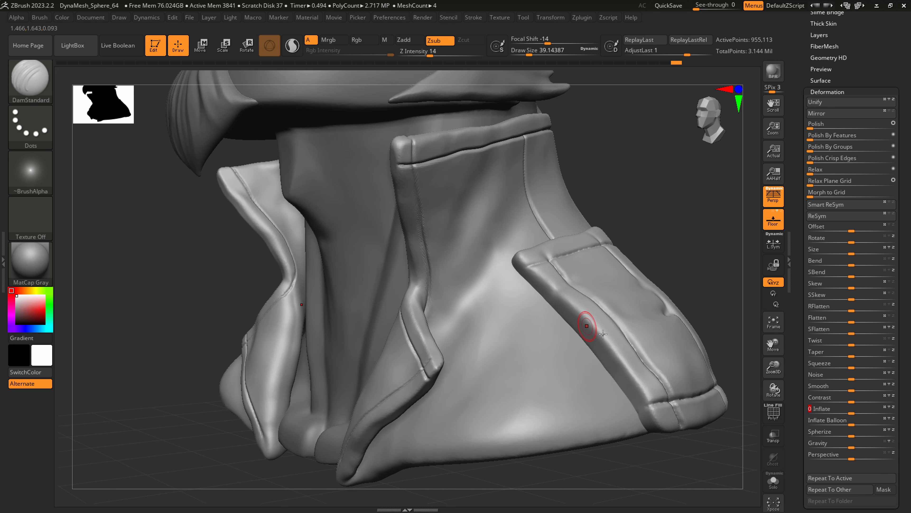
{"action": "key", "text": "Return"}
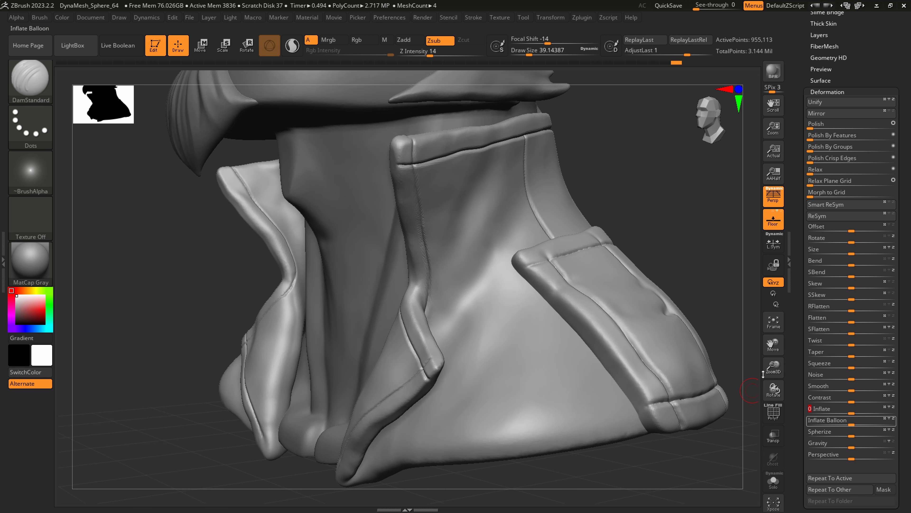
Refine the coat's seam beside the shoulder patch with DamStandard at a draw size of about 49.
{"action": "right_click_drag", "start_coordinate": [513, 318], "coordinate": [514, 275], "text": "ctrl"}
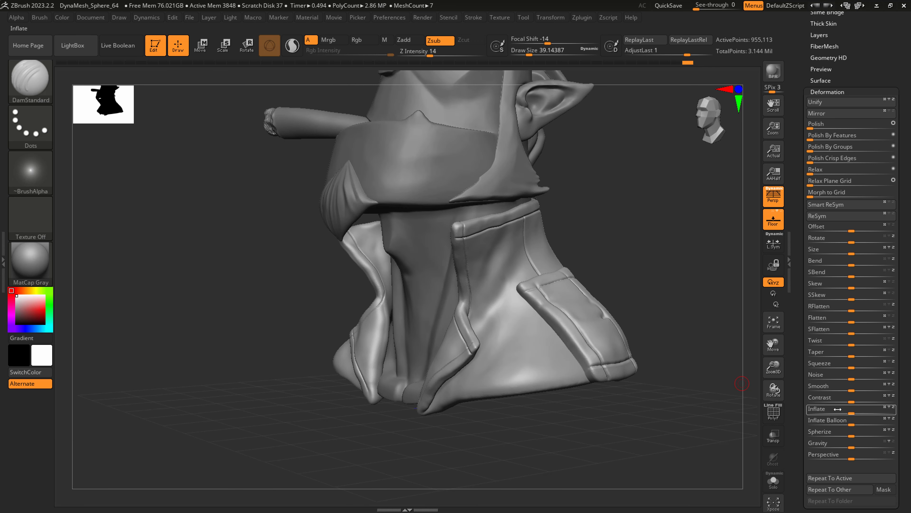
{"action": "right_click_drag", "start_coordinate": [579, 319], "coordinate": [580, 373], "text": "alt"}
{"action": "right_click_drag", "start_coordinate": [670, 325], "coordinate": [680, 370], "text": "ctrl"}
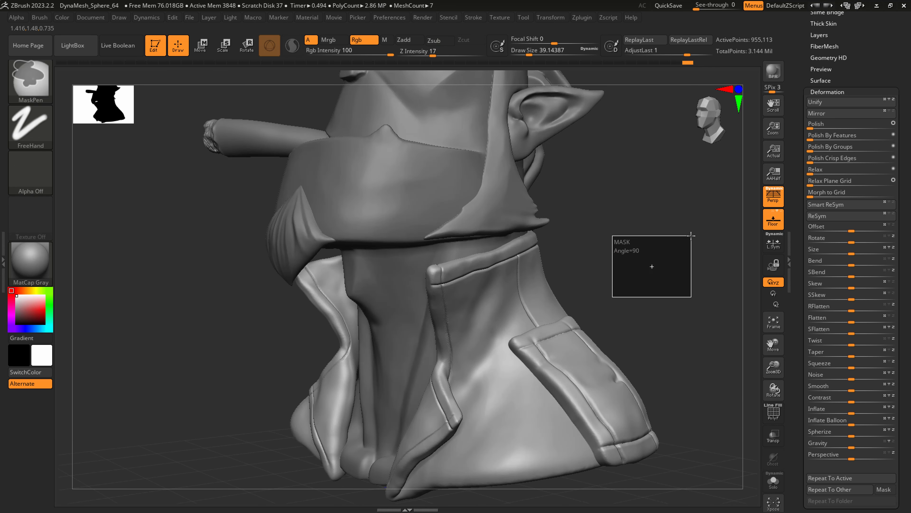
{"action": "scroll", "coordinate": [841, 67], "scroll_direction": "up", "scroll_amount": 3}
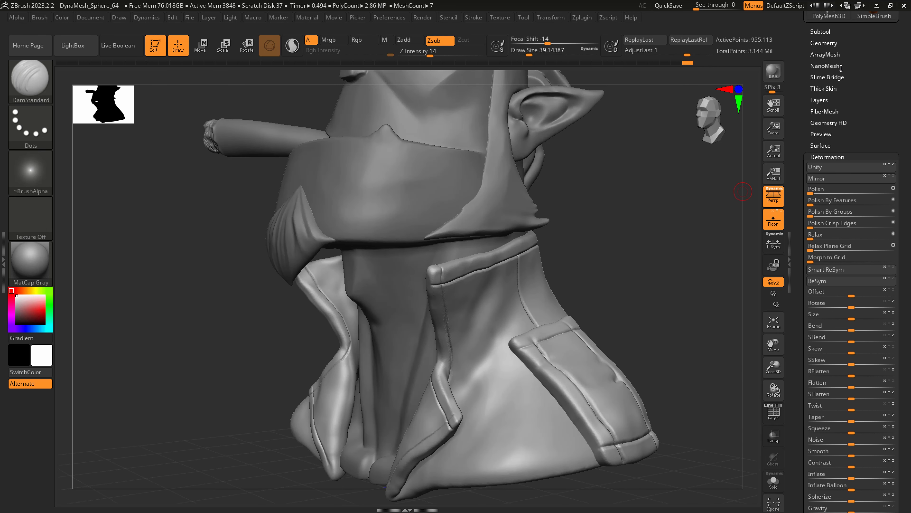
{"action": "left_click", "coordinate": [824, 42]}
{"action": "right_click_drag", "start_coordinate": [534, 333], "coordinate": [537, 349], "text": "ctrl"}
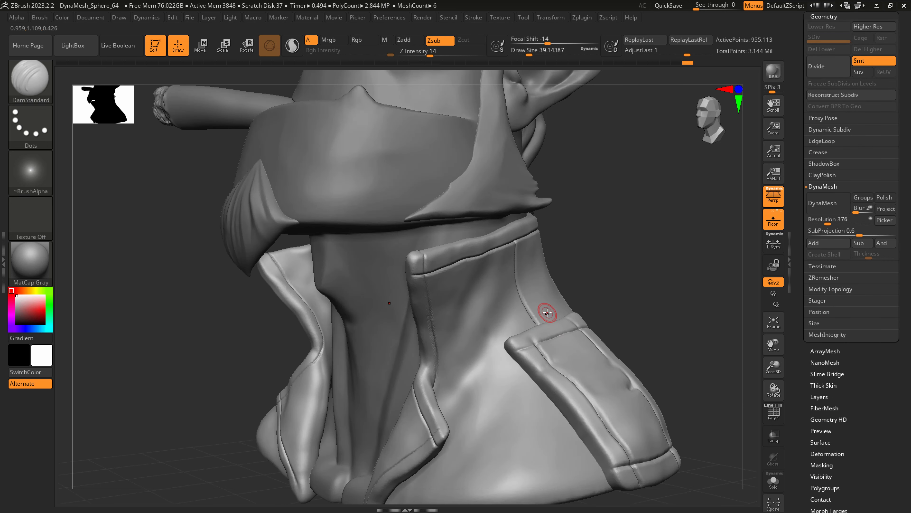
{"action": "key", "text": "bracketright"}
{"action": "key", "text": "bracketright"}
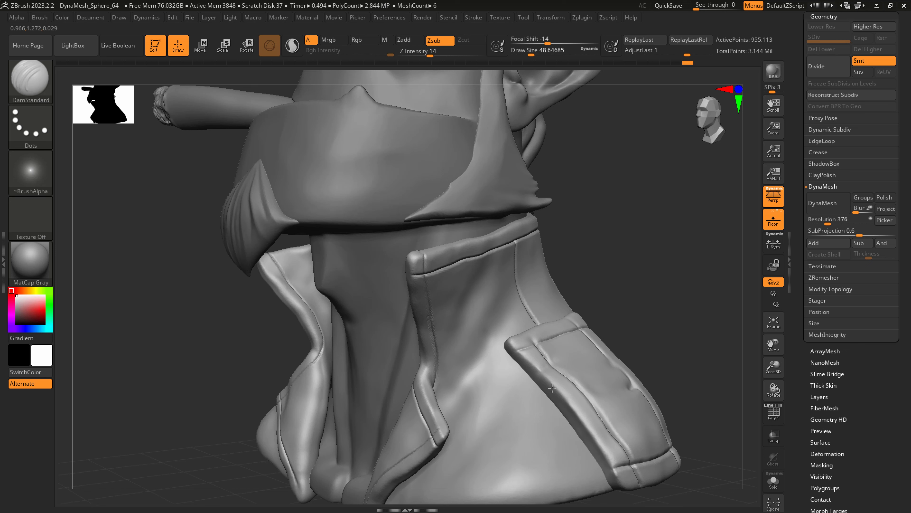
{"action": "left_click_drag", "start_coordinate": [511, 343], "coordinate": [535, 370]}
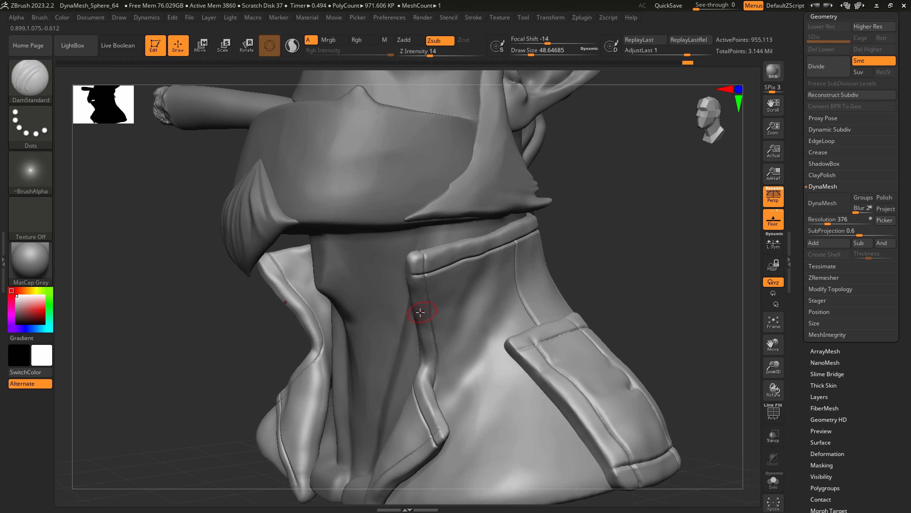
{"action": "right_click_drag", "start_coordinate": [435, 314], "coordinate": [509, 320]}
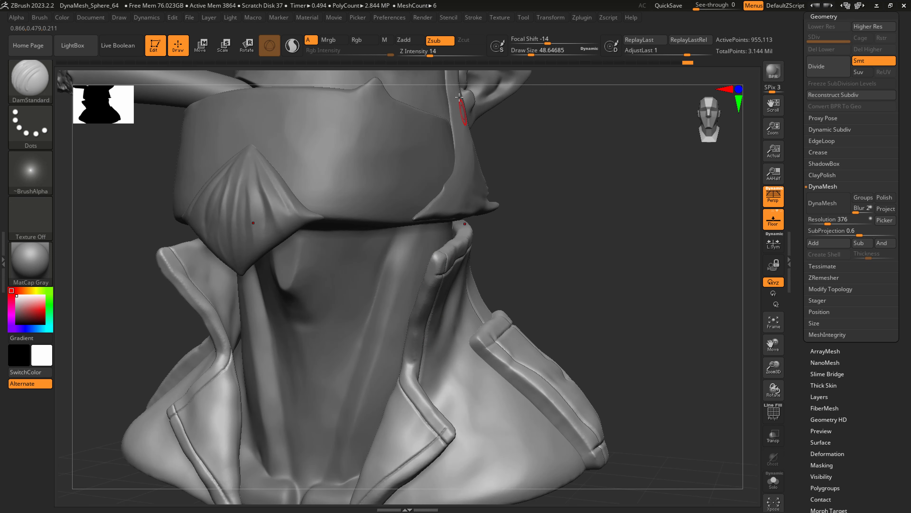
Isolate the coat and deepen the seam under the collar rim with DamStandard at a Z intensity of 19.
{"action": "left_click_drag", "start_coordinate": [430, 56], "coordinate": [435, 55]}
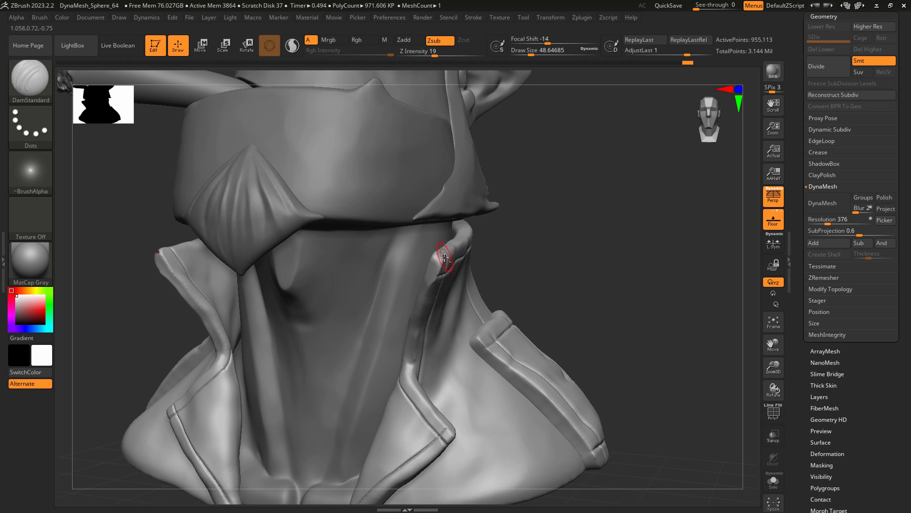
{"action": "right_click_drag", "start_coordinate": [444, 257], "coordinate": [395, 274]}
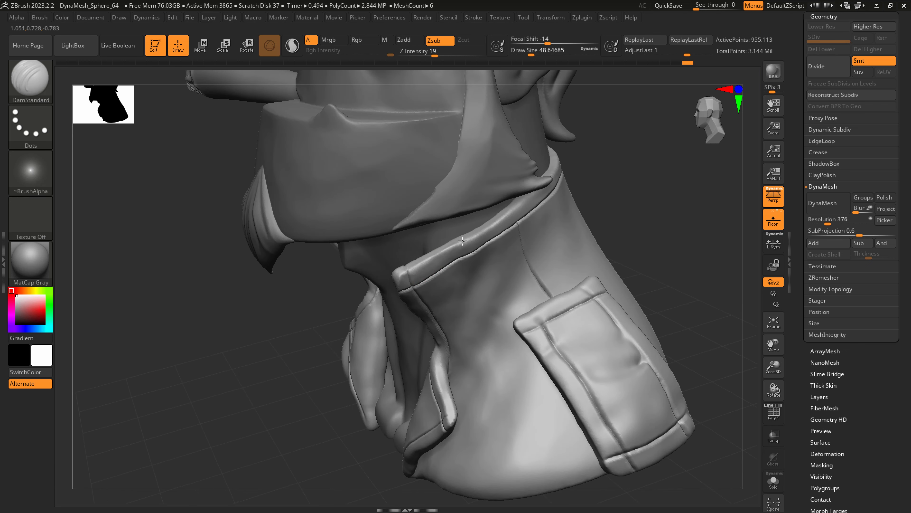
{"action": "right_click_drag", "start_coordinate": [516, 233], "coordinate": [530, 248]}
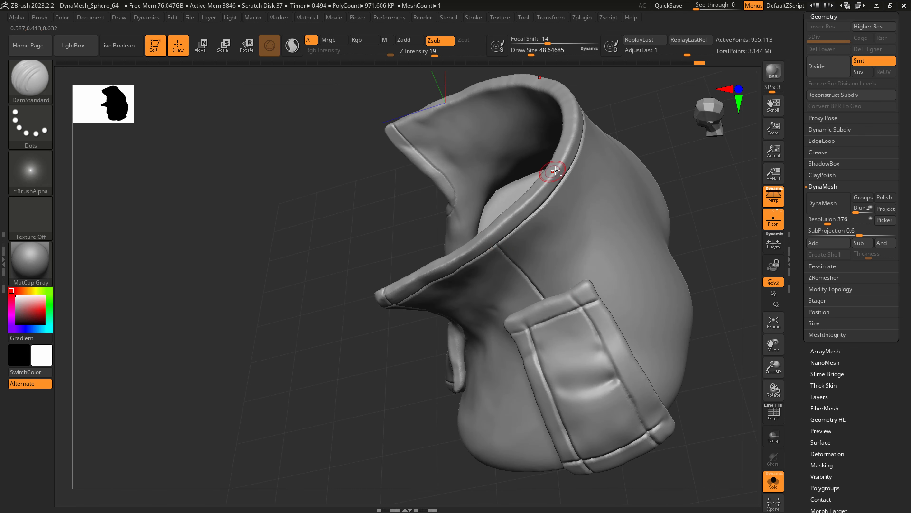
Flatten the coat's collar rim with hPolish at a draw size of about 49.
{"action": "key", "text": "b"}
{"action": "key", "text": "h"}
{"action": "key", "text": "p"}
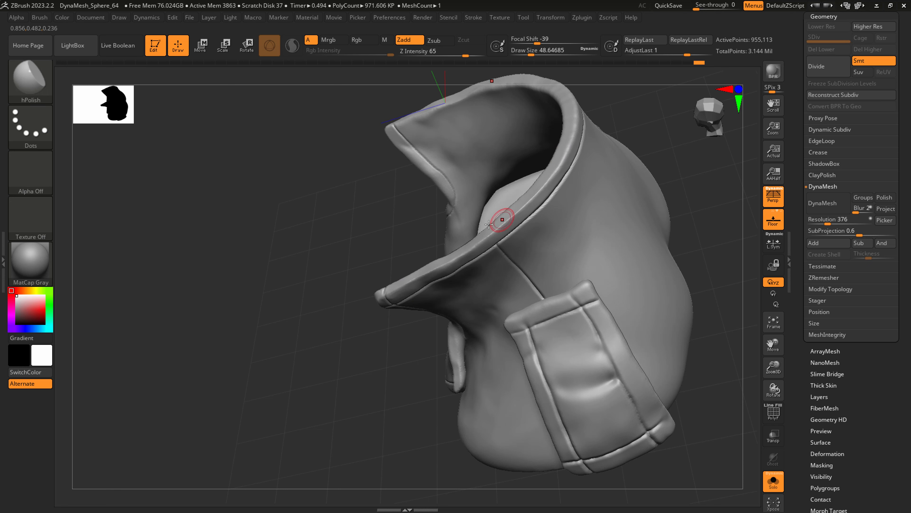
{"action": "mouse_move", "coordinate": [489, 224]}
{"action": "right_mouse_down"}
{"action": "mouse_move", "coordinate": [474, 212]}
{"action": "mouse_move", "coordinate": [403, 301]}
{"action": "mouse_move", "coordinate": [376, 298]}
{"action": "mouse_move", "coordinate": [405, 359]}
{"action": "right_mouse_up"}
{"action": "right_click_drag", "start_coordinate": [405, 359], "coordinate": [349, 287]}
Pull the front corner of the collar rim into shape with SnakeHook at a draw size of about 39.
{"action": "key", "text": "b"}
{"action": "key", "text": "s"}
{"action": "key", "text": "h"}
{"action": "key", "text": "s"}
{"action": "left_click_drag", "start_coordinate": [348, 282], "coordinate": [340, 282]}
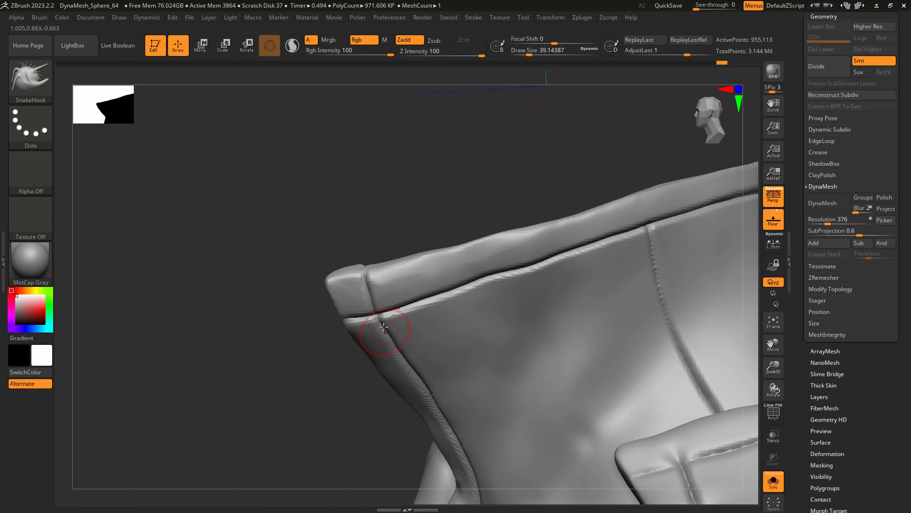
{"action": "mouse_move", "coordinate": [373, 319]}
{"action": "right_mouse_down"}
{"action": "mouse_move", "coordinate": [391, 306]}
{"action": "mouse_move", "coordinate": [421, 314]}
{"action": "right_mouse_up"}
Recut the seam at the collar's front corner with DamStandard at a draw size of about 17 and Z intensity 52.
{"action": "key", "text": "b"}
{"action": "key", "text": "d"}
{"action": "key", "text": "s"}
{"action": "key", "text": "s"}
{"action": "left_click_drag", "start_coordinate": [355, 310], "coordinate": [376, 320]}
{"action": "right_click_drag", "start_coordinate": [322, 279], "coordinate": [409, 298]}
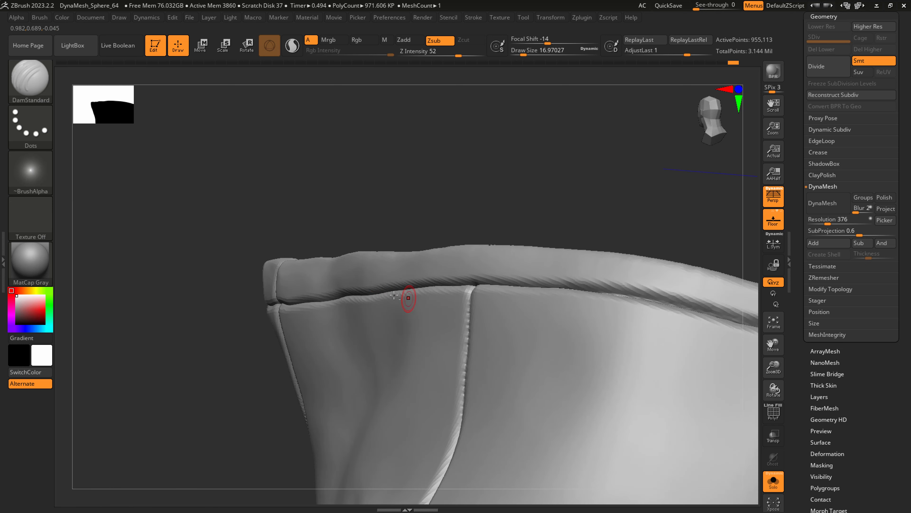
Carve a seam along the inside of the collar rim and down the front hem, smoothing the fabric beside it.
{"action": "right_click_drag", "start_coordinate": [392, 224], "coordinate": [372, 324]}
{"action": "right_click_drag", "start_coordinate": [265, 346], "coordinate": [362, 299]}
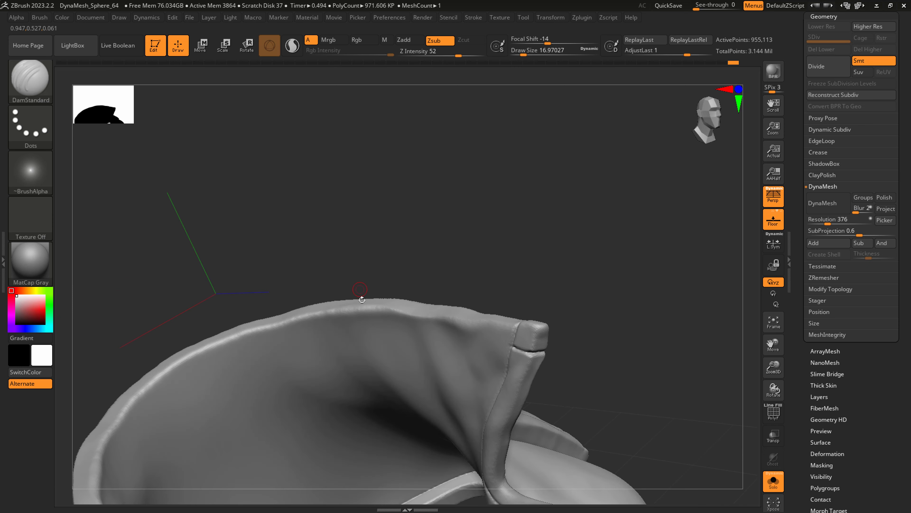
{"action": "left_click_drag", "start_coordinate": [344, 331], "coordinate": [385, 332]}
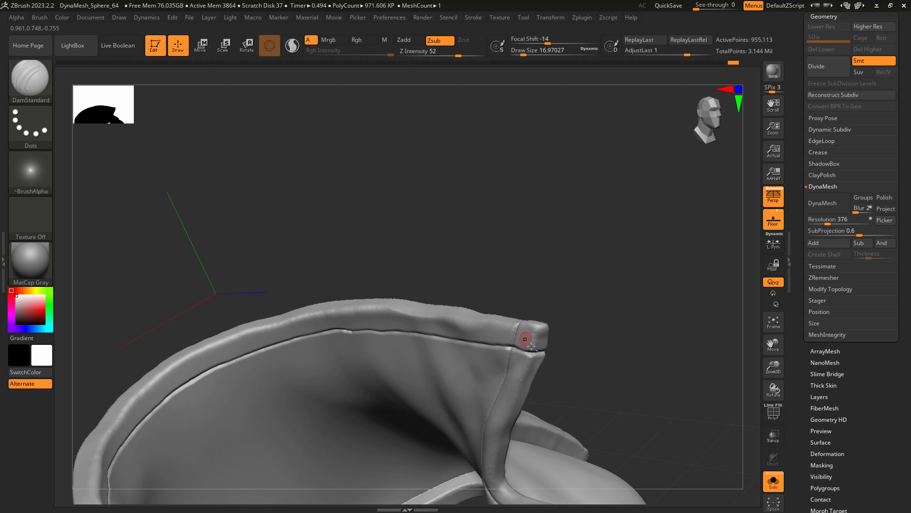
{"action": "right_click_drag", "start_coordinate": [525, 339], "coordinate": [509, 354]}
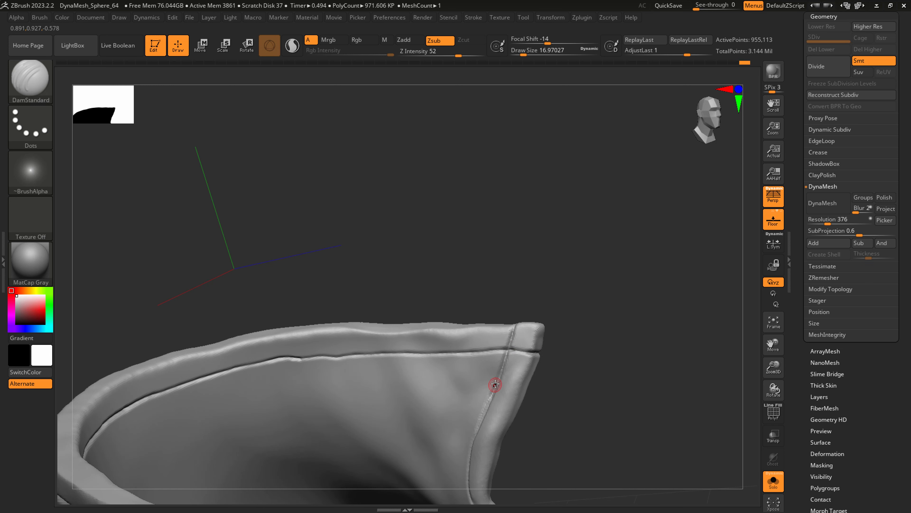
{"action": "key", "text": "shift"}
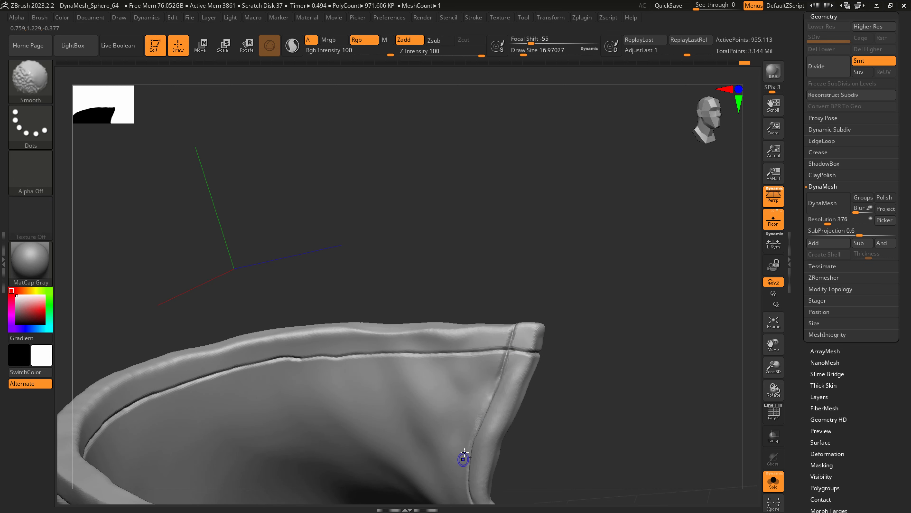
{"action": "mouse_move", "coordinate": [464, 452]}
{"action": "right_mouse_down", "text": "ctrl"}
{"action": "mouse_move", "coordinate": [432, 390]}
{"action": "mouse_move", "coordinate": [474, 417]}
{"action": "mouse_move", "coordinate": [521, 427]}
{"action": "right_mouse_up", "text": "ctrl"}
Deepen the seam along the collar's front hem down to the lapel fold at a draw size of about 29.
{"action": "key", "text": "s"}
{"action": "left_click_drag", "start_coordinate": [497, 405], "coordinate": [499, 406]}
{"action": "right_click_drag", "start_coordinate": [485, 468], "coordinate": [502, 351], "text": "alt"}
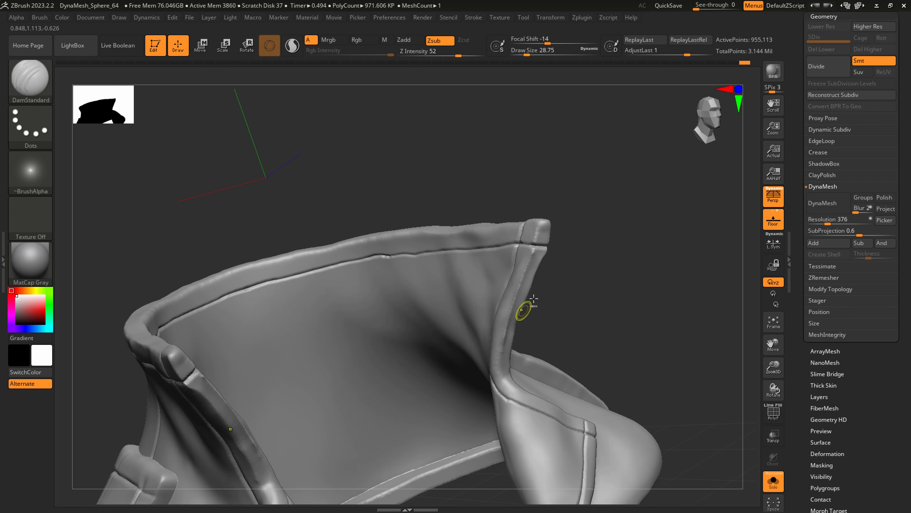
{"action": "right_click_drag", "start_coordinate": [517, 397], "coordinate": [499, 372]}
{"action": "right_click_drag", "start_coordinate": [534, 416], "coordinate": [515, 374]}
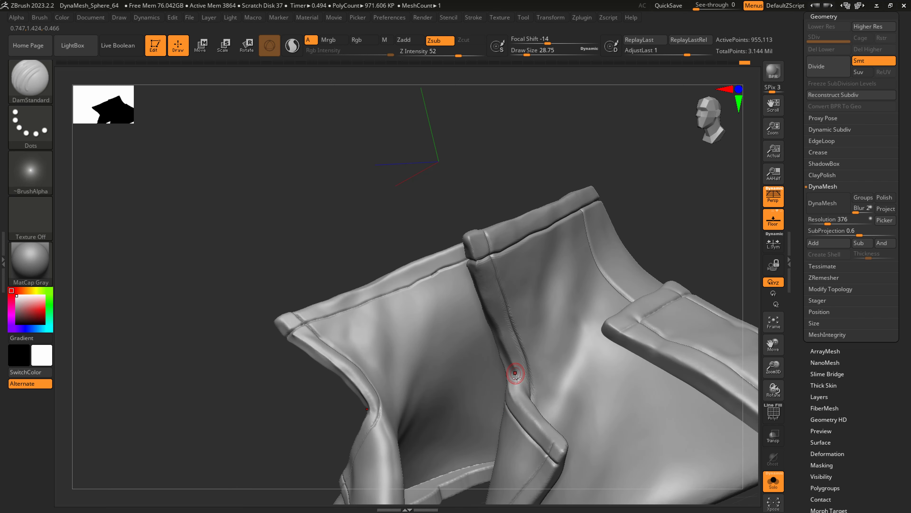
Polish the front hem around the lapel fold and along the lapel's upper edge with hPolish.
{"action": "key", "text": "b"}
{"action": "key", "text": "h"}
{"action": "key", "text": "p"}
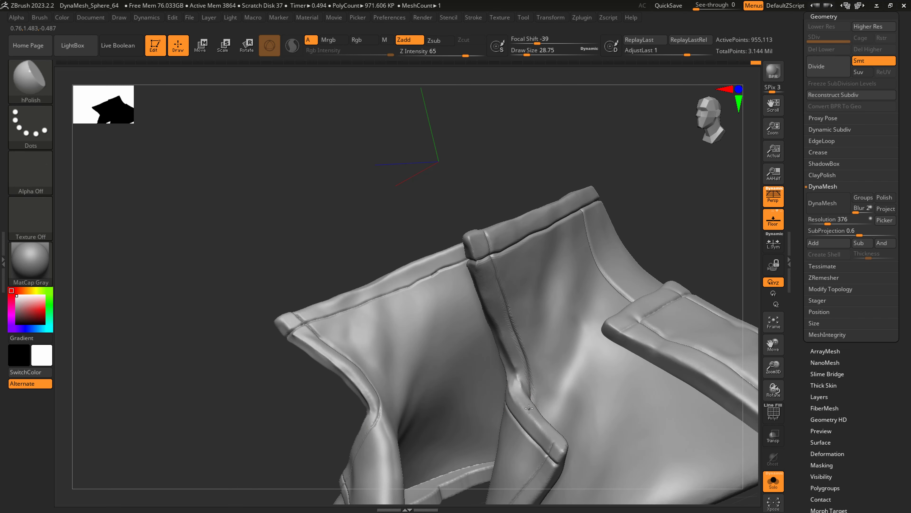
{"action": "right_click_drag", "start_coordinate": [529, 408], "coordinate": [502, 371]}
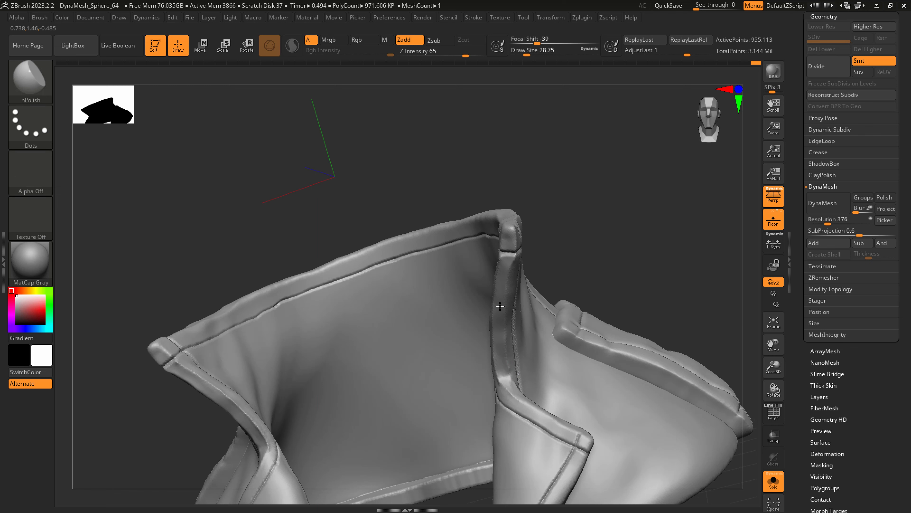
{"action": "right_click_drag", "start_coordinate": [530, 401], "coordinate": [507, 396]}
{"action": "left_click_drag", "start_coordinate": [559, 444], "coordinate": [550, 423]}
{"action": "mouse_move", "coordinate": [549, 423]}
{"action": "right_mouse_down"}
{"action": "mouse_move", "coordinate": [575, 430]}
{"action": "mouse_move", "coordinate": [589, 448]}
{"action": "mouse_move", "coordinate": [567, 419]}
{"action": "mouse_move", "coordinate": [610, 440]}
{"action": "mouse_move", "coordinate": [608, 454]}
{"action": "mouse_move", "coordinate": [606, 446]}
{"action": "mouse_move", "coordinate": [635, 463]}
{"action": "mouse_move", "coordinate": [637, 444]}
{"action": "mouse_move", "coordinate": [626, 441]}
{"action": "mouse_move", "coordinate": [640, 443]}
{"action": "right_mouse_up"}
Carve the seam crossing at the lapel's outer corner with DamStandard at a draw size of about 11.
{"action": "key", "text": "b"}
{"action": "key", "text": "s"}
{"action": "key", "text": "h"}
{"action": "key", "text": "b"}
{"action": "key", "text": "d"}
{"action": "key", "text": "s"}
Pull the lapel's outer corner into a cleaner shape with SnakeHook.
{"action": "key", "text": "s"}
{"action": "left_click_drag", "start_coordinate": [572, 470], "coordinate": [572, 463]}
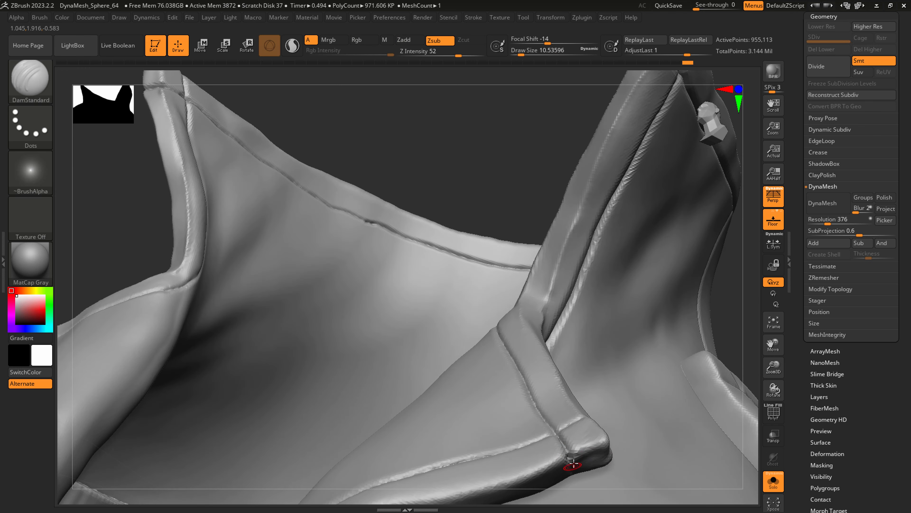
{"action": "mouse_move", "coordinate": [582, 449]}
{"action": "right_mouse_down", "text": "ctrl"}
{"action": "mouse_move", "coordinate": [580, 425]}
{"action": "mouse_move", "coordinate": [576, 461]}
{"action": "right_mouse_up", "text": "ctrl"}
{"action": "key", "text": "b"}
{"action": "key", "text": "s"}
{"action": "key", "text": "h"}
Reshape the lapel's lower tip with SnakeHook at a draw size of about 97.
{"action": "key", "text": "s"}
{"action": "left_click_drag", "start_coordinate": [576, 461], "coordinate": [586, 456]}
{"action": "mouse_move", "coordinate": [606, 437]}
{"action": "right_mouse_down", "text": "ctrl"}
{"action": "mouse_move", "coordinate": [612, 415]}
{"action": "mouse_move", "coordinate": [728, 384]}
{"action": "mouse_move", "coordinate": [689, 356]}
{"action": "right_mouse_up", "text": "ctrl"}
{"action": "right_click_drag", "start_coordinate": [575, 450], "coordinate": [541, 439]}
{"action": "right_click_drag", "start_coordinate": [542, 439], "coordinate": [539, 474], "text": "ctrl"}
Carve the hem seam toward the lapel's lower tip with DamStandard at a draw size of about 33, undoing a bad stroke.
{"action": "key", "text": "s"}
{"action": "left_click_drag", "start_coordinate": [532, 474], "coordinate": [518, 484]}
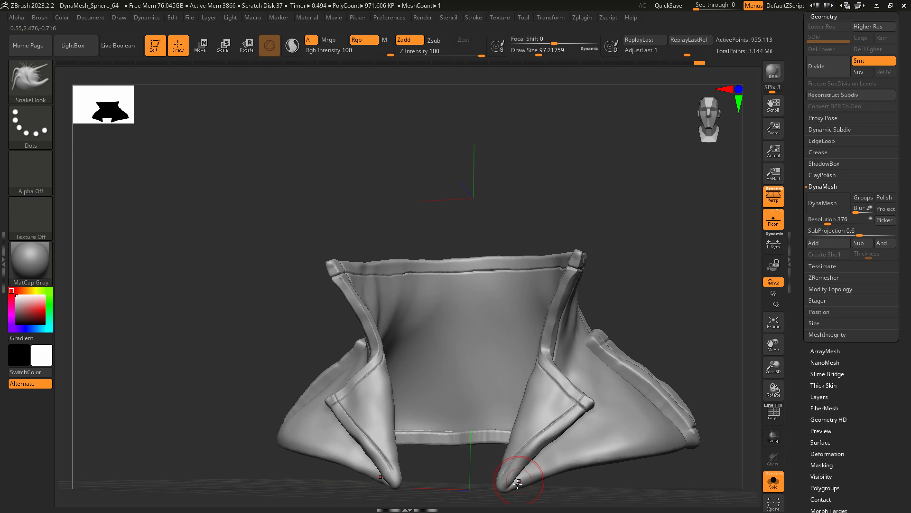
{"action": "right_click_drag", "start_coordinate": [530, 471], "coordinate": [532, 483], "text": "ctrl"}
{"action": "mouse_move", "coordinate": [532, 483]}
{"action": "right_mouse_down"}
{"action": "mouse_move", "coordinate": [520, 466]}
{"action": "mouse_move", "coordinate": [514, 477]}
{"action": "right_mouse_up"}
{"action": "key", "text": "b"}
{"action": "key", "text": "d"}
{"action": "key", "text": "s"}
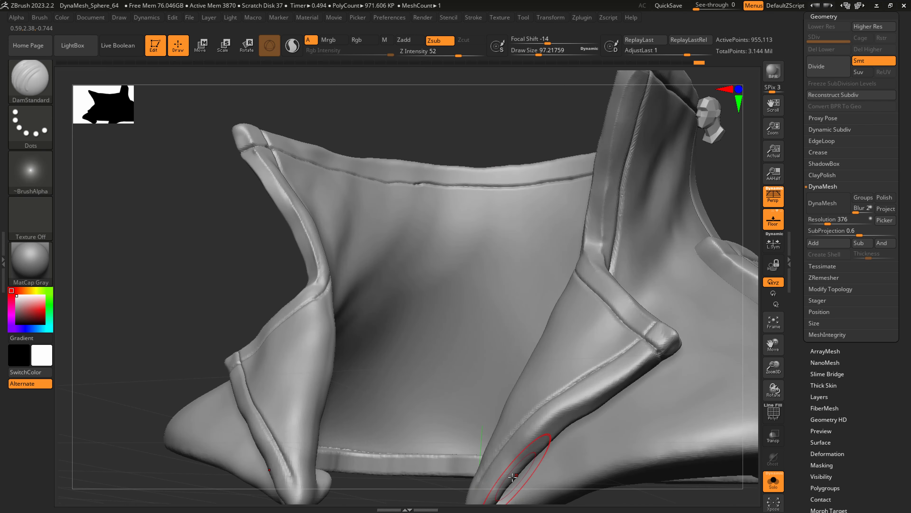
{"action": "key", "text": "s"}
{"action": "left_click_drag", "start_coordinate": [513, 476], "coordinate": [507, 475]}
{"action": "right_click_drag", "start_coordinate": [507, 476], "coordinate": [512, 440], "text": "alt"}
{"action": "key", "text": "s"}
{"action": "mouse_move", "coordinate": [510, 441]}
{"action": "left_mouse_down"}
{"action": "mouse_move", "coordinate": [497, 436]}
{"action": "mouse_move", "coordinate": [536, 383]}
{"action": "mouse_move", "coordinate": [592, 337]}
{"action": "left_mouse_up"}
{"action": "key", "text": "ctrl+z"}
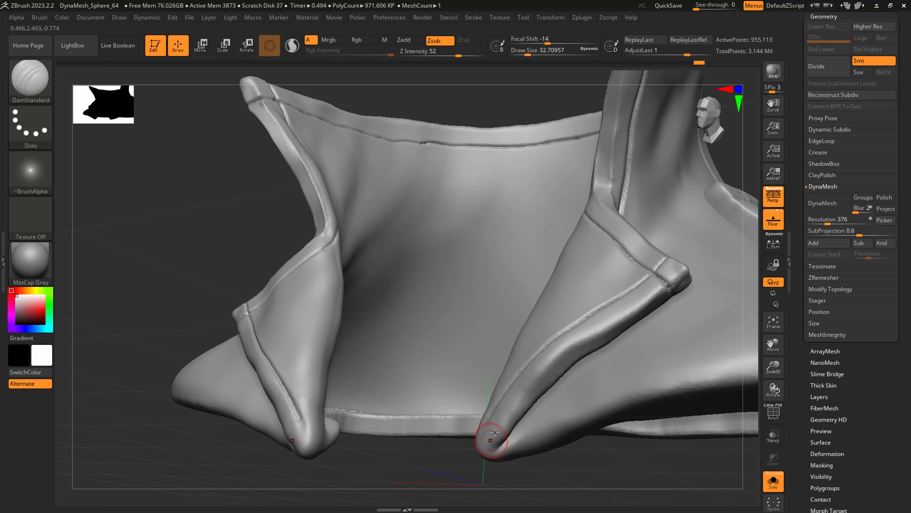
{"action": "mouse_move", "coordinate": [495, 433]}
{"action": "left_mouse_down"}
{"action": "mouse_move", "coordinate": [562, 359]}
{"action": "mouse_move", "coordinate": [602, 332]}
{"action": "mouse_move", "coordinate": [578, 356]}
{"action": "left_mouse_up"}
Polish the lapel's lower hem and tip with hPolish at a draw size of about 44.
{"action": "key", "text": "b"}
{"action": "key", "text": "h"}
{"action": "key", "text": "p"}
{"action": "key", "text": "s"}
{"action": "key", "text": "s"}
{"action": "left_click_drag", "start_coordinate": [586, 349], "coordinate": [592, 350]}
{"action": "mouse_move", "coordinate": [598, 340]}
{"action": "left_mouse_down"}
{"action": "mouse_move", "coordinate": [533, 397]}
{"action": "mouse_move", "coordinate": [580, 327]}
{"action": "mouse_move", "coordinate": [550, 356]}
{"action": "left_mouse_up"}
{"action": "left_click_drag", "start_coordinate": [507, 410], "coordinate": [515, 407]}
{"action": "right_click_drag", "start_coordinate": [515, 408], "coordinate": [560, 385]}
{"action": "left_click_drag", "start_coordinate": [568, 351], "coordinate": [557, 376], "text": "shift"}
{"action": "right_click_drag", "start_coordinate": [607, 358], "coordinate": [567, 339], "text": "ctrl"}
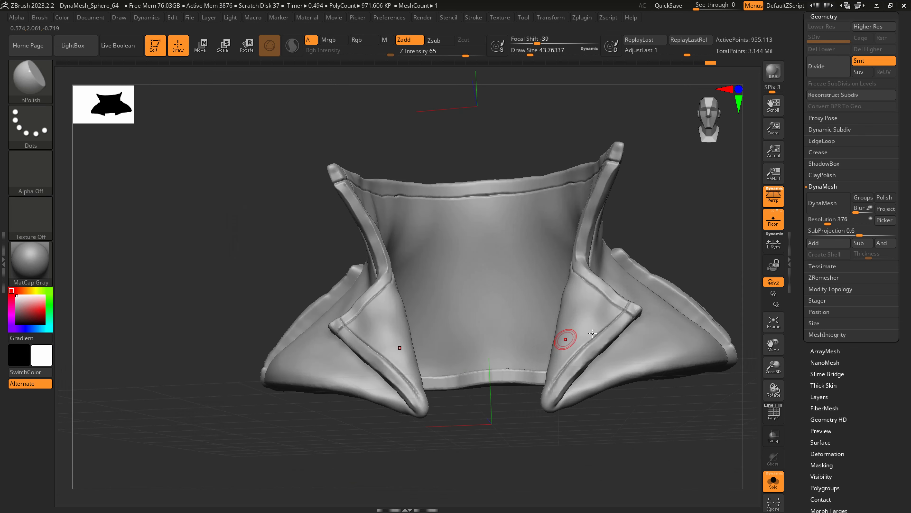
Remesh the coat with DynaMesh at a resolution of 648.
{"action": "left_click_drag", "start_coordinate": [842, 208], "coordinate": [833, 206]}
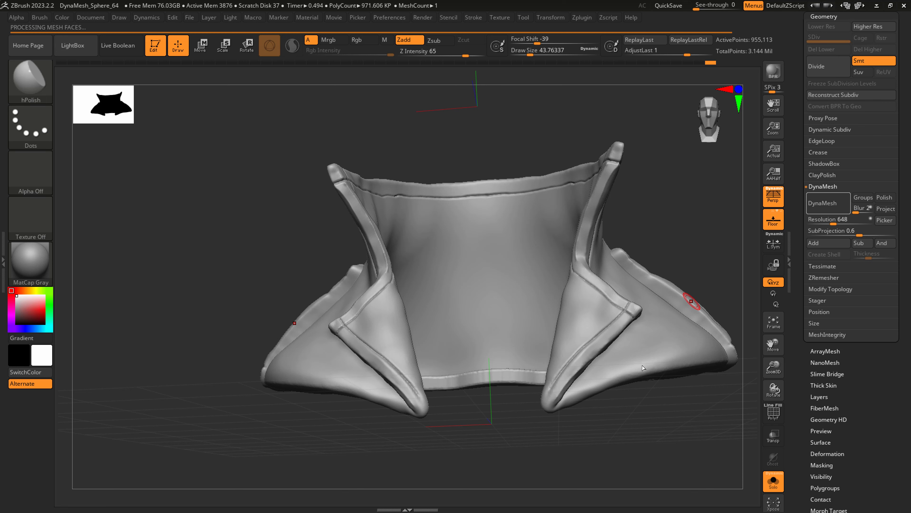
{"action": "right_click_drag", "start_coordinate": [644, 347], "coordinate": [628, 353]}
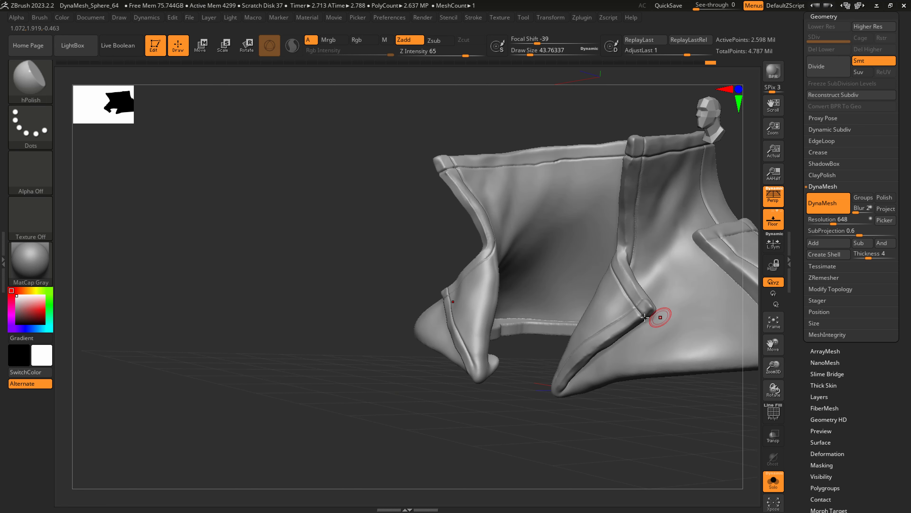
{"action": "right_click_drag", "start_coordinate": [644, 317], "coordinate": [511, 368]}
{"action": "key", "text": "shift"}
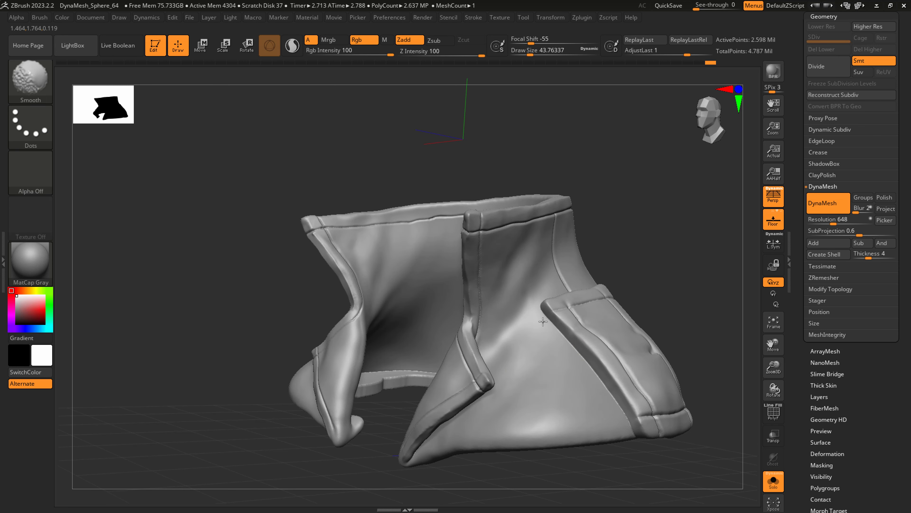
Carve a seam across the upper front corner of the shoulder strap's hem with DamStandard at a draw size of about 22.
{"action": "right_click_drag", "start_coordinate": [613, 406], "coordinate": [563, 347]}
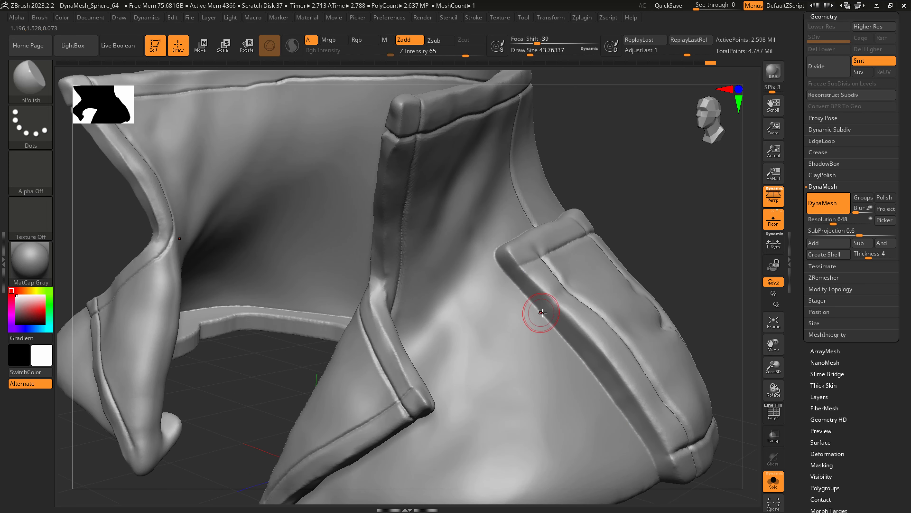
{"action": "right_click_drag", "start_coordinate": [540, 316], "coordinate": [529, 324]}
{"action": "key", "text": "s"}
{"action": "left_click_drag", "start_coordinate": [542, 241], "coordinate": [553, 264]}
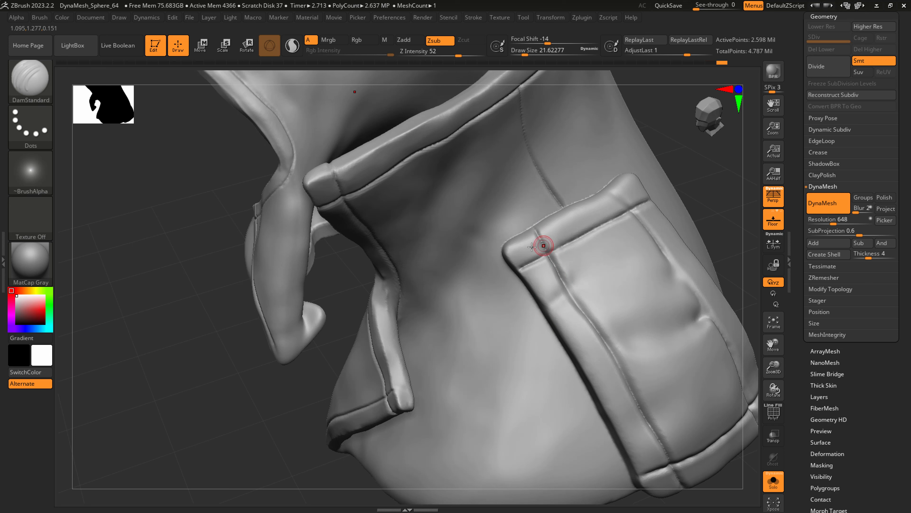
Carve creases across the strap's front hem with DamStandard at a draw size of about 54 and Z Intensity 25, undoing a too-strong stroke.
{"action": "key", "text": "s"}
{"action": "left_click_drag", "start_coordinate": [548, 233], "coordinate": [552, 234]}
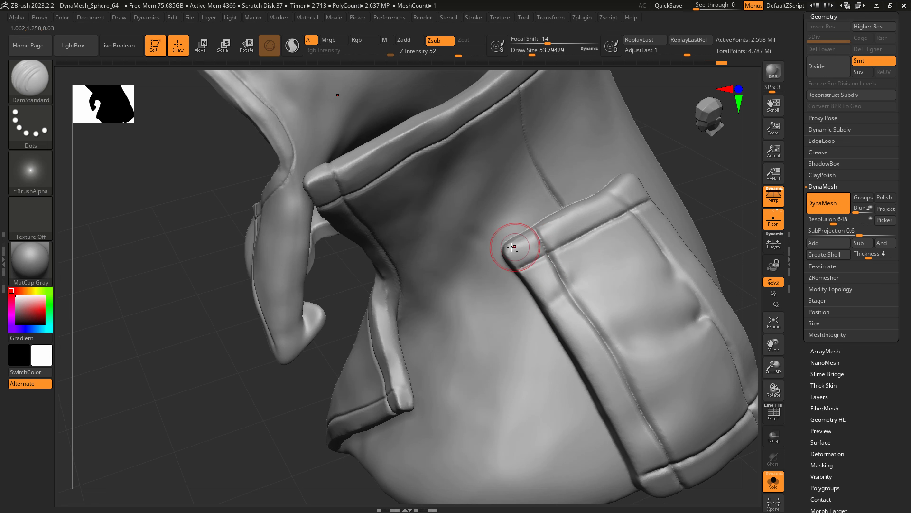
{"action": "key", "text": "ctrl+z"}
{"action": "left_click", "coordinate": [440, 54]}
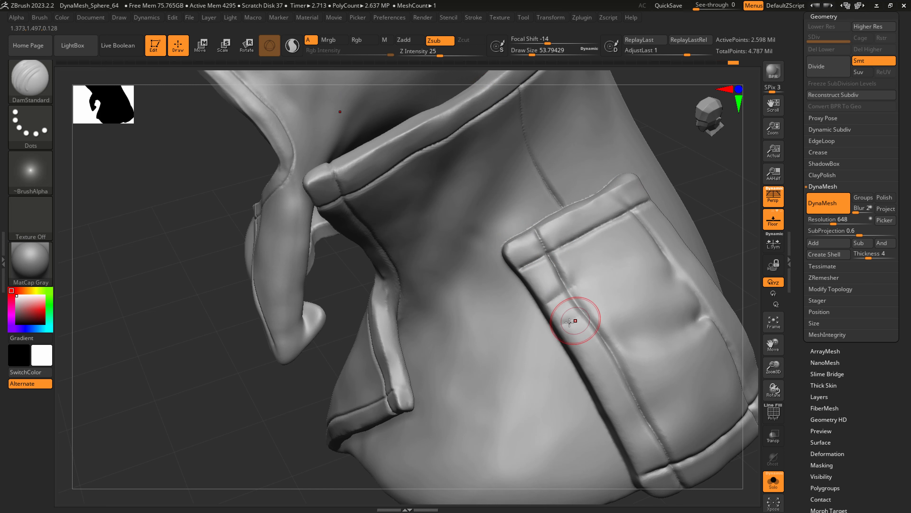
{"action": "mouse_move", "coordinate": [583, 364]}
{"action": "left_mouse_down"}
{"action": "mouse_move", "coordinate": [603, 355]}
{"action": "mouse_move", "coordinate": [619, 368]}
{"action": "left_mouse_up"}
{"action": "left_click_drag", "start_coordinate": [610, 411], "coordinate": [647, 396]}
{"action": "mouse_move", "coordinate": [621, 432]}
{"action": "left_mouse_down"}
{"action": "mouse_move", "coordinate": [657, 409]}
{"action": "mouse_move", "coordinate": [651, 363]}
{"action": "mouse_move", "coordinate": [613, 309]}
{"action": "left_mouse_up"}
{"action": "key", "text": "shift"}
{"action": "mouse_move", "coordinate": [603, 296]}
{"action": "right_mouse_down"}
{"action": "mouse_move", "coordinate": [551, 314]}
{"action": "mouse_move", "coordinate": [506, 298]}
{"action": "right_mouse_up"}
{"action": "left_click_drag", "start_coordinate": [506, 298], "coordinate": [488, 298]}
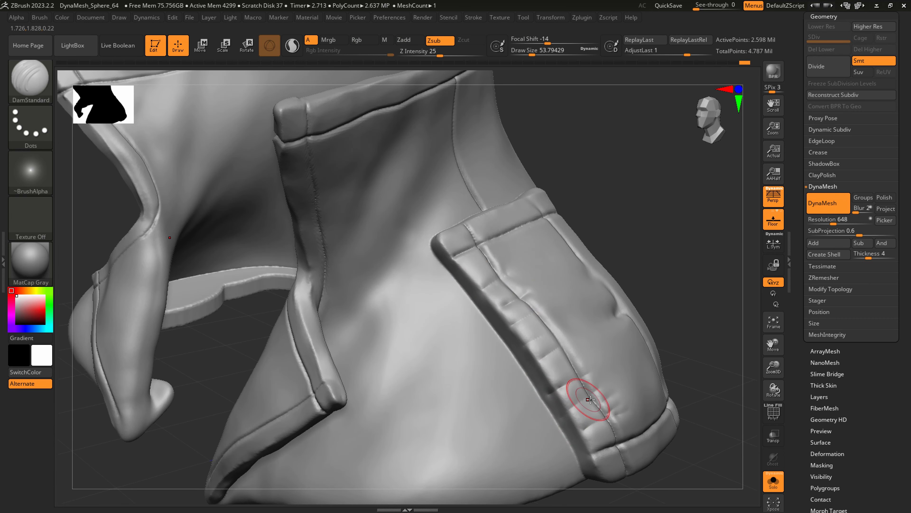
Add finer creases along the strap's front hem with DamStandard at a draw size of about 35.
{"action": "key", "text": "s"}
{"action": "left_click_drag", "start_coordinate": [577, 433], "coordinate": [570, 438]}
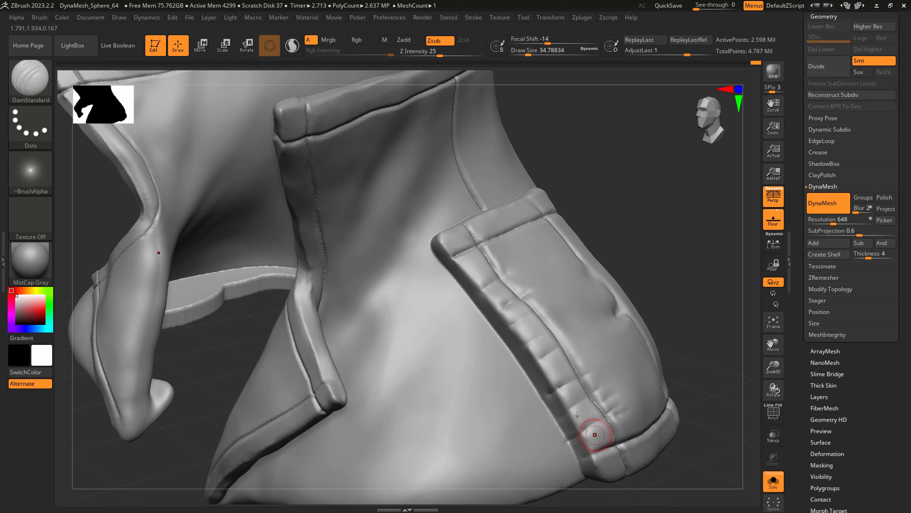
{"action": "mouse_move", "coordinate": [529, 373]}
{"action": "left_mouse_down"}
{"action": "mouse_move", "coordinate": [544, 359]}
{"action": "mouse_move", "coordinate": [529, 342]}
{"action": "left_mouse_up"}
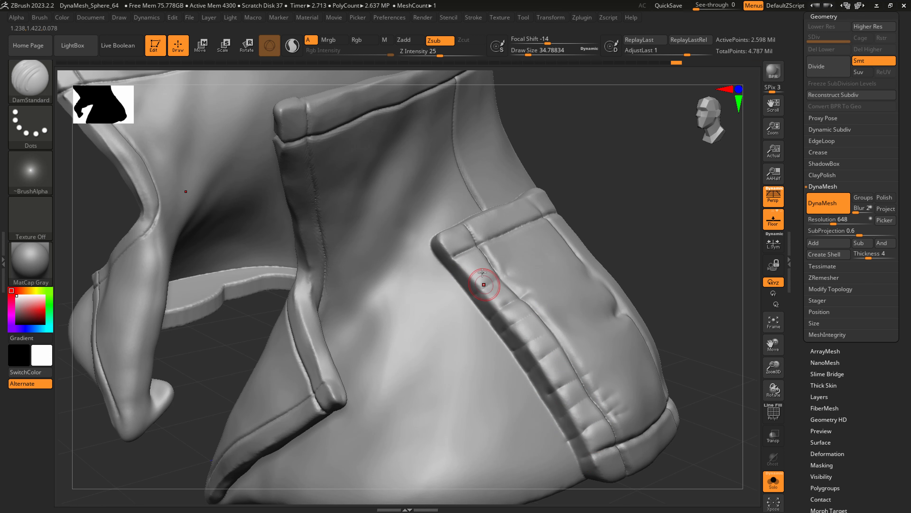
{"action": "key", "text": "shift"}
Carve short creases across the strap's rear hem with DamStandard at a draw size of about 35 and Z Intensity 25.
{"action": "mouse_move", "coordinate": [528, 263]}
{"action": "right_mouse_down"}
{"action": "mouse_move", "coordinate": [417, 311]}
{"action": "mouse_move", "coordinate": [362, 315]}
{"action": "mouse_move", "coordinate": [402, 320]}
{"action": "right_mouse_up"}
{"action": "left_click_drag", "start_coordinate": [432, 327], "coordinate": [484, 308]}
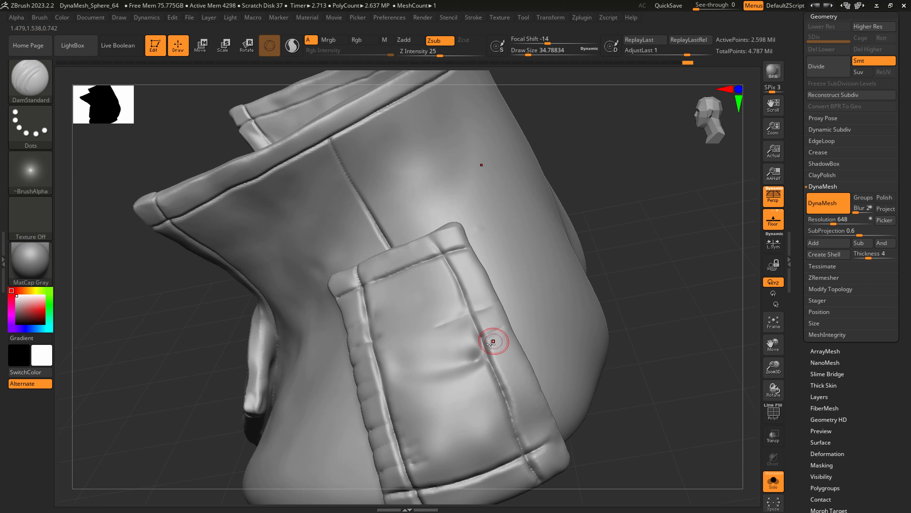
{"action": "left_click_drag", "start_coordinate": [506, 401], "coordinate": [530, 392]}
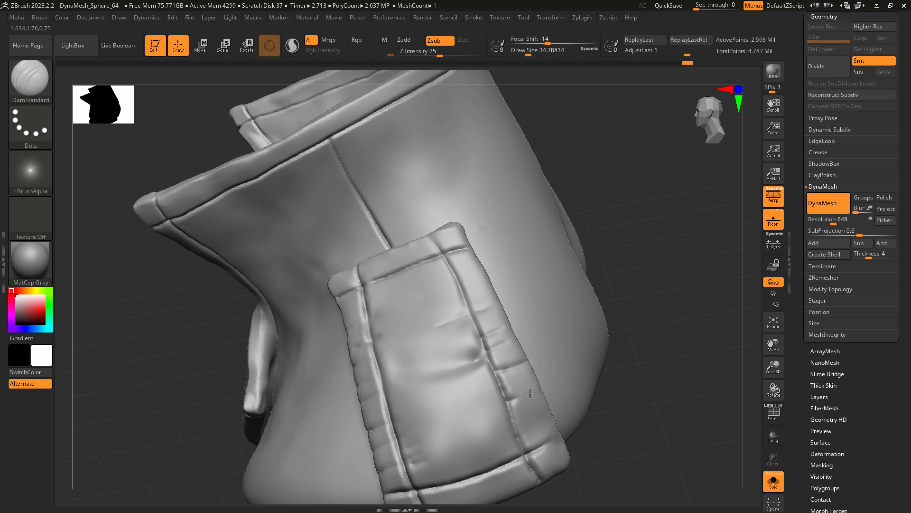
{"action": "left_click_drag", "start_coordinate": [520, 442], "coordinate": [545, 430]}
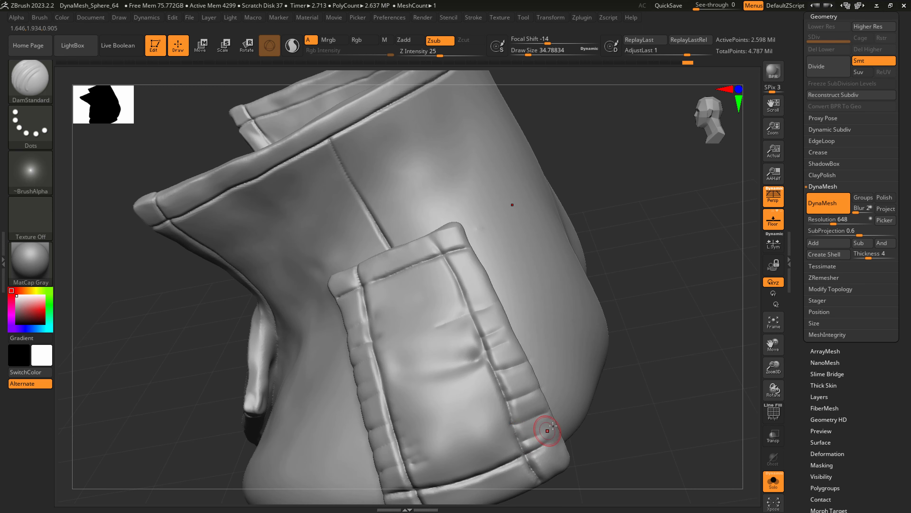
Reshape the strap's lower rear corner with SnakeHook at a draw size of about 74.
{"action": "right_click_drag", "start_coordinate": [544, 418], "coordinate": [518, 430]}
{"action": "key", "text": "b"}
{"action": "key", "text": "s"}
{"action": "key", "text": "h"}
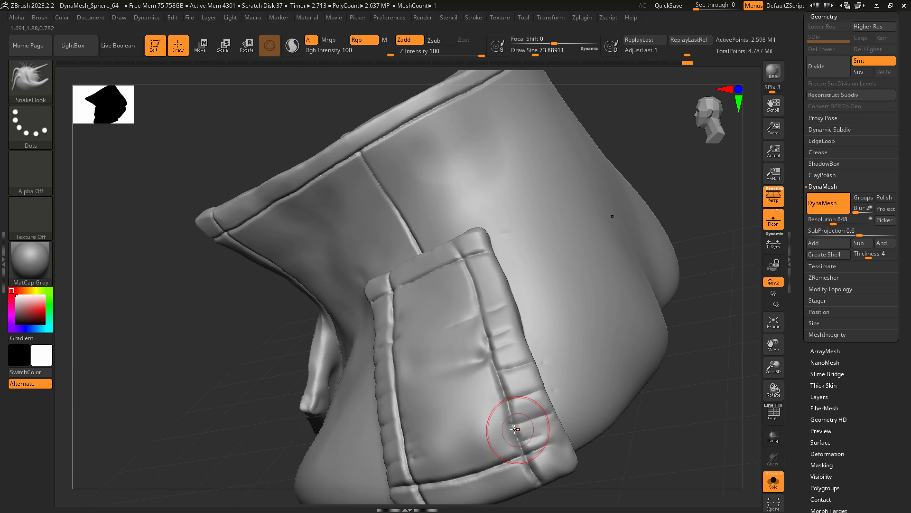
{"action": "left_click_drag", "start_coordinate": [525, 450], "coordinate": [533, 459]}
{"action": "right_click_drag", "start_coordinate": [542, 455], "coordinate": [504, 453]}
{"action": "key", "text": "s"}
{"action": "left_click_drag", "start_coordinate": [578, 466], "coordinate": [573, 465]}
Polish the strap's lower hem with hPolish at a draw size of about 46.
{"action": "mouse_move", "coordinate": [570, 465]}
{"action": "right_mouse_down"}
{"action": "mouse_move", "coordinate": [537, 457]}
{"action": "mouse_move", "coordinate": [594, 445]}
{"action": "mouse_move", "coordinate": [567, 445]}
{"action": "mouse_move", "coordinate": [577, 374]}
{"action": "right_mouse_up"}
{"action": "key", "text": "b"}
{"action": "key", "text": "h"}
{"action": "key", "text": "p"}
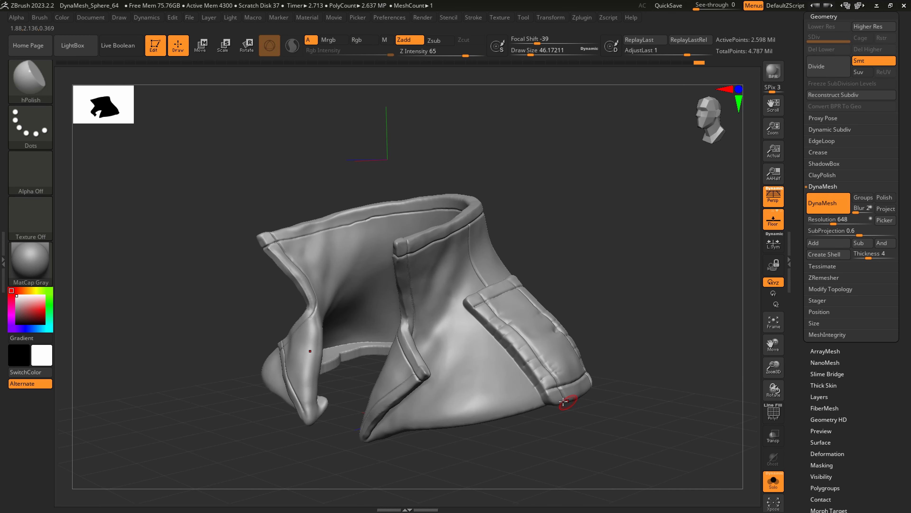
Pull the strap's lower hem and corners outward from the coat with SnakeHook at a draw size of about 77.
{"action": "key", "text": "b"}
{"action": "key", "text": "s"}
{"action": "key", "text": "h"}
{"action": "mouse_move", "coordinate": [552, 431]}
{"action": "right_mouse_down"}
{"action": "mouse_move", "coordinate": [568, 437]}
{"action": "mouse_move", "coordinate": [545, 403]}
{"action": "mouse_move", "coordinate": [555, 405]}
{"action": "right_mouse_up"}
{"action": "key", "text": "s"}
{"action": "left_click_drag", "start_coordinate": [558, 396], "coordinate": [560, 396]}
{"action": "left_click_drag", "start_coordinate": [563, 393], "coordinate": [571, 396]}
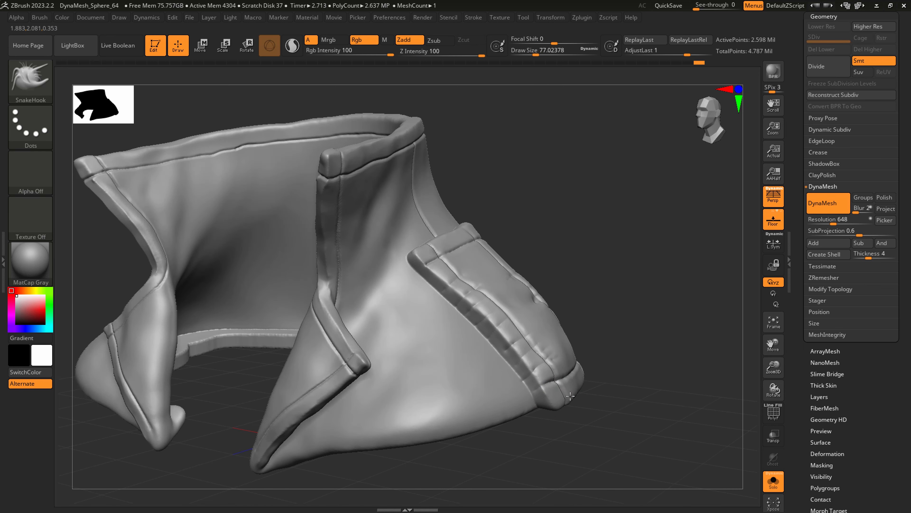
{"action": "right_click_drag", "start_coordinate": [588, 376], "coordinate": [580, 383]}
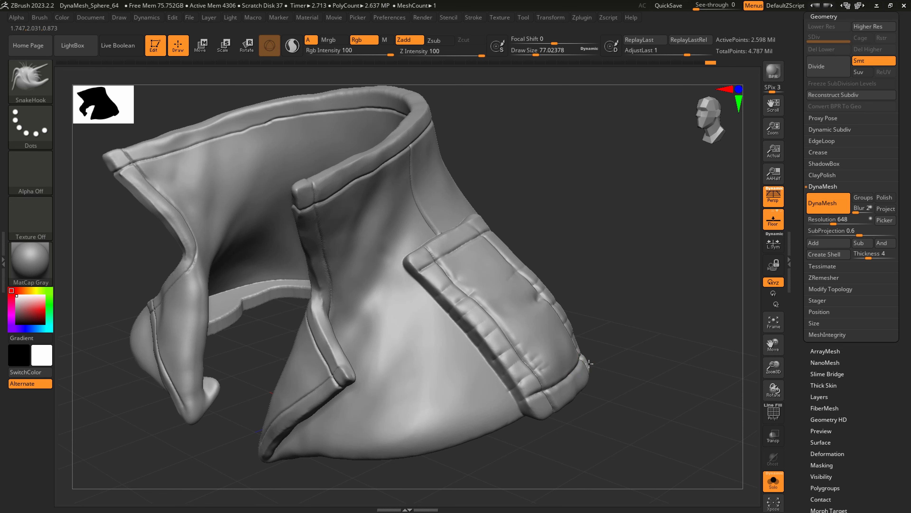
{"action": "left_click_drag", "start_coordinate": [589, 363], "coordinate": [595, 363]}
Sharpen the strap's protruding lower corners with SnakeHook at a draw size of about 54.
{"action": "key", "text": "s"}
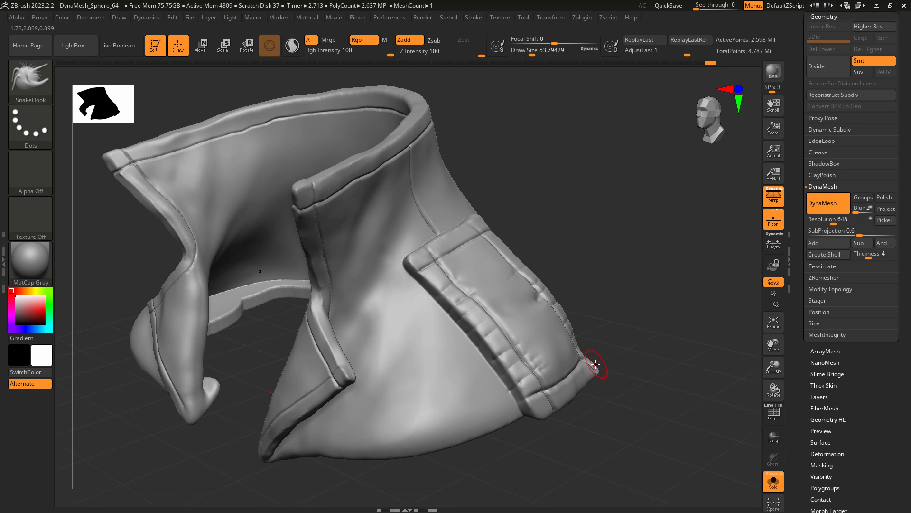
{"action": "right_click_drag", "start_coordinate": [595, 363], "coordinate": [586, 406]}
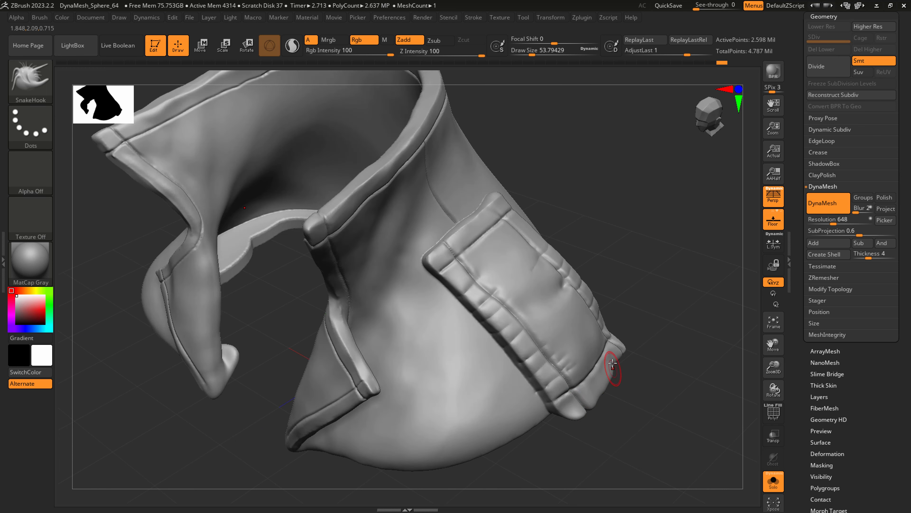
{"action": "right_click_drag", "start_coordinate": [598, 379], "coordinate": [576, 382]}
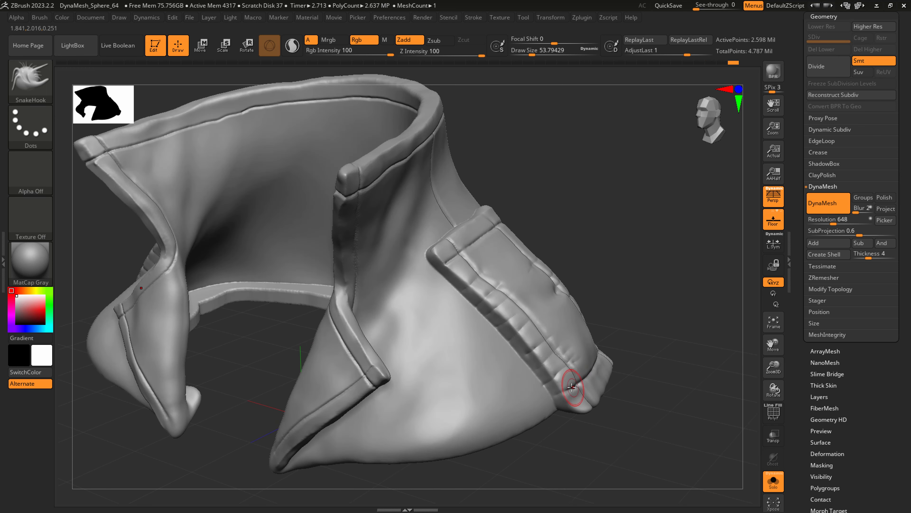
Adjust the strap's lower end as seen from beneath the coat with SnakeHook at a draw size of about 172.
{"action": "key", "text": "s"}
{"action": "mouse_move", "coordinate": [583, 376]}
{"action": "left_mouse_down"}
{"action": "mouse_move", "coordinate": [599, 378]}
{"action": "mouse_move", "coordinate": [583, 383]}
{"action": "left_mouse_up"}
{"action": "mouse_move", "coordinate": [583, 384]}
{"action": "right_mouse_down"}
{"action": "mouse_move", "coordinate": [586, 340]}
{"action": "mouse_move", "coordinate": [586, 431]}
{"action": "mouse_move", "coordinate": [580, 424]}
{"action": "right_mouse_up"}
{"action": "key", "text": "s"}
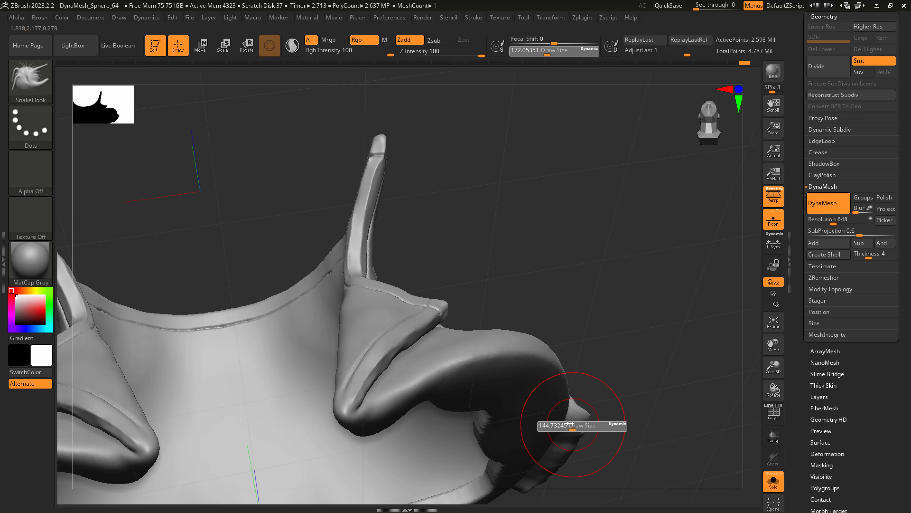
{"action": "left_click_drag", "start_coordinate": [576, 429], "coordinate": [566, 429]}
{"action": "mouse_move", "coordinate": [566, 430]}
{"action": "right_mouse_down"}
{"action": "mouse_move", "coordinate": [582, 434]}
{"action": "mouse_move", "coordinate": [580, 376]}
{"action": "right_mouse_up"}
Polish the underside and edge of the strap's lower hem with hPolish at a draw size of about 62.
{"action": "key", "text": "b"}
{"action": "key", "text": "h"}
{"action": "key", "text": "p"}
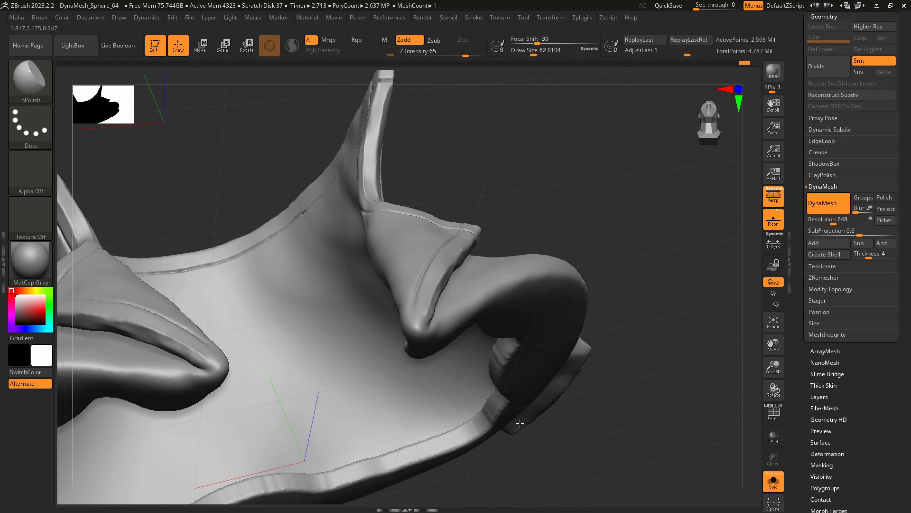
{"action": "mouse_move", "coordinate": [553, 406]}
{"action": "right_mouse_down"}
{"action": "mouse_move", "coordinate": [559, 391]}
{"action": "mouse_move", "coordinate": [536, 360]}
{"action": "mouse_move", "coordinate": [576, 387]}
{"action": "right_mouse_up"}
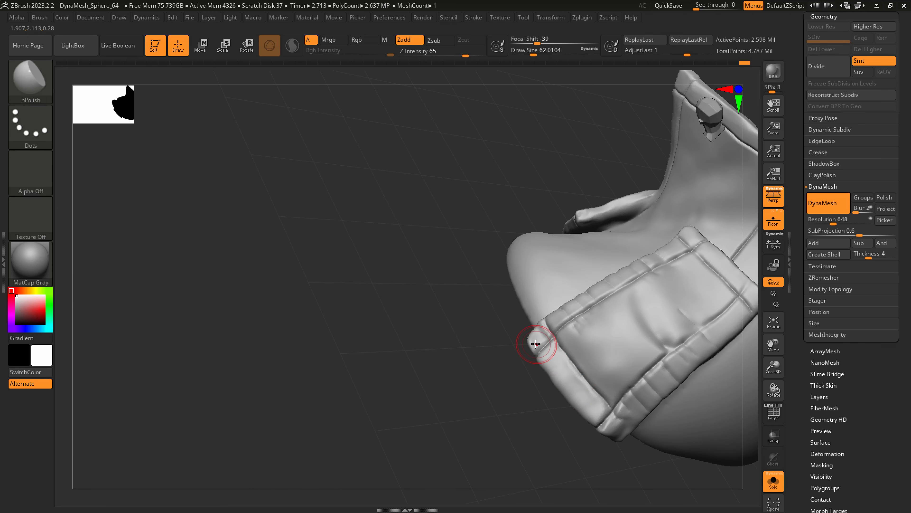
Refine the strap's lower front corner with SnakeHook, reducing the draw size from about 62 to 41.
{"action": "key", "text": "b"}
{"action": "key", "text": "s"}
{"action": "key", "text": "h"}
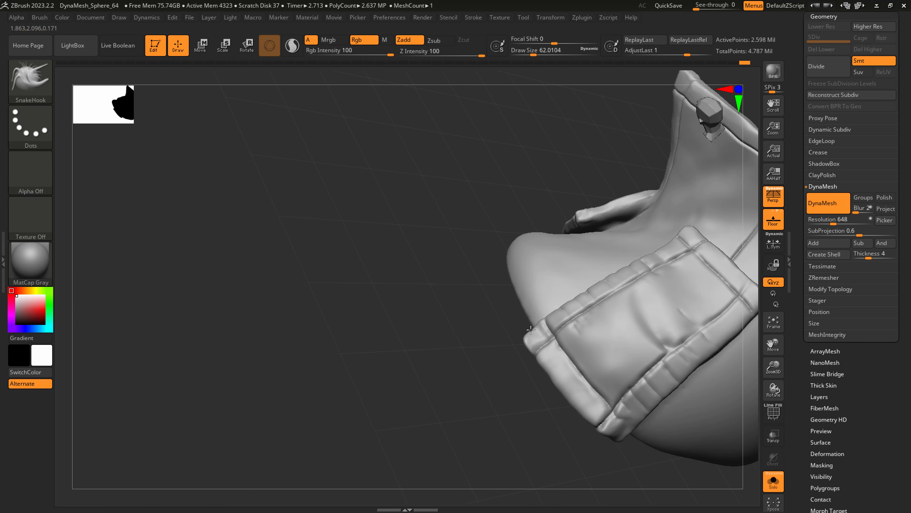
{"action": "right_click_drag", "start_coordinate": [531, 329], "coordinate": [542, 341]}
{"action": "key", "text": "s"}
{"action": "left_click_drag", "start_coordinate": [542, 343], "coordinate": [538, 342]}
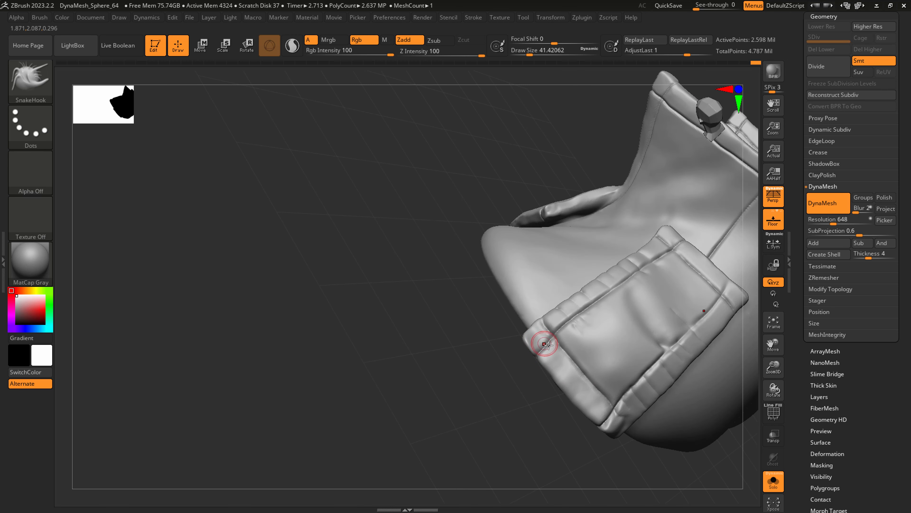
{"action": "right_click_drag", "start_coordinate": [627, 401], "coordinate": [616, 422]}
Move the strap's lower rear corner into line with SnakeHook, raising the draw size to about 172.
{"action": "key", "text": "s"}
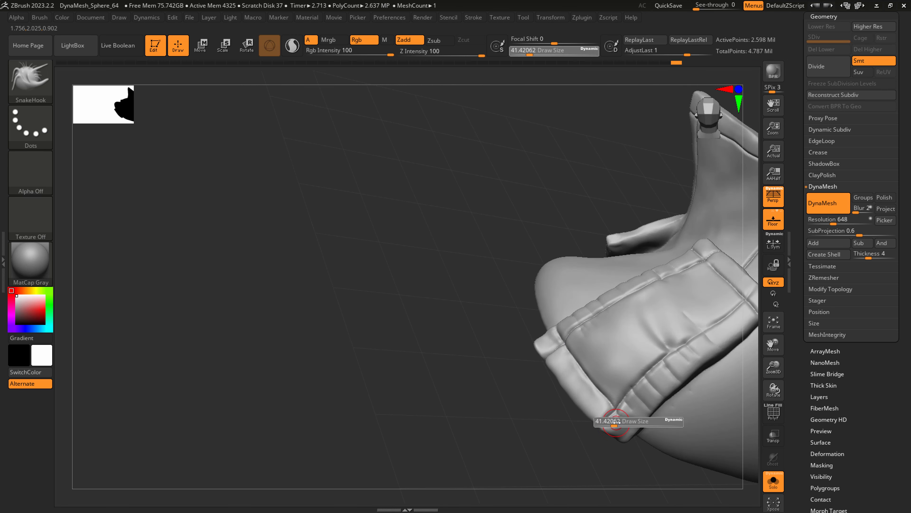
{"action": "left_click_drag", "start_coordinate": [616, 421], "coordinate": [621, 442]}
{"action": "right_click_drag", "start_coordinate": [623, 434], "coordinate": [635, 432]}
{"action": "key", "text": "s"}
{"action": "left_click_drag", "start_coordinate": [628, 432], "coordinate": [640, 431]}
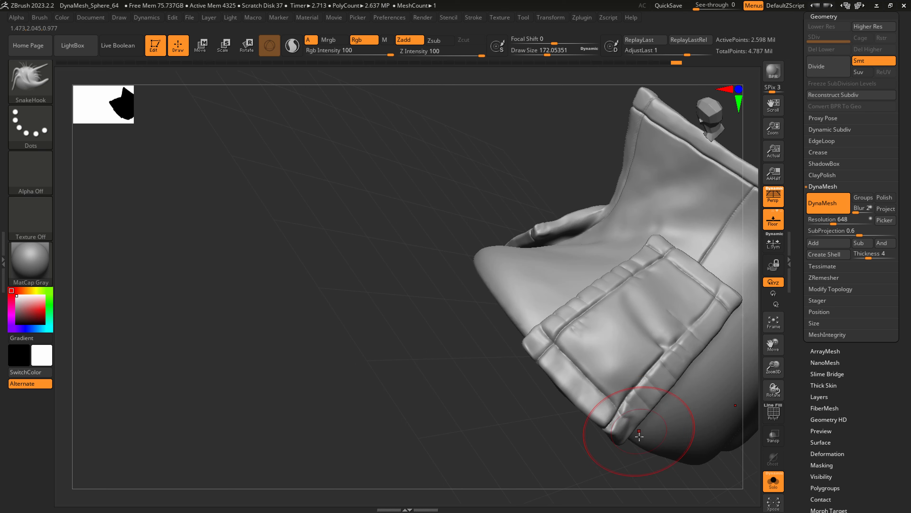
{"action": "right_click_drag", "start_coordinate": [639, 431], "coordinate": [622, 431]}
Adjust the overall bend of the strap's lower rear end with SnakeHook at a draw size of about 293.
{"action": "key", "text": "s"}
{"action": "left_click_drag", "start_coordinate": [614, 430], "coordinate": [621, 430]}
{"action": "right_click_drag", "start_coordinate": [621, 430], "coordinate": [618, 424]}
{"action": "left_click_drag", "start_coordinate": [611, 425], "coordinate": [621, 420]}
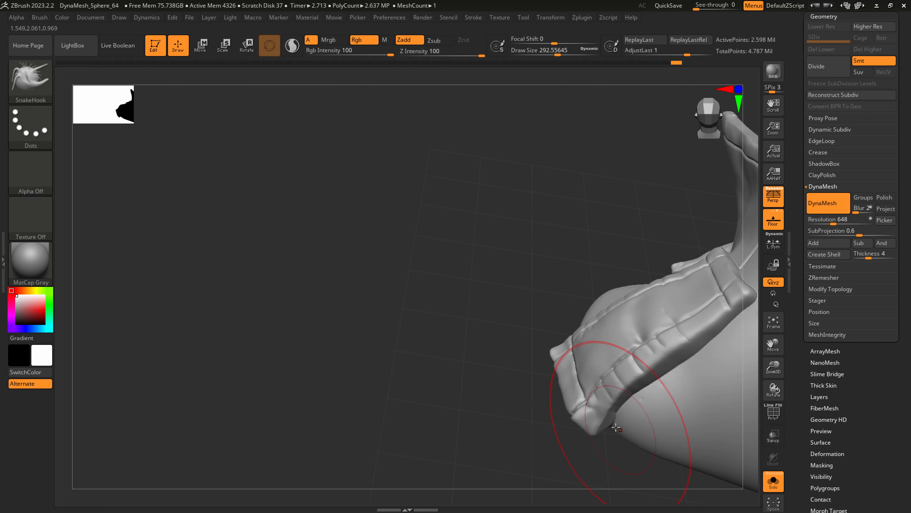
{"action": "right_click_drag", "start_coordinate": [622, 422], "coordinate": [627, 420]}
Refine the strap's lower edge with SnakeHook at a draw size of about 68, and smooth it at about 49.
{"action": "key", "text": "s"}
{"action": "mouse_move", "coordinate": [627, 423]}
{"action": "left_mouse_down"}
{"action": "mouse_move", "coordinate": [614, 431]}
{"action": "mouse_move", "coordinate": [584, 415]}
{"action": "mouse_move", "coordinate": [589, 427]}
{"action": "left_mouse_up"}
{"action": "key", "text": "s"}
{"action": "key", "text": "s"}
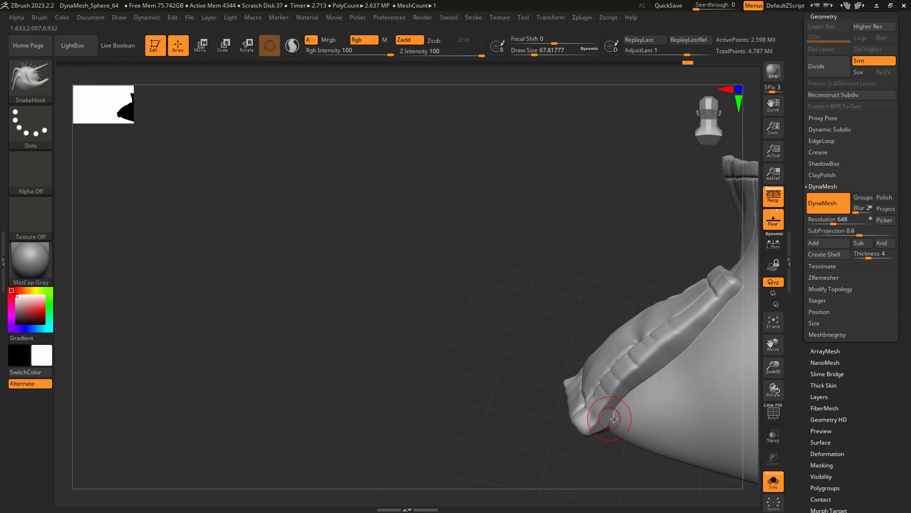
{"action": "mouse_move", "coordinate": [560, 412]}
{"action": "right_mouse_down"}
{"action": "mouse_move", "coordinate": [645, 433]}
{"action": "mouse_move", "coordinate": [550, 432]}
{"action": "mouse_move", "coordinate": [560, 420]}
{"action": "right_mouse_up"}
{"action": "key", "text": "s"}
{"action": "left_click", "coordinate": [560, 420]}
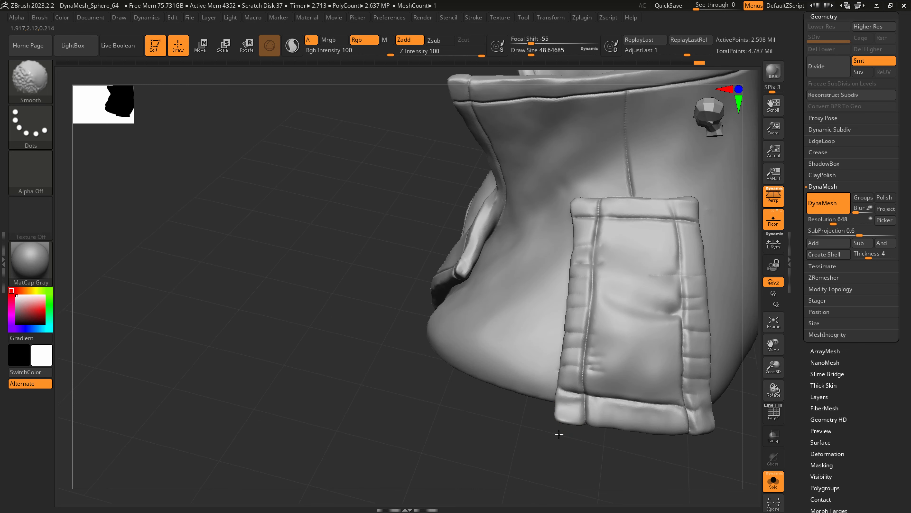
Deepen the creases on the strap's front hem with DamStandard at a draw size of about 74, and smooth the strap's surface.
{"action": "mouse_move", "coordinate": [559, 431]}
{"action": "right_mouse_down"}
{"action": "mouse_move", "coordinate": [610, 427]}
{"action": "mouse_move", "coordinate": [558, 397]}
{"action": "mouse_move", "coordinate": [565, 410]}
{"action": "mouse_move", "coordinate": [548, 413]}
{"action": "mouse_move", "coordinate": [614, 362]}
{"action": "mouse_move", "coordinate": [551, 295]}
{"action": "right_mouse_up"}
{"action": "key", "text": "s"}
{"action": "left_click", "coordinate": [551, 407]}
{"action": "key", "text": "b"}
{"action": "key", "text": "d"}
{"action": "key", "text": "s"}
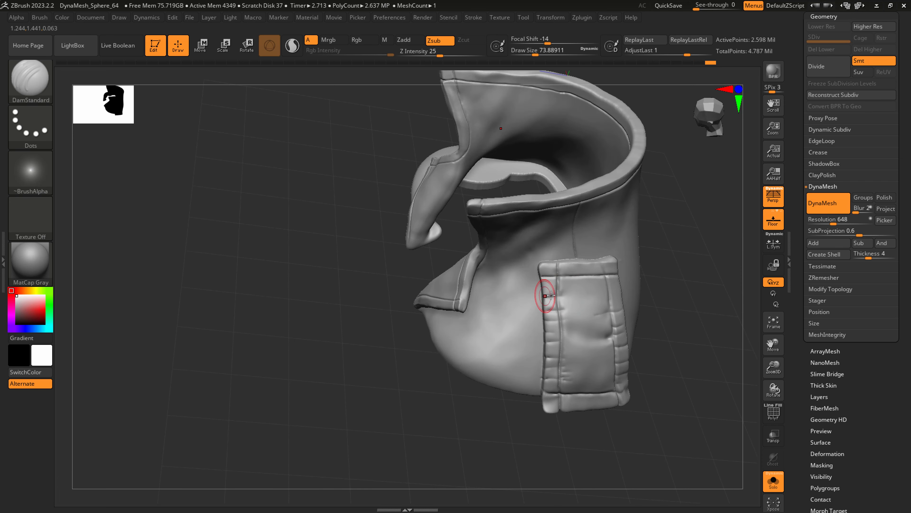
{"action": "key", "text": "shift"}
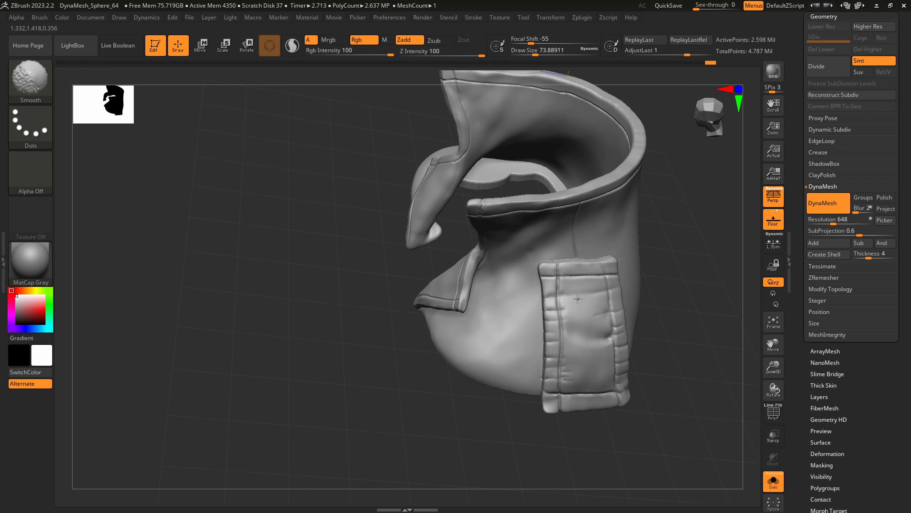
Polish the strap's surface beside the front hem with hPolish at a draw size of about 74.
{"action": "key", "text": "b"}
{"action": "key", "text": "h"}
{"action": "key", "text": "p"}
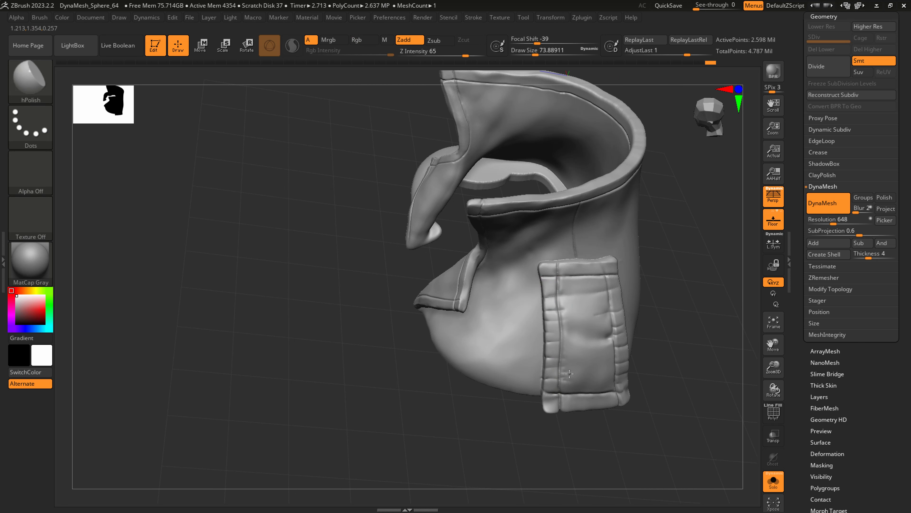
{"action": "mouse_move", "coordinate": [599, 359]}
{"action": "right_mouse_down"}
{"action": "mouse_move", "coordinate": [595, 329]}
{"action": "mouse_move", "coordinate": [629, 376]}
{"action": "right_mouse_up"}
Pull out the strap's lower rear corner with SnakeHook at a draw size of about 74.
{"action": "key", "text": "b"}
{"action": "key", "text": "s"}
{"action": "key", "text": "h"}
Push the strap's rear edge inward into a gentle curve with SnakeHook at a draw size of about 223.
{"action": "key", "text": "s"}
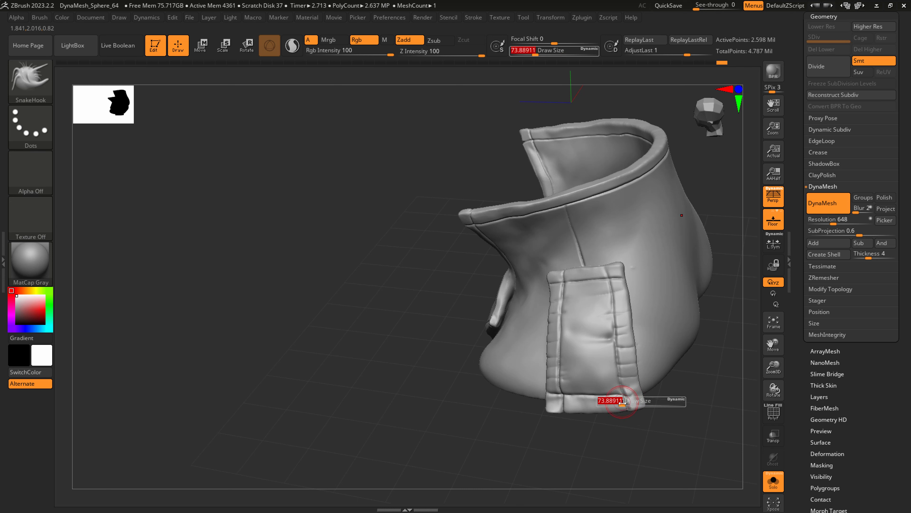
{"action": "mouse_move", "coordinate": [622, 402]}
{"action": "left_mouse_down"}
{"action": "mouse_move", "coordinate": [641, 404]}
{"action": "mouse_move", "coordinate": [631, 407]}
{"action": "left_mouse_up"}
Carve creases across the strap's lower and upper hems with DamStandard at a draw size of about 49.
{"action": "key", "text": "s"}
{"action": "left_click_drag", "start_coordinate": [636, 370], "coordinate": [633, 370]}
{"action": "left_click_drag", "start_coordinate": [635, 348], "coordinate": [629, 347]}
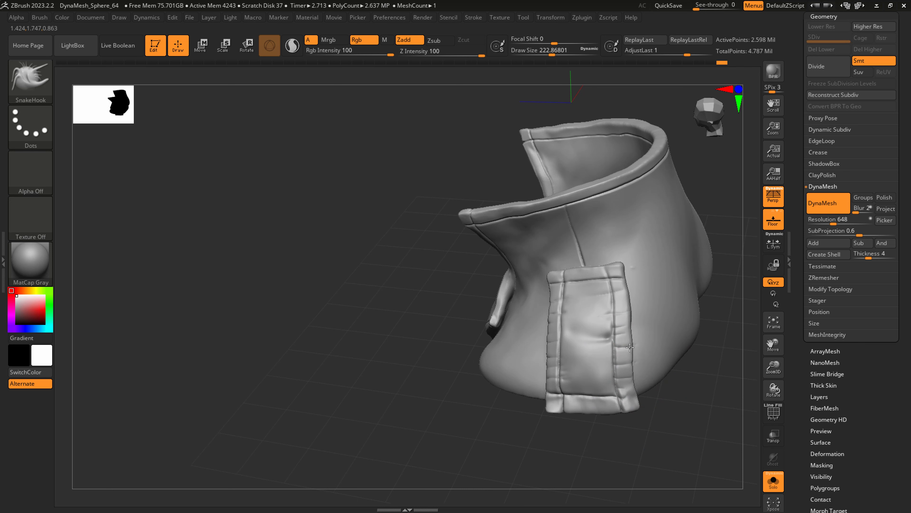
{"action": "right_click_drag", "start_coordinate": [633, 300], "coordinate": [636, 359]}
{"action": "key", "text": "s"}
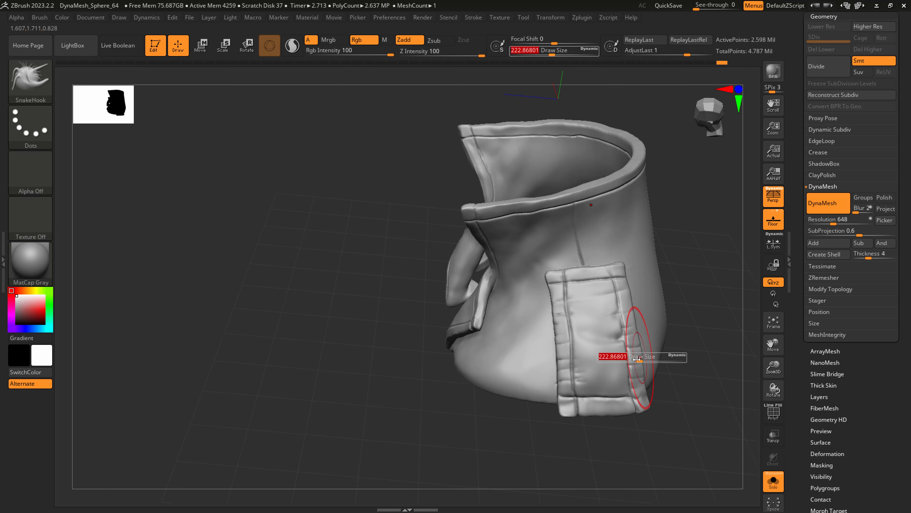
{"action": "mouse_move", "coordinate": [636, 358]}
{"action": "left_mouse_down"}
{"action": "mouse_move", "coordinate": [631, 402]}
{"action": "mouse_move", "coordinate": [579, 399]}
{"action": "mouse_move", "coordinate": [599, 399]}
{"action": "left_mouse_up"}
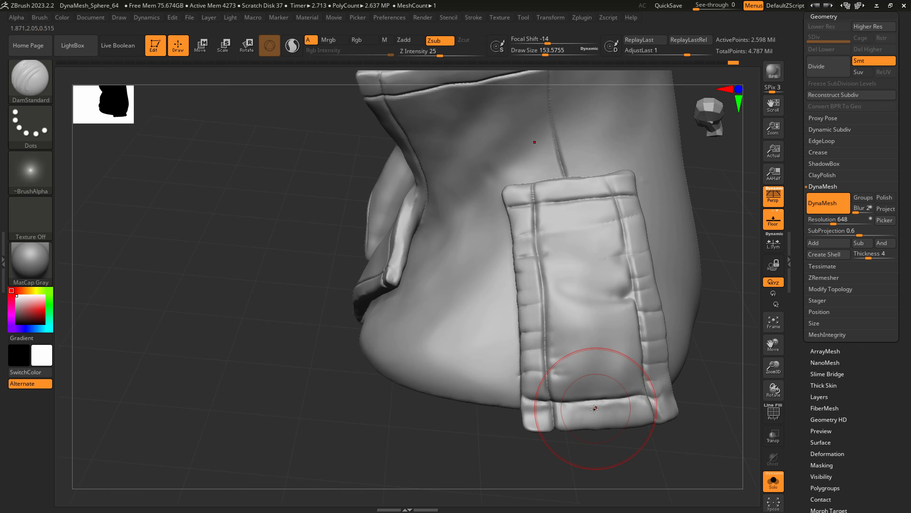
{"action": "key", "text": "bracketleft"}
{"action": "key", "text": "bracketleft"}
{"action": "key", "text": "bracketleft"}
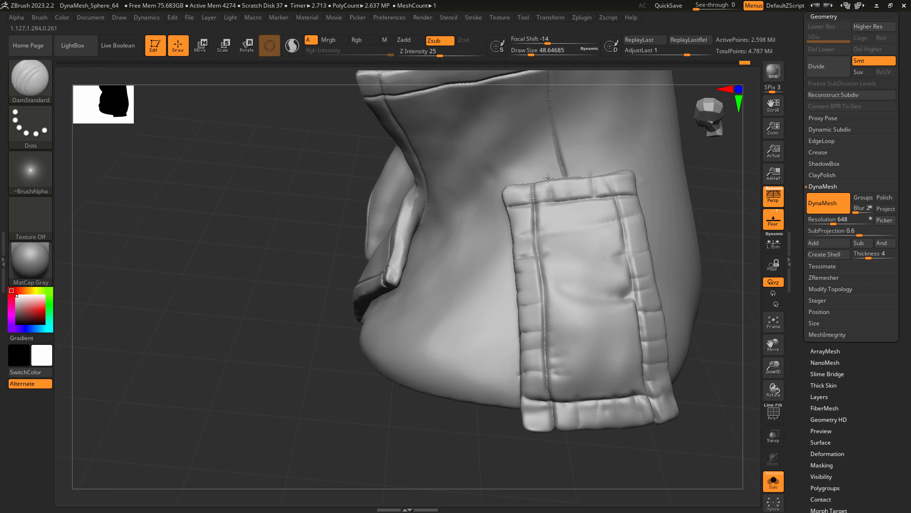
Adjust the seam at the strap's upper front corner with SnakeHook at a draw size of about 77.
{"action": "key", "text": "b"}
{"action": "key", "text": "s"}
{"action": "key", "text": "h"}
{"action": "key", "text": "s"}
{"action": "left_click_drag", "start_coordinate": [535, 200], "coordinate": [533, 184]}
{"action": "left_click_drag", "start_coordinate": [545, 216], "coordinate": [546, 232]}
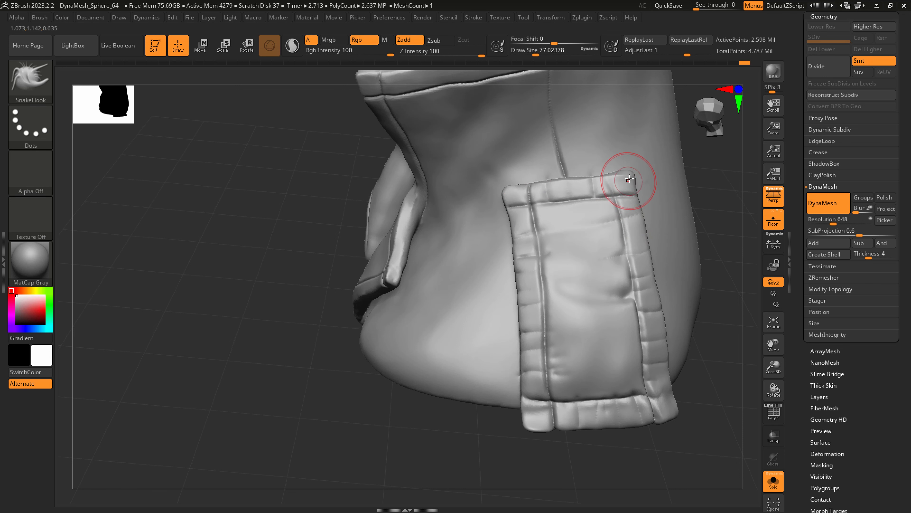
Undo the last SnakeHook adjustments at the shoulder strap's upper corner.
{"action": "key", "text": "ctrl+z"}
{"action": "key", "text": "ctrl+z"}
{"action": "key", "text": "ctrl+z"}
{"action": "key", "text": "ctrl+z"}
{"action": "key", "text": "ctrl+z"}
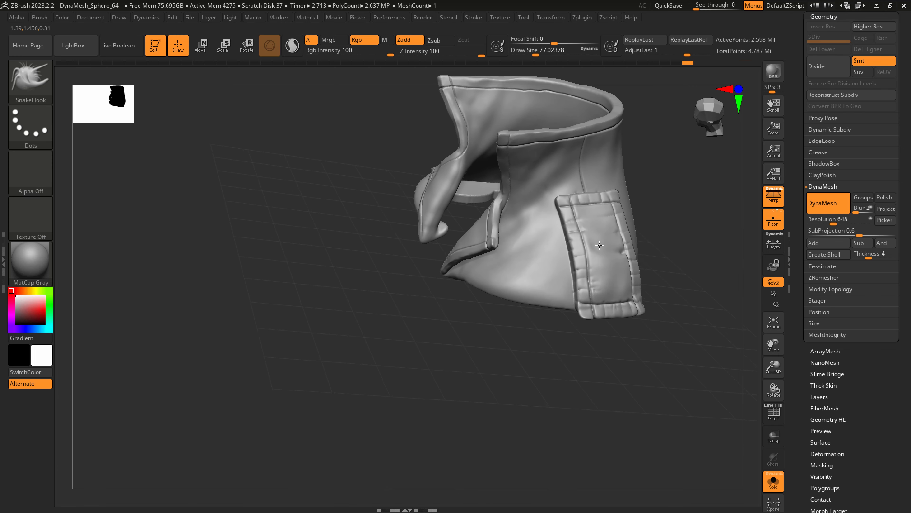
Carve creases across the collar's upper hem with DamStandard at a draw size of about 77.
{"action": "mouse_move", "coordinate": [600, 268]}
{"action": "right_mouse_down", "text": "ctrl"}
{"action": "mouse_move", "coordinate": [609, 337]}
{"action": "mouse_move", "coordinate": [573, 321]}
{"action": "mouse_move", "coordinate": [613, 318]}
{"action": "right_mouse_up", "text": "ctrl"}
{"action": "key", "text": "b"}
{"action": "key", "text": "d"}
{"action": "key", "text": "s"}
{"action": "left_click_drag", "start_coordinate": [511, 296], "coordinate": [512, 284]}
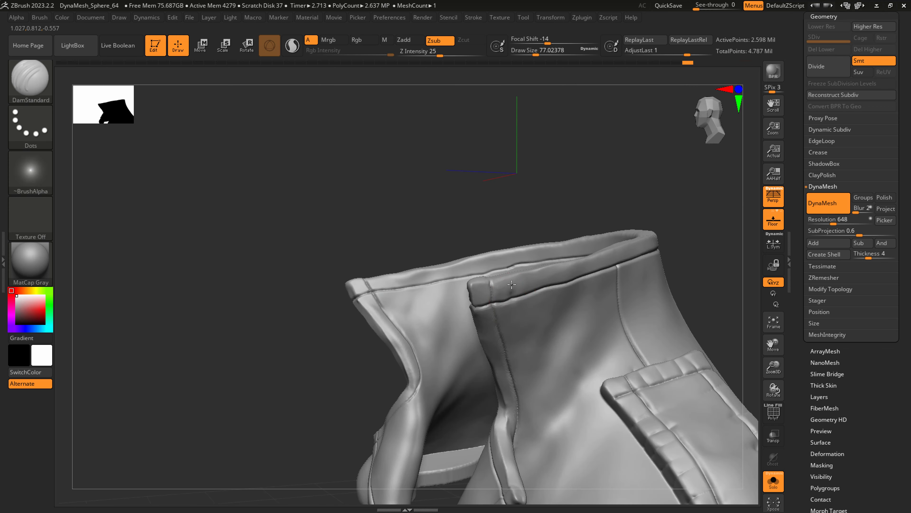
{"action": "right_click_drag", "start_coordinate": [520, 278], "coordinate": [471, 289]}
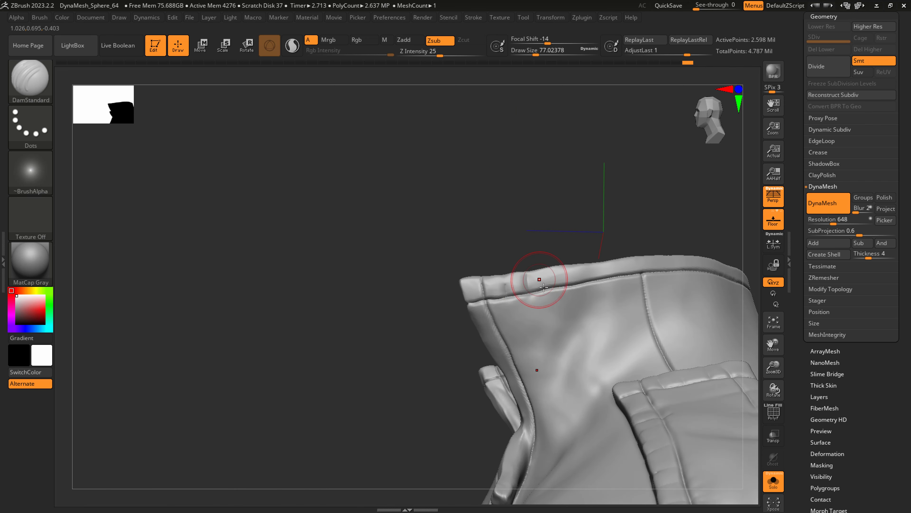
{"action": "mouse_move", "coordinate": [617, 277]}
{"action": "left_mouse_down"}
{"action": "mouse_move", "coordinate": [619, 261]}
{"action": "mouse_move", "coordinate": [635, 260]}
{"action": "left_mouse_up"}
Carve creases down the hem along the collar's front edge with DamStandard.
{"action": "mouse_move", "coordinate": [498, 317]}
{"action": "left_mouse_down"}
{"action": "mouse_move", "coordinate": [473, 320]}
{"action": "mouse_move", "coordinate": [479, 335]}
{"action": "left_mouse_up"}
{"action": "right_click_drag", "start_coordinate": [484, 335], "coordinate": [504, 333]}
{"action": "mouse_move", "coordinate": [505, 346]}
{"action": "left_mouse_down"}
{"action": "mouse_move", "coordinate": [485, 350]}
{"action": "mouse_move", "coordinate": [498, 366]}
{"action": "left_mouse_up"}
{"action": "mouse_move", "coordinate": [523, 379]}
{"action": "left_mouse_down"}
{"action": "mouse_move", "coordinate": [505, 382]}
{"action": "mouse_move", "coordinate": [521, 413]}
{"action": "left_mouse_up"}
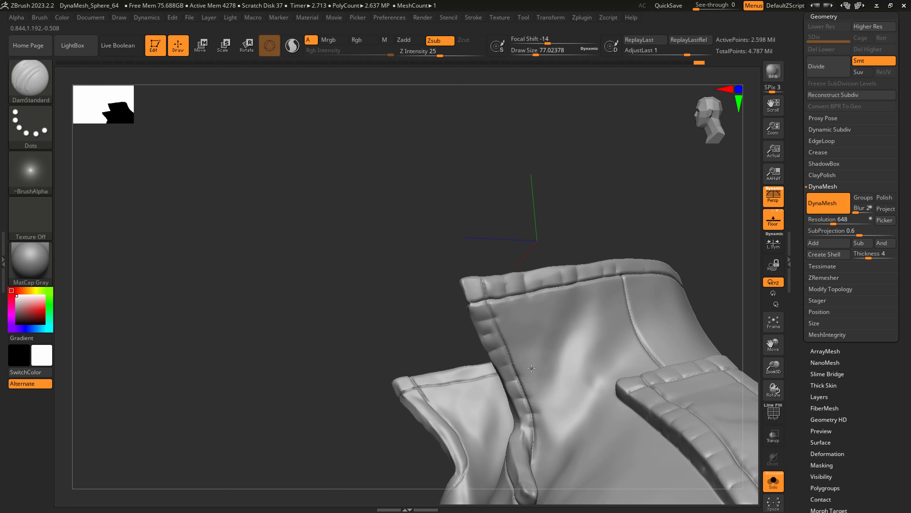
{"action": "left_click_drag", "start_coordinate": [531, 368], "coordinate": [507, 367]}
Carve short stitch creases along the lapel's upper and outer hems with DamStandard at a draw size of about 77.
{"action": "mouse_move", "coordinate": [543, 391]}
{"action": "right_mouse_down", "text": "alt"}
{"action": "mouse_move", "coordinate": [542, 291]}
{"action": "mouse_move", "coordinate": [563, 353]}
{"action": "mouse_move", "coordinate": [592, 355]}
{"action": "right_mouse_up", "text": "alt"}
{"action": "mouse_move", "coordinate": [584, 353]}
{"action": "left_mouse_down"}
{"action": "mouse_move", "coordinate": [567, 365]}
{"action": "mouse_move", "coordinate": [550, 359]}
{"action": "mouse_move", "coordinate": [516, 325]}
{"action": "left_mouse_up"}
{"action": "right_click_drag", "start_coordinate": [554, 343], "coordinate": [581, 345]}
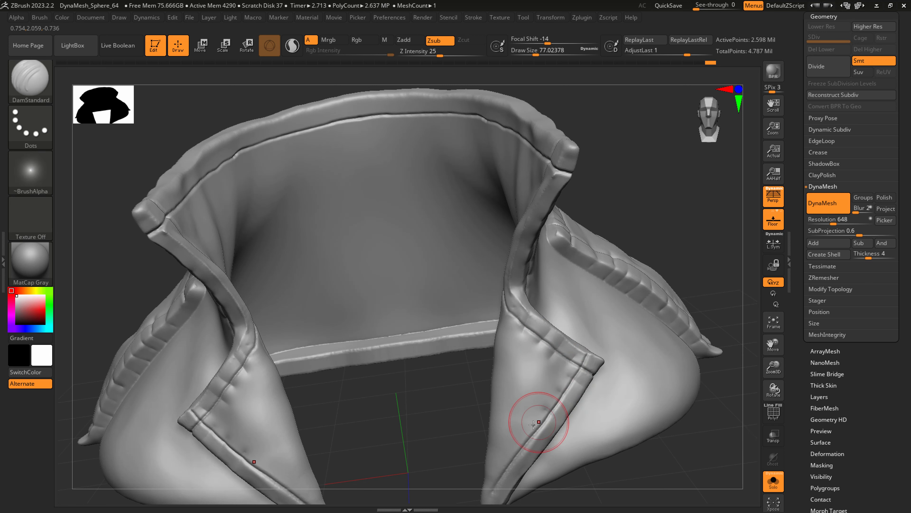
{"action": "right_click_drag", "start_coordinate": [535, 429], "coordinate": [525, 438]}
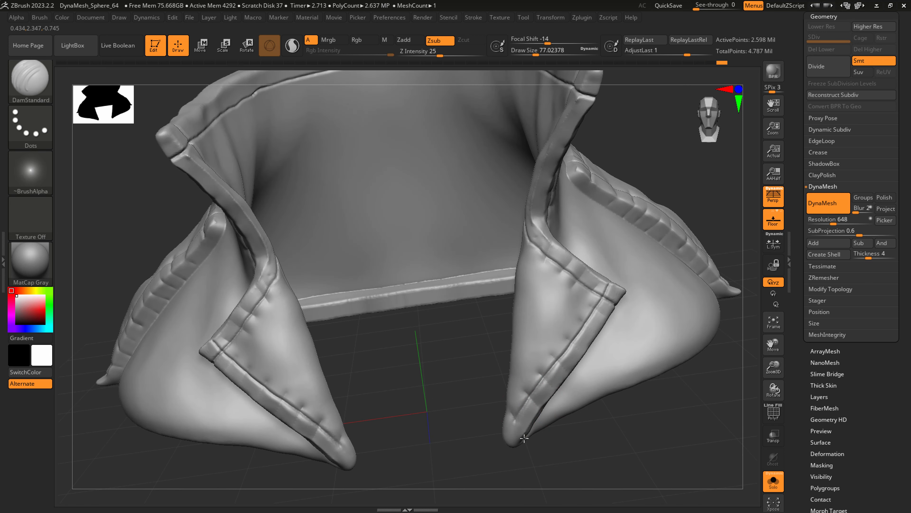
Pull out the lapel's lower tip with SnakeHook at a draw size of about 77.
{"action": "key", "text": "b"}
{"action": "key", "text": "s"}
{"action": "key", "text": "h"}
{"action": "left_click_drag", "start_coordinate": [508, 430], "coordinate": [504, 440]}
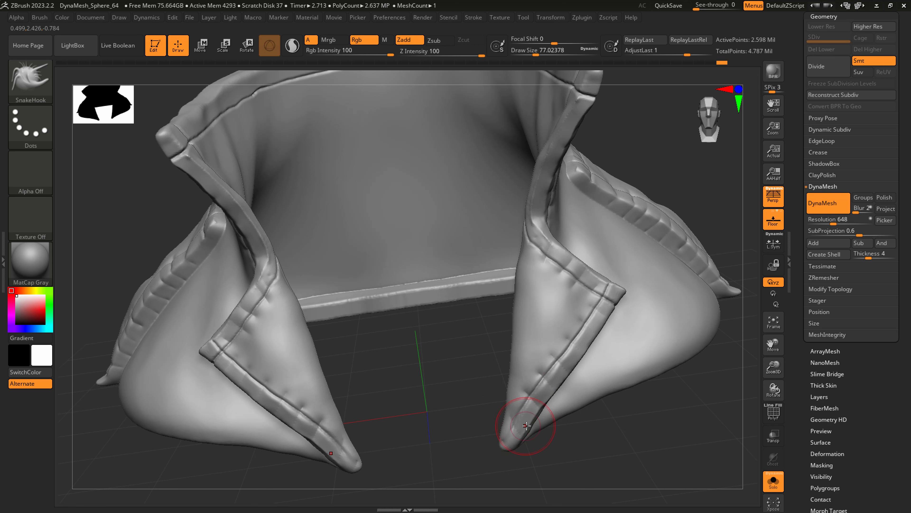
Sharpen the seam lines along the lapel's hem with DamStandard at a draw size of about 23.
{"action": "key", "text": "b"}
{"action": "key", "text": "d"}
{"action": "key", "text": "s"}
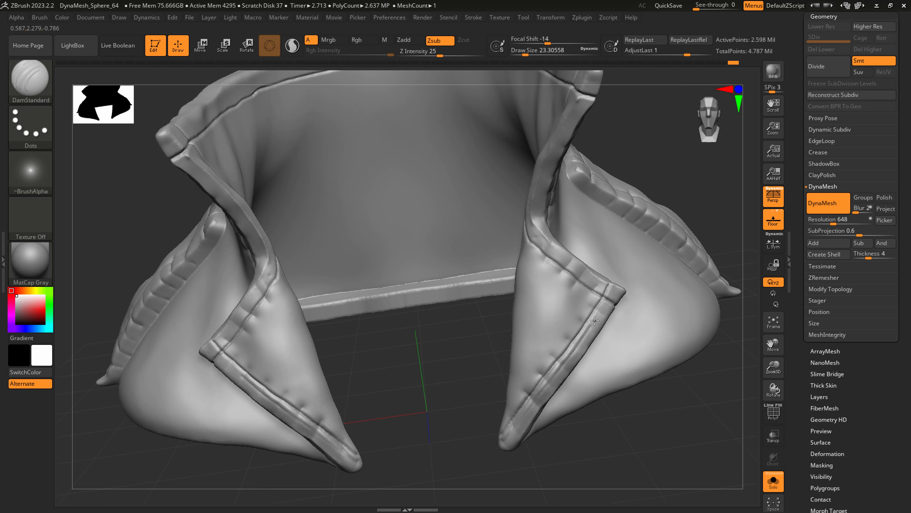
{"action": "right_click_drag", "start_coordinate": [558, 255], "coordinate": [565, 275], "text": "ctrl"}
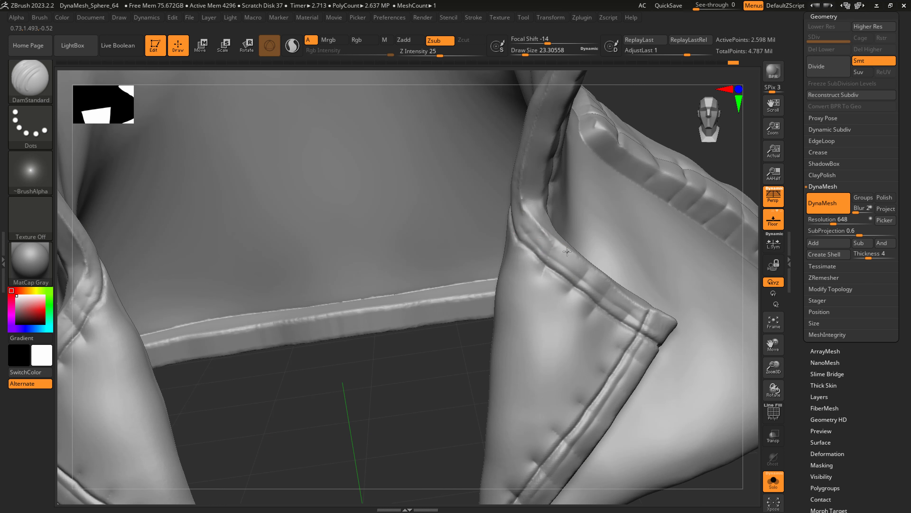
Nudge the hem where the lapel meets the collar with SnakeHook at a draw size of about 23.
{"action": "key", "text": "b"}
{"action": "key", "text": "s"}
{"action": "key", "text": "h"}
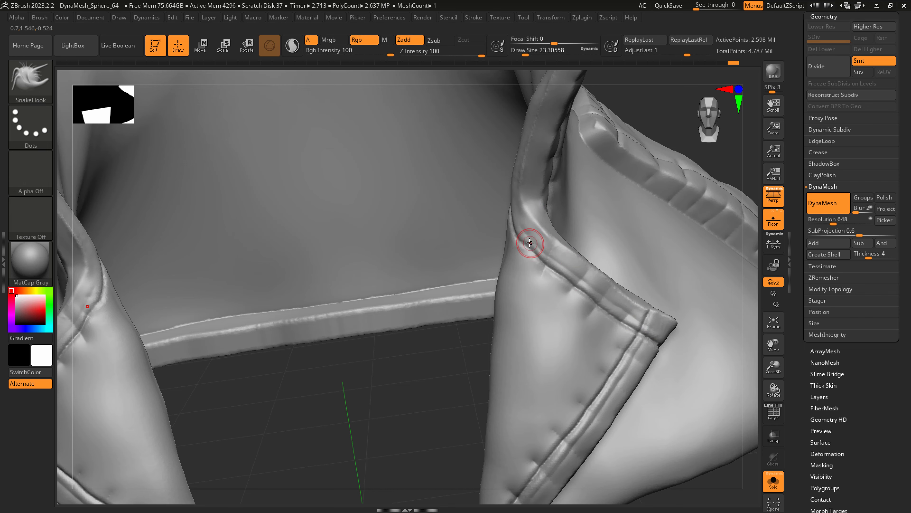
{"action": "mouse_move", "coordinate": [562, 242]}
{"action": "right_mouse_down"}
{"action": "mouse_move", "coordinate": [565, 267]}
{"action": "mouse_move", "coordinate": [563, 239]}
{"action": "right_mouse_up"}
Smooth the lapel's surface with the Smooth brush at a draw size of about 51.
{"action": "right_click_drag", "start_coordinate": [627, 310], "coordinate": [563, 424], "text": "shift"}
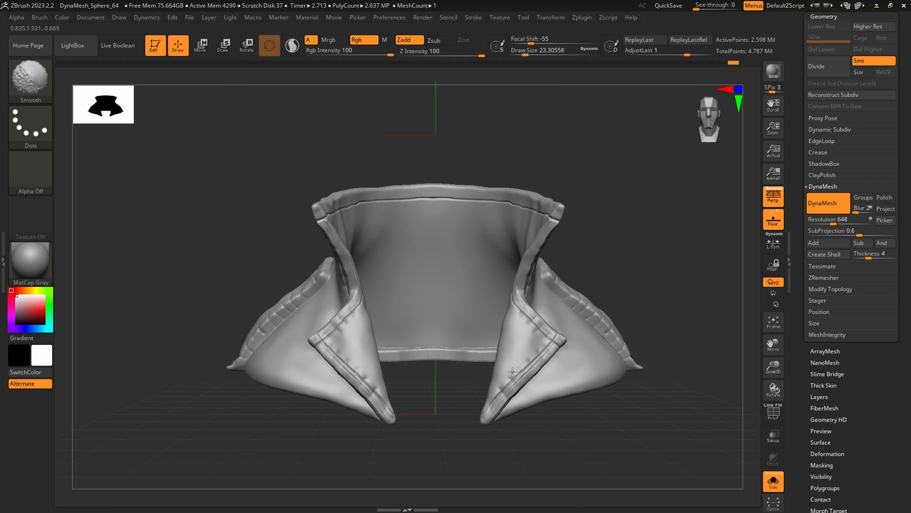
{"action": "right_click_drag", "start_coordinate": [553, 319], "coordinate": [494, 325]}
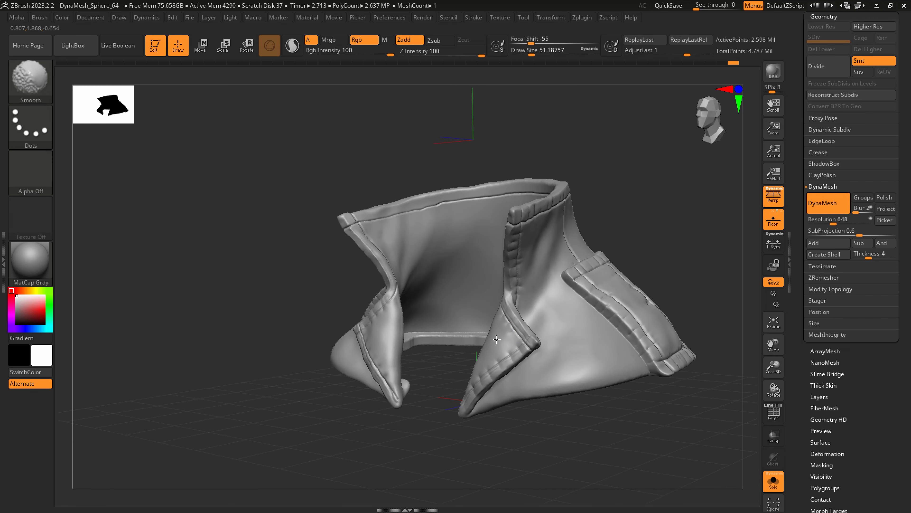
{"action": "left_click_drag", "start_coordinate": [496, 339], "coordinate": [504, 329], "text": "shift"}
{"action": "right_click_drag", "start_coordinate": [499, 329], "coordinate": [515, 330]}
Try to carve a fold into the coat front below the lapel with DamStandard at a draw size of about 149.
{"action": "key", "text": "s"}
{"action": "mouse_move", "coordinate": [495, 330]}
{"action": "left_mouse_down"}
{"action": "mouse_move", "coordinate": [509, 329]}
{"action": "mouse_move", "coordinate": [497, 315]}
{"action": "left_mouse_up"}
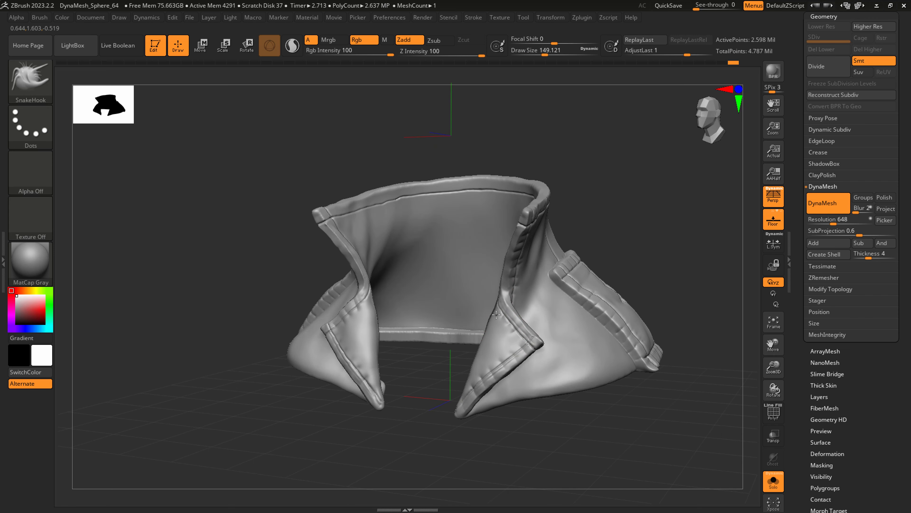
{"action": "key", "text": "b"}
{"action": "key", "text": "d"}
{"action": "key", "text": "s"}
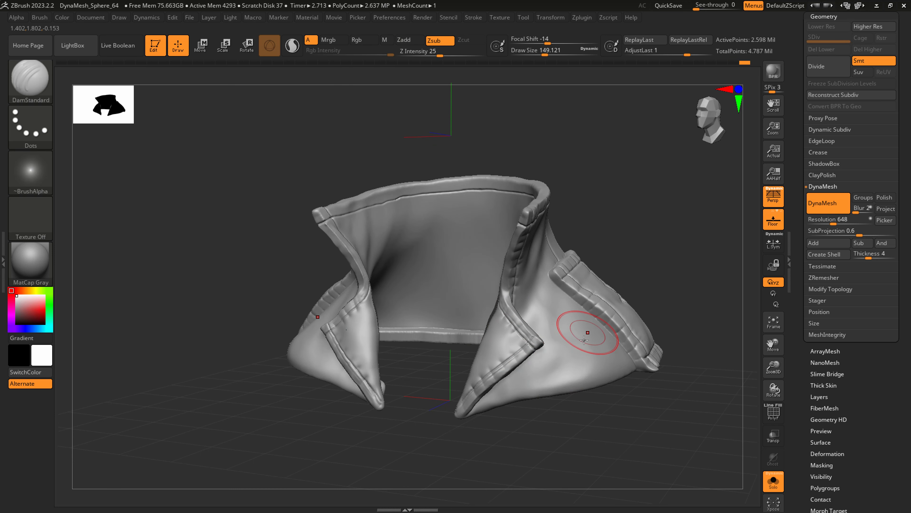
{"action": "mouse_move", "coordinate": [534, 386]}
{"action": "left_mouse_down"}
{"action": "mouse_move", "coordinate": [554, 367]}
{"action": "mouse_move", "coordinate": [543, 374]}
{"action": "left_mouse_up"}
{"action": "key", "text": "ctrl+z"}
Switch to the Standard brush and set it to the FreeHand stroke with no alpha.
{"action": "key", "text": "b"}
{"action": "key", "text": "s"}
{"action": "key", "text": "t"}
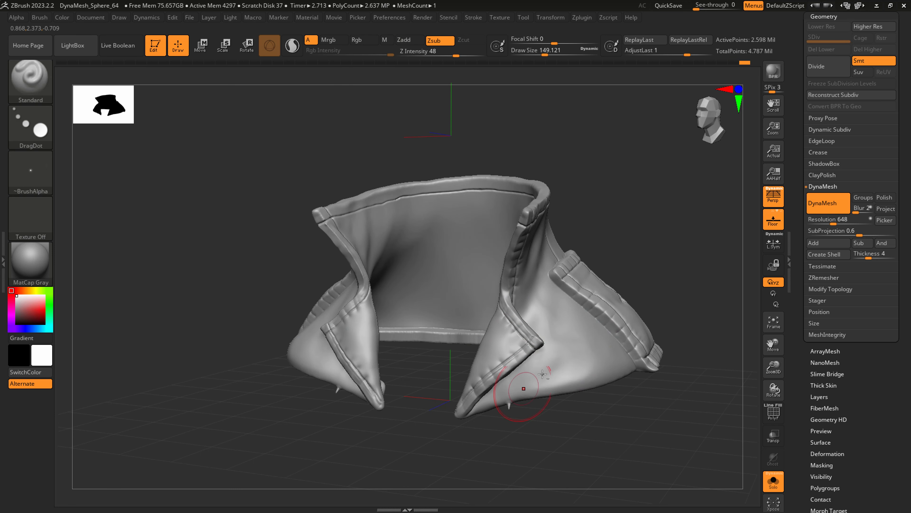
{"action": "left_click", "coordinate": [45, 118]}
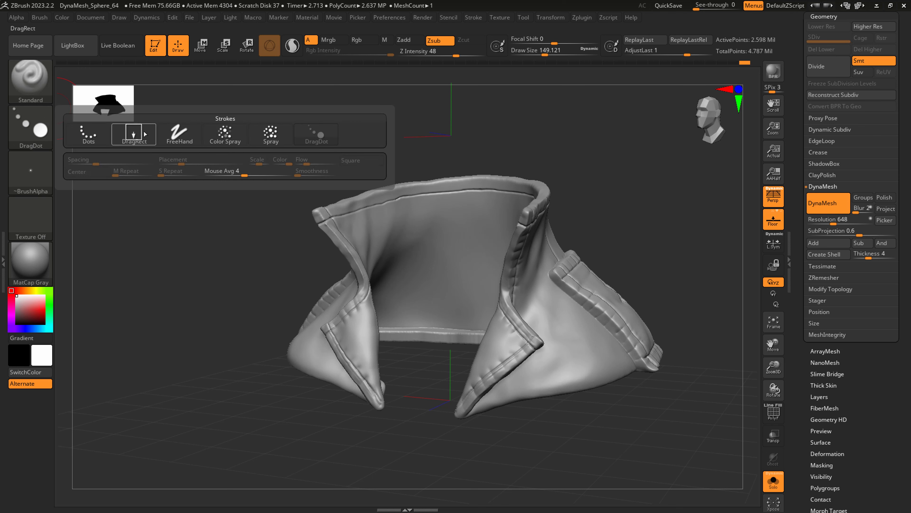
{"action": "left_click", "coordinate": [134, 133]}
{"action": "left_click", "coordinate": [31, 172]}
{"action": "left_click", "coordinate": [91, 178]}
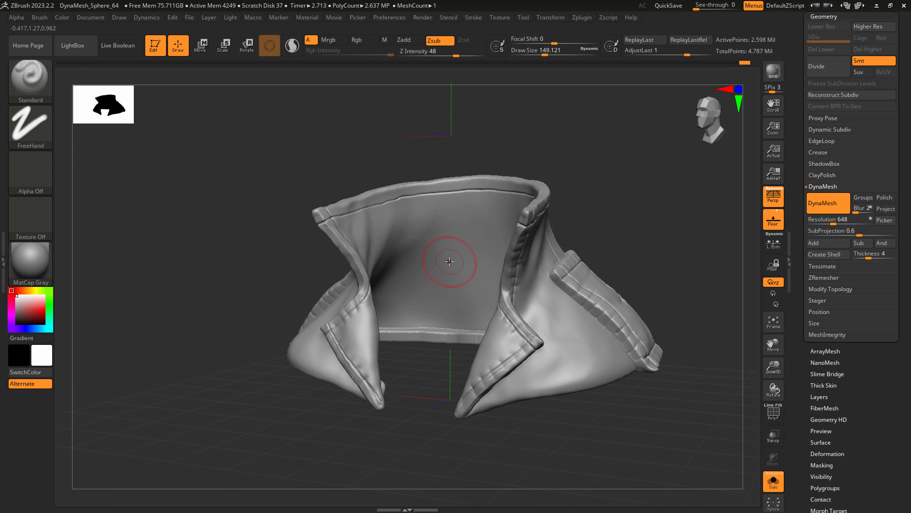
Build up fold volume on the coat front with Standard in Zadd mode at a Z Intensity of 17.
{"action": "key", "text": "ctrl"}
{"action": "left_click", "coordinate": [455, 52]}
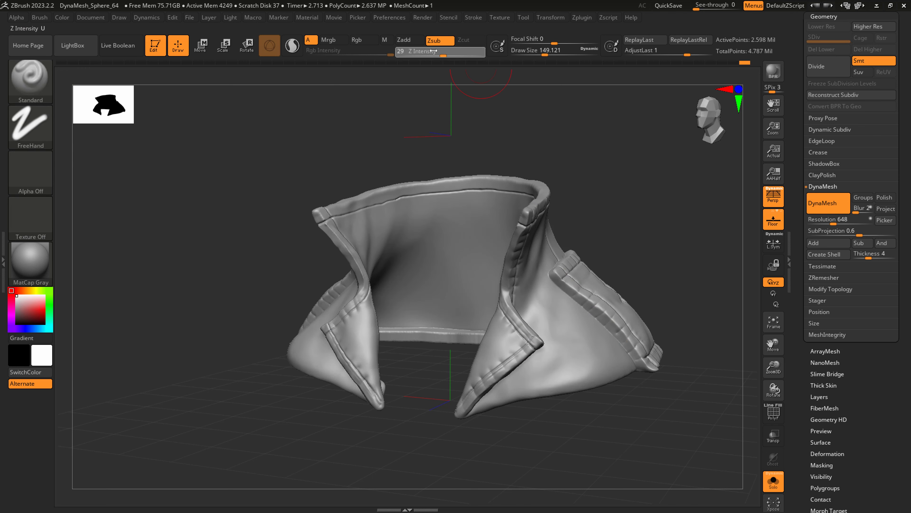
{"action": "left_click", "coordinate": [405, 41]}
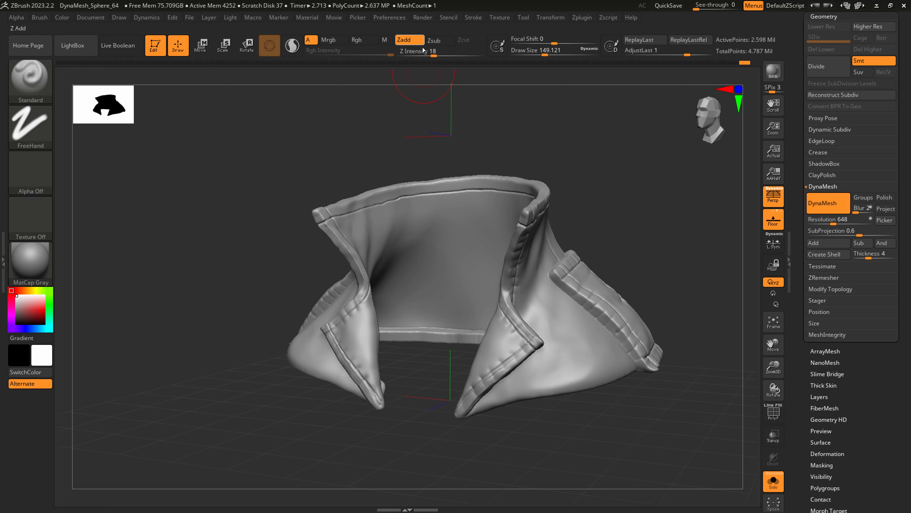
{"action": "right_click_drag", "start_coordinate": [581, 372], "coordinate": [585, 389]}
{"action": "key", "text": "ctrl"}
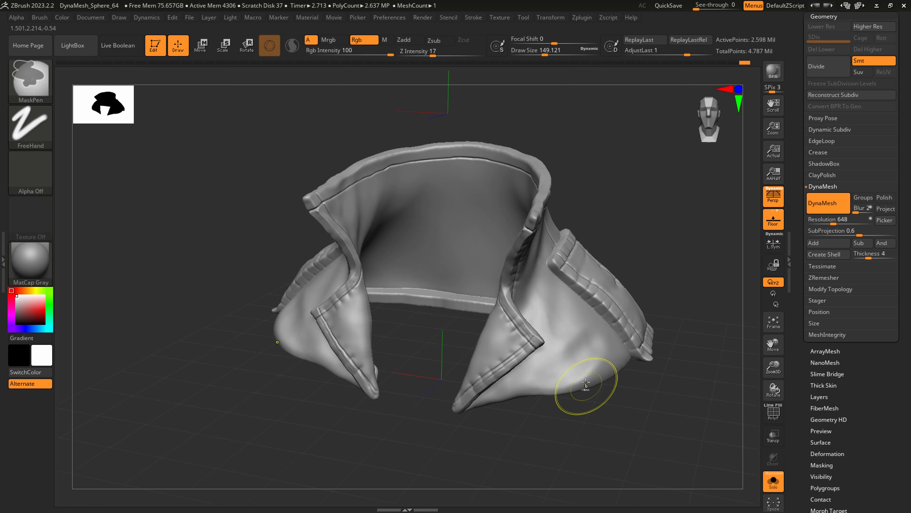
Carve a broad fold across the lower coat front with DamStandard at a draw size of about 245 and smooth it.
{"action": "key", "text": "b"}
{"action": "key", "text": "d"}
{"action": "key", "text": "s"}
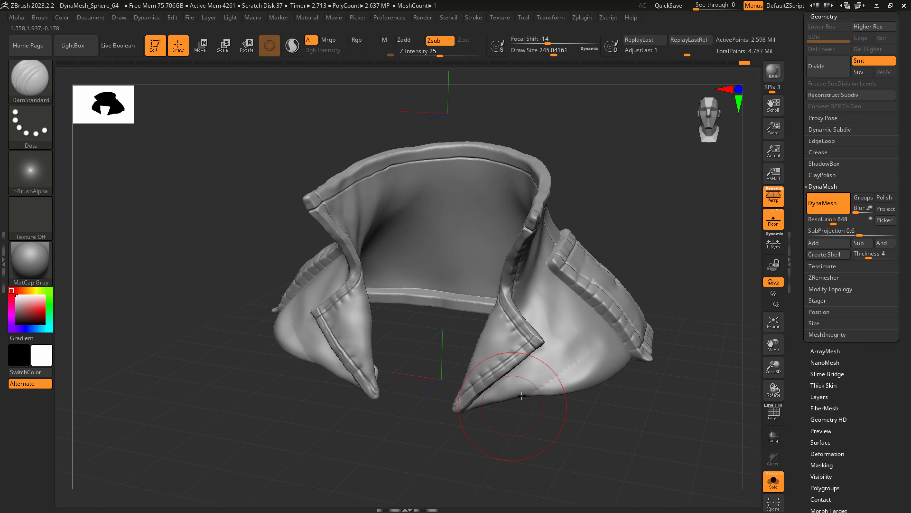
{"action": "key", "text": "shift"}
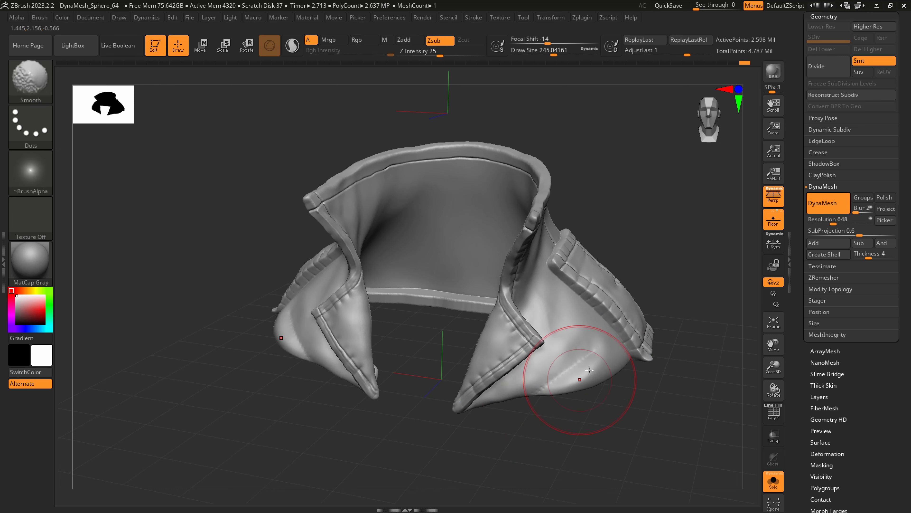
Flatten the fold on the lower coat front with hPolish at draw sizes of about 154 and 83.
{"action": "key", "text": "b"}
{"action": "key", "text": "h"}
{"action": "key", "text": "p"}
{"action": "key", "text": "s"}
{"action": "left_click", "coordinate": [578, 370]}
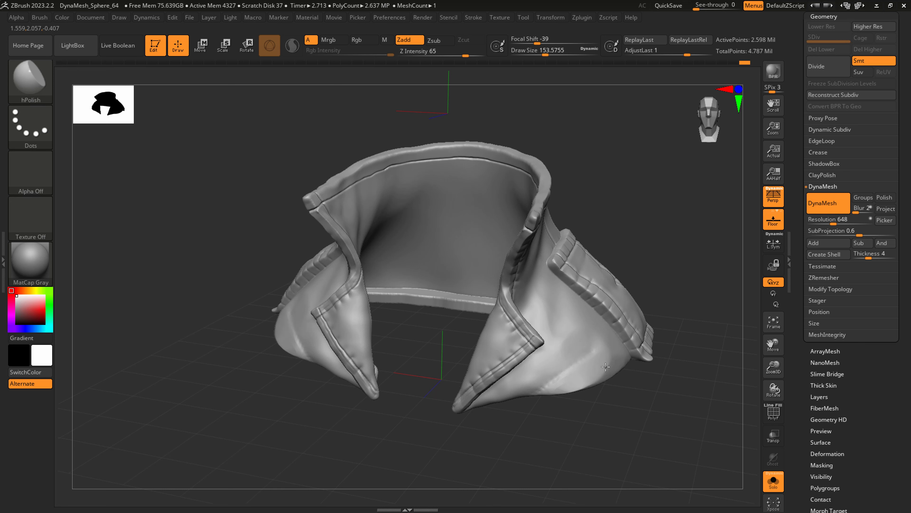
{"action": "key", "text": "bracketleft"}
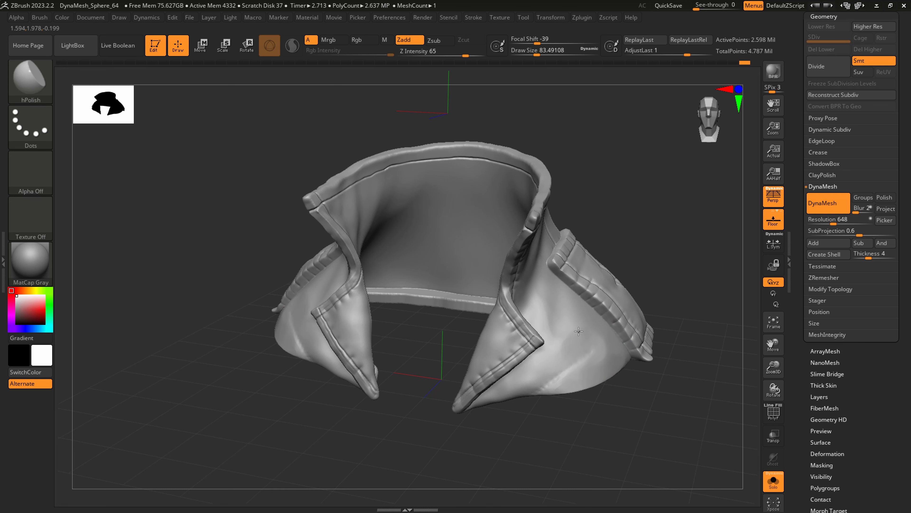
Polish angular planes into the coat front around the lapel with hPolish at a draw size of about 56.
{"action": "right_click_drag", "start_coordinate": [495, 351], "coordinate": [479, 327]}
{"action": "mouse_move", "coordinate": [531, 346]}
{"action": "right_mouse_down"}
{"action": "mouse_move", "coordinate": [504, 352]}
{"action": "mouse_move", "coordinate": [523, 339]}
{"action": "right_mouse_up"}
{"action": "key", "text": "bracketleft"}
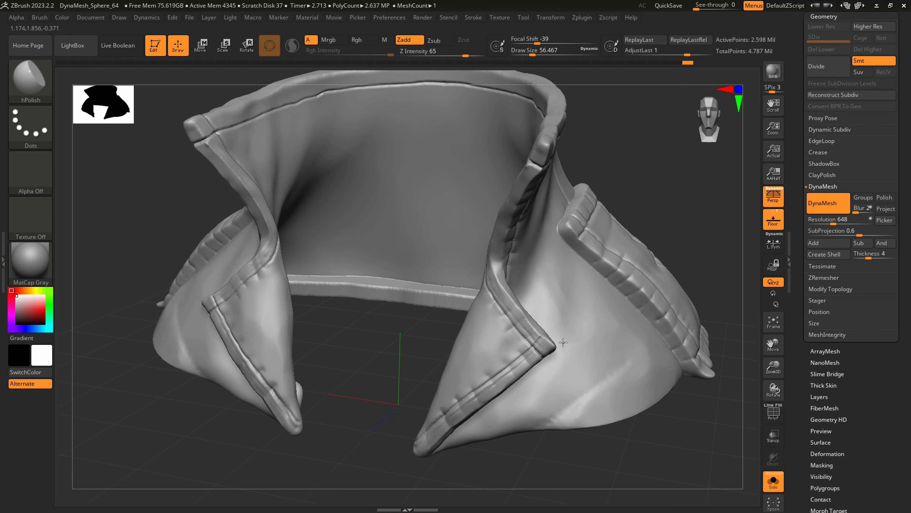
{"action": "left_click_drag", "start_coordinate": [536, 409], "coordinate": [522, 406]}
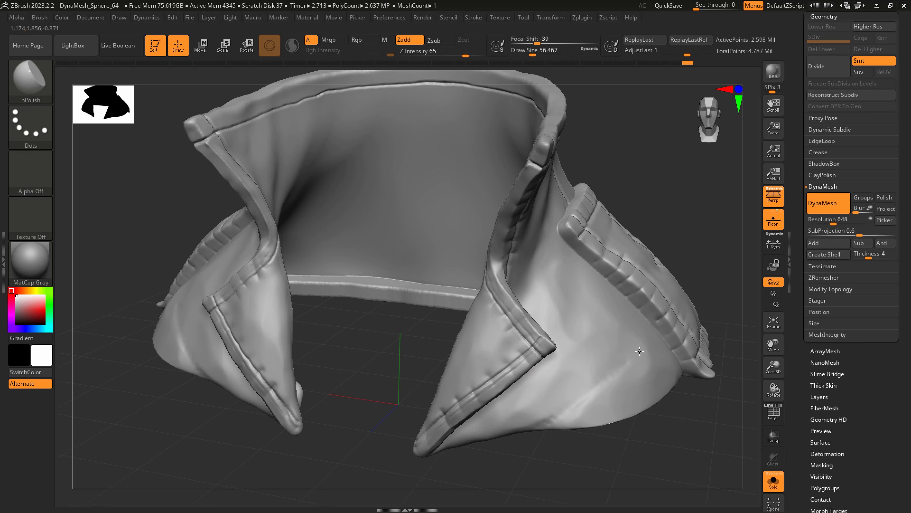
{"action": "left_click_drag", "start_coordinate": [628, 369], "coordinate": [610, 388]}
Flatten the coat's upper back behind the strap with hPolish at a draw size of about 101.
{"action": "mouse_move", "coordinate": [617, 384]}
{"action": "right_mouse_down"}
{"action": "mouse_move", "coordinate": [610, 381]}
{"action": "mouse_move", "coordinate": [637, 339]}
{"action": "mouse_move", "coordinate": [536, 313]}
{"action": "right_mouse_up"}
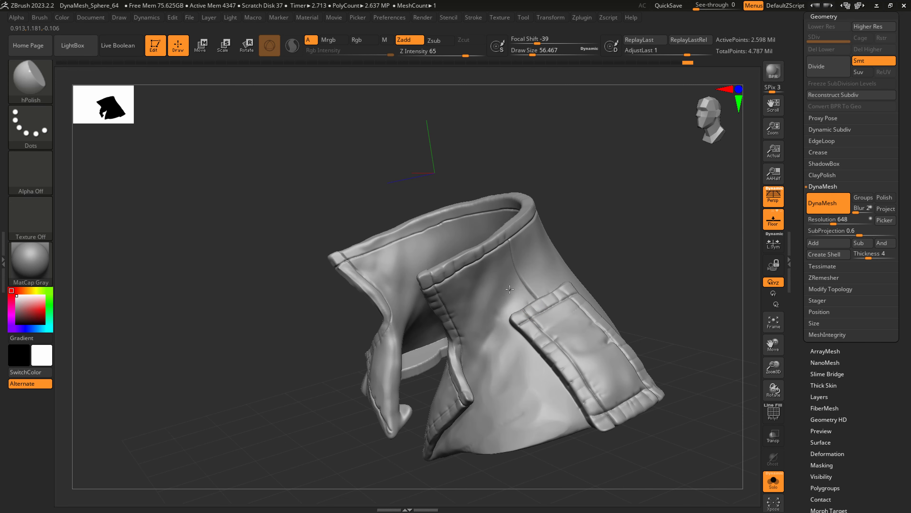
{"action": "right_click_drag", "start_coordinate": [562, 259], "coordinate": [566, 269]}
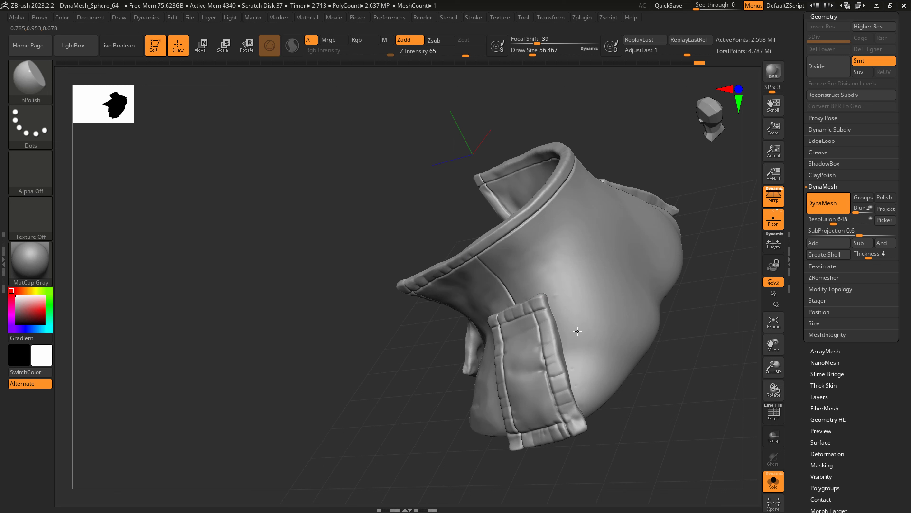
{"action": "key", "text": "s"}
{"action": "left_click_drag", "start_coordinate": [578, 316], "coordinate": [585, 317]}
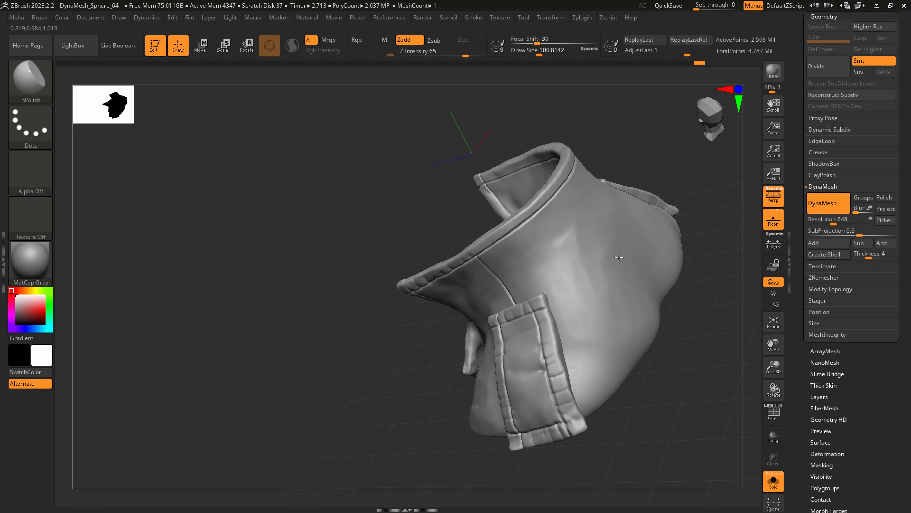
Carve curved folds across the upper back below the collar with DamStandard at a draw size of about 177 and smooth them.
{"action": "key", "text": "b"}
{"action": "key", "text": "d"}
{"action": "key", "text": "s"}
{"action": "mouse_move", "coordinate": [603, 259]}
{"action": "right_mouse_down"}
{"action": "mouse_move", "coordinate": [574, 271]}
{"action": "mouse_move", "coordinate": [580, 264]}
{"action": "right_mouse_up"}
{"action": "key", "text": "s"}
{"action": "left_click_drag", "start_coordinate": [581, 258], "coordinate": [590, 258]}
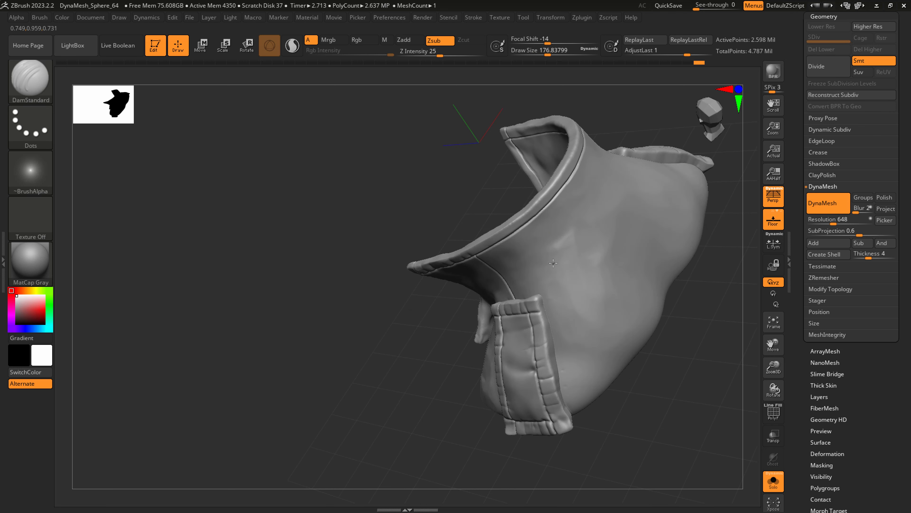
{"action": "left_click_drag", "start_coordinate": [629, 182], "coordinate": [538, 270]}
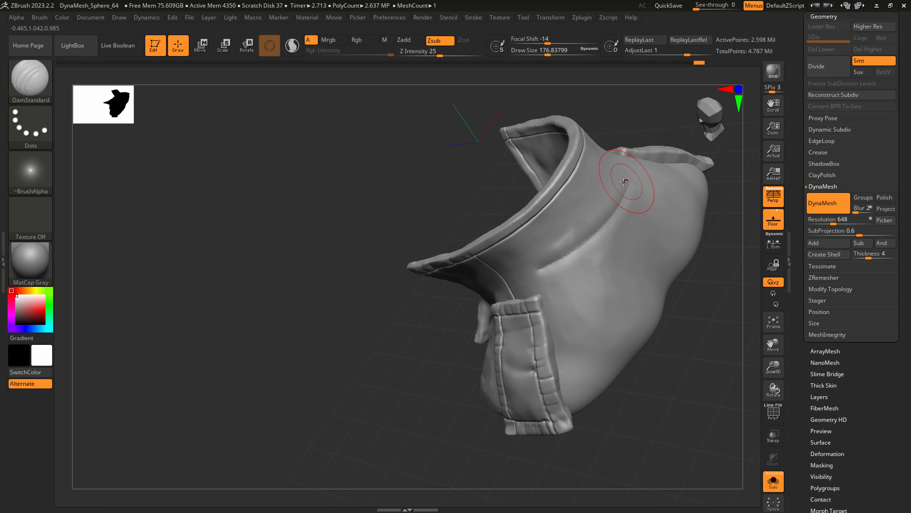
{"action": "key", "text": "shift"}
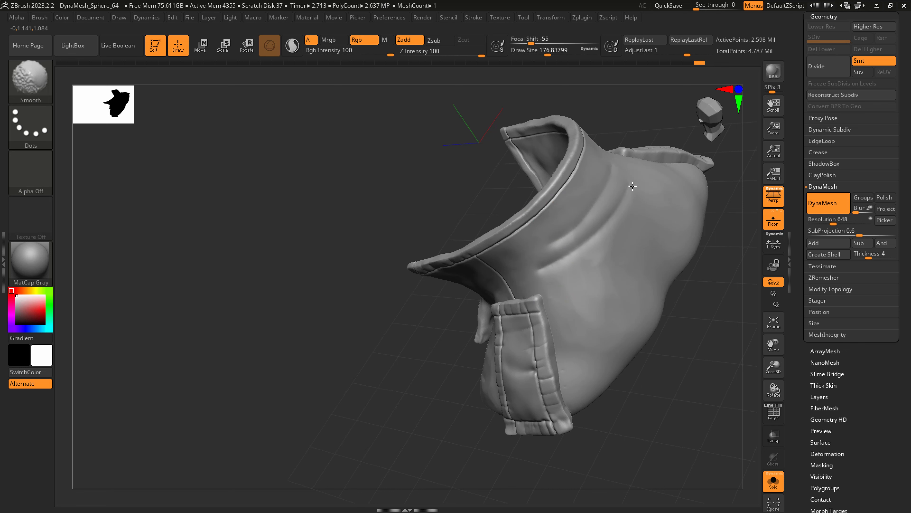
{"action": "right_click_drag", "start_coordinate": [617, 262], "coordinate": [585, 324], "text": "alt"}
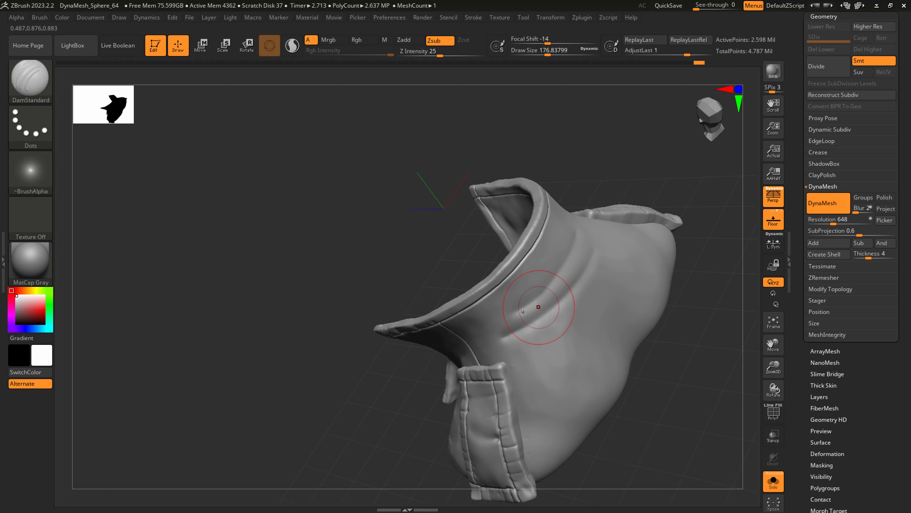
Polish the folds on the upper back with hPolish at a draw size of 112 and smooth their ends.
{"action": "key", "text": "b"}
{"action": "key", "text": "h"}
{"action": "key", "text": "p"}
{"action": "key", "text": "s"}
{"action": "mouse_move", "coordinate": [554, 293]}
{"action": "left_mouse_down"}
{"action": "mouse_move", "coordinate": [542, 293]}
{"action": "mouse_move", "coordinate": [560, 286]}
{"action": "left_mouse_up"}
{"action": "key", "text": "shift"}
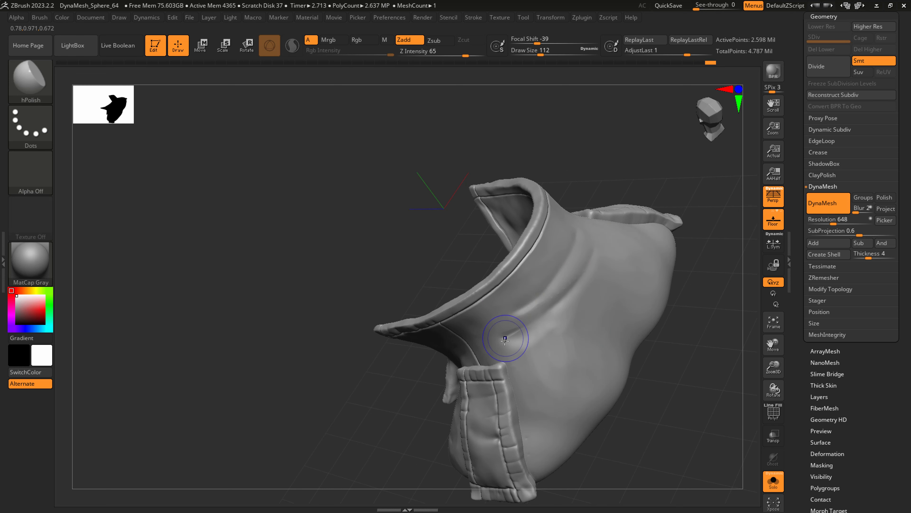
Turn off Solo mode and view the coat together with the whole bust from the front.
{"action": "left_click_drag", "start_coordinate": [572, 345], "coordinate": [606, 272], "text": "shift"}
{"action": "mouse_move", "coordinate": [610, 287]}
{"action": "right_mouse_down"}
{"action": "mouse_move", "coordinate": [618, 293]}
{"action": "mouse_move", "coordinate": [622, 272]}
{"action": "right_mouse_up"}
{"action": "mouse_move", "coordinate": [622, 273]}
{"action": "right_mouse_down"}
{"action": "mouse_move", "coordinate": [631, 295]}
{"action": "mouse_move", "coordinate": [622, 355]}
{"action": "right_mouse_up"}
{"action": "left_click", "coordinate": [774, 481]}
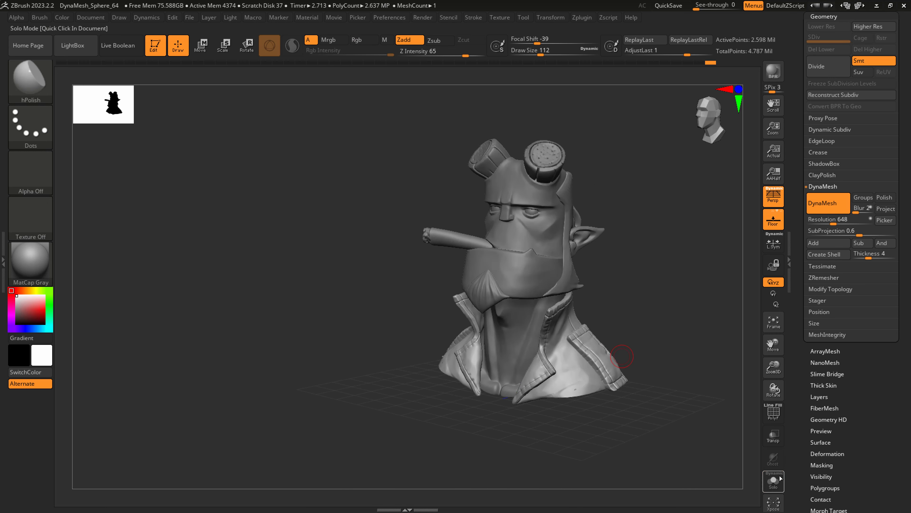
Pull the coat's lower front into shape with SnakeHook at a draw size of about 517.
{"action": "right_click_drag", "start_coordinate": [593, 414], "coordinate": [549, 447]}
{"action": "key", "text": "b"}
{"action": "key", "text": "s"}
{"action": "key", "text": "h"}
{"action": "key", "text": "s"}
{"action": "mouse_move", "coordinate": [571, 409]}
{"action": "left_mouse_down"}
{"action": "mouse_move", "coordinate": [599, 411]}
{"action": "mouse_move", "coordinate": [589, 414]}
{"action": "mouse_move", "coordinate": [573, 393]}
{"action": "left_mouse_up"}
{"action": "key", "text": "s"}
{"action": "right_click_drag", "start_coordinate": [560, 394], "coordinate": [578, 395], "text": "shift"}
{"action": "key", "text": "s"}
{"action": "left_click_drag", "start_coordinate": [563, 416], "coordinate": [569, 416]}
{"action": "right_click_drag", "start_coordinate": [578, 417], "coordinate": [554, 419]}
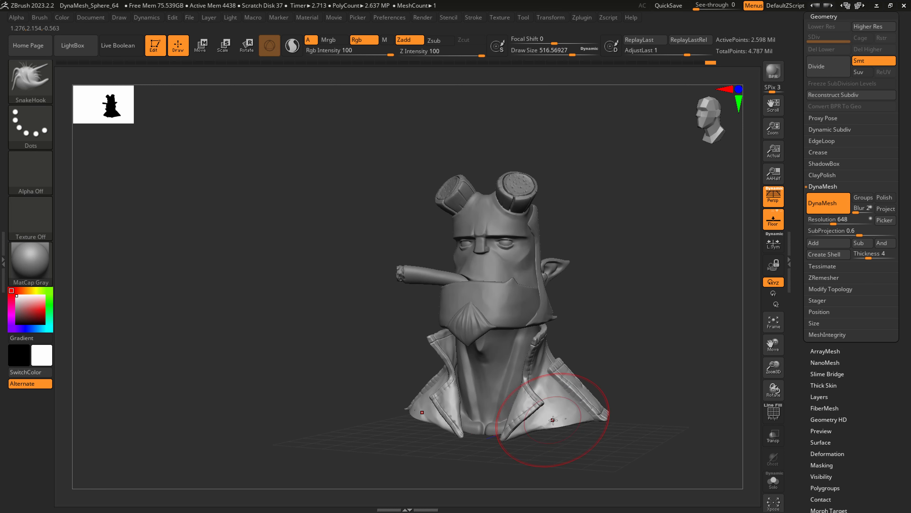
Refine the coat's front beside the lapel and shoulder with SnakeHook at draw sizes of about 217 and 400, smoothing the surface.
{"action": "key", "text": "s"}
{"action": "left_click_drag", "start_coordinate": [553, 420], "coordinate": [514, 431]}
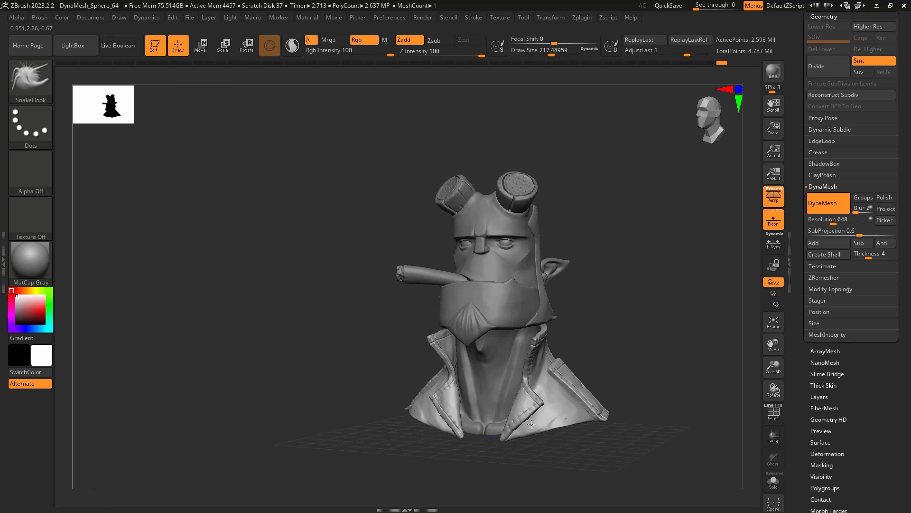
{"action": "right_click_drag", "start_coordinate": [579, 416], "coordinate": [576, 421], "text": "shift"}
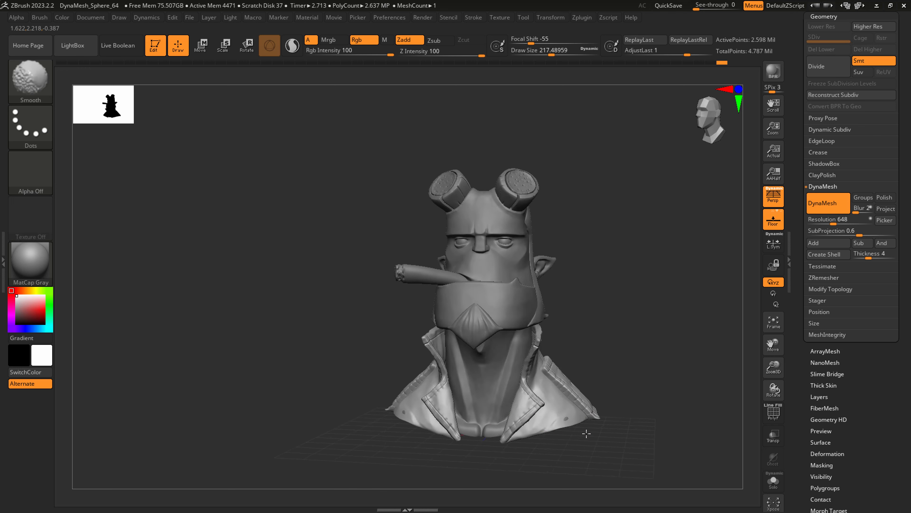
{"action": "left_click", "coordinate": [575, 424], "text": "alt"}
{"action": "key", "text": "s"}
{"action": "left_click_drag", "start_coordinate": [575, 424], "coordinate": [589, 424]}
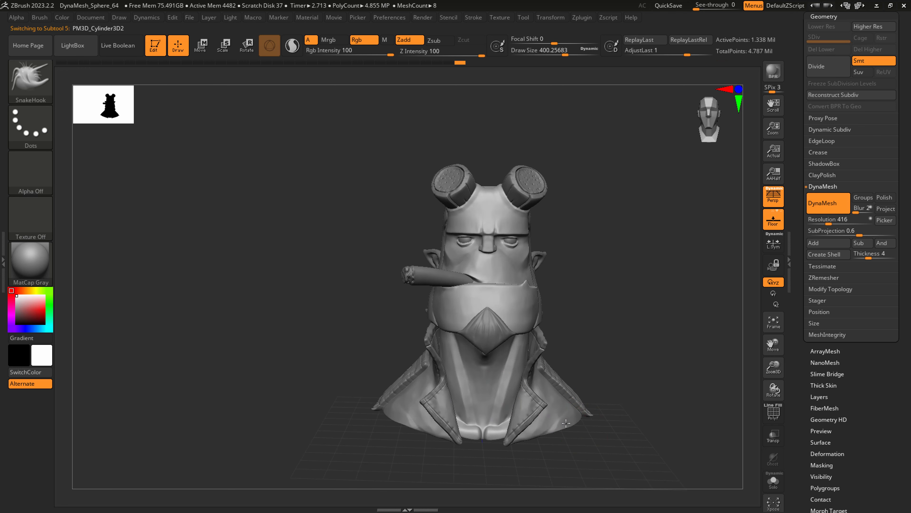
Select the goatee and carve hair grooves fanning down from its upper tip with Slash1 at a draw size of about 94.
{"action": "right_click_drag", "start_coordinate": [566, 423], "coordinate": [443, 393]}
{"action": "left_click", "coordinate": [404, 336], "text": "alt"}
{"action": "right_click_drag", "start_coordinate": [500, 449], "coordinate": [581, 462], "text": "alt"}
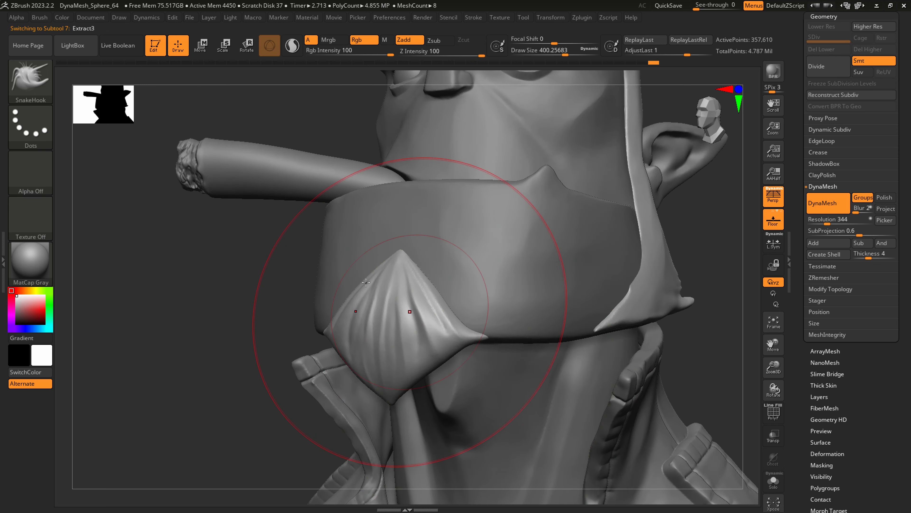
{"action": "left_click", "coordinate": [41, 83]}
{"action": "left_click", "coordinate": [277, 115]}
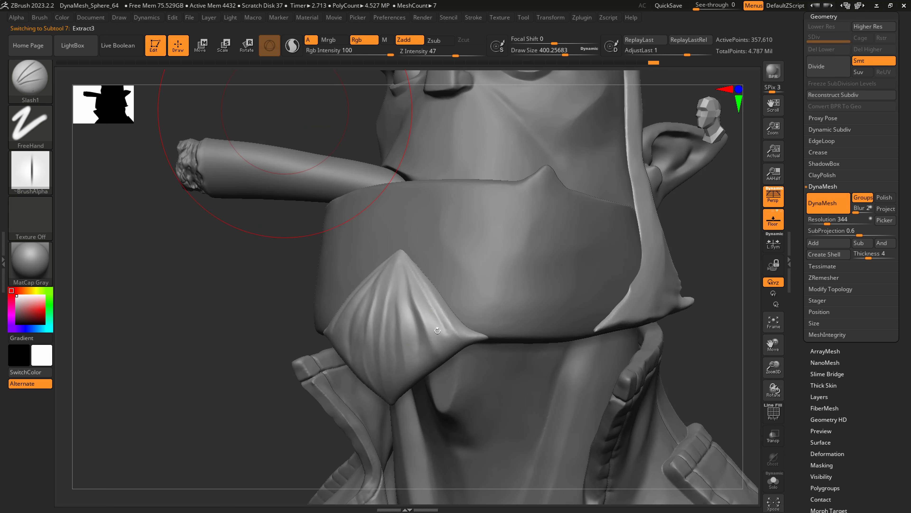
{"action": "key", "text": "s"}
{"action": "left_click_drag", "start_coordinate": [424, 298], "coordinate": [397, 296]}
{"action": "mouse_move", "coordinate": [402, 252]}
{"action": "left_mouse_down"}
{"action": "mouse_move", "coordinate": [438, 330]}
{"action": "mouse_move", "coordinate": [406, 284]}
{"action": "mouse_move", "coordinate": [423, 343]}
{"action": "left_mouse_up"}
{"action": "left_click_drag", "start_coordinate": [401, 254], "coordinate": [401, 366]}
{"action": "right_click_drag", "start_coordinate": [407, 305], "coordinate": [430, 302]}
{"action": "left_click_drag", "start_coordinate": [385, 258], "coordinate": [381, 383]}
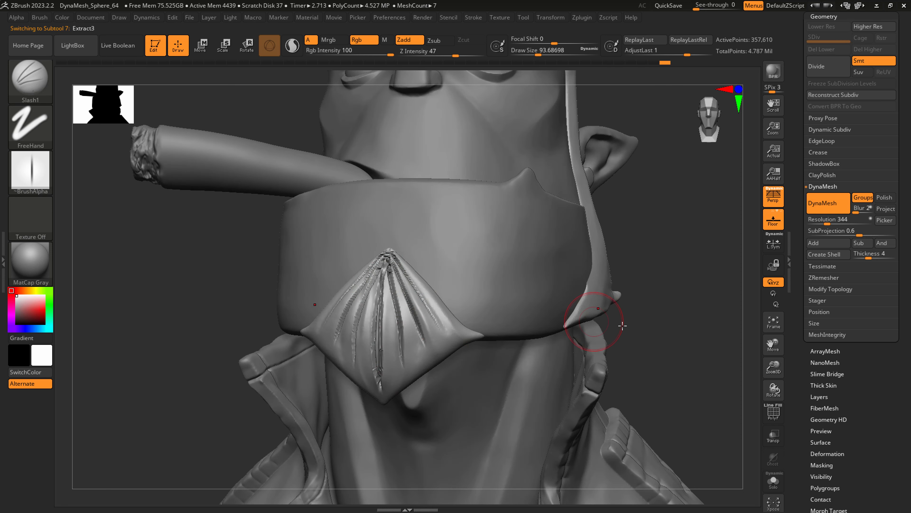
Smooth the goatee's upper tip and grooves, and remesh it with the DynaMesh Polish option on.
{"action": "key", "text": "ctrl"}
{"action": "left_click_drag", "start_coordinate": [387, 254], "coordinate": [391, 266], "text": "shift"}
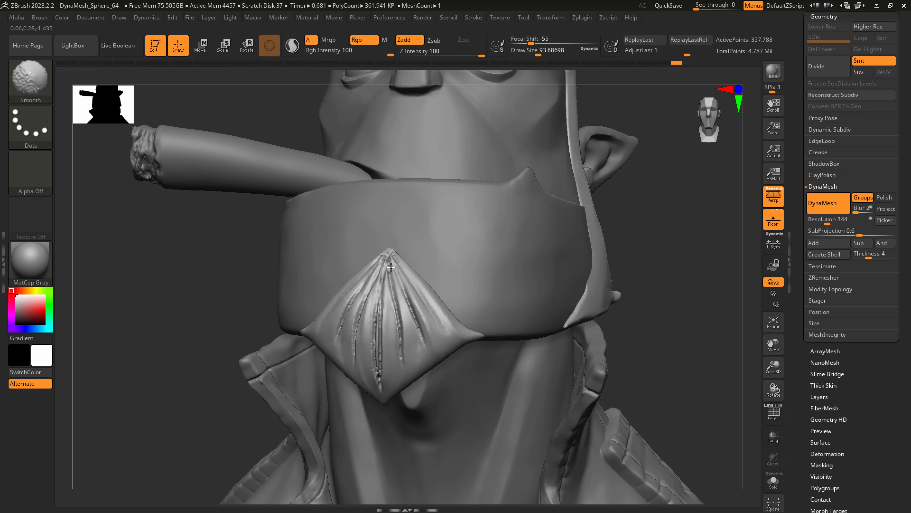
{"action": "left_click", "coordinate": [889, 198]}
{"action": "left_click_drag", "start_coordinate": [717, 322], "coordinate": [669, 382], "text": "ctrl"}
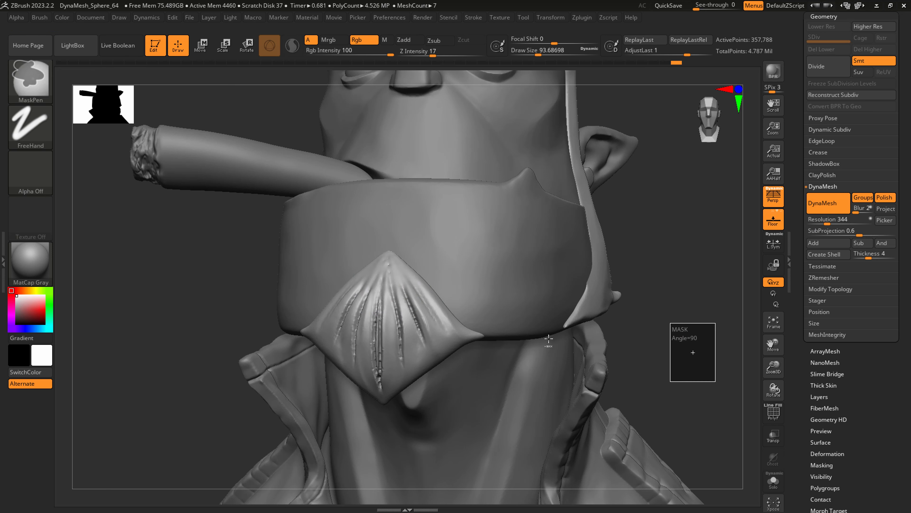
{"action": "left_click_drag", "start_coordinate": [387, 264], "coordinate": [385, 396], "text": "shift"}
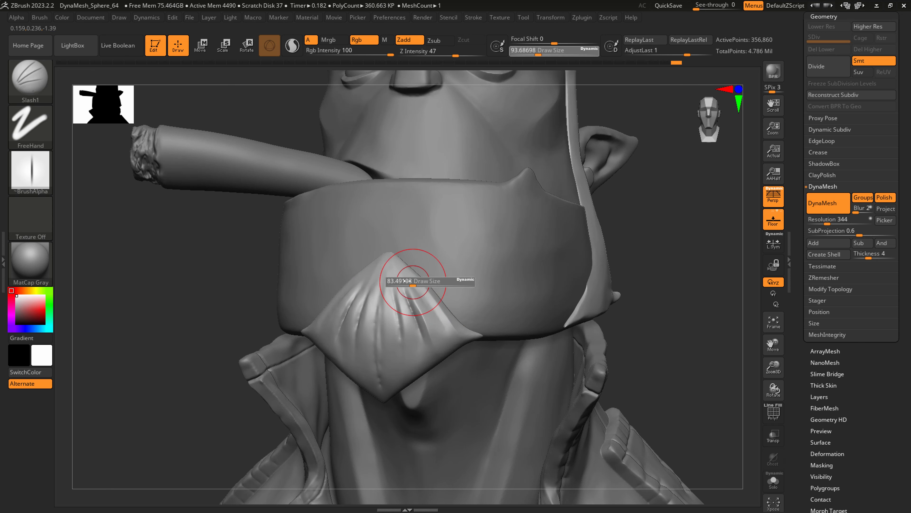
Remesh the goatee with DynaMesh at a resolution of 784 with Groups off.
{"action": "left_click_drag", "start_coordinate": [826, 220], "coordinate": [838, 220]}
{"action": "left_click_drag", "start_coordinate": [657, 383], "coordinate": [684, 327], "text": "ctrl"}
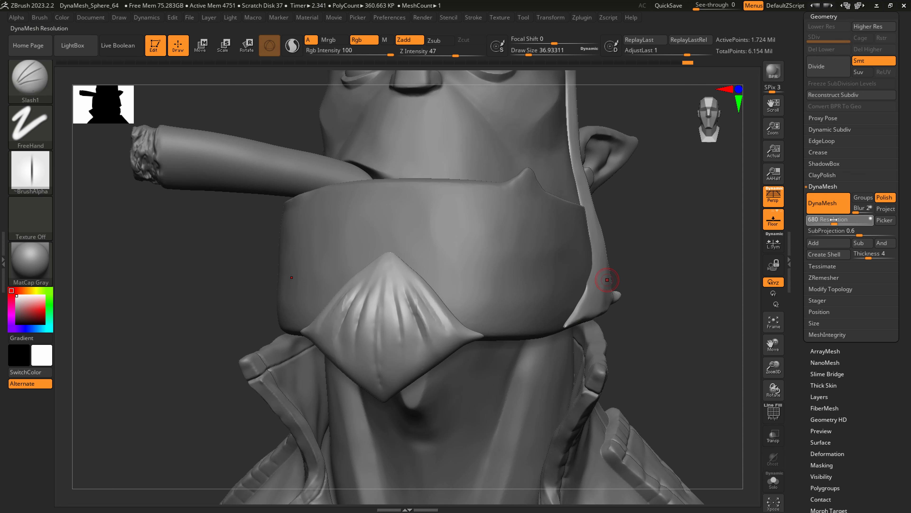
{"action": "key", "text": "shift"}
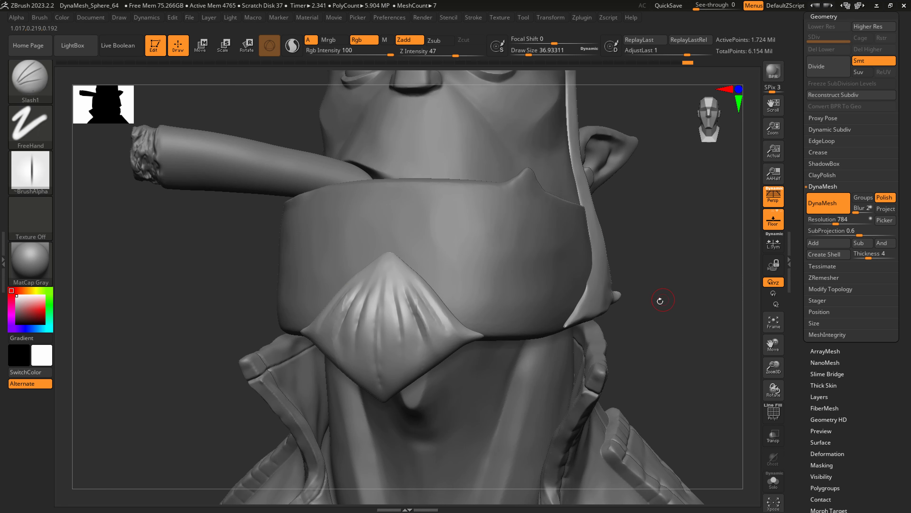
{"action": "left_click_drag", "start_coordinate": [656, 307], "coordinate": [695, 387], "text": "ctrl"}
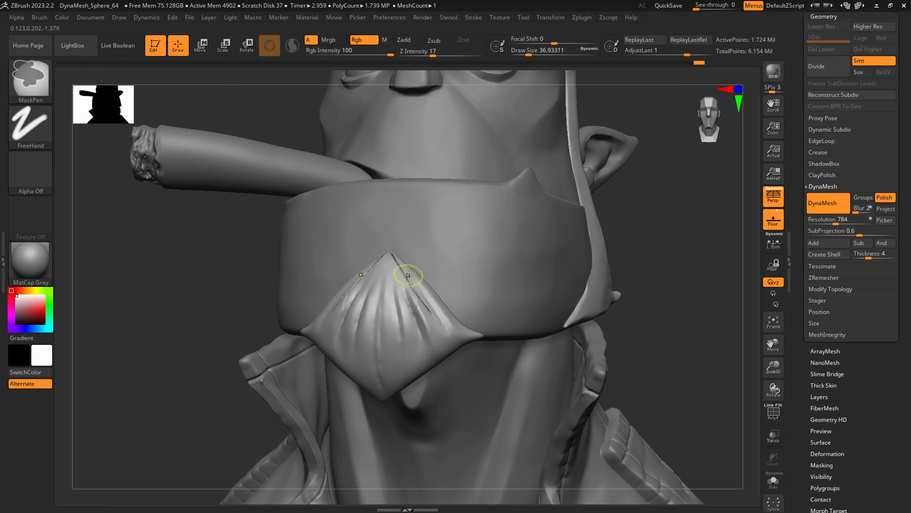
Carve fine hair strands from the goatee's upper tip downward with Slash1 at a draw size of about 51.
{"action": "key", "text": "s"}
{"action": "left_click_drag", "start_coordinate": [404, 274], "coordinate": [443, 325]}
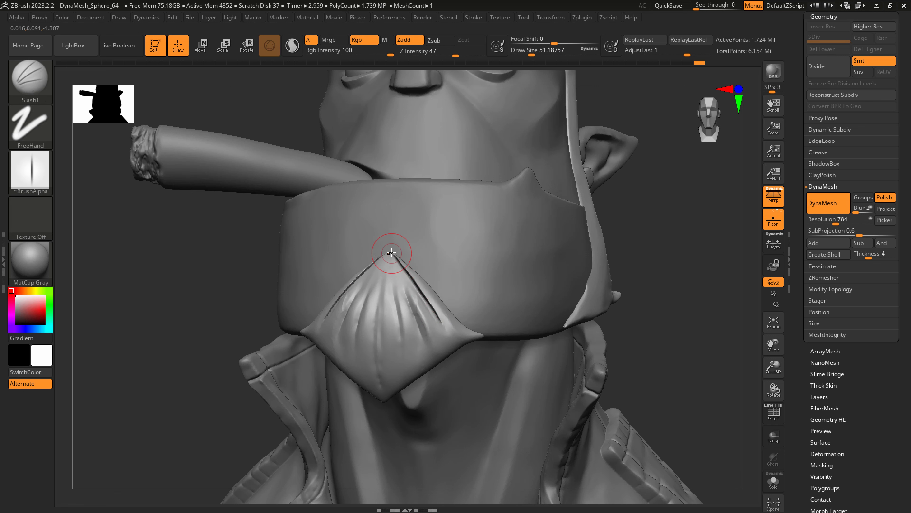
{"action": "left_click_drag", "start_coordinate": [391, 253], "coordinate": [422, 323]}
{"action": "mouse_move", "coordinate": [390, 256]}
{"action": "left_mouse_down"}
{"action": "mouse_move", "coordinate": [403, 334]}
{"action": "mouse_move", "coordinate": [383, 351]}
{"action": "left_mouse_up"}
{"action": "key", "text": "ctrl+z"}
{"action": "left_click_drag", "start_coordinate": [388, 255], "coordinate": [378, 353]}
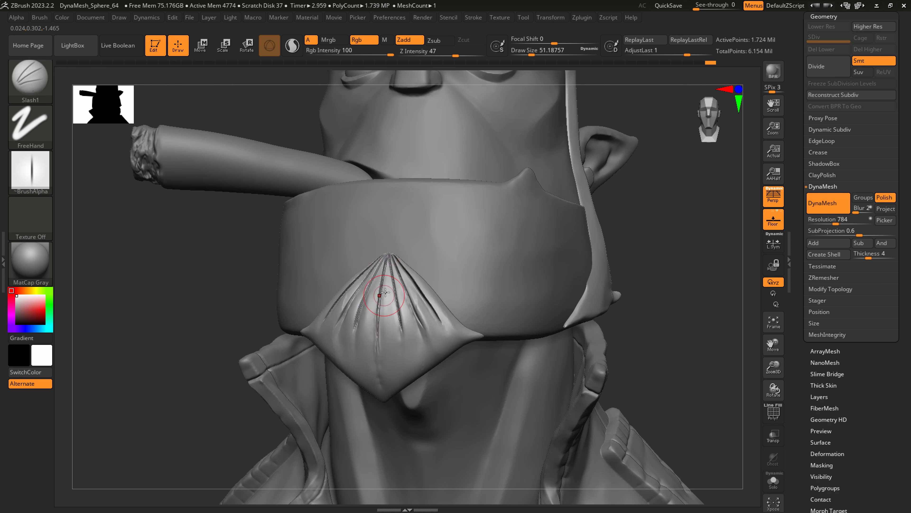
{"action": "left_click_drag", "start_coordinate": [389, 284], "coordinate": [394, 364]}
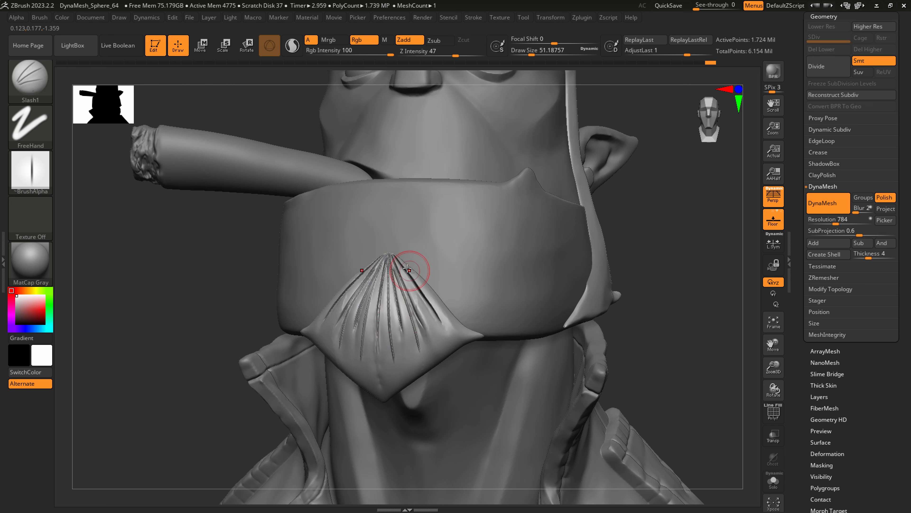
Smooth the goatee's strands at a draw size of 112 and remesh it with DynaMesh.
{"action": "key", "text": "shift"}
{"action": "mouse_move", "coordinate": [398, 255]}
{"action": "left_mouse_down", "text": "shift"}
{"action": "mouse_move", "coordinate": [394, 319]}
{"action": "mouse_move", "coordinate": [427, 285]}
{"action": "mouse_move", "coordinate": [432, 313]}
{"action": "left_mouse_up", "text": "shift"}
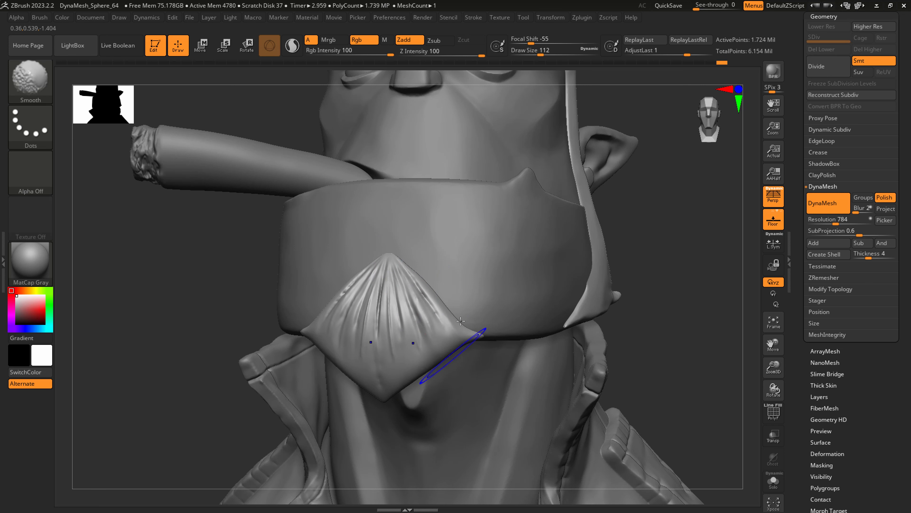
{"action": "left_click_drag", "start_coordinate": [705, 235], "coordinate": [695, 245], "text": "ctrl"}
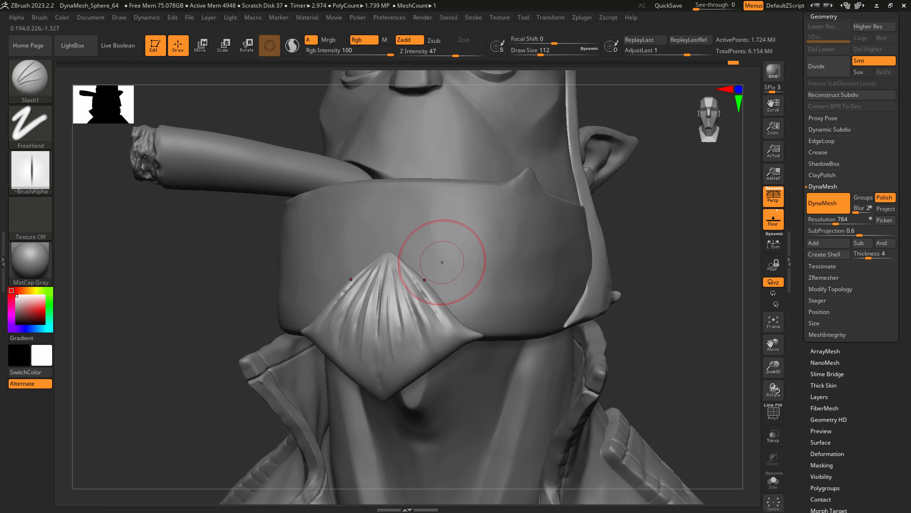
Deepen the goatee's grooves down toward its lower point with DamStandard at a draw size of about 49.
{"action": "key", "text": "s"}
{"action": "left_click_drag", "start_coordinate": [407, 272], "coordinate": [398, 267]}
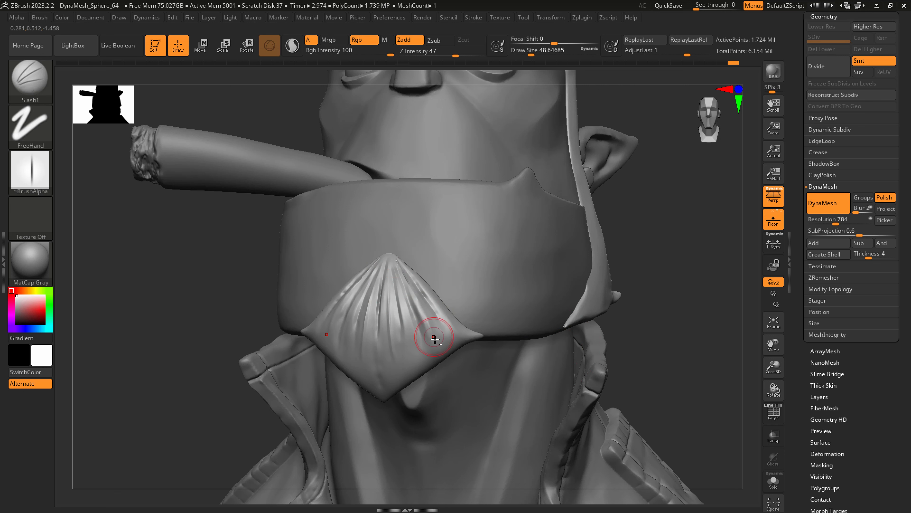
{"action": "key", "text": "b"}
{"action": "key", "text": "d"}
{"action": "key", "text": "s"}
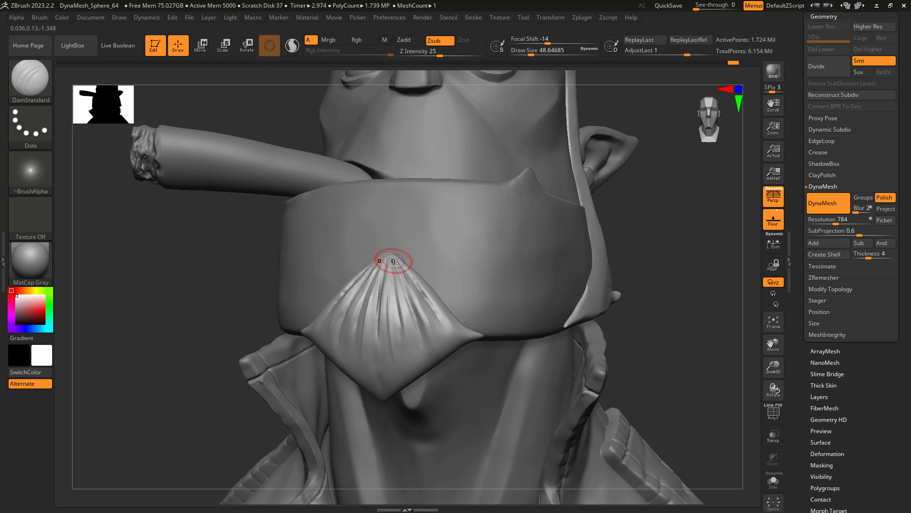
{"action": "left_click_drag", "start_coordinate": [394, 261], "coordinate": [411, 362]}
{"action": "mouse_move", "coordinate": [397, 288]}
{"action": "left_mouse_down"}
{"action": "mouse_move", "coordinate": [413, 365]}
{"action": "mouse_move", "coordinate": [402, 379]}
{"action": "mouse_move", "coordinate": [380, 364]}
{"action": "left_mouse_up"}
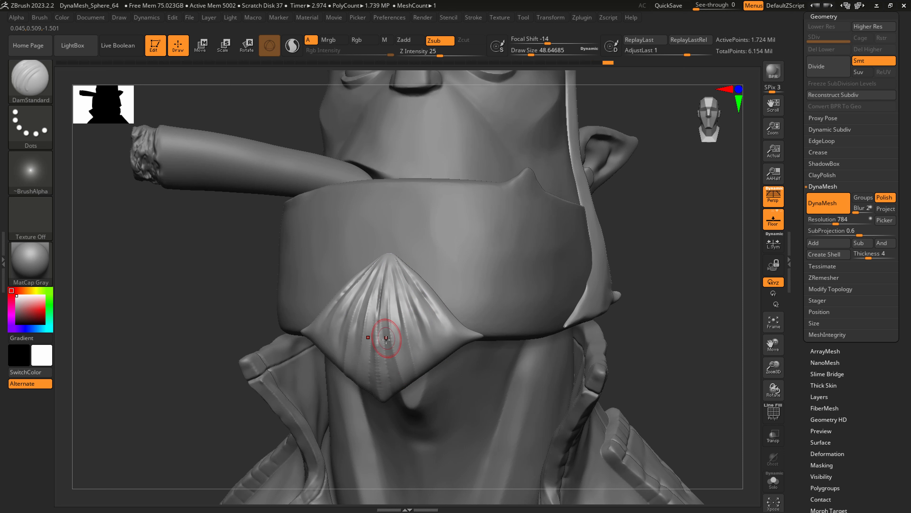
Smooth the goatee's lower grooves, remesh it at a DynaMesh resolution of 504, and polish the strands with hPolish.
{"action": "key", "text": "shift"}
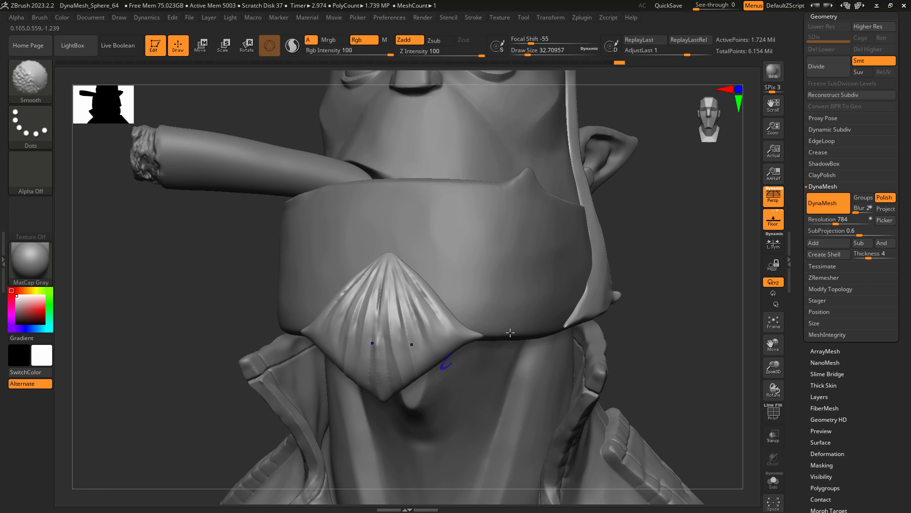
{"action": "left_click", "coordinate": [830, 220]}
{"action": "left_click_drag", "start_coordinate": [672, 355], "coordinate": [705, 315], "text": "ctrl"}
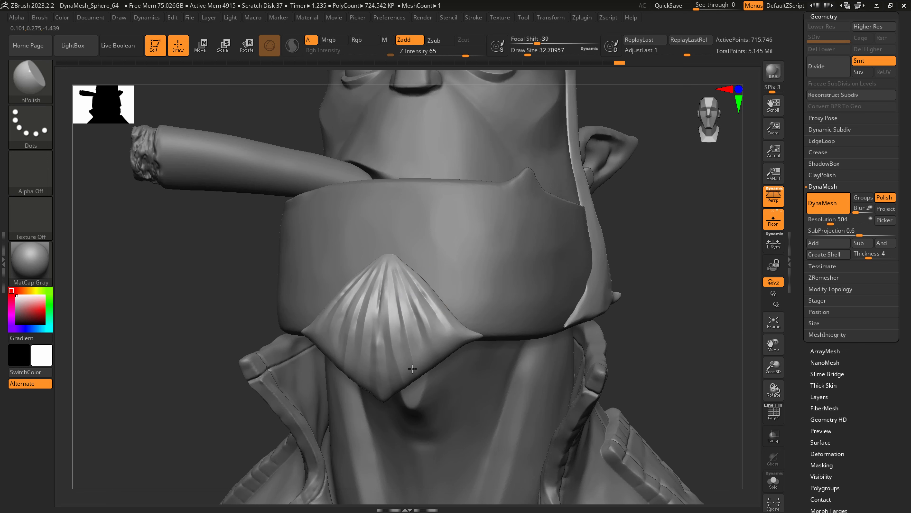
{"action": "mouse_move", "coordinate": [423, 341]}
{"action": "right_mouse_down", "text": "ctrl"}
{"action": "mouse_move", "coordinate": [483, 332]}
{"action": "mouse_move", "coordinate": [453, 347]}
{"action": "mouse_move", "coordinate": [399, 339]}
{"action": "mouse_move", "coordinate": [399, 325]}
{"action": "right_mouse_up", "text": "ctrl"}
Sharpen the grooves between the goatee's strands with DamStandard at a draw size of about 62.
{"action": "key", "text": "b"}
{"action": "key", "text": "d"}
{"action": "key", "text": "s"}
{"action": "key", "text": "s"}
{"action": "left_click_drag", "start_coordinate": [399, 328], "coordinate": [404, 327]}
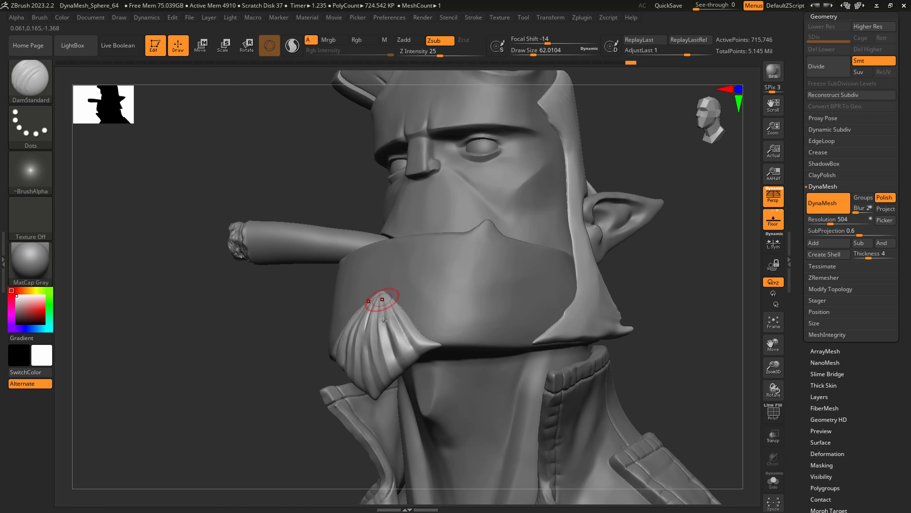
{"action": "left_click_drag", "start_coordinate": [384, 320], "coordinate": [396, 335]}
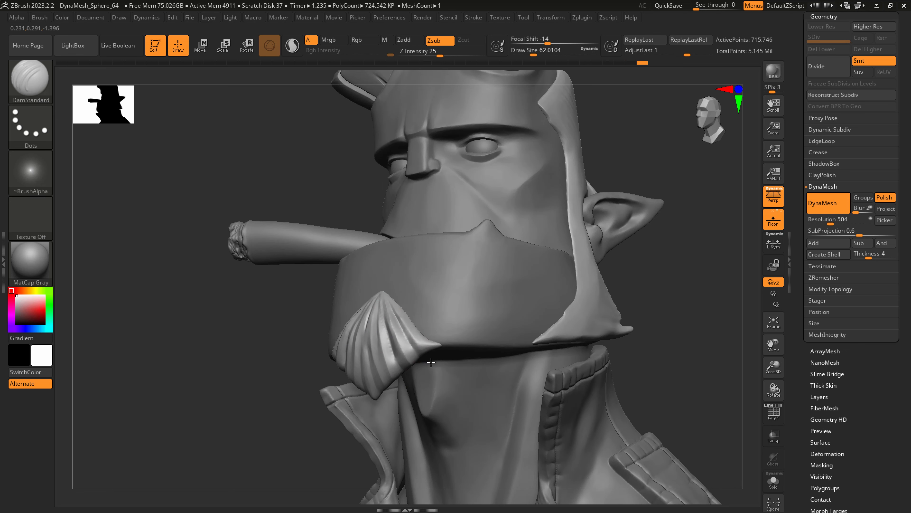
{"action": "left_click_drag", "start_coordinate": [396, 304], "coordinate": [401, 357], "text": "shift"}
Carve hair grooves along the lower front of the sideburn with DamStandard at a draw size of about 49 and smooth them.
{"action": "right_click_drag", "start_coordinate": [579, 311], "coordinate": [466, 377], "text": "alt"}
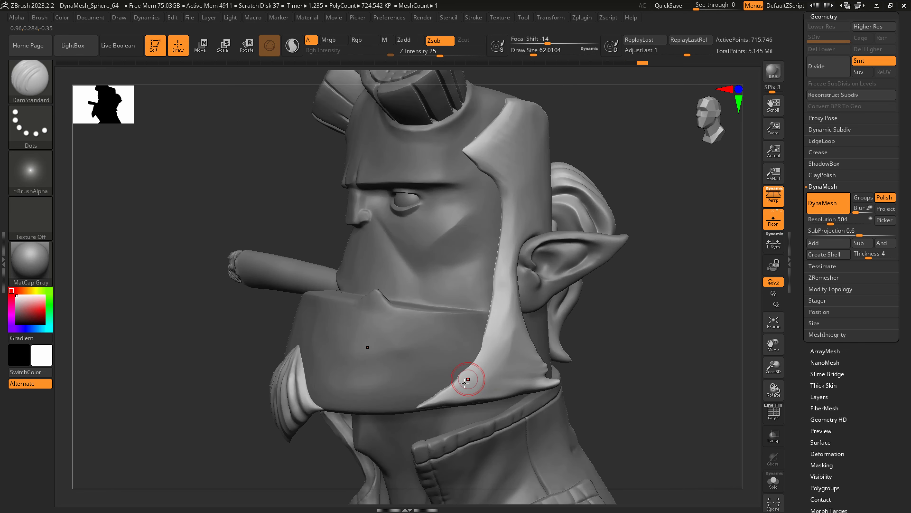
{"action": "left_click_drag", "start_coordinate": [467, 366], "coordinate": [469, 410]}
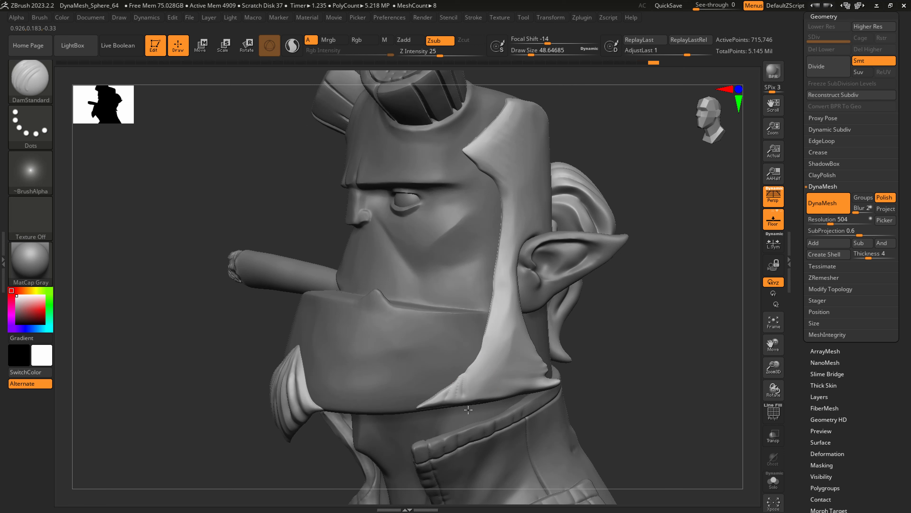
{"action": "left_click_drag", "start_coordinate": [471, 375], "coordinate": [474, 399]}
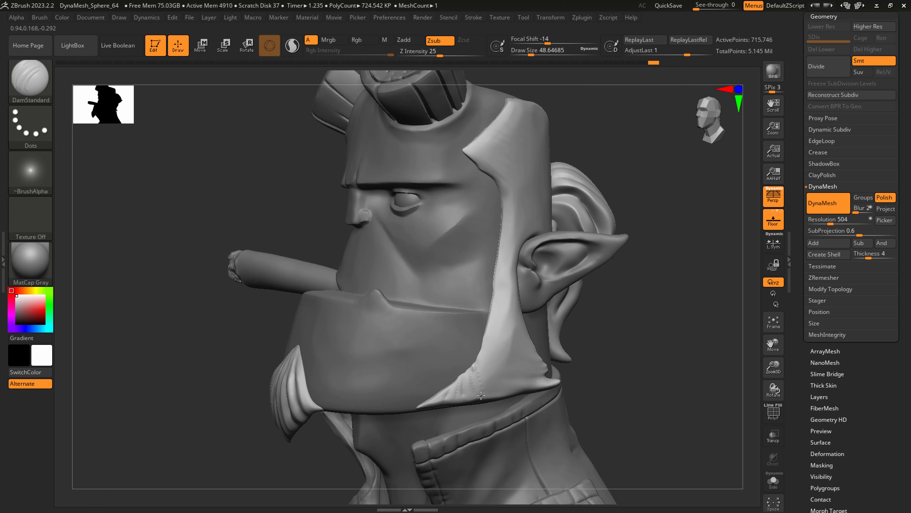
{"action": "left_click_drag", "start_coordinate": [480, 364], "coordinate": [492, 392]}
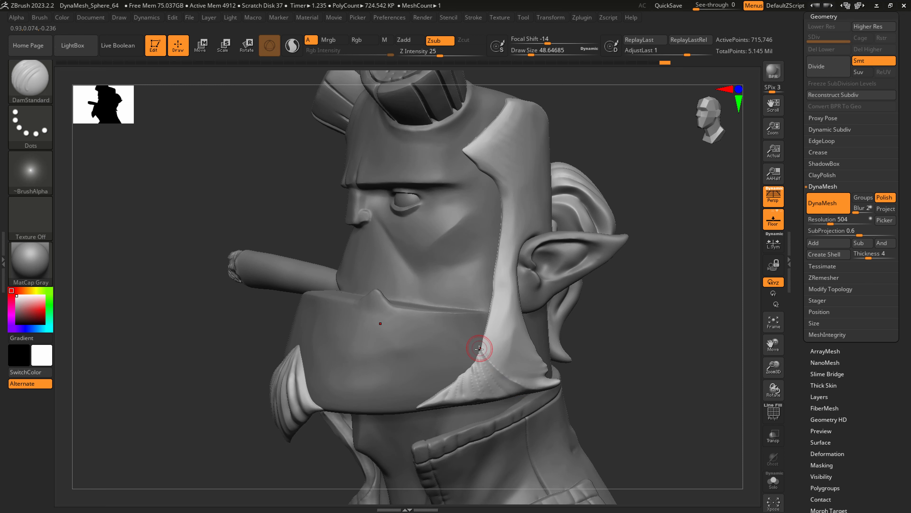
{"action": "left_click_drag", "start_coordinate": [506, 385], "coordinate": [526, 390], "text": "shift"}
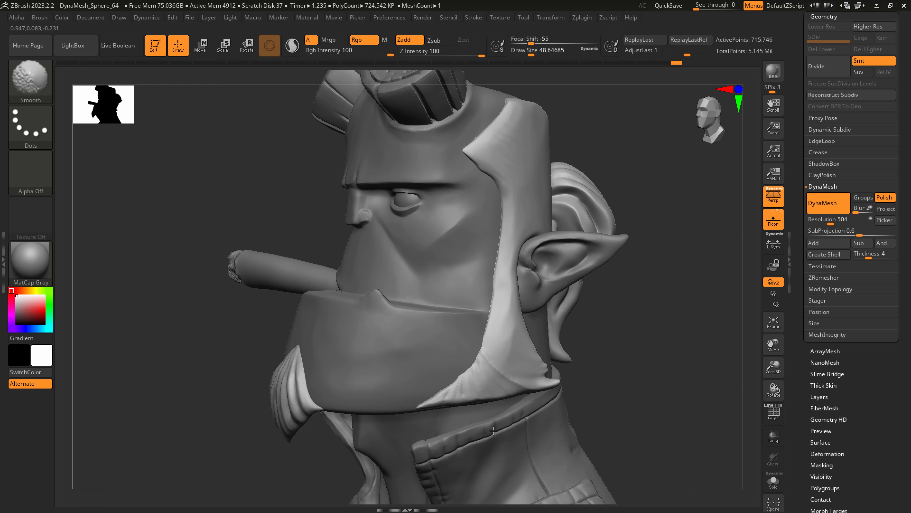
Carve hair strands along the sideburn with the Slash1 brush at a draw size of about 167 and Z intensity 6.
{"action": "key", "text": "b"}
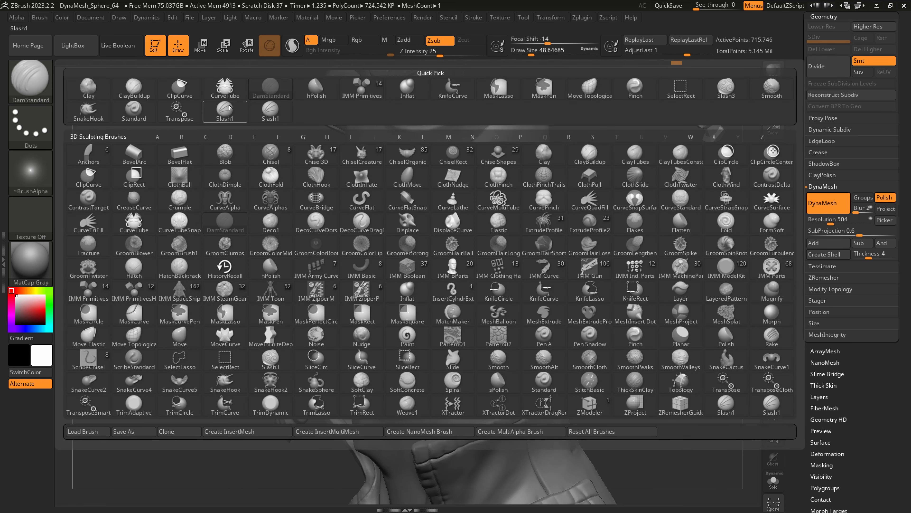
{"action": "left_click", "coordinate": [265, 110]}
{"action": "key", "text": "s"}
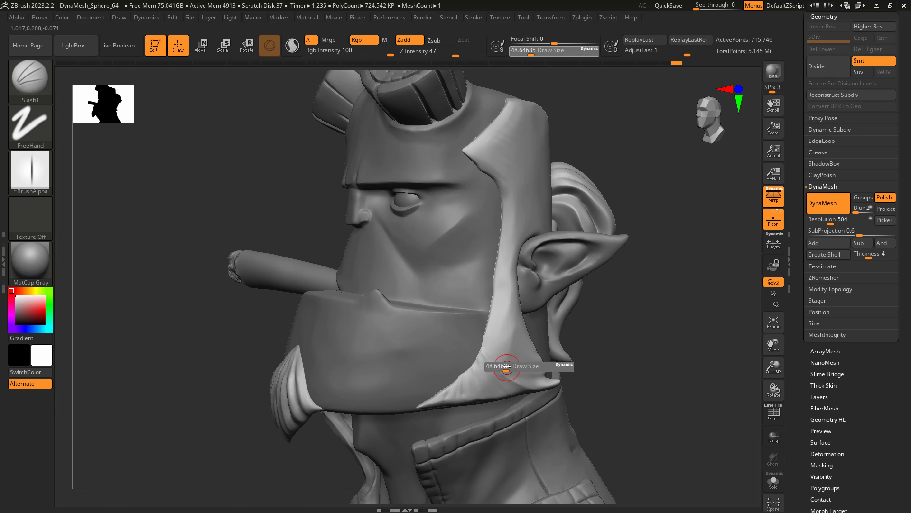
{"action": "left_click_drag", "start_coordinate": [507, 366], "coordinate": [516, 366]}
{"action": "key", "text": "u"}
{"action": "left_click_drag", "start_coordinate": [501, 153], "coordinate": [483, 153]}
{"action": "key", "text": "s"}
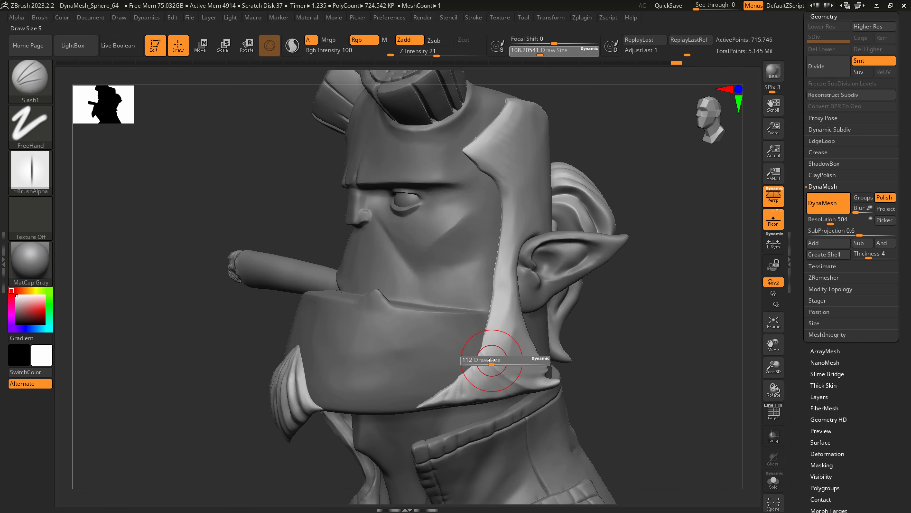
{"action": "left_click_drag", "start_coordinate": [493, 359], "coordinate": [502, 360]}
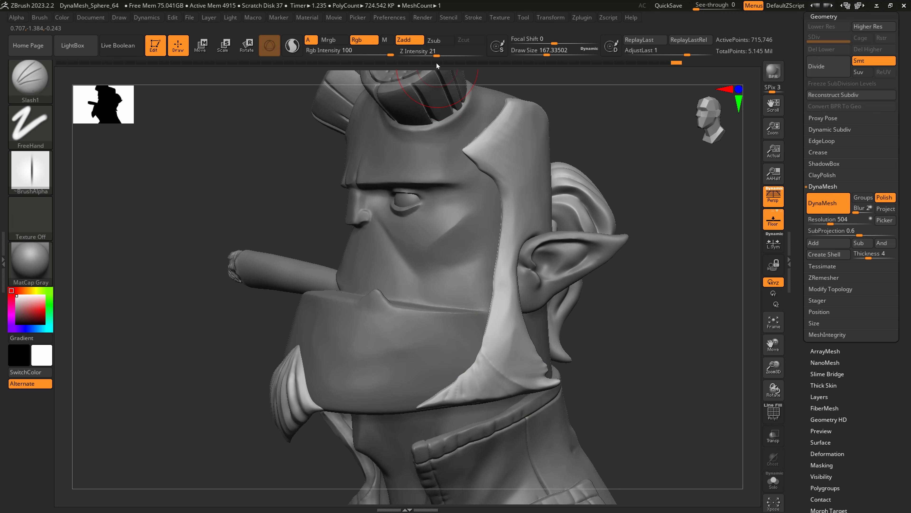
{"action": "left_click", "coordinate": [419, 54]}
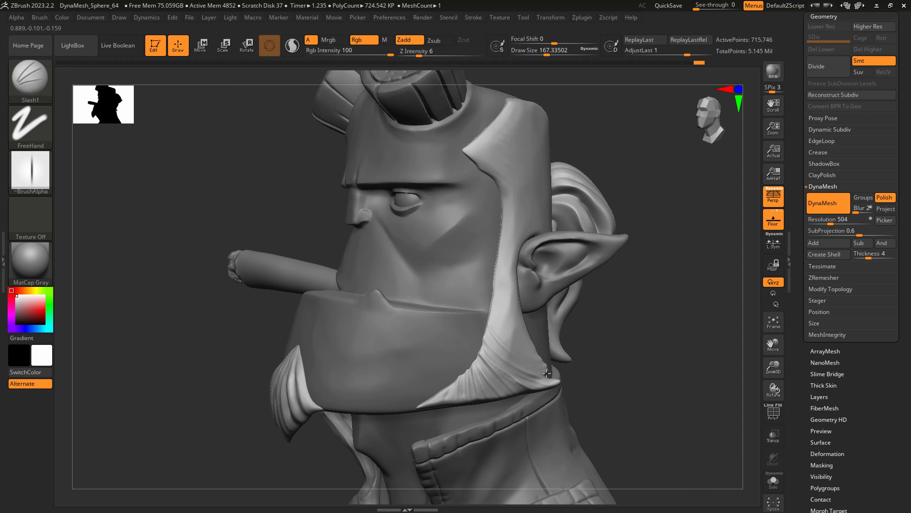
{"action": "left_click_drag", "start_coordinate": [503, 233], "coordinate": [528, 332]}
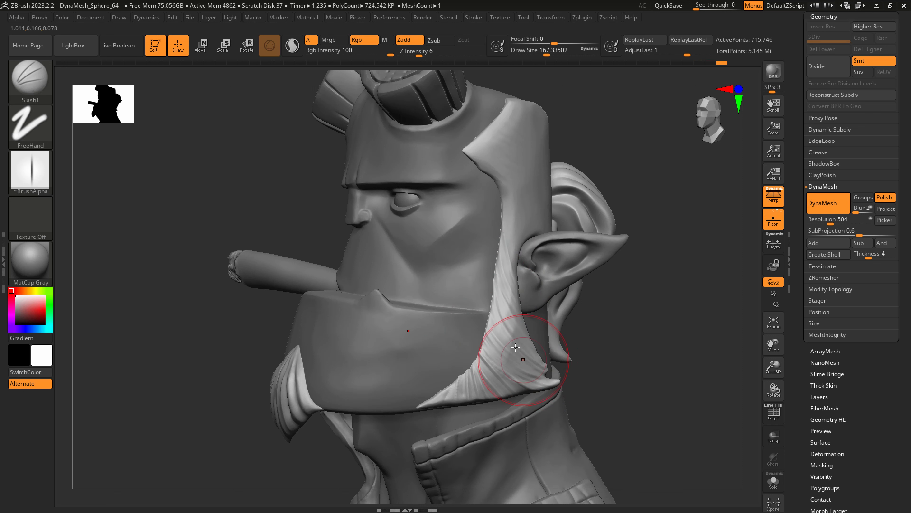
Carve flowing Slash1 hair strands from the temple hairline back across the side of the head above the ear.
{"action": "right_click_drag", "start_coordinate": [511, 343], "coordinate": [402, 343]}
{"action": "right_click_drag", "start_coordinate": [588, 355], "coordinate": [565, 440], "text": "alt"}
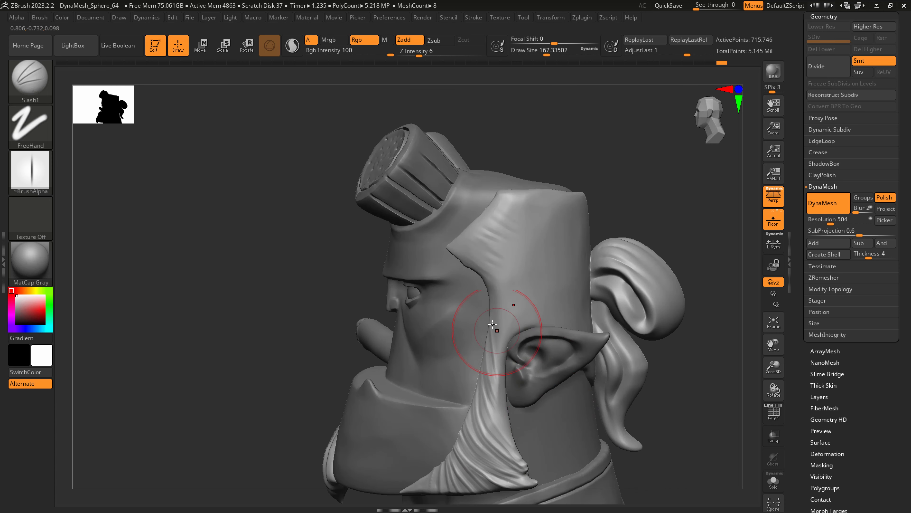
{"action": "left_click_drag", "start_coordinate": [490, 281], "coordinate": [523, 329]}
{"action": "left_click_drag", "start_coordinate": [476, 255], "coordinate": [554, 308]}
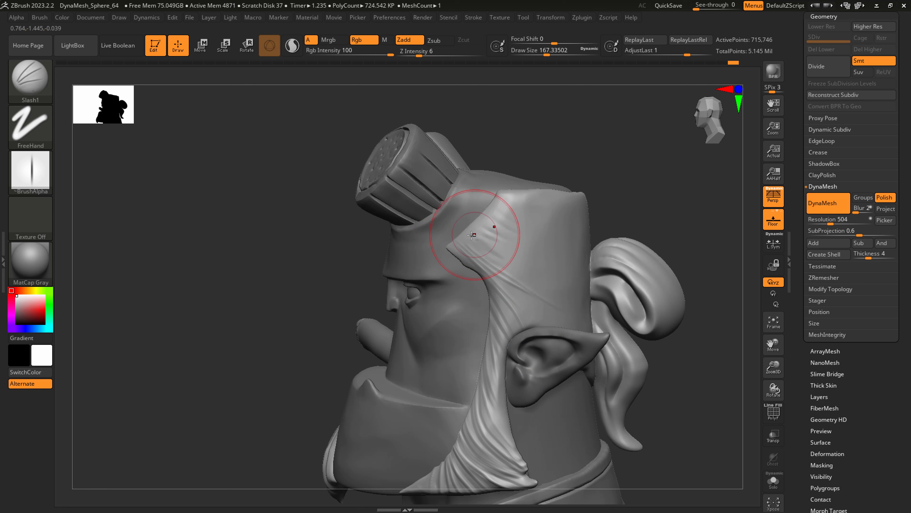
{"action": "mouse_move", "coordinate": [471, 236]}
{"action": "left_mouse_down"}
{"action": "mouse_move", "coordinate": [555, 286]}
{"action": "mouse_move", "coordinate": [554, 275]}
{"action": "left_mouse_up"}
{"action": "mouse_move", "coordinate": [477, 220]}
{"action": "left_mouse_down"}
{"action": "mouse_move", "coordinate": [544, 259]}
{"action": "mouse_move", "coordinate": [557, 253]}
{"action": "left_mouse_up"}
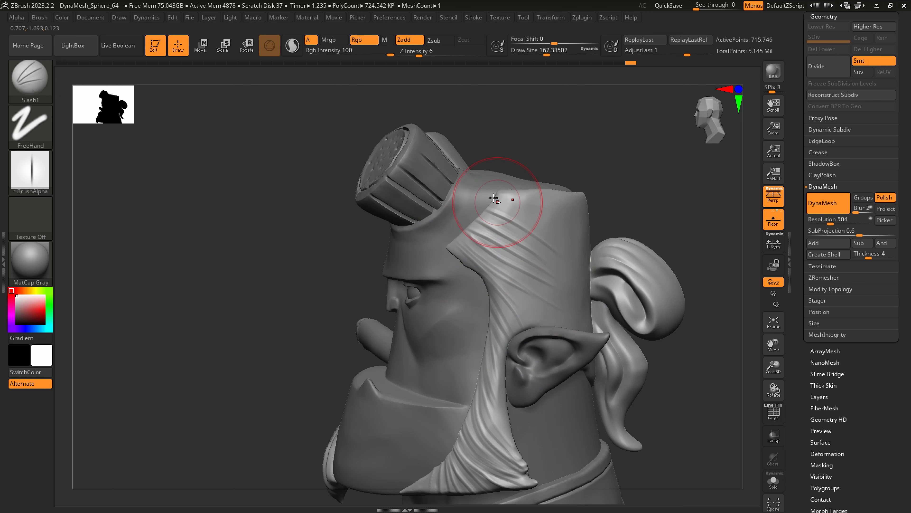
{"action": "left_click_drag", "start_coordinate": [496, 204], "coordinate": [561, 239]}
{"action": "left_click_drag", "start_coordinate": [499, 200], "coordinate": [566, 231]}
{"action": "mouse_move", "coordinate": [510, 194]}
{"action": "left_mouse_down"}
{"action": "mouse_move", "coordinate": [581, 231]}
{"action": "mouse_move", "coordinate": [537, 216]}
{"action": "mouse_move", "coordinate": [538, 248]}
{"action": "left_mouse_up"}
{"action": "mouse_move", "coordinate": [479, 237]}
{"action": "left_mouse_down"}
{"action": "mouse_move", "coordinate": [546, 273]}
{"action": "mouse_move", "coordinate": [546, 315]}
{"action": "left_mouse_up"}
Carve finer Slash1 strands from the goatee's upper peak down to its lower edge at Z intensity 6.
{"action": "right_click_drag", "start_coordinate": [537, 337], "coordinate": [630, 286], "text": "alt"}
{"action": "mouse_move", "coordinate": [549, 326]}
{"action": "right_mouse_down"}
{"action": "mouse_move", "coordinate": [529, 386]}
{"action": "mouse_move", "coordinate": [470, 369]}
{"action": "mouse_move", "coordinate": [449, 385]}
{"action": "mouse_move", "coordinate": [463, 420]}
{"action": "right_mouse_up"}
{"action": "right_click_drag", "start_coordinate": [463, 402], "coordinate": [432, 381]}
{"action": "mouse_move", "coordinate": [433, 375]}
{"action": "left_mouse_down", "text": "shift"}
{"action": "mouse_move", "coordinate": [428, 365]}
{"action": "mouse_move", "coordinate": [445, 386]}
{"action": "left_mouse_up", "text": "shift"}
{"action": "left_click_drag", "start_coordinate": [444, 338], "coordinate": [494, 431]}
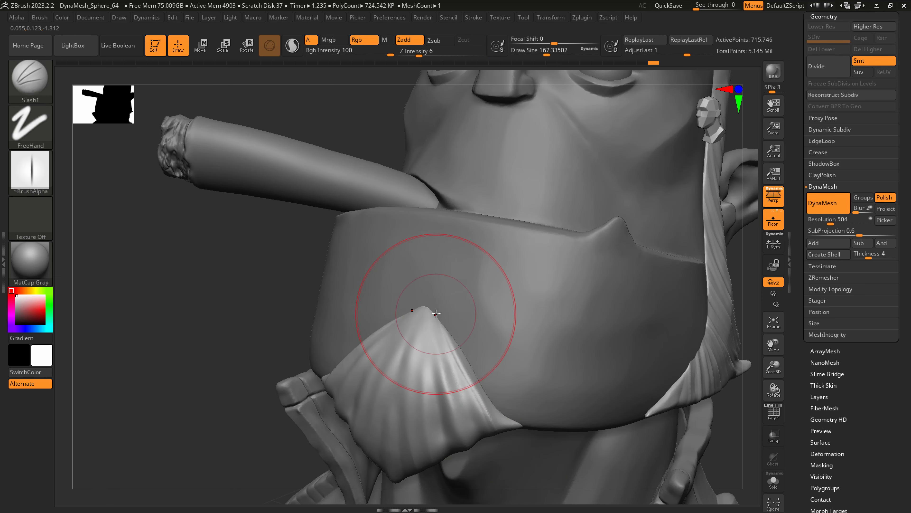
{"action": "mouse_move", "coordinate": [432, 318]}
{"action": "left_mouse_down"}
{"action": "mouse_move", "coordinate": [474, 413]}
{"action": "mouse_move", "coordinate": [443, 369]}
{"action": "mouse_move", "coordinate": [462, 426]}
{"action": "mouse_move", "coordinate": [446, 449]}
{"action": "left_mouse_up"}
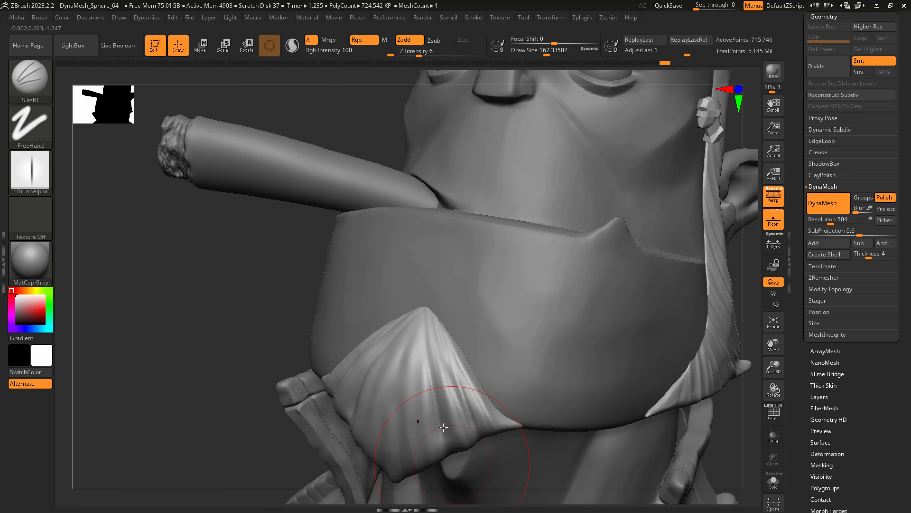
{"action": "left_click_drag", "start_coordinate": [423, 315], "coordinate": [433, 466]}
{"action": "left_click_drag", "start_coordinate": [422, 311], "coordinate": [420, 419]}
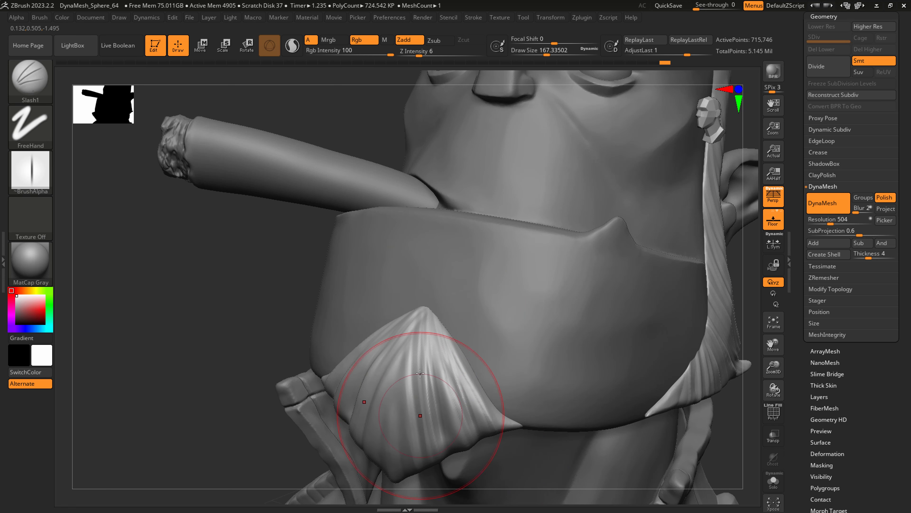
{"action": "mouse_move", "coordinate": [423, 311]}
{"action": "left_mouse_down"}
{"action": "mouse_move", "coordinate": [396, 372]}
{"action": "mouse_move", "coordinate": [399, 363]}
{"action": "mouse_move", "coordinate": [408, 391]}
{"action": "mouse_move", "coordinate": [410, 351]}
{"action": "mouse_move", "coordinate": [397, 433]}
{"action": "left_mouse_up"}
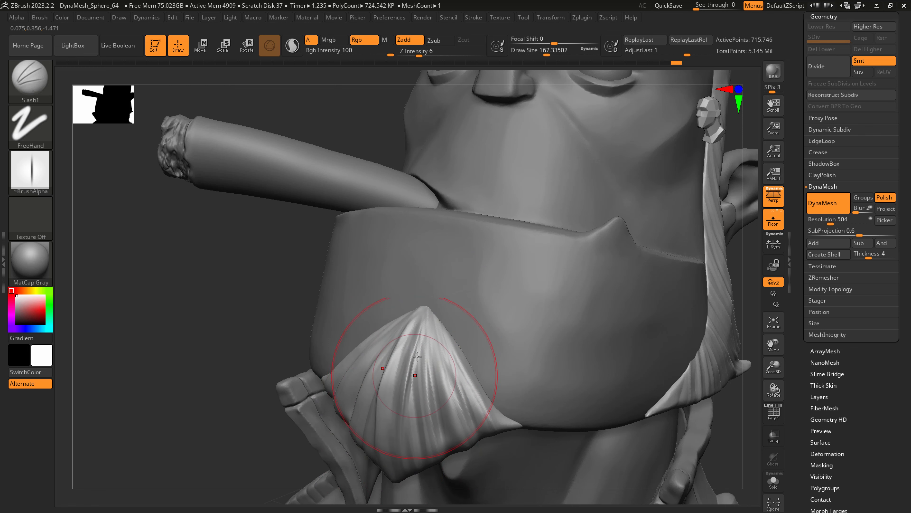
{"action": "left_click_drag", "start_coordinate": [423, 318], "coordinate": [415, 407]}
Carve Slash1 hair strands across the back of the head, converging from the crown and behind the ear toward the bun.
{"action": "mouse_move", "coordinate": [448, 379]}
{"action": "right_mouse_down", "text": "alt"}
{"action": "mouse_move", "coordinate": [435, 362]}
{"action": "mouse_move", "coordinate": [323, 347]}
{"action": "right_mouse_up", "text": "alt"}
{"action": "right_click_drag", "start_coordinate": [517, 365], "coordinate": [413, 348]}
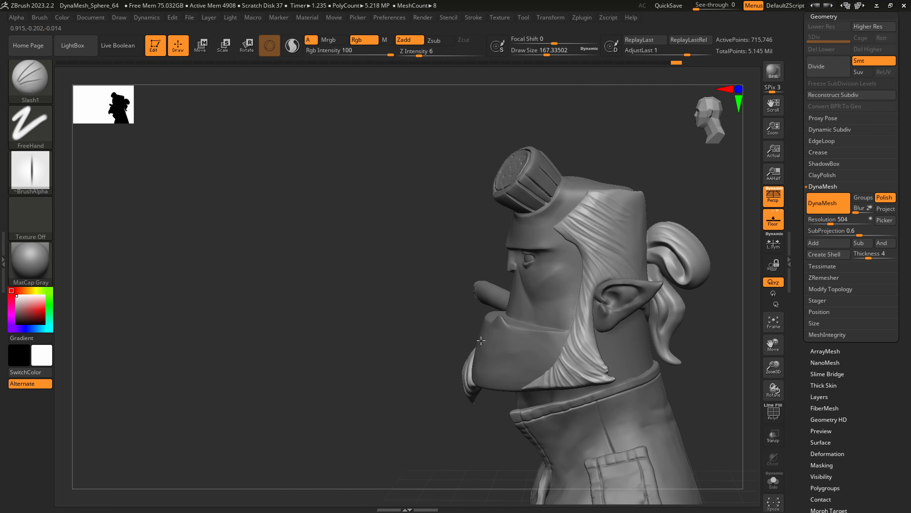
{"action": "right_click_drag", "start_coordinate": [577, 331], "coordinate": [402, 323], "text": "alt"}
{"action": "left_click_drag", "start_coordinate": [452, 237], "coordinate": [510, 306]}
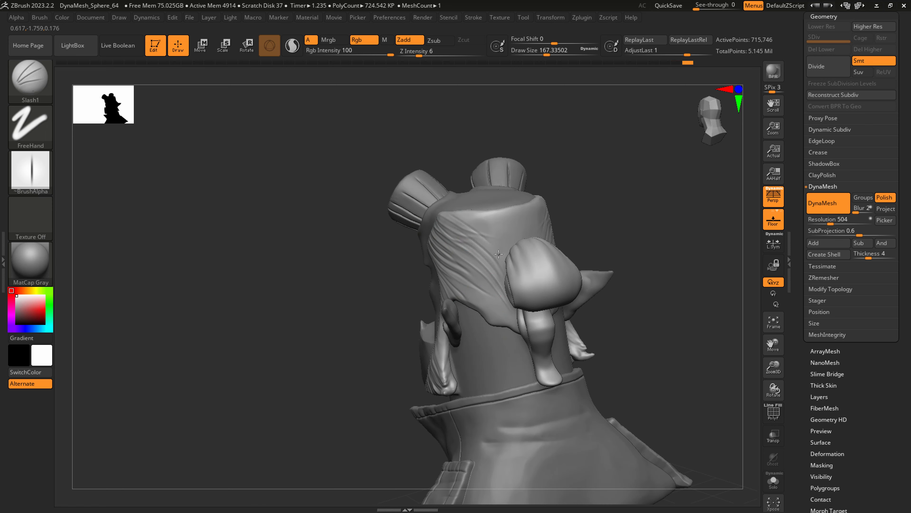
{"action": "left_click_drag", "start_coordinate": [460, 211], "coordinate": [504, 249]}
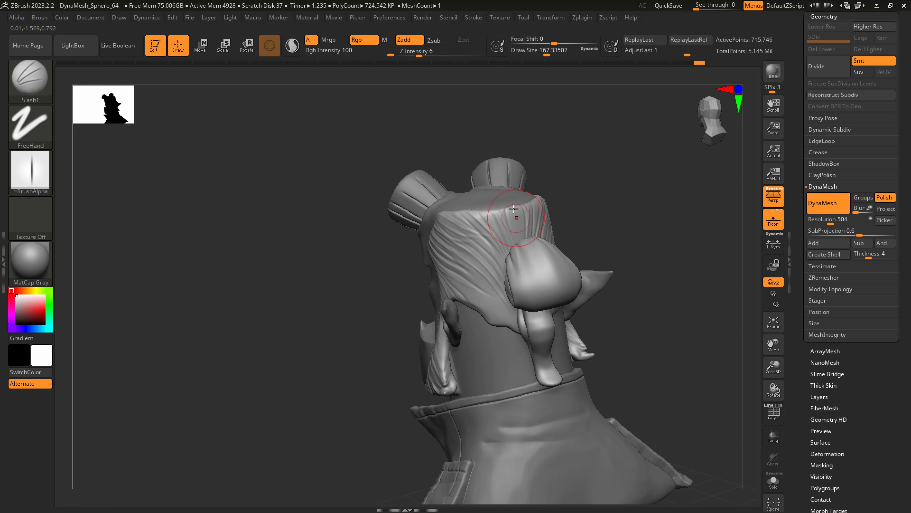
{"action": "left_click_drag", "start_coordinate": [517, 210], "coordinate": [524, 245]}
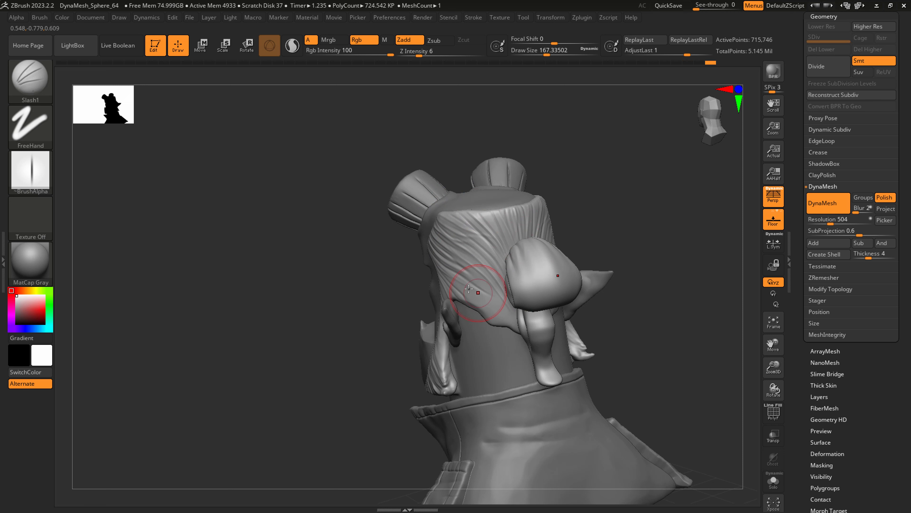
{"action": "left_click_drag", "start_coordinate": [473, 289], "coordinate": [504, 320]}
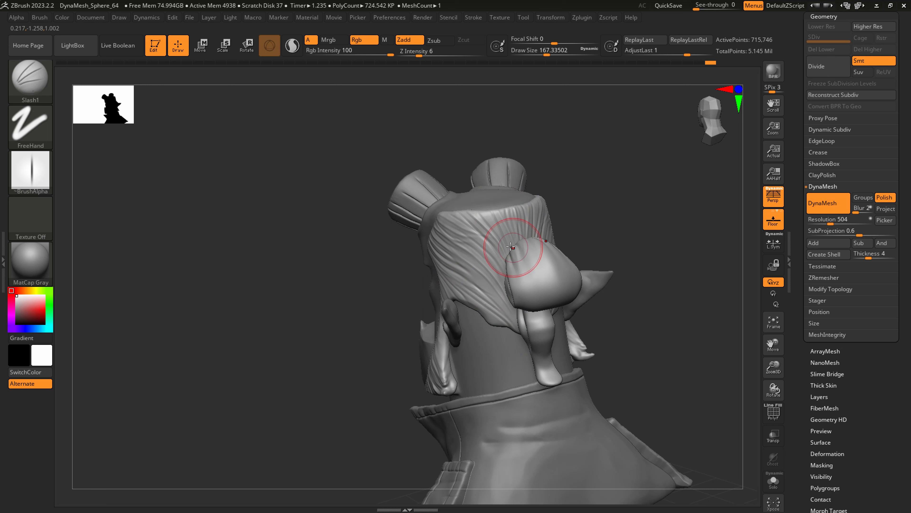
Carve lengthwise Slash1 hair strands over the bun and down the hanging ponytail.
{"action": "mouse_move", "coordinate": [514, 247]}
{"action": "left_mouse_down", "text": "alt"}
{"action": "mouse_move", "coordinate": [526, 293]}
{"action": "mouse_move", "coordinate": [529, 268]}
{"action": "mouse_move", "coordinate": [542, 295]}
{"action": "mouse_move", "coordinate": [523, 298]}
{"action": "left_mouse_up", "text": "alt"}
{"action": "key", "text": "s"}
{"action": "left_click_drag", "start_coordinate": [528, 248], "coordinate": [556, 303], "text": "alt"}
{"action": "left_click_drag", "start_coordinate": [539, 248], "coordinate": [552, 301]}
{"action": "left_click_drag", "start_coordinate": [541, 255], "coordinate": [550, 302]}
{"action": "left_click_drag", "start_coordinate": [540, 251], "coordinate": [564, 303]}
{"action": "key", "text": "["}
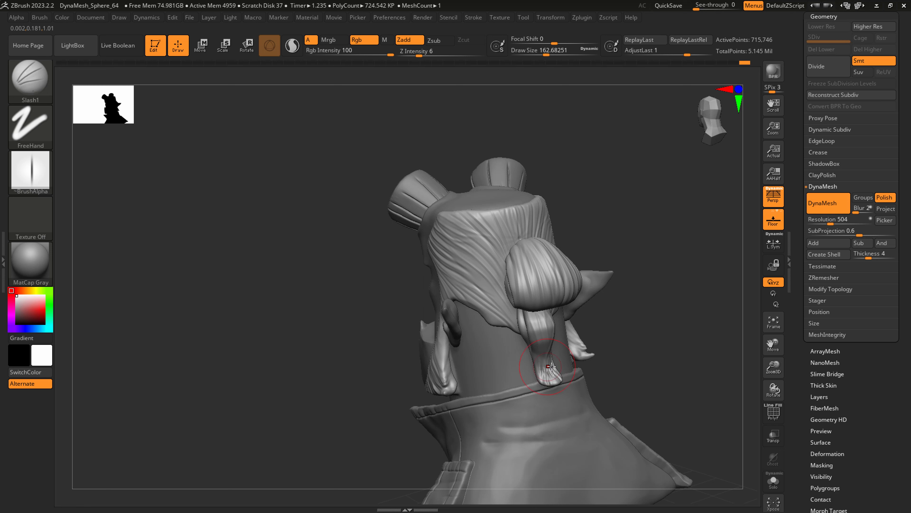
Pull the ponytail's end out into pointed tips with SnakeHook at a draw size of about 46 and adjust its shape.
{"action": "right_click_drag", "start_coordinate": [549, 379], "coordinate": [574, 377]}
{"action": "key", "text": "b"}
{"action": "key", "text": "s"}
{"action": "key", "text": "h"}
{"action": "key", "text": "s"}
{"action": "left_click_drag", "start_coordinate": [563, 379], "coordinate": [545, 379]}
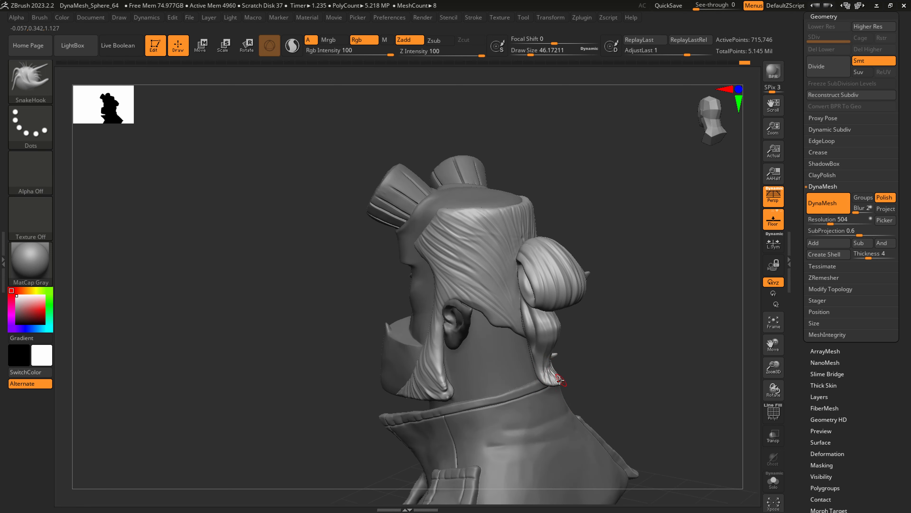
{"action": "right_click_drag", "start_coordinate": [559, 385], "coordinate": [575, 355]}
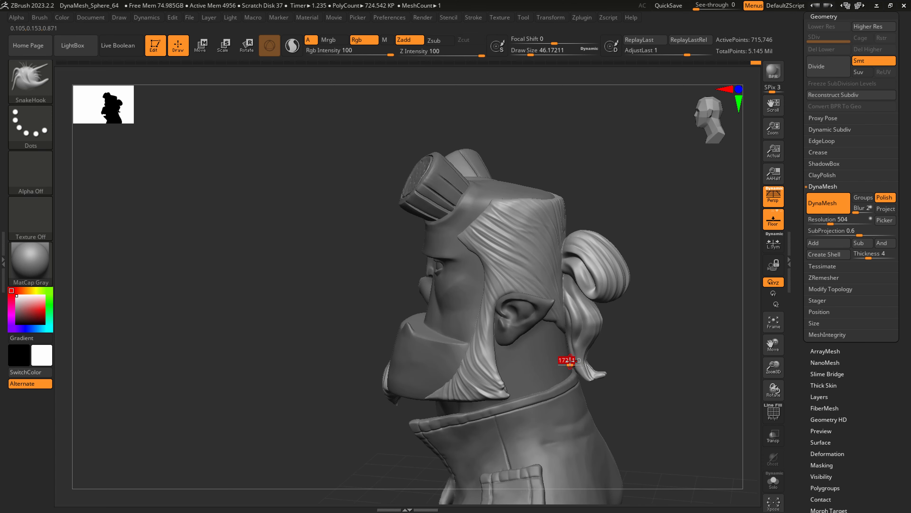
{"action": "left_click_drag", "start_coordinate": [570, 360], "coordinate": [577, 364]}
{"action": "mouse_move", "coordinate": [577, 364]}
{"action": "right_mouse_down"}
{"action": "mouse_move", "coordinate": [602, 342]}
{"action": "mouse_move", "coordinate": [548, 330]}
{"action": "right_mouse_up"}
{"action": "right_click_drag", "start_coordinate": [548, 329], "coordinate": [567, 310], "text": "ctrl"}
Polish the head's broad jaw surface with hPolish at a draw size of about 83 and a focal shift of -46.
{"action": "right_click_drag", "start_coordinate": [600, 354], "coordinate": [458, 363]}
{"action": "left_click", "coordinate": [394, 315], "text": "alt"}
{"action": "key", "text": "b"}
{"action": "key", "text": "h"}
{"action": "key", "text": "p"}
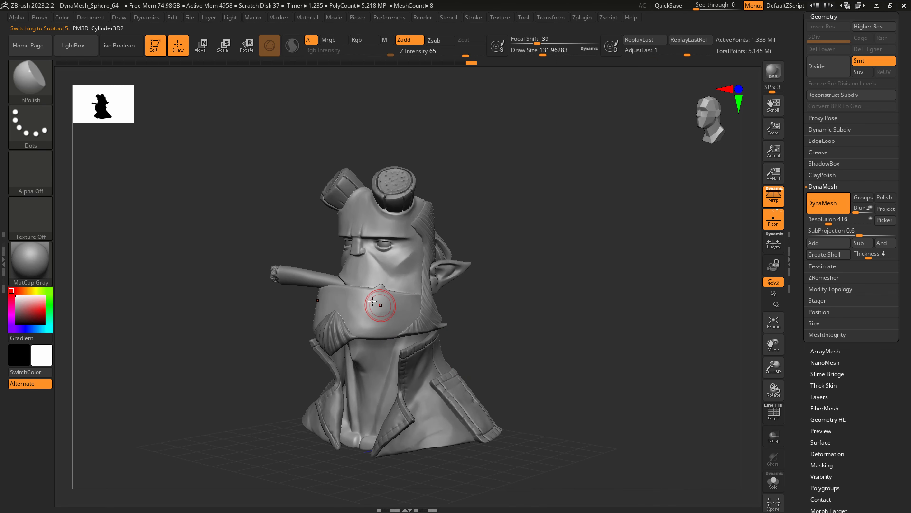
{"action": "left_click_drag", "start_coordinate": [379, 321], "coordinate": [385, 321]}
{"action": "right_click_drag", "start_coordinate": [383, 309], "coordinate": [384, 312], "text": "ctrl"}
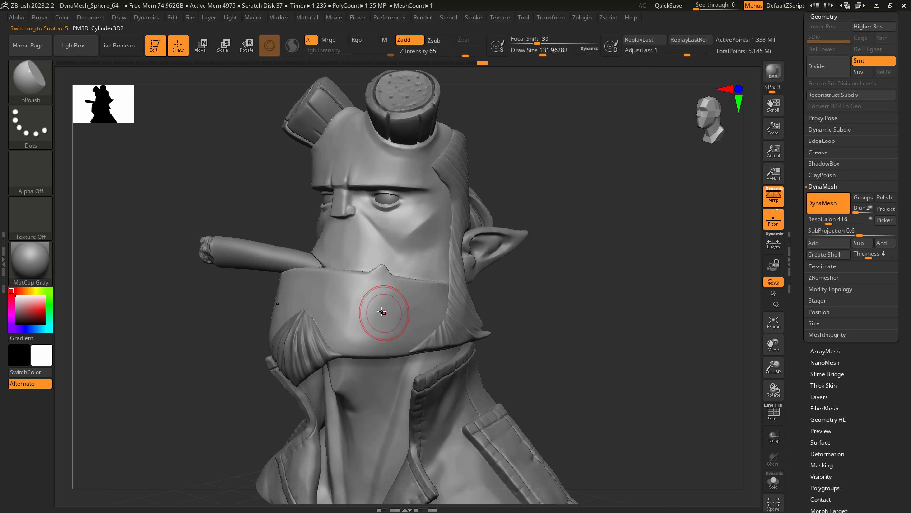
{"action": "key", "text": "s"}
{"action": "left_click_drag", "start_coordinate": [384, 312], "coordinate": [369, 309]}
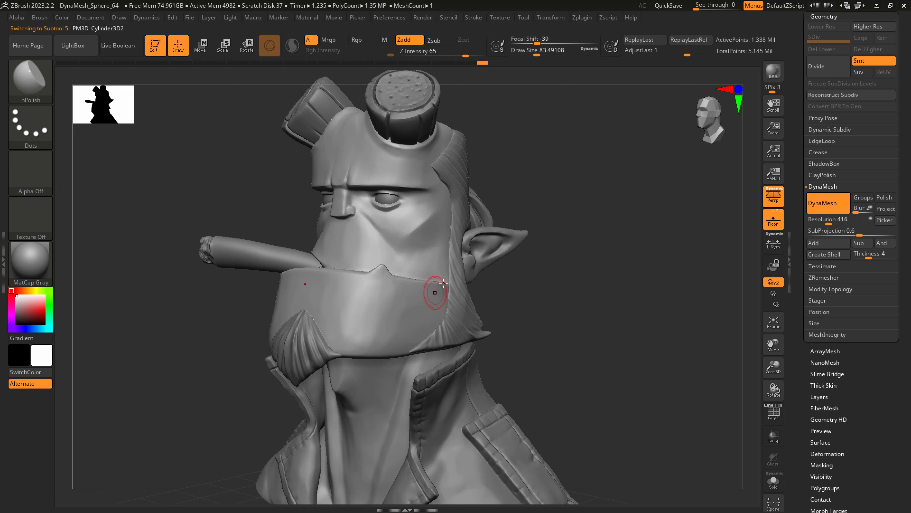
{"action": "left_click_drag", "start_coordinate": [537, 41], "coordinate": [559, 40]}
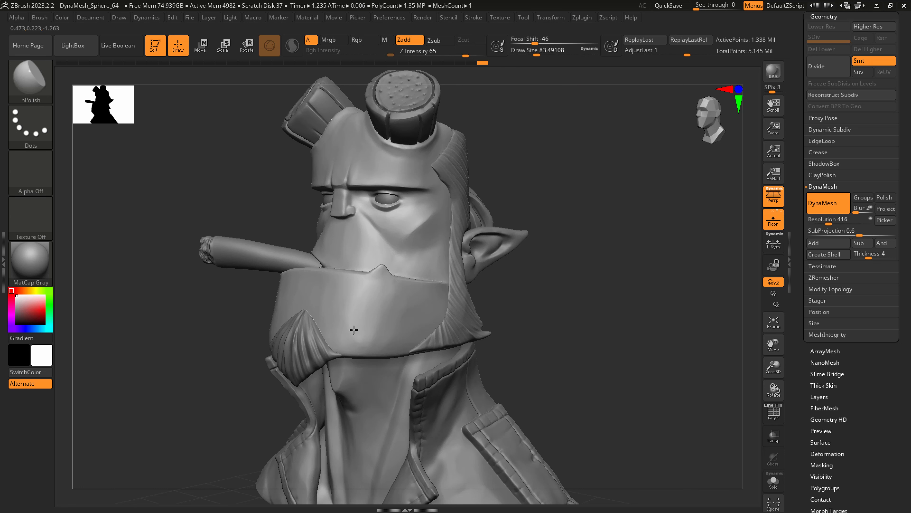
Flatten the jaw's planes further with hPolish at Z intensity 91 and a draw size of about 65.
{"action": "left_click_drag", "start_coordinate": [466, 55], "coordinate": [478, 55]}
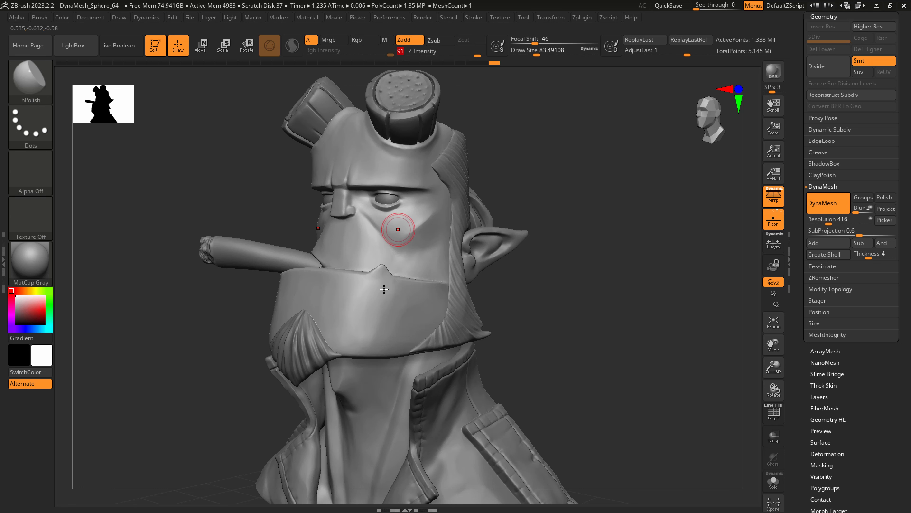
{"action": "key", "text": "s"}
{"action": "left_click_drag", "start_coordinate": [387, 322], "coordinate": [383, 322]}
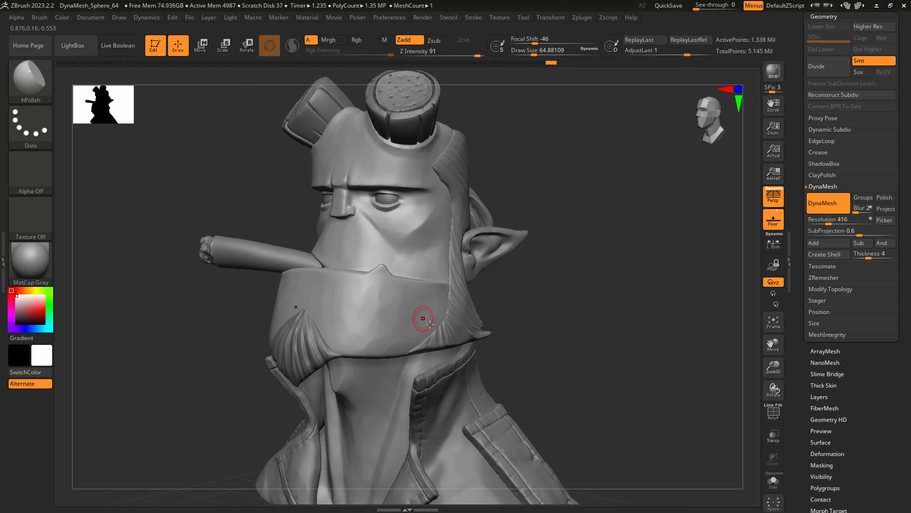
{"action": "right_click_drag", "start_coordinate": [430, 324], "coordinate": [416, 296], "text": "ctrl"}
Polish the cheek planes below the eye with hPolish at a draw size of about 46.
{"action": "right_click_drag", "start_coordinate": [422, 261], "coordinate": [434, 295], "text": "ctrl"}
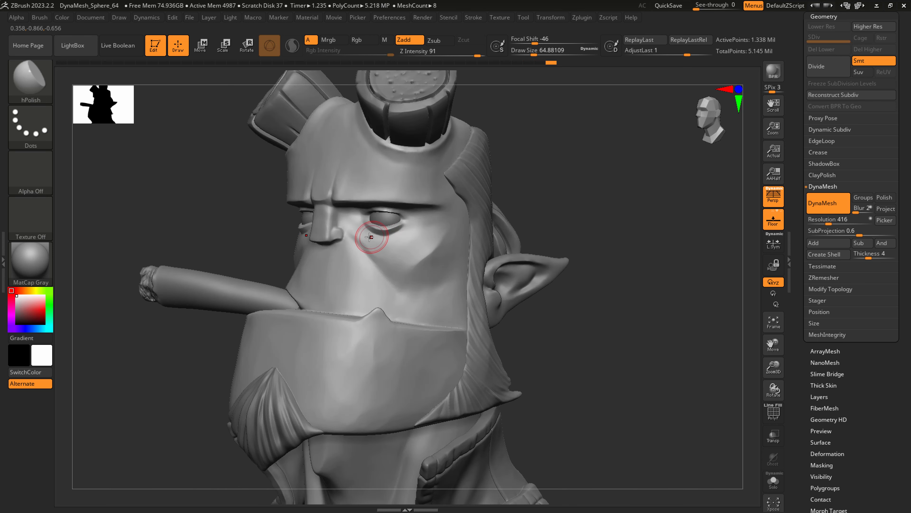
{"action": "key", "text": "s"}
{"action": "left_click_drag", "start_coordinate": [365, 237], "coordinate": [365, 240]}
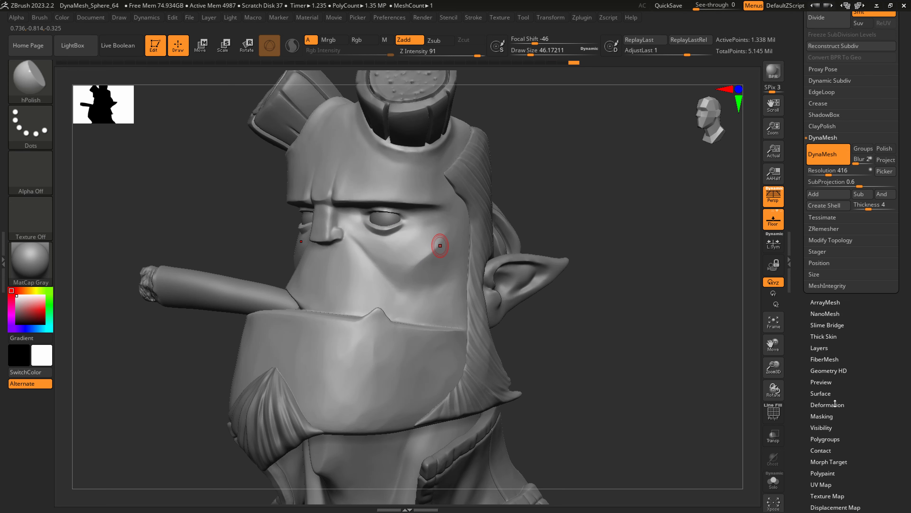
Open the Deformation settings for the head mesh.
{"action": "left_click", "coordinate": [868, 403]}
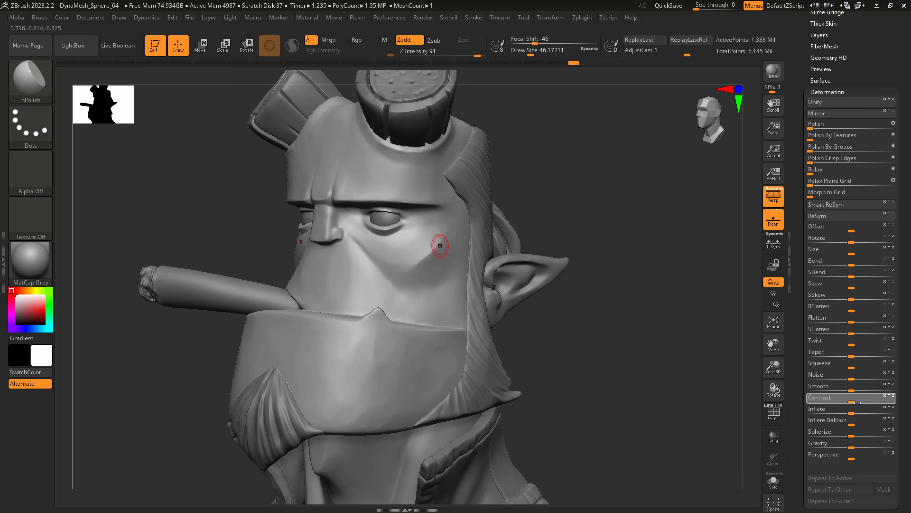
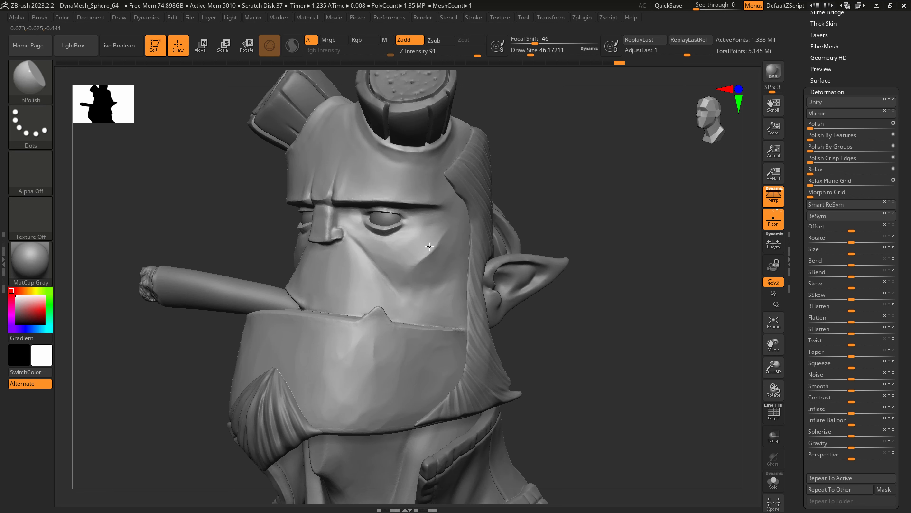
Pull the upper eyelid's edge and outer corner into shape with SnakeHook at a draw size of about 27.
{"action": "mouse_move", "coordinate": [422, 224]}
{"action": "right_mouse_down", "text": "alt"}
{"action": "mouse_move", "coordinate": [417, 269]}
{"action": "mouse_move", "coordinate": [429, 255]}
{"action": "right_mouse_up", "text": "alt"}
{"action": "key", "text": "b"}
{"action": "key", "text": "s"}
{"action": "key", "text": "h"}
{"action": "key", "text": "s"}
{"action": "left_click_drag", "start_coordinate": [375, 209], "coordinate": [370, 208]}
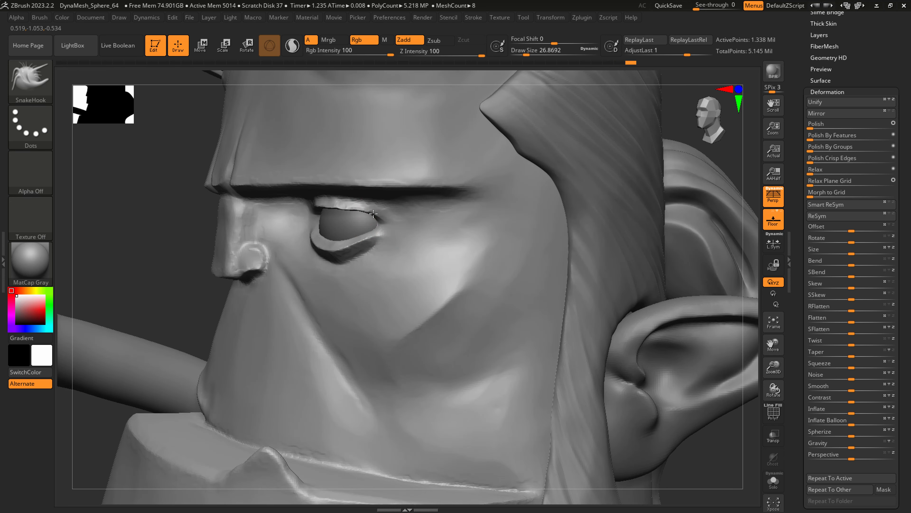
{"action": "right_click_drag", "start_coordinate": [360, 209], "coordinate": [444, 203]}
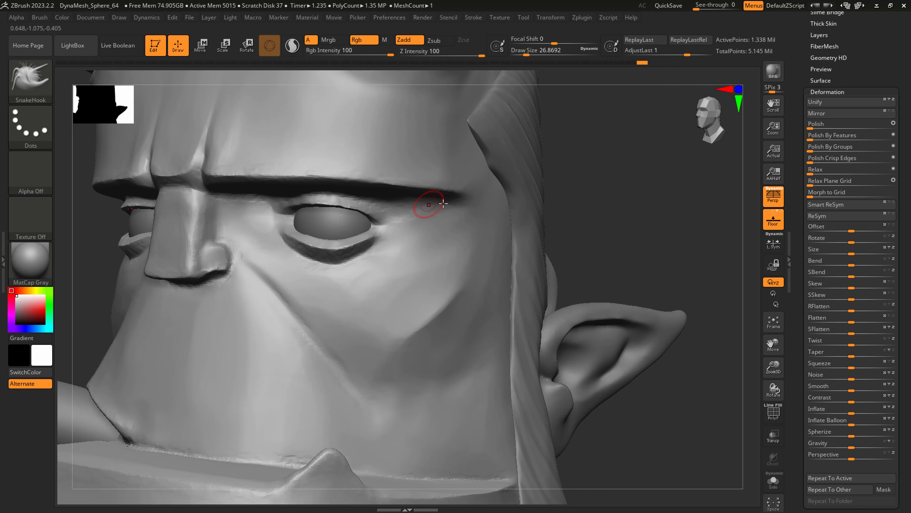
Remesh the head with DynaMesh at a resolution of 728.
{"action": "left_click_drag", "start_coordinate": [858, 32], "coordinate": [858, 78]}
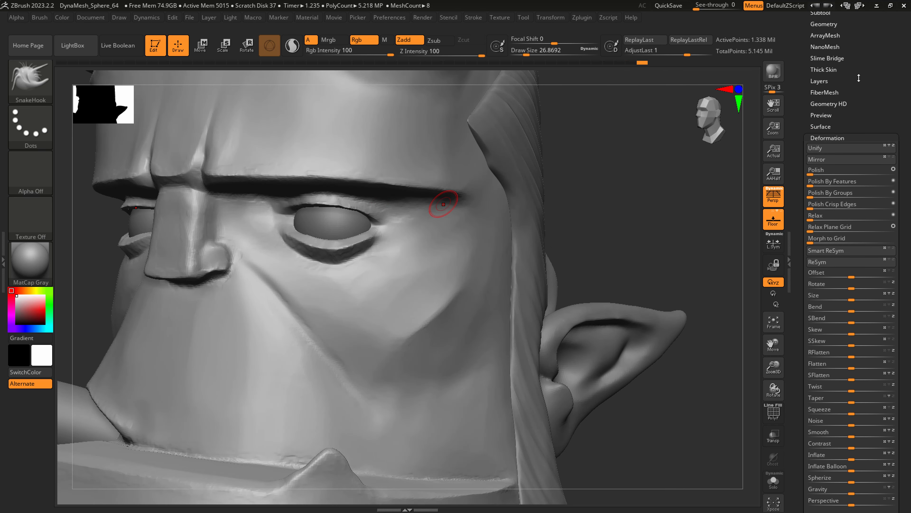
{"action": "left_click", "coordinate": [825, 26]}
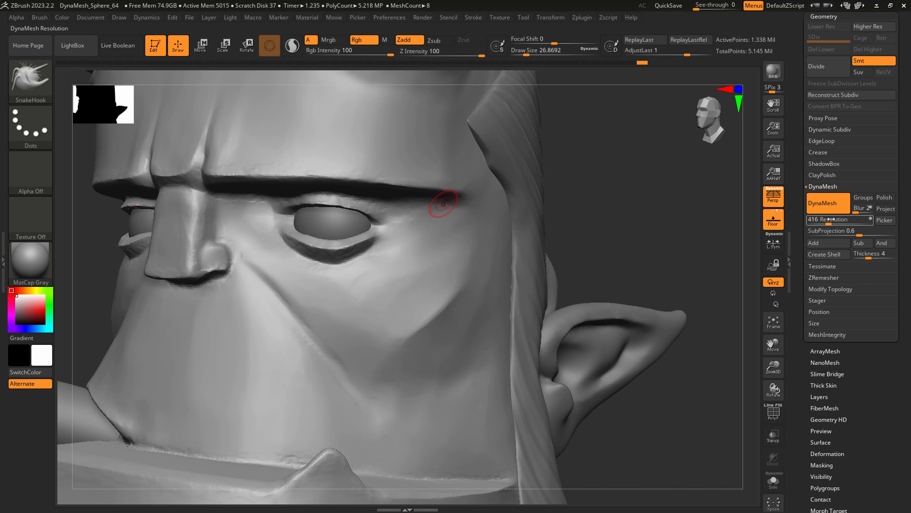
{"action": "key", "text": "ctrl"}
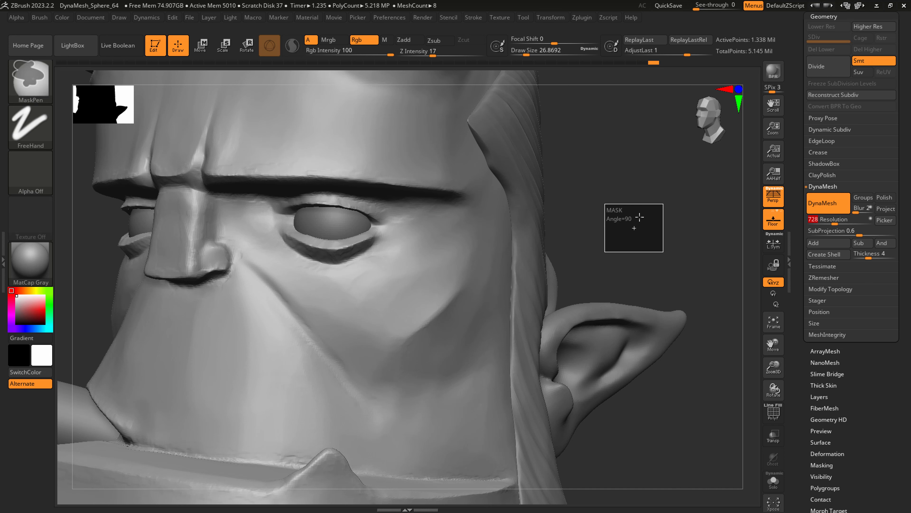
{"action": "left_click", "coordinate": [640, 217], "text": "ctrl"}
Carve the crease along the upper eyelid to the eye's outer corner with DamStandard at a draw size of about 20.
{"action": "mouse_move", "coordinate": [286, 171]}
{"action": "right_mouse_down", "text": "alt"}
{"action": "mouse_move", "coordinate": [330, 213]}
{"action": "mouse_move", "coordinate": [310, 204]}
{"action": "right_mouse_up", "text": "alt"}
{"action": "key", "text": "bracketleft"}
{"action": "key", "text": "bracketleft"}
{"action": "key", "text": "s"}
{"action": "left_click_drag", "start_coordinate": [269, 231], "coordinate": [270, 232]}
{"action": "mouse_move", "coordinate": [340, 203]}
{"action": "left_mouse_down"}
{"action": "mouse_move", "coordinate": [393, 210]}
{"action": "mouse_move", "coordinate": [473, 260]}
{"action": "left_mouse_up"}
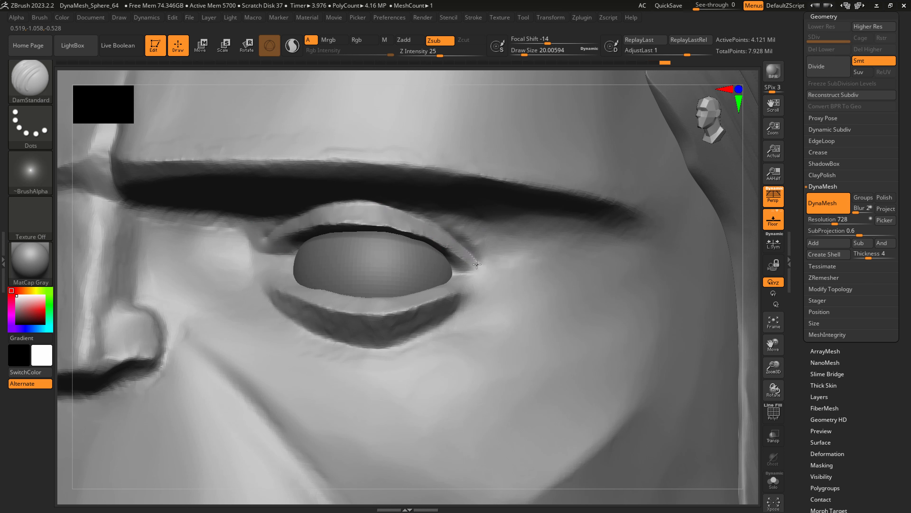
Polish the upper eyelid's rim toward the outer corner with hPolish at a draw size of about 20.
{"action": "key", "text": "b"}
{"action": "key", "text": "h"}
{"action": "key", "text": "p"}
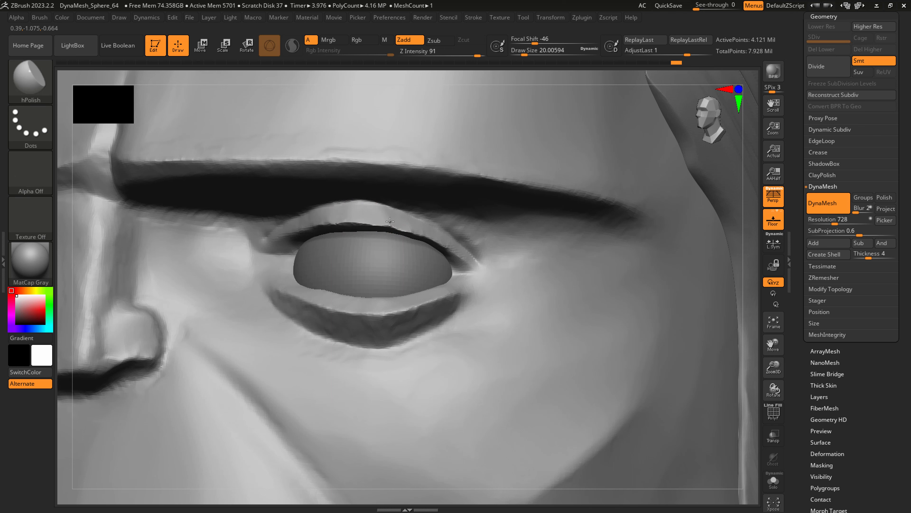
{"action": "mouse_move", "coordinate": [390, 222]}
{"action": "left_mouse_down"}
{"action": "mouse_move", "coordinate": [435, 237]}
{"action": "mouse_move", "coordinate": [466, 268]}
{"action": "left_mouse_up"}
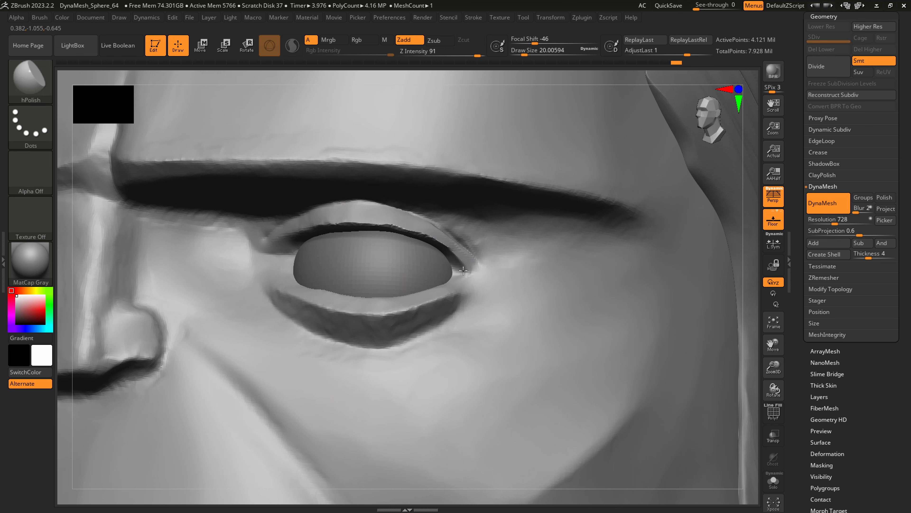
Isolate the head mesh and polish the inner edge of the upper eyelid and the planes of the lower eyelid.
{"action": "left_click", "coordinate": [773, 480]}
{"action": "right_click_drag", "start_coordinate": [538, 335], "coordinate": [501, 273]}
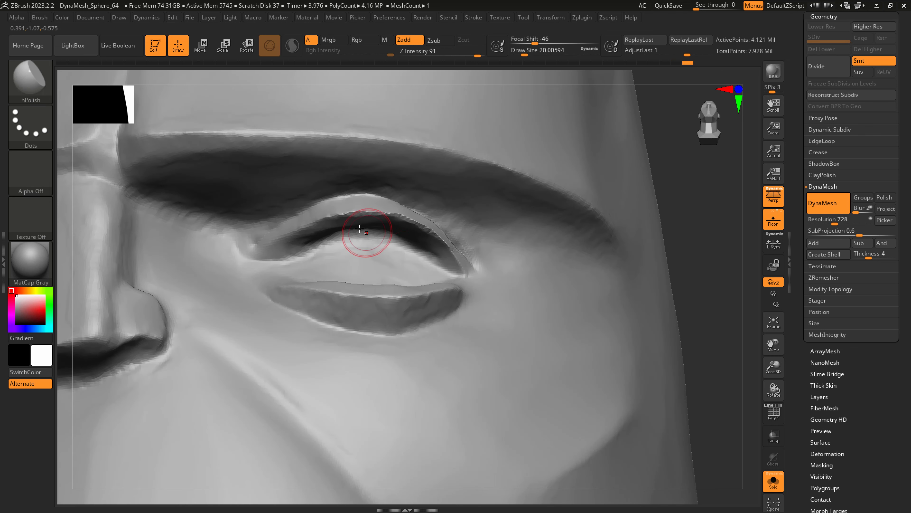
{"action": "mouse_move", "coordinate": [359, 228]}
{"action": "left_mouse_down"}
{"action": "mouse_move", "coordinate": [421, 227]}
{"action": "mouse_move", "coordinate": [393, 222]}
{"action": "left_mouse_up"}
{"action": "mouse_move", "coordinate": [402, 267]}
{"action": "right_mouse_down"}
{"action": "mouse_move", "coordinate": [388, 300]}
{"action": "mouse_move", "coordinate": [331, 297]}
{"action": "right_mouse_up"}
{"action": "mouse_move", "coordinate": [389, 316]}
{"action": "left_mouse_down"}
{"action": "mouse_move", "coordinate": [418, 316]}
{"action": "mouse_move", "coordinate": [351, 332]}
{"action": "mouse_move", "coordinate": [316, 319]}
{"action": "left_mouse_up"}
{"action": "right_click_drag", "start_coordinate": [316, 319], "coordinate": [274, 308]}
{"action": "mouse_move", "coordinate": [275, 320]}
{"action": "left_mouse_down"}
{"action": "mouse_move", "coordinate": [317, 339]}
{"action": "mouse_move", "coordinate": [405, 335]}
{"action": "mouse_move", "coordinate": [425, 315]}
{"action": "left_mouse_up"}
{"action": "right_click_drag", "start_coordinate": [387, 302], "coordinate": [339, 300]}
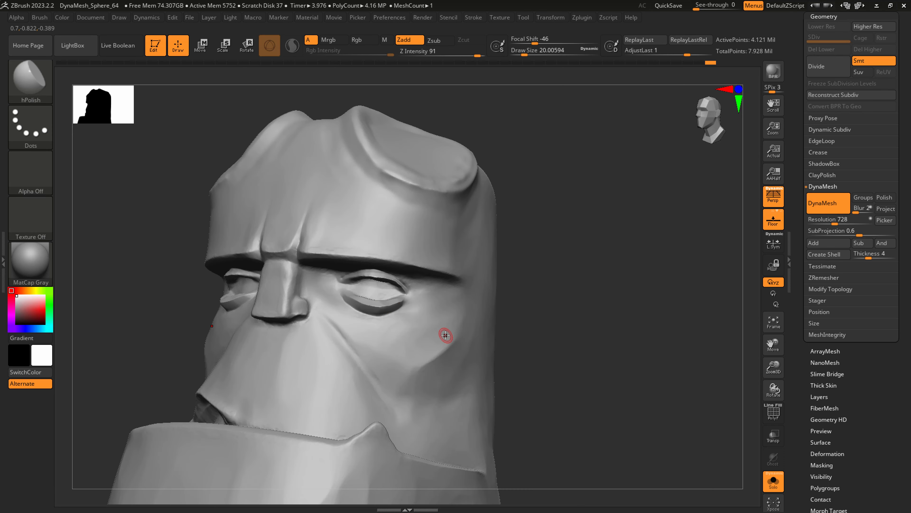
Polish the front and side planes of the nose down to its tip, reducing the hPolish draw size to about 17.
{"action": "right_click_drag", "start_coordinate": [280, 293], "coordinate": [282, 295], "text": "ctrl"}
{"action": "mouse_move", "coordinate": [286, 266]}
{"action": "left_mouse_down"}
{"action": "mouse_move", "coordinate": [280, 287]}
{"action": "mouse_move", "coordinate": [253, 298]}
{"action": "mouse_move", "coordinate": [299, 265]}
{"action": "mouse_move", "coordinate": [296, 310]}
{"action": "left_mouse_up"}
{"action": "left_click_drag", "start_coordinate": [297, 311], "coordinate": [309, 254]}
{"action": "mouse_move", "coordinate": [308, 298]}
{"action": "left_mouse_down"}
{"action": "mouse_move", "coordinate": [313, 274]}
{"action": "mouse_move", "coordinate": [331, 278]}
{"action": "mouse_move", "coordinate": [327, 313]}
{"action": "mouse_move", "coordinate": [298, 337]}
{"action": "left_mouse_up"}
{"action": "key", "text": "s"}
{"action": "right_click_drag", "start_coordinate": [304, 334], "coordinate": [297, 341]}
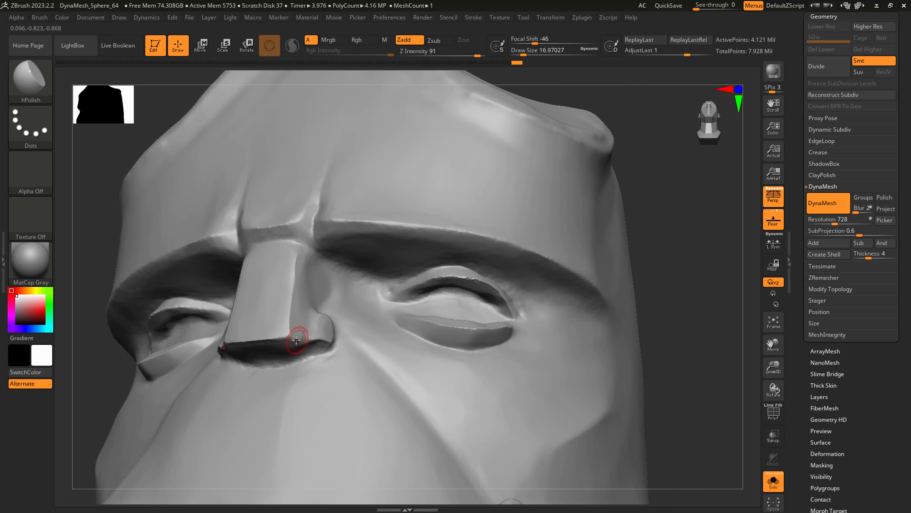
Flatten the underside of the nose with hPolish at a draw size of about 29.
{"action": "key", "text": "s"}
{"action": "left_click_drag", "start_coordinate": [288, 341], "coordinate": [274, 353]}
{"action": "mouse_move", "coordinate": [319, 333]}
{"action": "left_mouse_down"}
{"action": "mouse_move", "coordinate": [315, 347]}
{"action": "mouse_move", "coordinate": [290, 349]}
{"action": "left_mouse_up"}
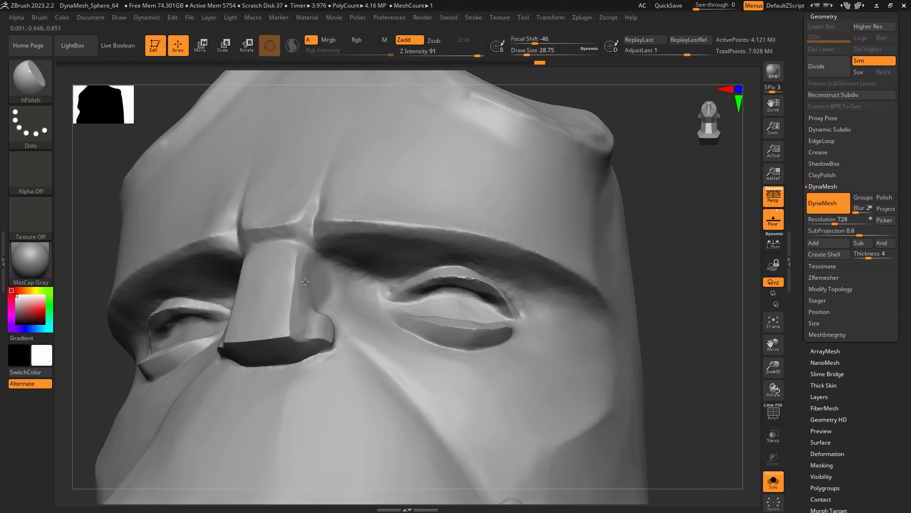
Polish the fold between the brows above the nose bridge with hPolish at a draw size of about 20.
{"action": "key", "text": "s"}
{"action": "left_click_drag", "start_coordinate": [305, 226], "coordinate": [264, 235]}
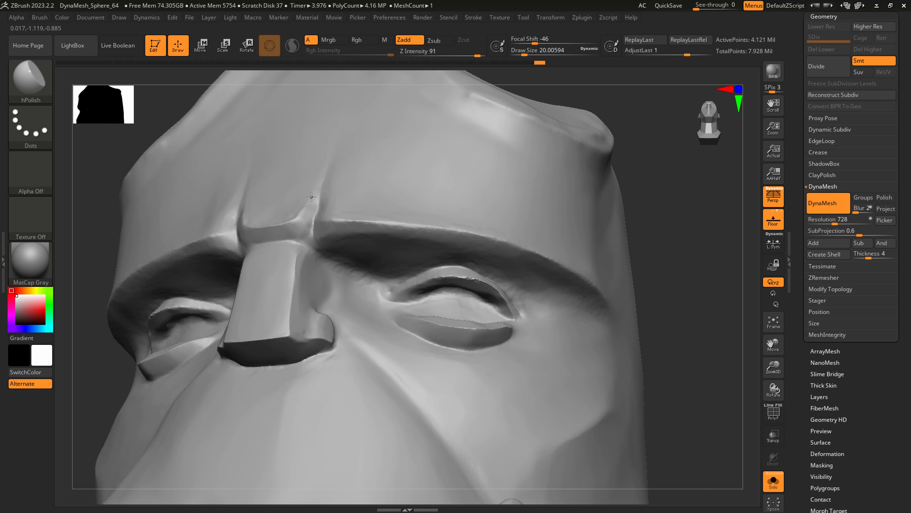
{"action": "mouse_move", "coordinate": [311, 196]}
{"action": "left_mouse_down"}
{"action": "mouse_move", "coordinate": [293, 217]}
{"action": "mouse_move", "coordinate": [342, 171]}
{"action": "mouse_move", "coordinate": [313, 247]}
{"action": "left_mouse_up"}
Deepen the vertical frown crease at the inner end of the brow with DamStandard.
{"action": "key", "text": "b"}
{"action": "key", "text": "d"}
{"action": "key", "text": "s"}
{"action": "key", "text": "s"}
{"action": "mouse_move", "coordinate": [331, 187]}
{"action": "left_mouse_down"}
{"action": "mouse_move", "coordinate": [323, 222]}
{"action": "mouse_move", "coordinate": [348, 221]}
{"action": "left_mouse_up"}
Flatten the underside of the brow ridge above the eye with hPolish at a draw size of about 33.
{"action": "key", "text": "b"}
{"action": "key", "text": "h"}
{"action": "key", "text": "p"}
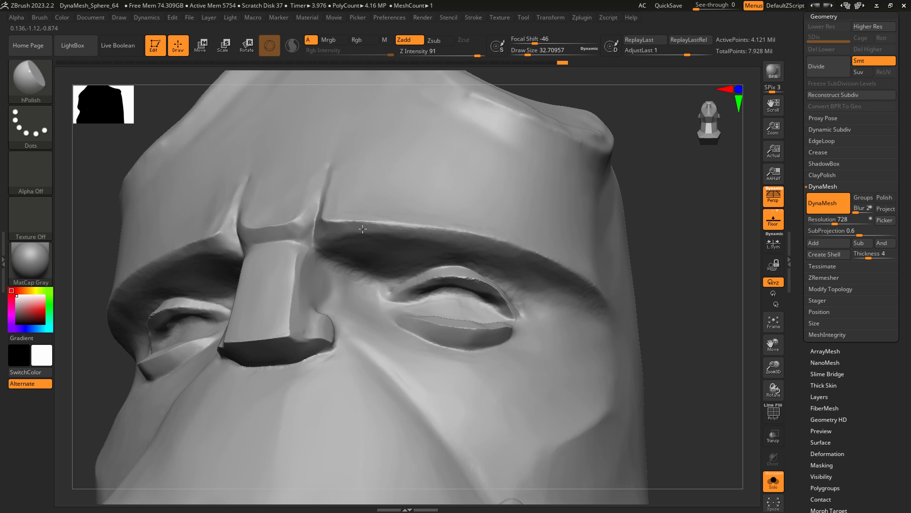
{"action": "mouse_move", "coordinate": [521, 258]}
{"action": "left_mouse_down"}
{"action": "mouse_move", "coordinate": [479, 253]}
{"action": "mouse_move", "coordinate": [515, 272]}
{"action": "left_mouse_up"}
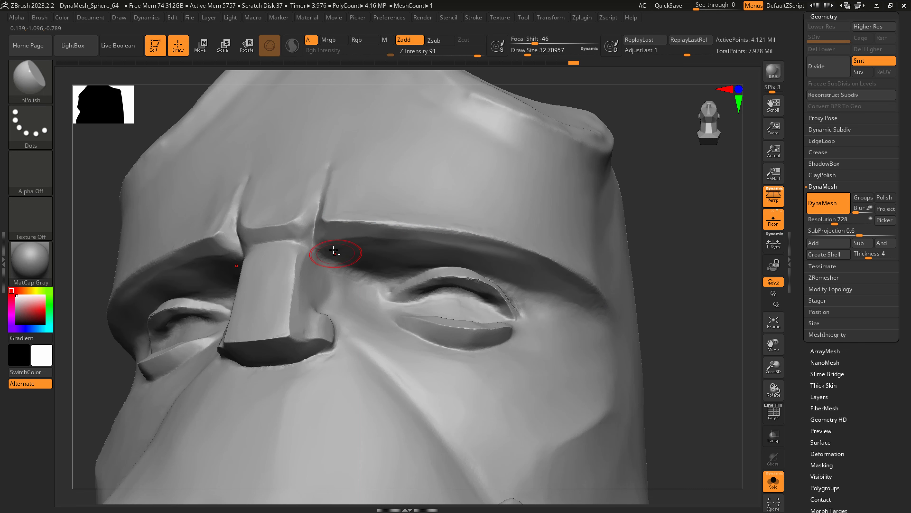
{"action": "left_click_drag", "start_coordinate": [429, 243], "coordinate": [544, 274]}
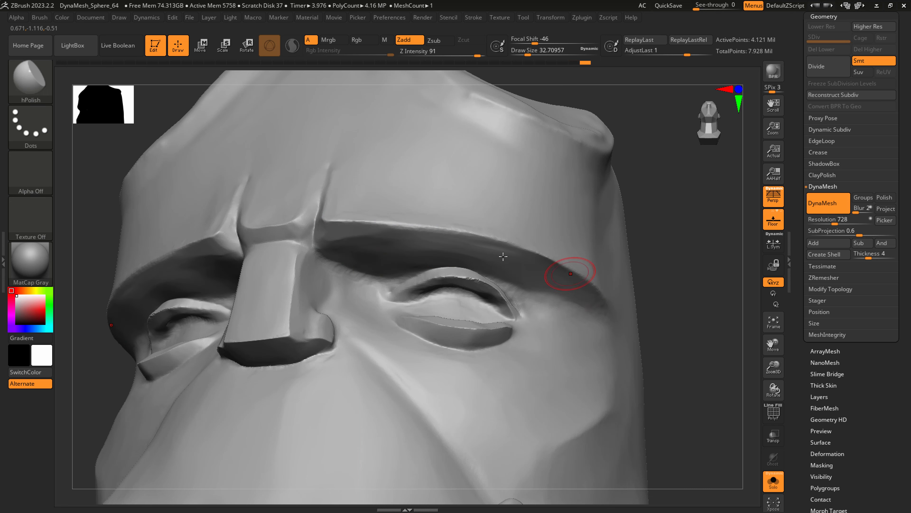
{"action": "right_click_drag", "start_coordinate": [503, 256], "coordinate": [561, 348], "text": "ctrl"}
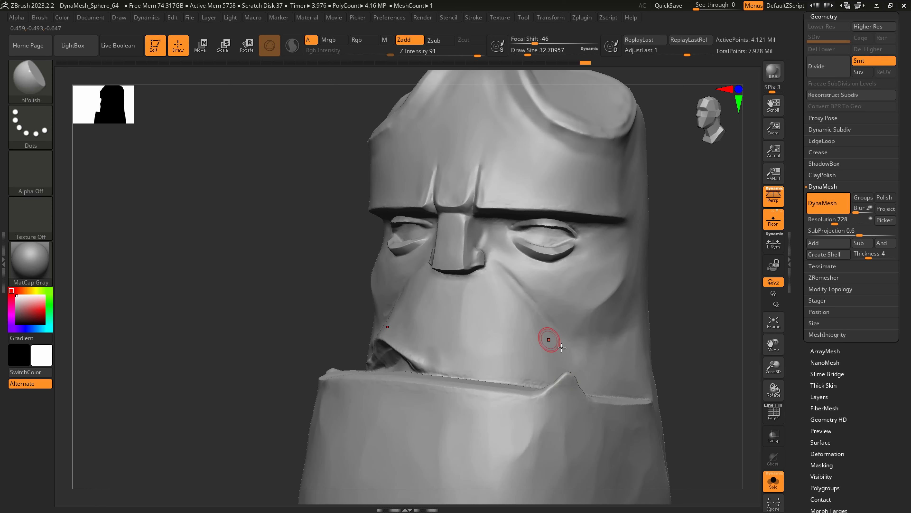
Polish the jaw's upper ledge around the pointed bump beside the mouth with hPolish.
{"action": "right_click_drag", "start_coordinate": [580, 416], "coordinate": [564, 385]}
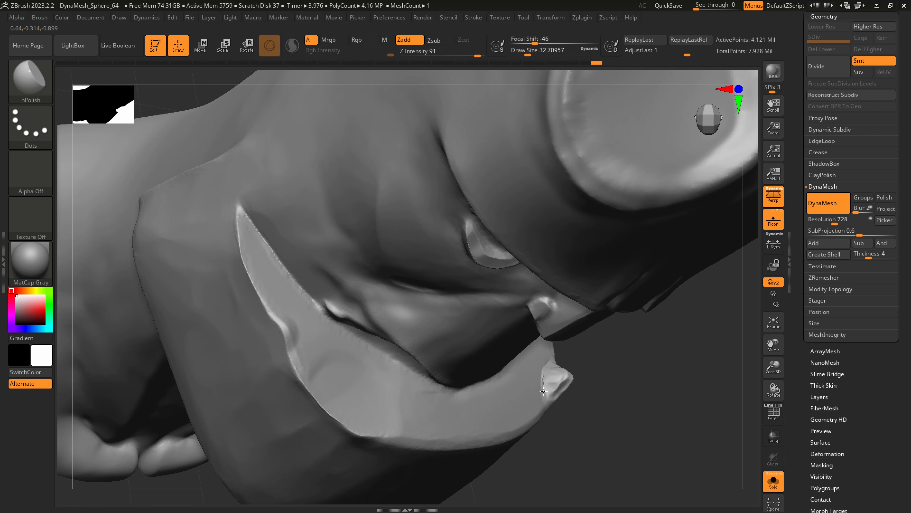
{"action": "left_click_drag", "start_coordinate": [543, 391], "coordinate": [549, 399]}
{"action": "right_click_drag", "start_coordinate": [563, 385], "coordinate": [559, 372]}
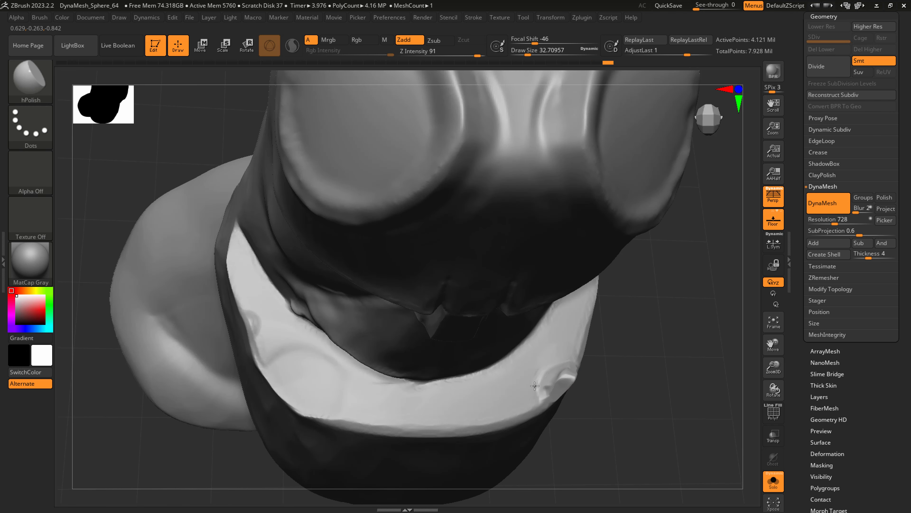
{"action": "mouse_move", "coordinate": [560, 366]}
{"action": "right_mouse_down"}
{"action": "mouse_move", "coordinate": [580, 370]}
{"action": "mouse_move", "coordinate": [615, 344]}
{"action": "mouse_move", "coordinate": [603, 345]}
{"action": "mouse_move", "coordinate": [610, 363]}
{"action": "mouse_move", "coordinate": [613, 349]}
{"action": "right_mouse_up"}
Pull the pointed bump on the jaw's upper edge into shape with SnakeHook at a draw size of about 59.
{"action": "key", "text": "3"}
{"action": "key", "text": "s"}
{"action": "left_click_drag", "start_coordinate": [595, 335], "coordinate": [604, 334]}
{"action": "right_click_drag", "start_coordinate": [591, 350], "coordinate": [569, 299], "text": "ctrl"}
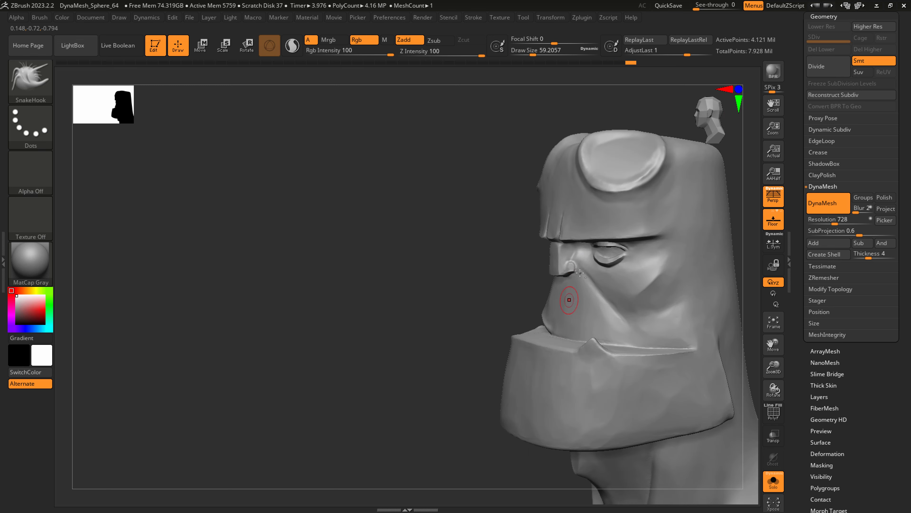
{"action": "right_click_drag", "start_coordinate": [569, 252], "coordinate": [575, 278], "text": "ctrl"}
Carve the crease around the nostril wing with the Slash1 brush at a draw size of about 27.
{"action": "key", "text": "1"}
{"action": "key", "text": "2"}
{"action": "left_click", "coordinate": [33, 89]}
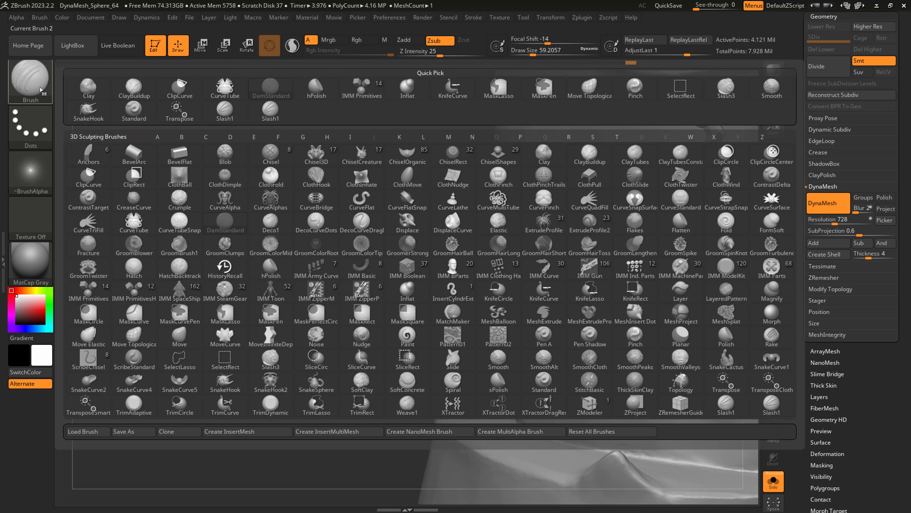
{"action": "left_click", "coordinate": [230, 111]}
{"action": "right_click_drag", "start_coordinate": [564, 253], "coordinate": [570, 270], "text": "ctrl"}
{"action": "key", "text": "s"}
{"action": "left_click_drag", "start_coordinate": [541, 265], "coordinate": [534, 266]}
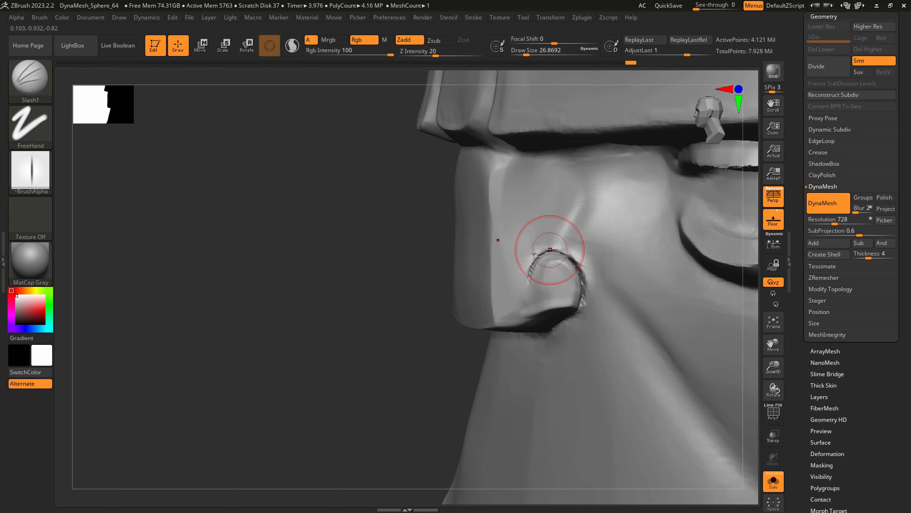
Smooth the front of the nostril wing and its crease with the Smooth brush.
{"action": "key", "text": "shift"}
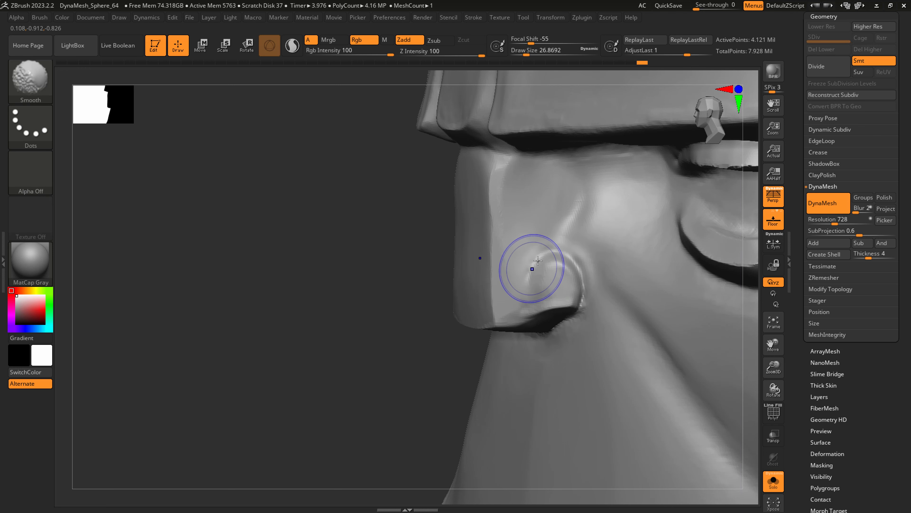
{"action": "left_click_drag", "start_coordinate": [537, 268], "coordinate": [539, 261], "text": "shift"}
{"action": "right_click_drag", "start_coordinate": [540, 262], "coordinate": [570, 256]}
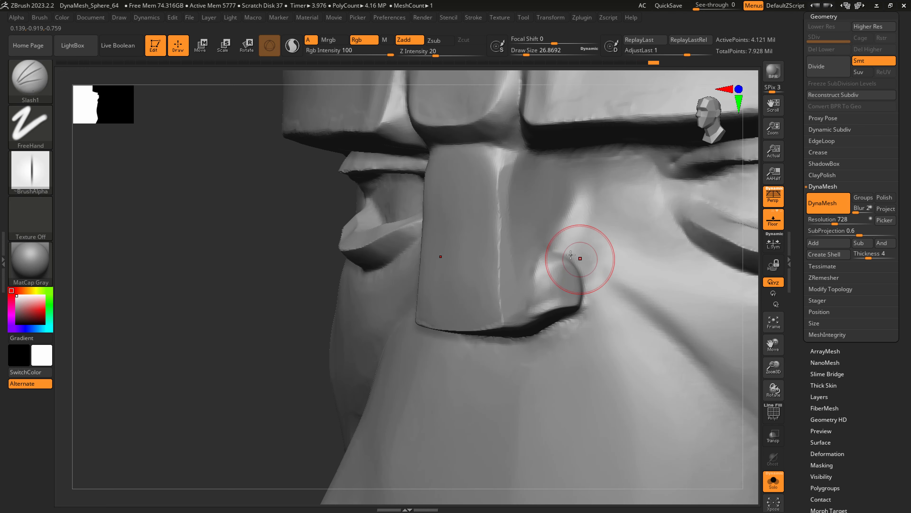
Recut the groove behind the nostril wing with Slash1 at a draw size of about 46.
{"action": "key", "text": "s"}
{"action": "left_click_drag", "start_coordinate": [571, 258], "coordinate": [574, 258]}
{"action": "left_click_drag", "start_coordinate": [555, 253], "coordinate": [567, 251]}
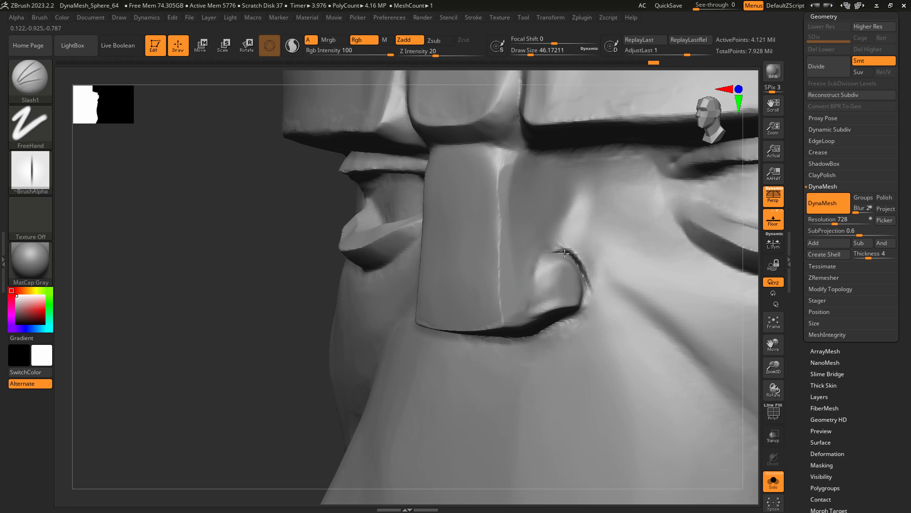
{"action": "left_click_drag", "start_coordinate": [621, 303], "coordinate": [591, 249], "text": "shift"}
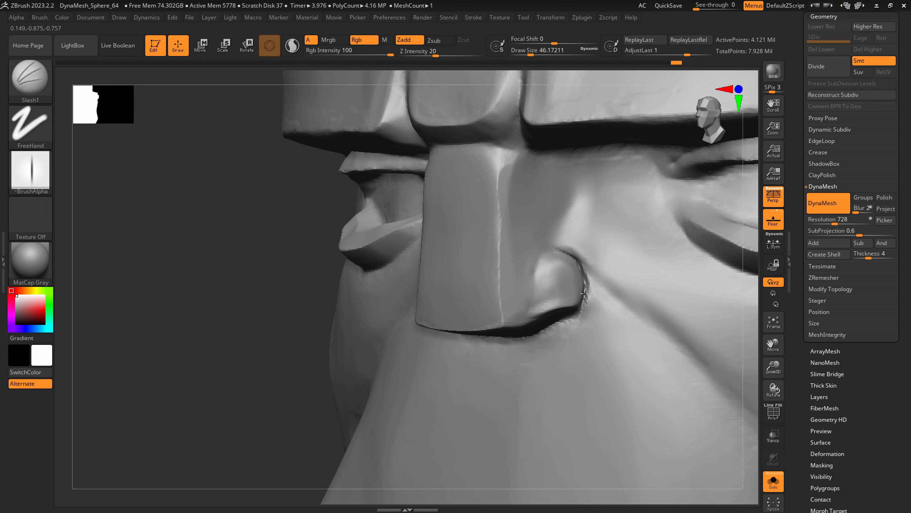
{"action": "left_click_drag", "start_coordinate": [585, 294], "coordinate": [583, 303]}
Smooth the upper end of the nostril groove at a draw size of 16.
{"action": "mouse_move", "coordinate": [597, 254]}
{"action": "left_mouse_down", "text": "shift"}
{"action": "mouse_move", "coordinate": [595, 275]}
{"action": "mouse_move", "coordinate": [589, 274]}
{"action": "mouse_move", "coordinate": [660, 326]}
{"action": "mouse_move", "coordinate": [640, 331]}
{"action": "left_mouse_up", "text": "shift"}
{"action": "mouse_move", "coordinate": [640, 331]}
{"action": "right_mouse_down", "text": "ctrl"}
{"action": "mouse_move", "coordinate": [626, 281]}
{"action": "mouse_move", "coordinate": [653, 278]}
{"action": "mouse_move", "coordinate": [618, 273]}
{"action": "right_mouse_up", "text": "ctrl"}
{"action": "key", "text": "s"}
{"action": "key", "text": "shift"}
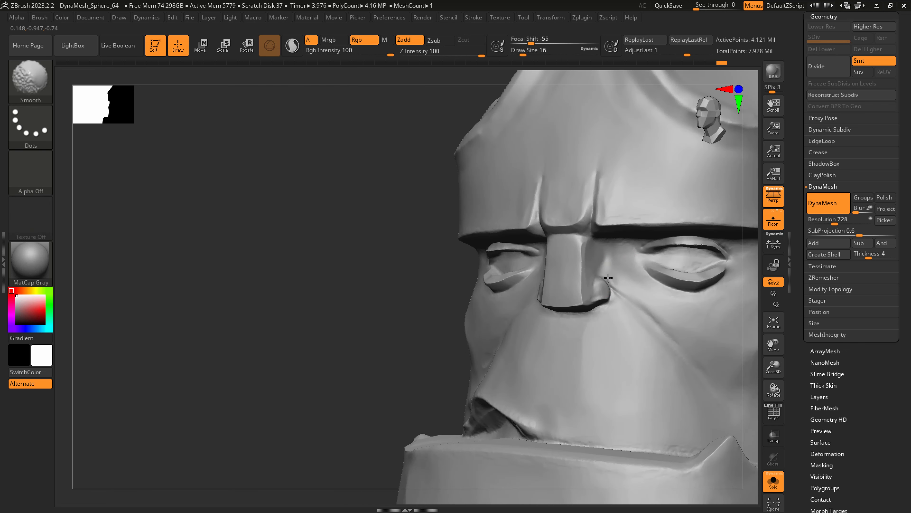
{"action": "left_click_drag", "start_coordinate": [609, 277], "coordinate": [598, 277], "text": "shift"}
{"action": "mouse_move", "coordinate": [598, 276]}
{"action": "right_mouse_down", "text": "ctrl"}
{"action": "mouse_move", "coordinate": [663, 268]}
{"action": "mouse_move", "coordinate": [565, 276]}
{"action": "right_mouse_up", "text": "ctrl"}
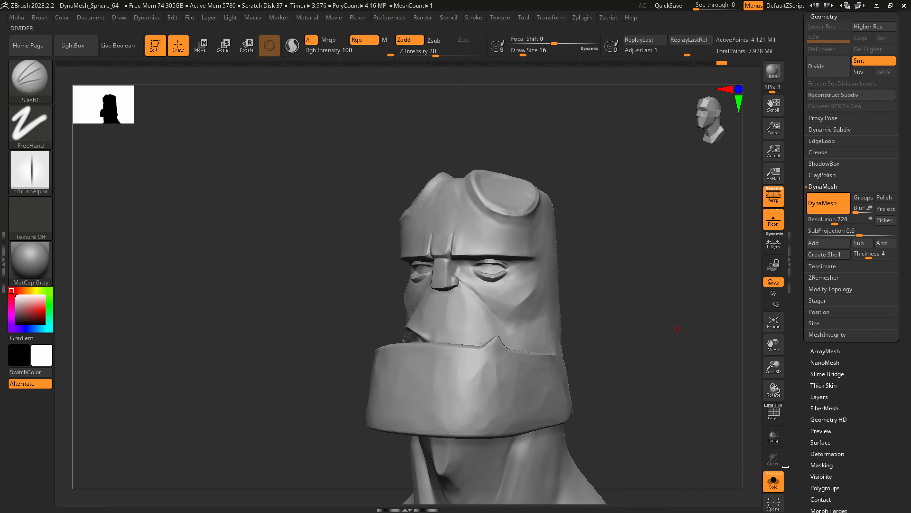
Show all the bust's parts again and view the face from the side.
{"action": "left_click", "coordinate": [771, 481]}
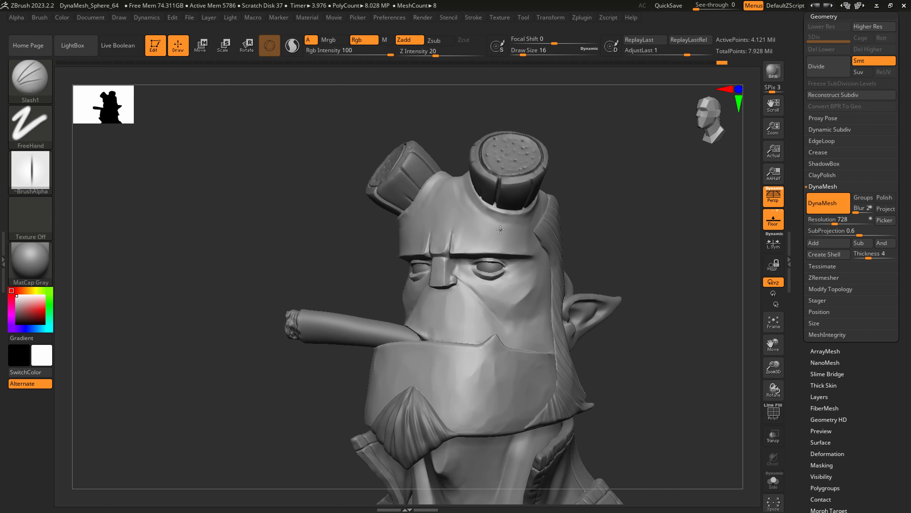
{"action": "right_click_drag", "start_coordinate": [501, 229], "coordinate": [384, 165], "text": "alt"}
{"action": "right_click_drag", "start_coordinate": [496, 261], "coordinate": [445, 256]}
Select the ears subtool Extract1 and move it down the subtool order until it sits directly above the head.
{"action": "left_click_drag", "start_coordinate": [846, 17], "coordinate": [844, 107]}
{"action": "left_click", "coordinate": [820, 97]}
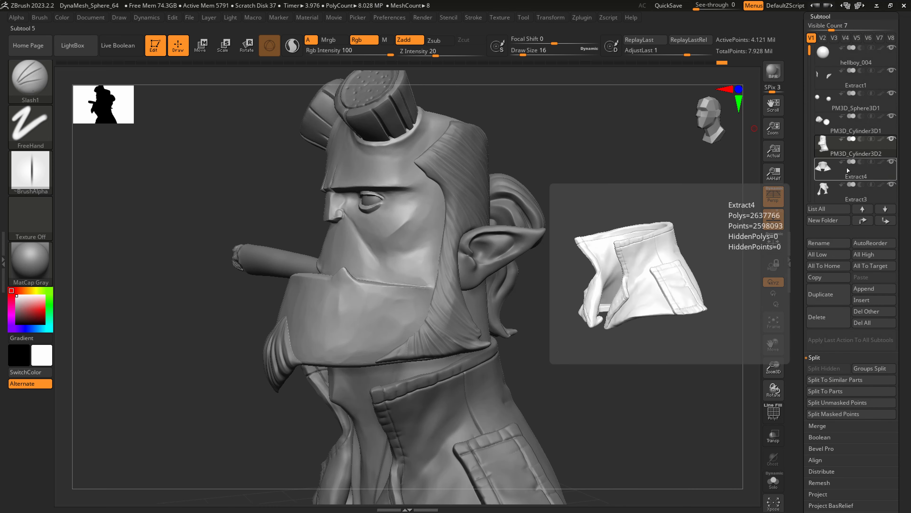
{"action": "left_click", "coordinate": [850, 77]}
{"action": "left_click", "coordinate": [884, 221]}
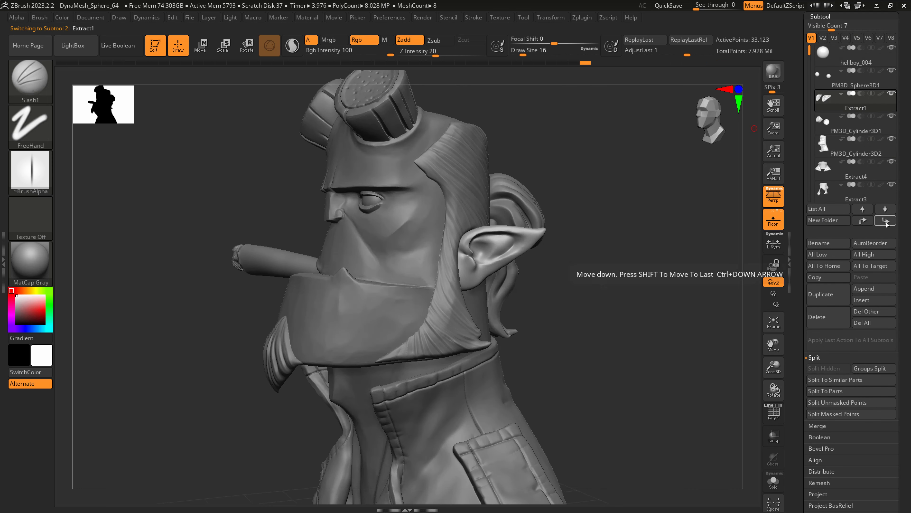
{"action": "left_click", "coordinate": [885, 221]}
Merge the ears subtool down into the head subtool.
{"action": "left_click", "coordinate": [825, 425]}
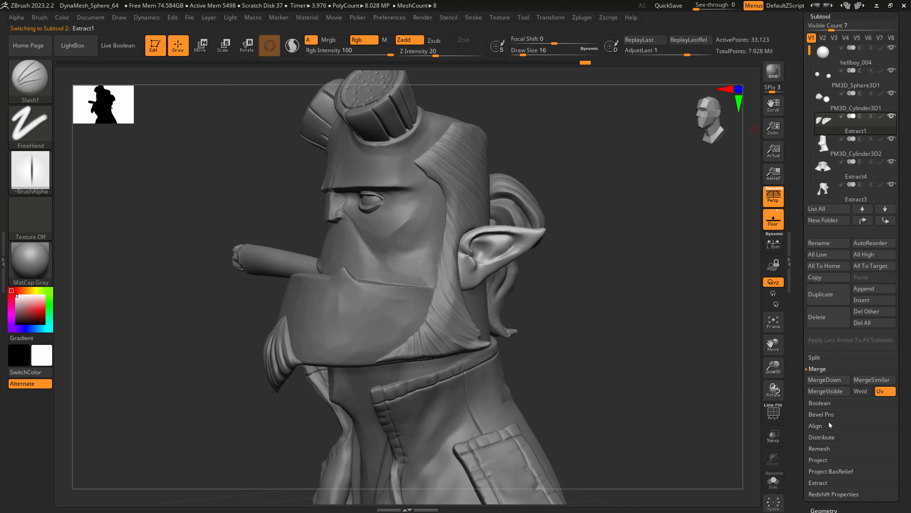
{"action": "left_click", "coordinate": [824, 380]}
{"action": "left_click", "coordinate": [742, 400]}
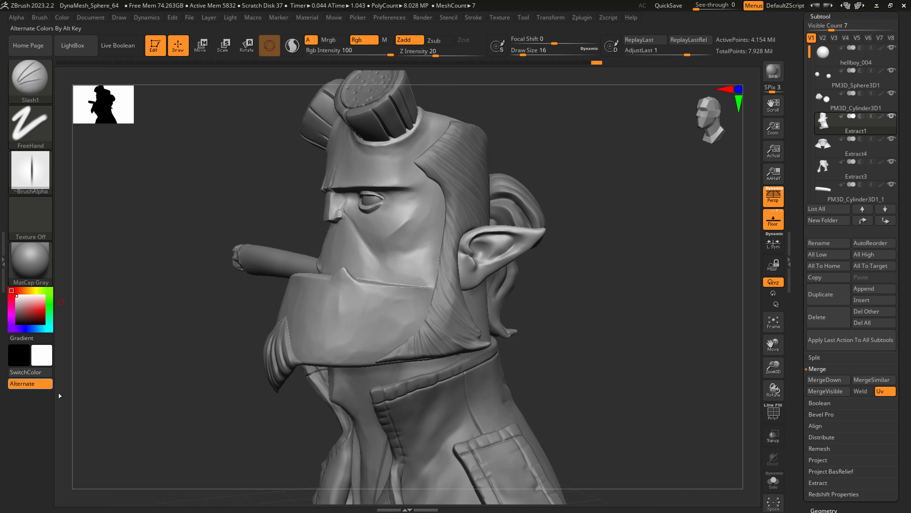
Isolate the merged head and ears subtool.
{"action": "left_click_drag", "start_coordinate": [562, 316], "coordinate": [760, 486]}
{"action": "left_click", "coordinate": [773, 481]}
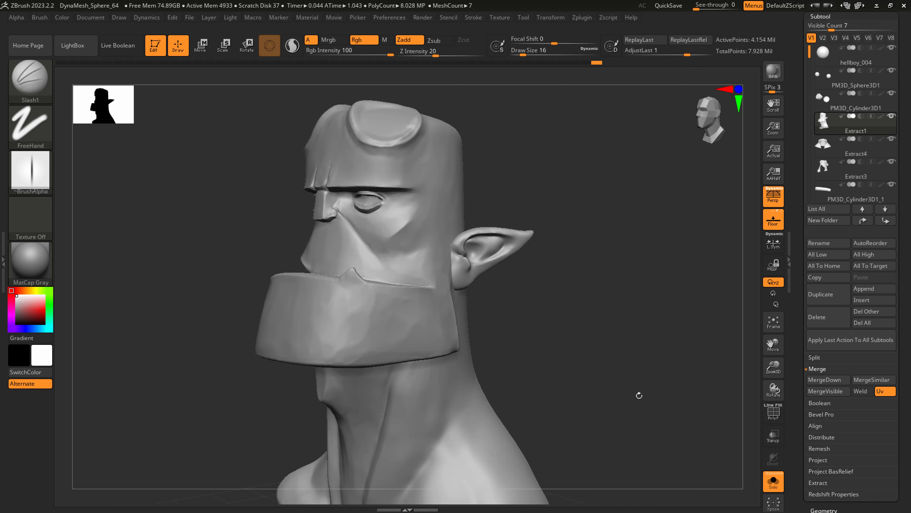
Try to fuse the ears into the head with DynaMesh and smooth the ear seam, and undo both.
{"action": "key", "text": "ctrl"}
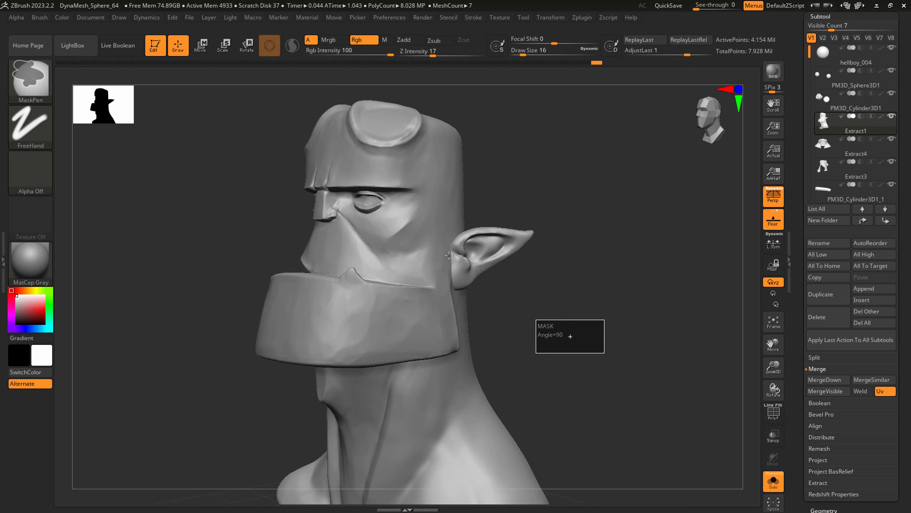
{"action": "right_click_drag", "start_coordinate": [451, 256], "coordinate": [450, 303], "text": "ctrl"}
{"action": "key", "text": "s"}
{"action": "left_click_drag", "start_coordinate": [450, 302], "coordinate": [457, 303]}
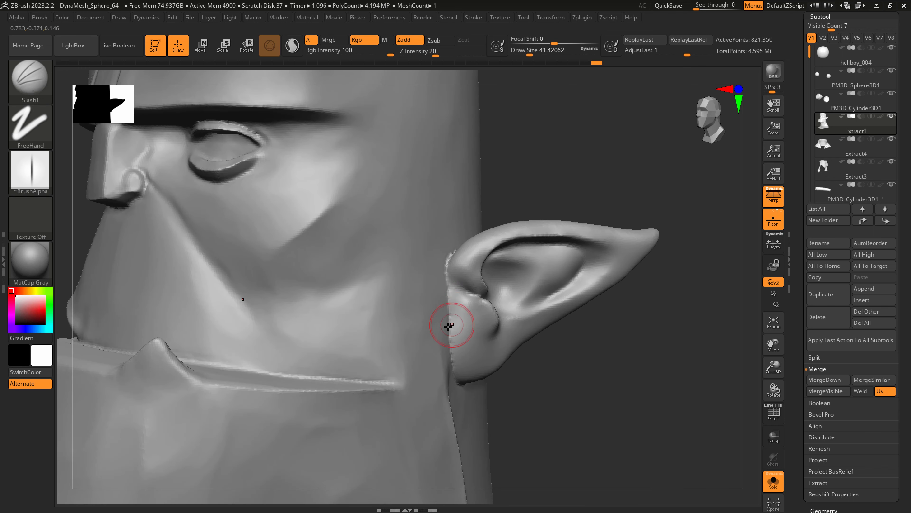
{"action": "left_click_drag", "start_coordinate": [450, 264], "coordinate": [445, 284], "text": "shift"}
{"action": "key", "text": "ctrl+z"}
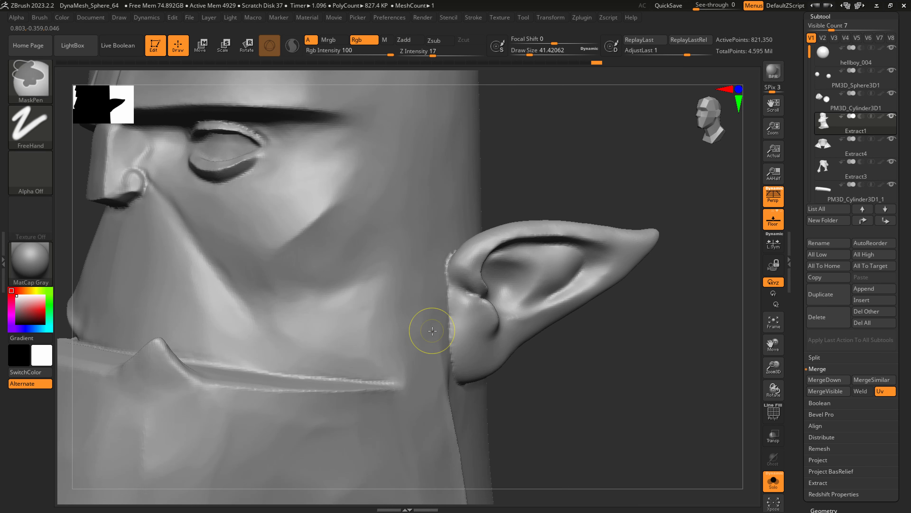
{"action": "key", "text": "ctrl+z"}
Set the DynaMesh resolution to 760 and remesh the head and ears into one surface.
{"action": "left_click_drag", "start_coordinate": [904, 472], "coordinate": [902, 427]}
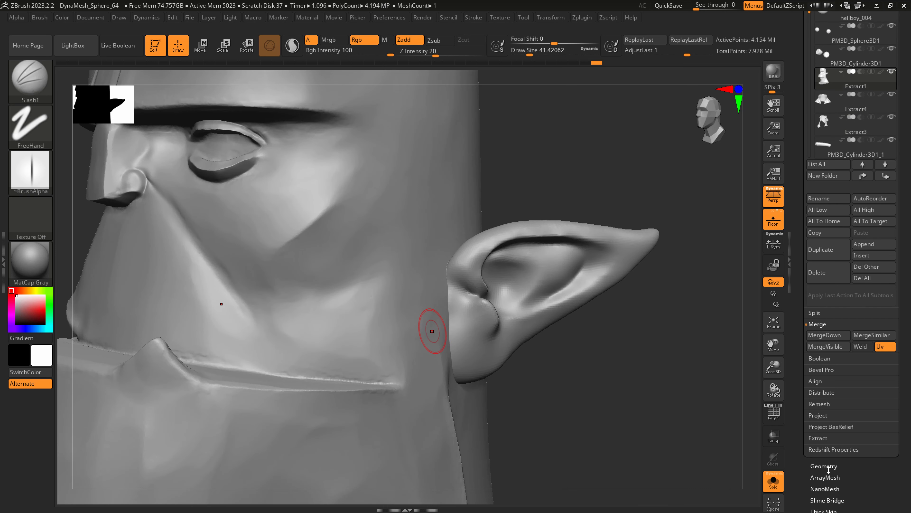
{"action": "left_click", "coordinate": [829, 467]}
{"action": "left_click", "coordinate": [833, 230]}
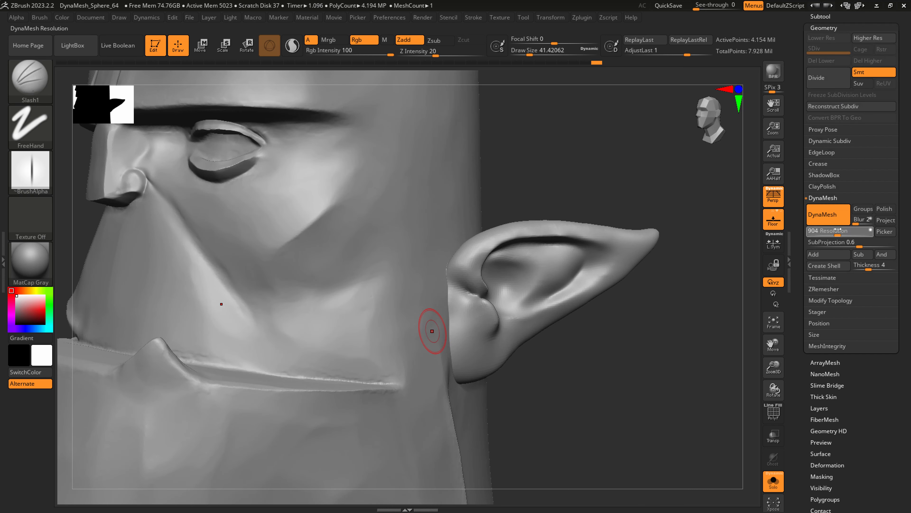
{"action": "left_click_drag", "start_coordinate": [835, 229], "coordinate": [832, 230]}
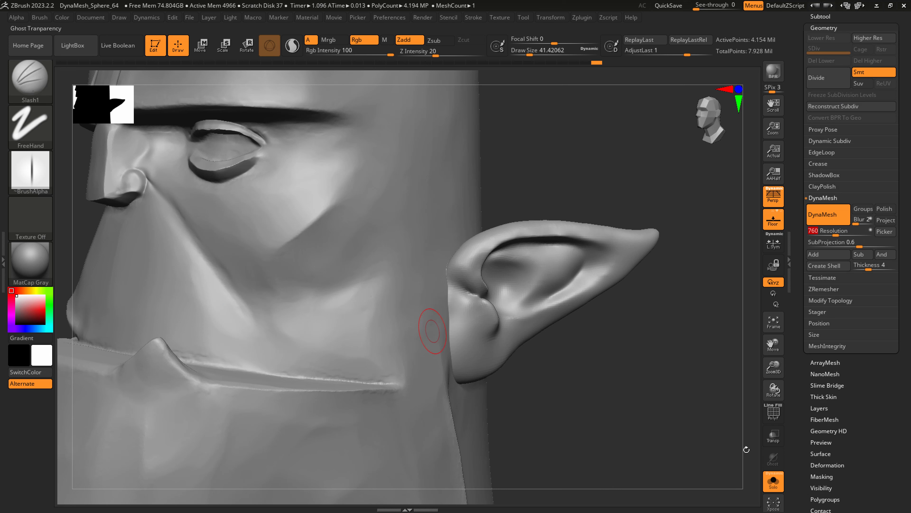
{"action": "left_click_drag", "start_coordinate": [501, 425], "coordinate": [504, 418], "text": "ctrl"}
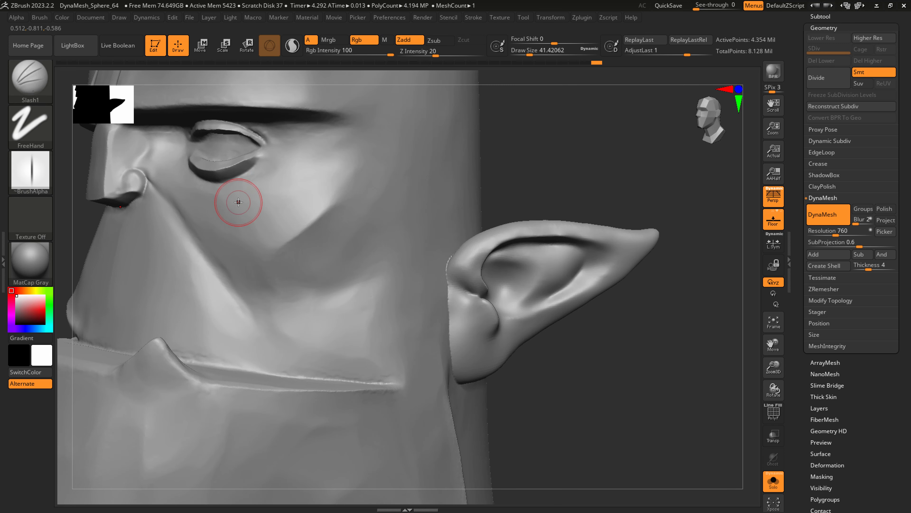
Smooth the cheek surface just above the nostril wing at a draw size of 28.75.
{"action": "key", "text": "s"}
{"action": "left_click_drag", "start_coordinate": [154, 175], "coordinate": [150, 175]}
{"action": "key", "text": "shift"}
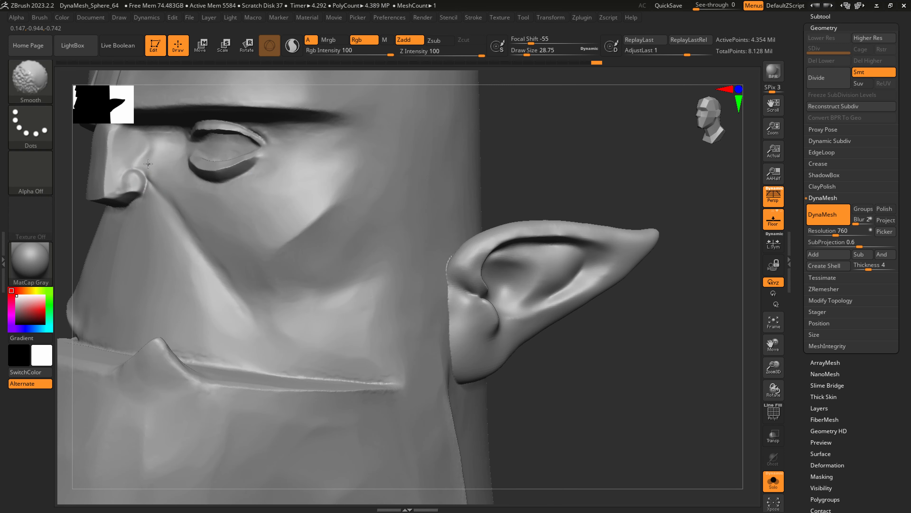
Polish the front of the ear and its seam with the head using hPolish at a draw size of about 46.
{"action": "key", "text": "b"}
{"action": "key", "text": "s"}
{"action": "key", "text": "h"}
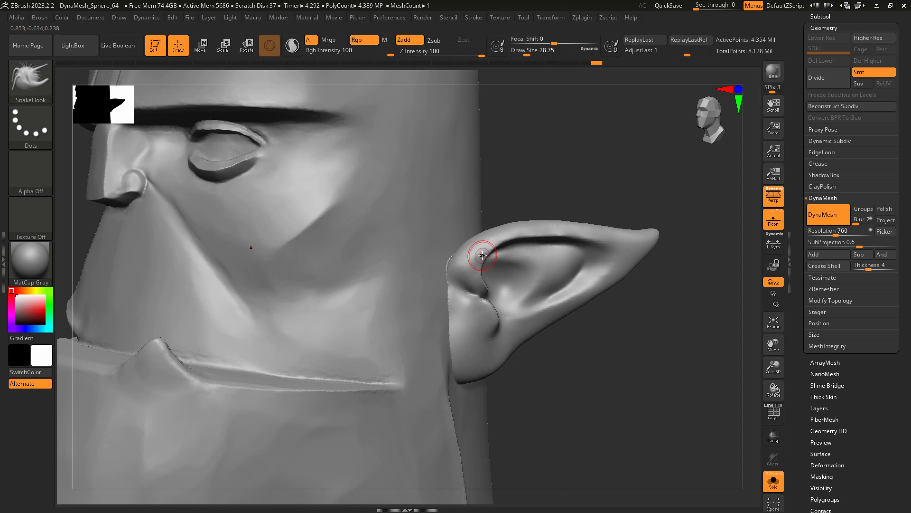
{"action": "key", "text": "b"}
{"action": "key", "text": "h"}
{"action": "key", "text": "p"}
{"action": "key", "text": "s"}
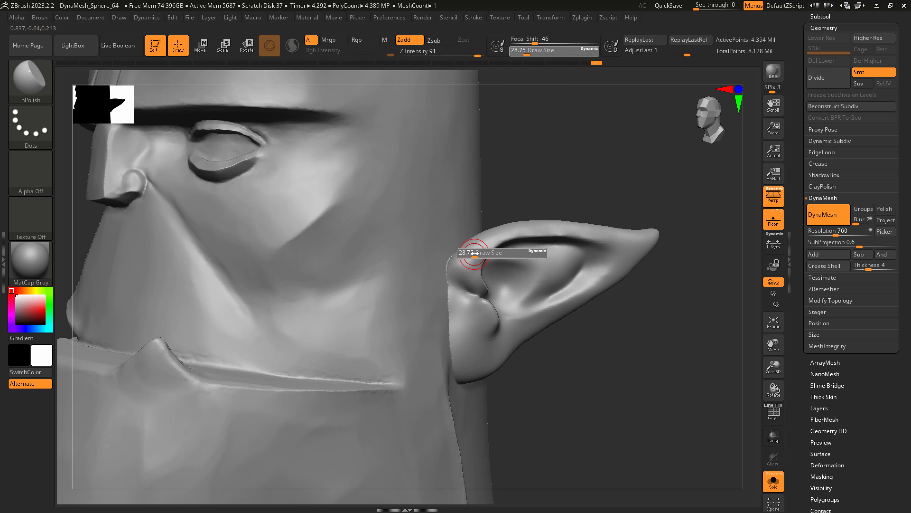
{"action": "left_click_drag", "start_coordinate": [474, 252], "coordinate": [465, 267]}
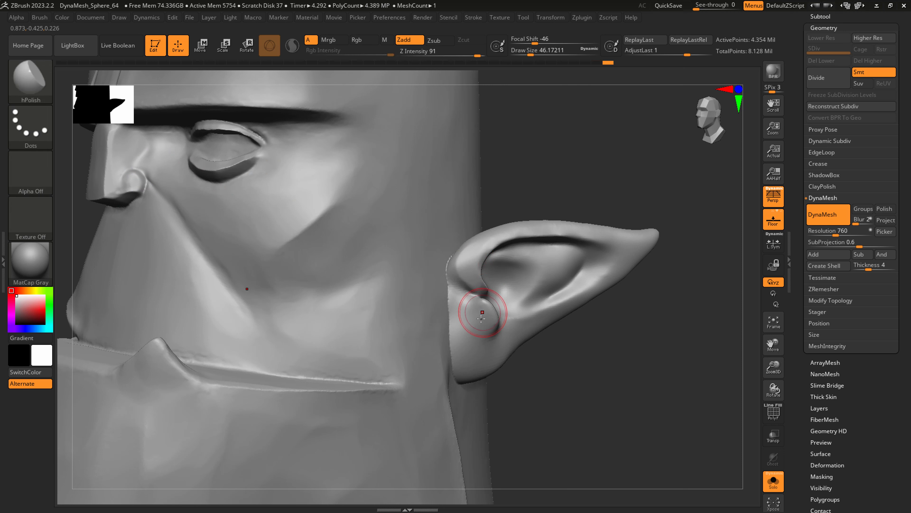
{"action": "mouse_move", "coordinate": [482, 310]}
{"action": "left_mouse_down"}
{"action": "mouse_move", "coordinate": [468, 335]}
{"action": "mouse_move", "coordinate": [455, 323]}
{"action": "left_mouse_up"}
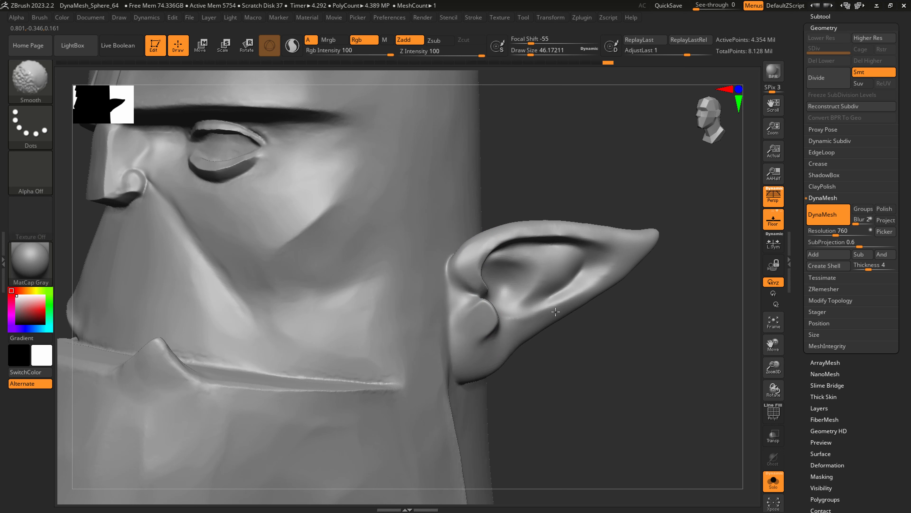
Carve a curved groove inside the ear bowl and define the tragus with the DamStandard brush.
{"action": "key", "text": "b"}
{"action": "key", "text": "d"}
{"action": "key", "text": "s"}
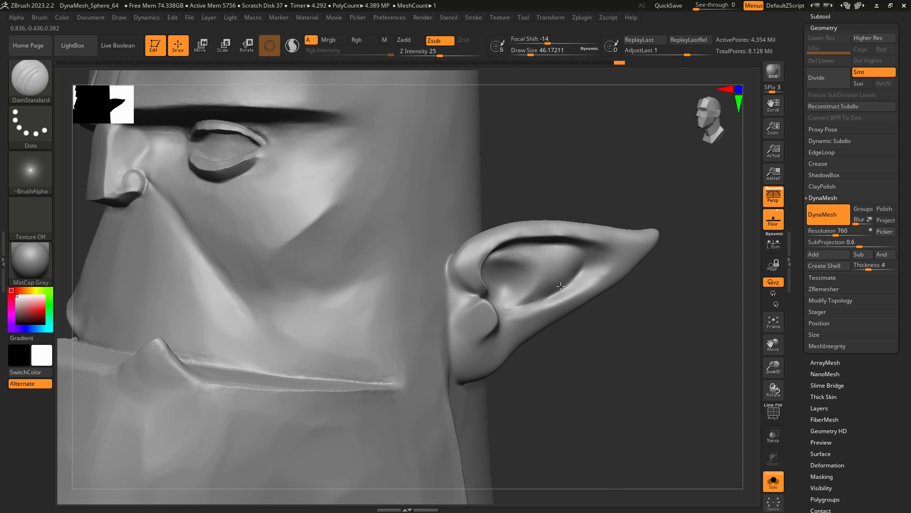
{"action": "mouse_move", "coordinate": [515, 306]}
{"action": "left_mouse_down"}
{"action": "mouse_move", "coordinate": [536, 301]}
{"action": "mouse_move", "coordinate": [571, 246]}
{"action": "left_mouse_up"}
{"action": "mouse_move", "coordinate": [502, 257]}
{"action": "left_mouse_down"}
{"action": "mouse_move", "coordinate": [522, 260]}
{"action": "mouse_move", "coordinate": [519, 296]}
{"action": "mouse_move", "coordinate": [525, 263]}
{"action": "mouse_move", "coordinate": [517, 300]}
{"action": "mouse_move", "coordinate": [503, 274]}
{"action": "left_mouse_up"}
{"action": "mouse_move", "coordinate": [473, 314]}
{"action": "left_mouse_down", "text": "shift"}
{"action": "mouse_move", "coordinate": [457, 318]}
{"action": "mouse_move", "coordinate": [464, 346]}
{"action": "left_mouse_up", "text": "shift"}
Polish the ear's upper rim, pointed tip and lower edge into cleaner planes with hPolish.
{"action": "key", "text": "b"}
{"action": "key", "text": "h"}
{"action": "key", "text": "p"}
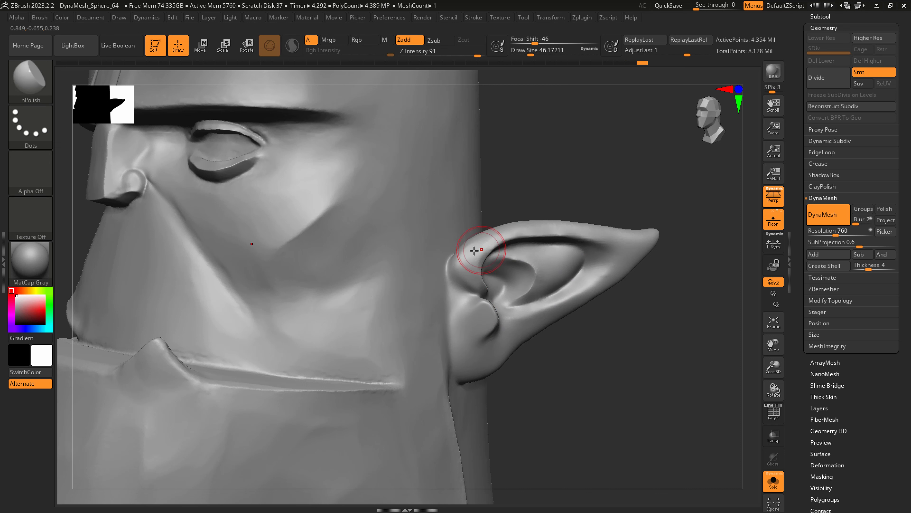
{"action": "left_click_drag", "start_coordinate": [622, 232], "coordinate": [651, 233]}
{"action": "left_click_drag", "start_coordinate": [587, 290], "coordinate": [504, 353]}
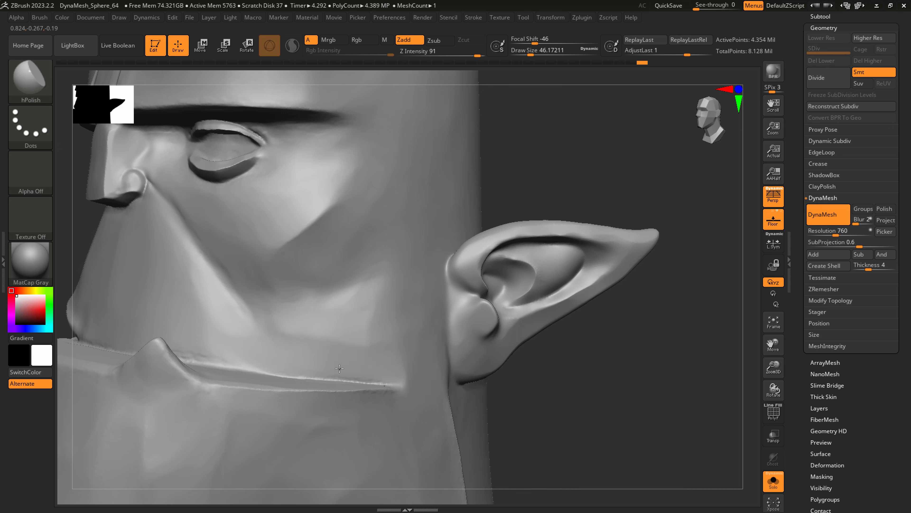
Polish the lower cheek above the jaw line and sharpen the lower edge of the cheekbone plane.
{"action": "left_click_drag", "start_coordinate": [385, 372], "coordinate": [192, 353]}
{"action": "left_click_drag", "start_coordinate": [363, 345], "coordinate": [381, 360]}
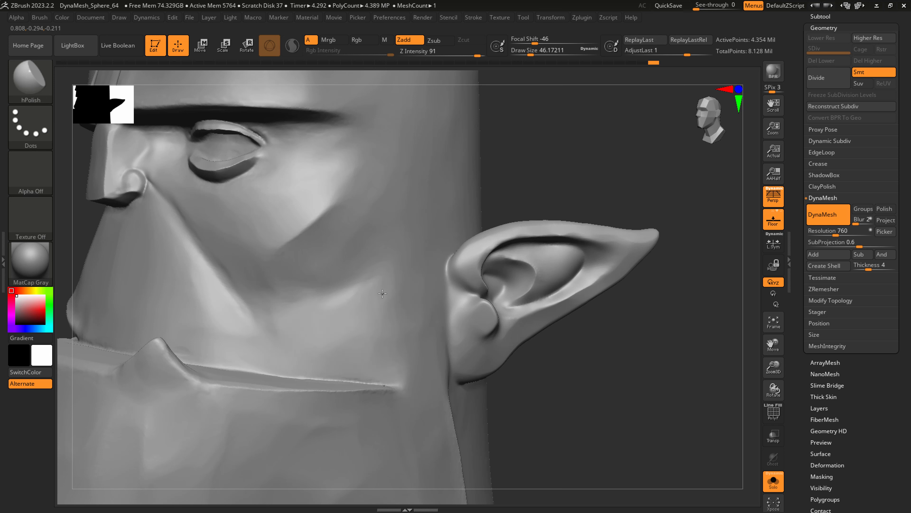
{"action": "left_click_drag", "start_coordinate": [327, 280], "coordinate": [325, 274]}
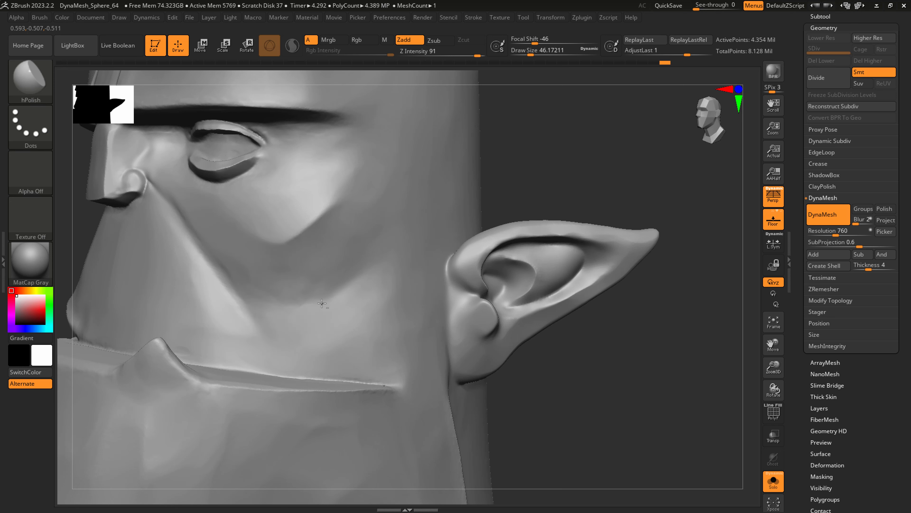
Smooth and flatten the side of the cheek in front of the ear, using hPolish at a draw size of about 116.
{"action": "key", "text": "shift"}
{"action": "mouse_move", "coordinate": [419, 279]}
{"action": "right_mouse_down", "text": "ctrl"}
{"action": "mouse_move", "coordinate": [370, 255]}
{"action": "mouse_move", "coordinate": [397, 264]}
{"action": "right_mouse_up", "text": "ctrl"}
{"action": "key", "text": "s"}
{"action": "left_click_drag", "start_coordinate": [372, 284], "coordinate": [390, 254]}
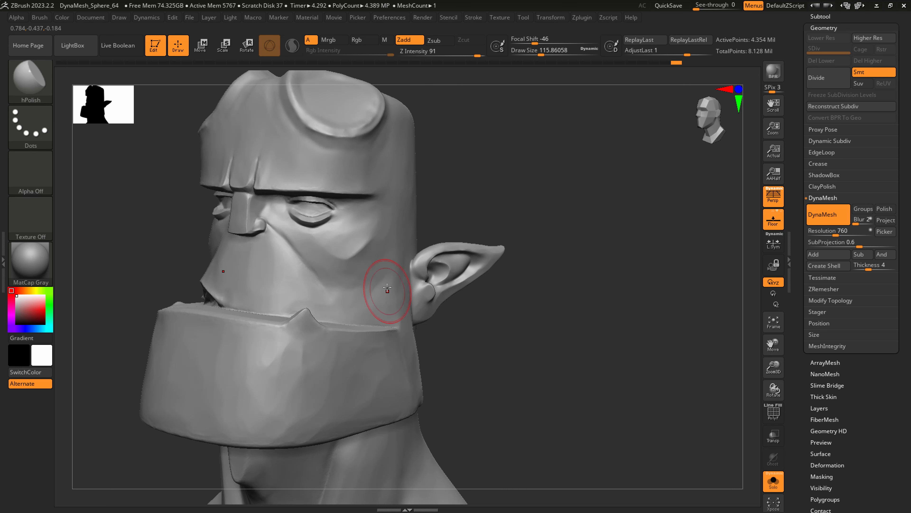
{"action": "left_click_drag", "start_coordinate": [396, 309], "coordinate": [405, 306]}
{"action": "right_click_drag", "start_coordinate": [434, 305], "coordinate": [368, 305], "text": "ctrl"}
{"action": "mouse_move", "coordinate": [431, 338]}
{"action": "right_mouse_down"}
{"action": "mouse_move", "coordinate": [448, 343]}
{"action": "mouse_move", "coordinate": [417, 354]}
{"action": "right_mouse_up"}
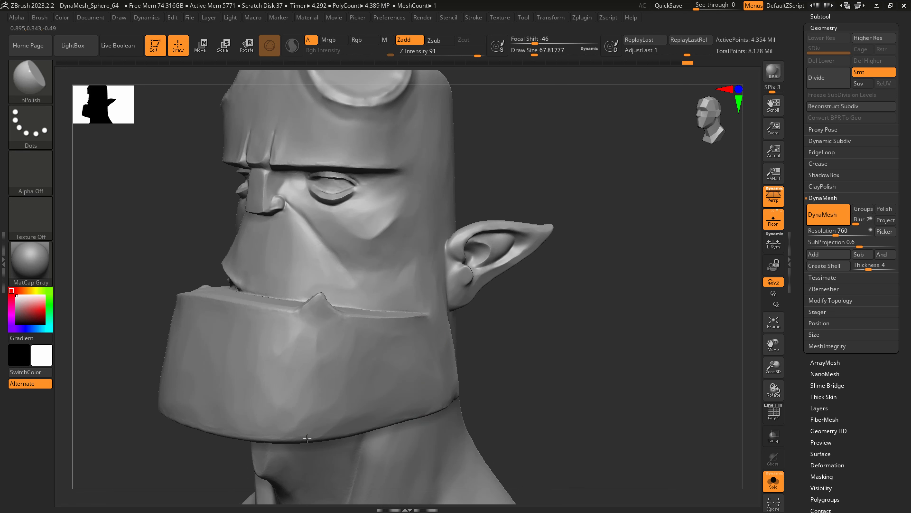
Polish the bottom edge of the jaw with hPolish, reducing the draw size to about 37.
{"action": "left_click_drag", "start_coordinate": [227, 430], "coordinate": [237, 431]}
{"action": "key", "text": "s"}
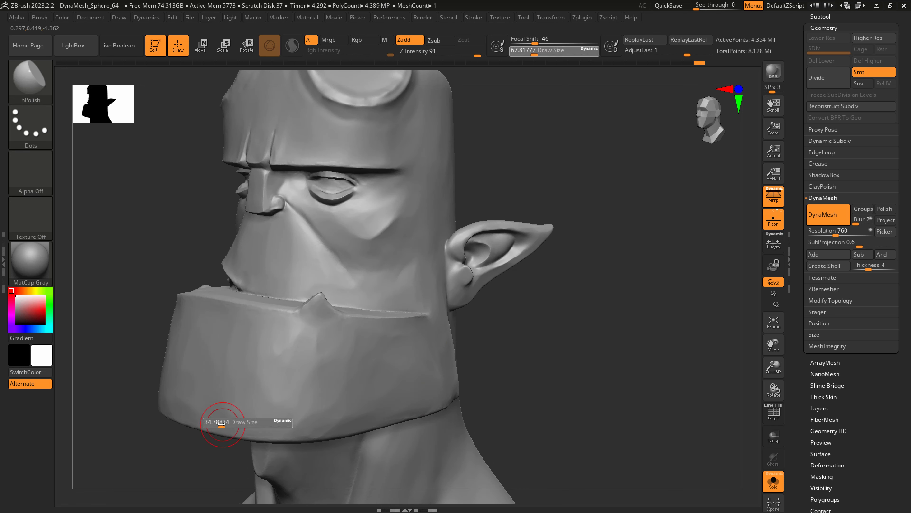
{"action": "left_click", "coordinate": [221, 422]}
{"action": "right_click_drag", "start_coordinate": [441, 399], "coordinate": [481, 300], "text": "alt"}
Polish the side neck muscle below the jaw with hPolish at a draw size of about 101.
{"action": "key", "text": "s"}
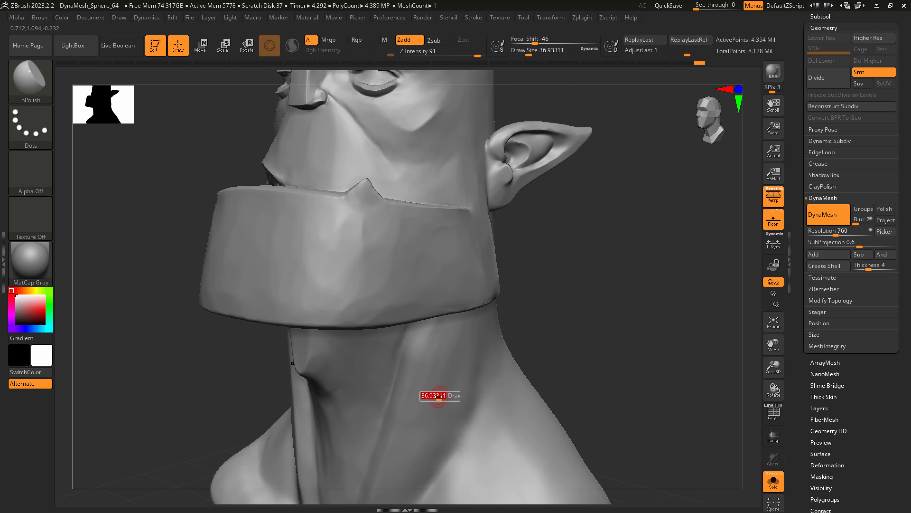
{"action": "left_click", "coordinate": [448, 397]}
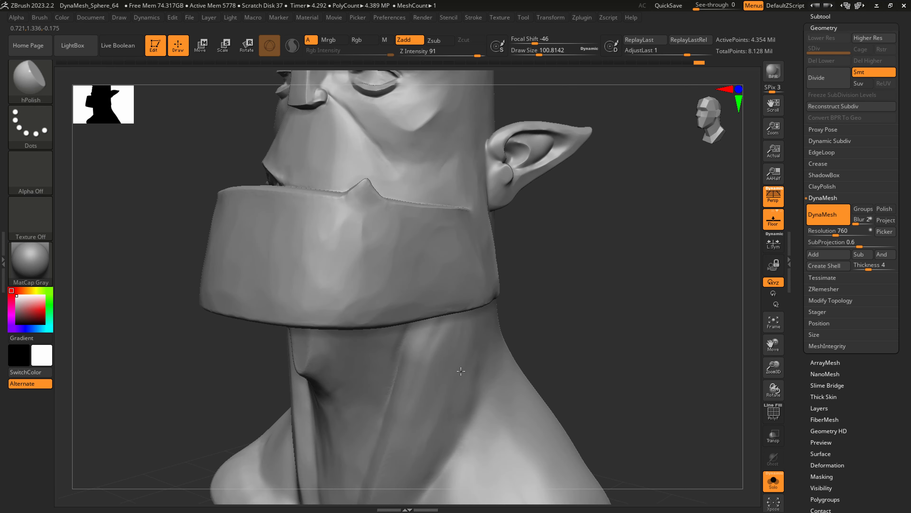
{"action": "left_click_drag", "start_coordinate": [461, 371], "coordinate": [441, 334]}
{"action": "right_click_drag", "start_coordinate": [410, 370], "coordinate": [455, 317], "text": "alt"}
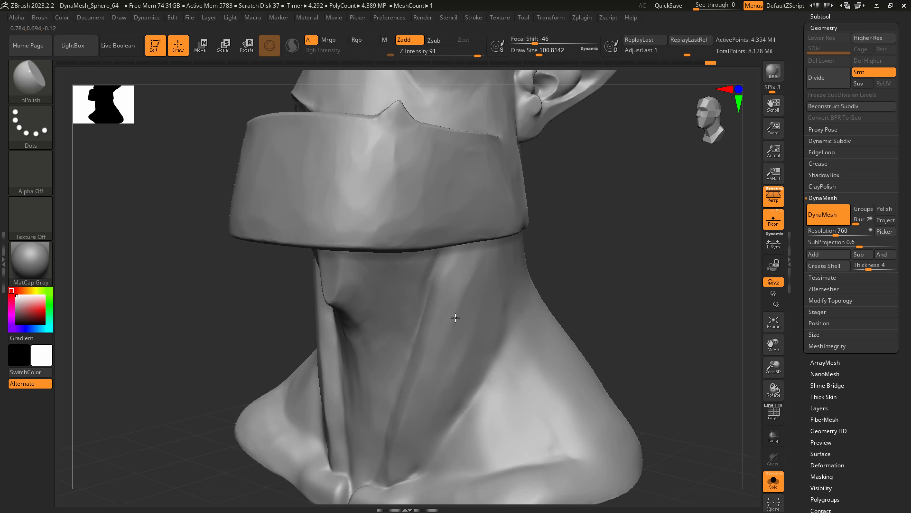
{"action": "right_click_drag", "start_coordinate": [446, 350], "coordinate": [464, 268]}
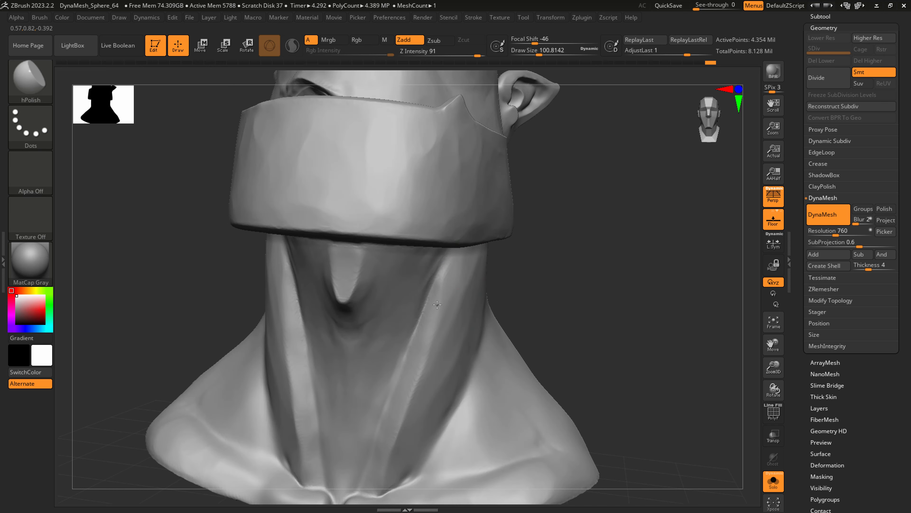
Flatten the front planes of the neck tendons down to the collarbone with hPolish.
{"action": "left_click_drag", "start_coordinate": [429, 263], "coordinate": [425, 253]}
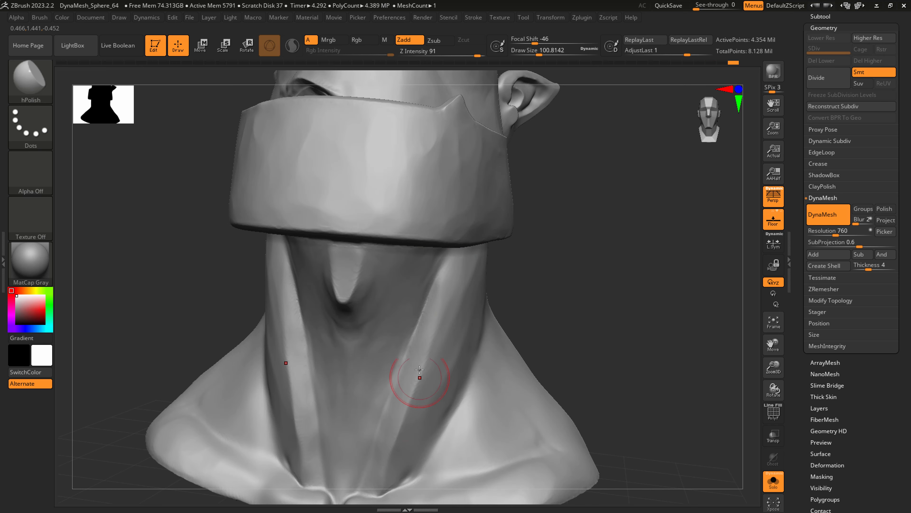
{"action": "left_click_drag", "start_coordinate": [432, 384], "coordinate": [460, 356]}
{"action": "left_click_drag", "start_coordinate": [461, 452], "coordinate": [473, 389]}
Show all the bust's parts again and switch to the coat subtool Extract4.
{"action": "right_click_drag", "start_coordinate": [490, 387], "coordinate": [578, 412], "text": "ctrl"}
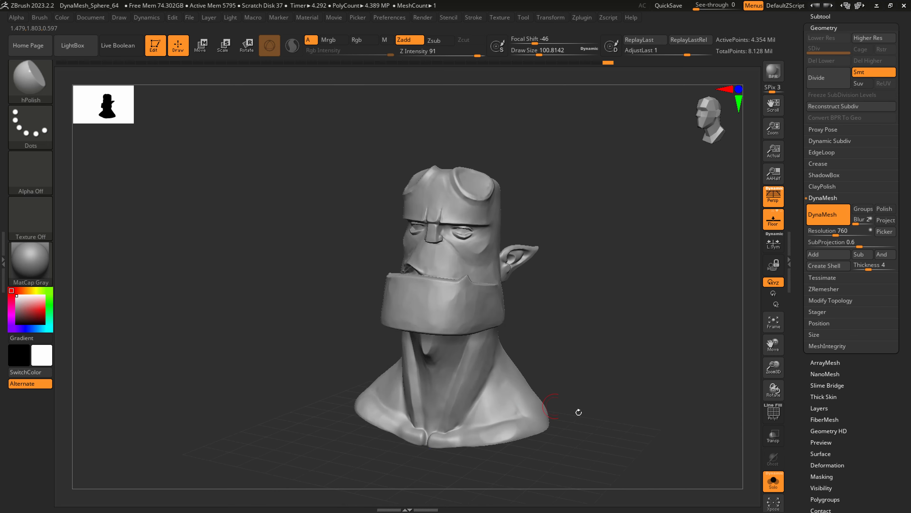
{"action": "left_click", "coordinate": [766, 487]}
{"action": "left_click_drag", "start_coordinate": [732, 442], "coordinate": [486, 328], "text": "shift"}
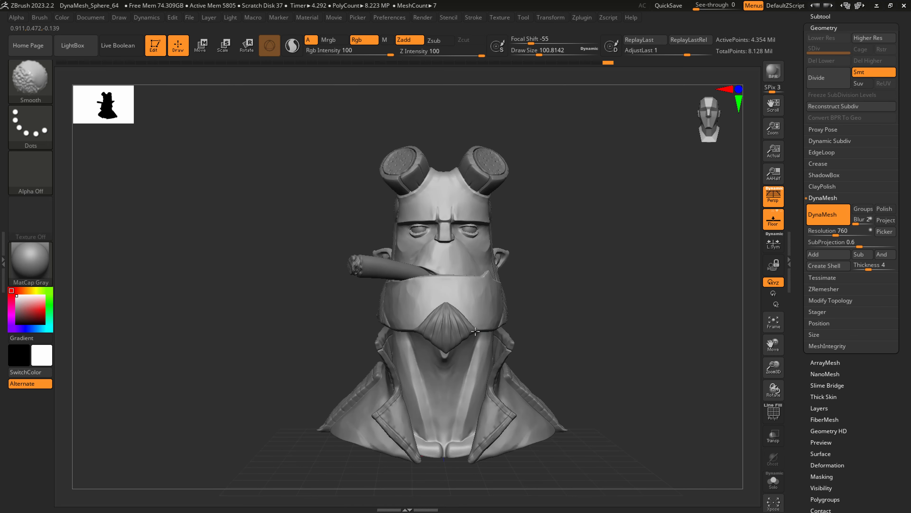
{"action": "right_click_drag", "start_coordinate": [485, 328], "coordinate": [429, 336]}
{"action": "left_click", "coordinate": [495, 370], "text": "alt"}
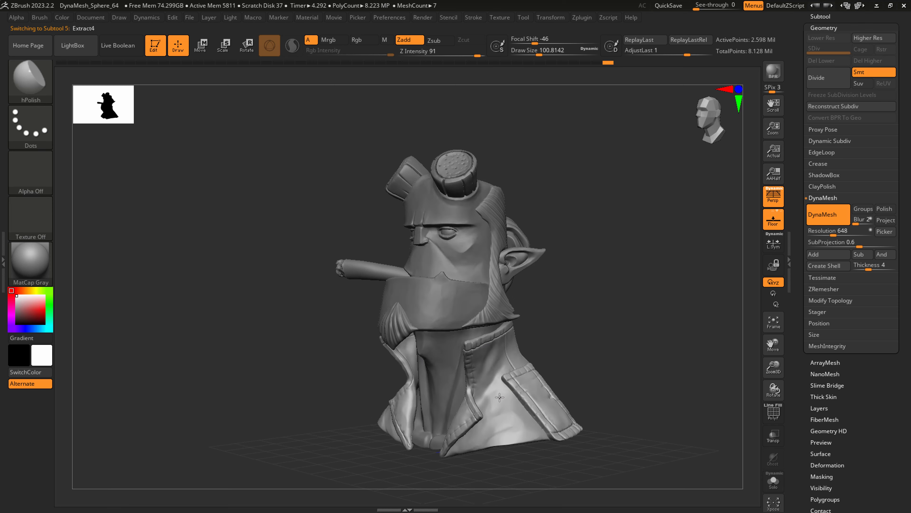
Polish the coat's front and shoulder surfaces around the stitched strap with hPolish at a draw size of about 83.
{"action": "right_click_drag", "start_coordinate": [500, 398], "coordinate": [506, 433], "text": "ctrl"}
{"action": "key", "text": "s"}
{"action": "left_click_drag", "start_coordinate": [520, 416], "coordinate": [516, 417]}
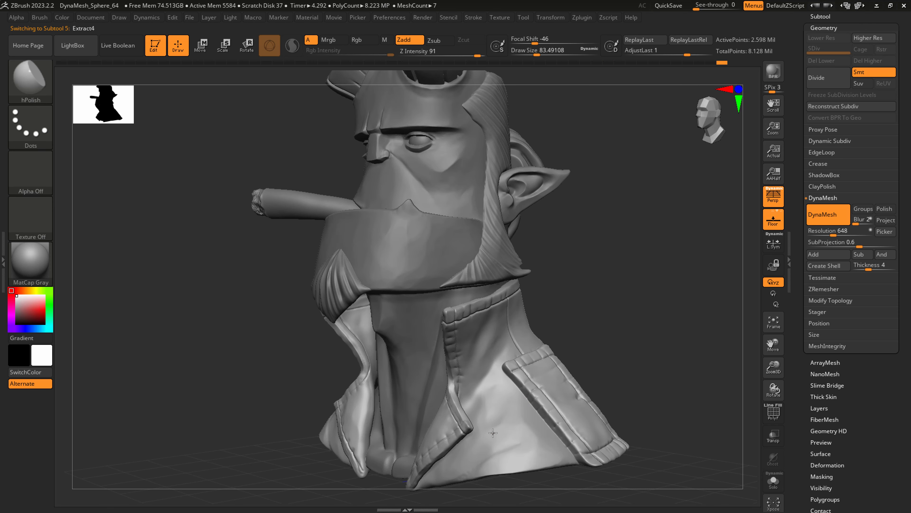
{"action": "left_click_drag", "start_coordinate": [485, 462], "coordinate": [485, 352]}
{"action": "right_click_drag", "start_coordinate": [508, 330], "coordinate": [601, 313]}
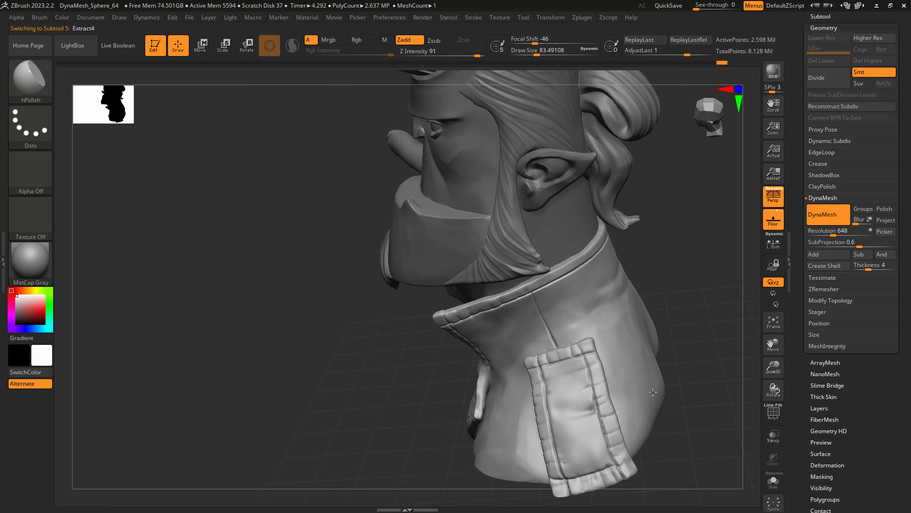
{"action": "left_click_drag", "start_coordinate": [653, 392], "coordinate": [643, 401]}
{"action": "mouse_move", "coordinate": [590, 432]}
{"action": "left_mouse_down"}
{"action": "mouse_move", "coordinate": [581, 458]}
{"action": "mouse_move", "coordinate": [587, 434]}
{"action": "left_mouse_up"}
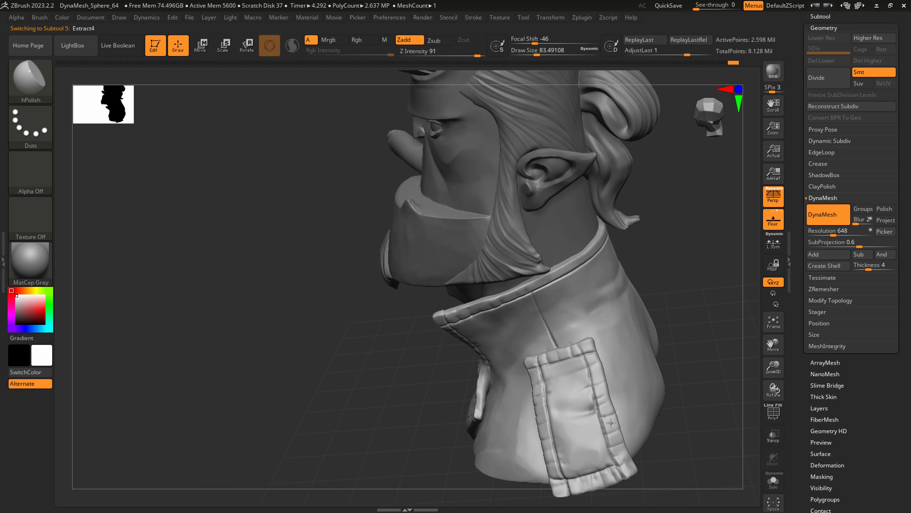
Pull the corners and stitched edges of the coat's shoulder strap into shape with SnakeHook at a draw size of about 74.
{"action": "key", "text": "b"}
{"action": "key", "text": "s"}
{"action": "key", "text": "h"}
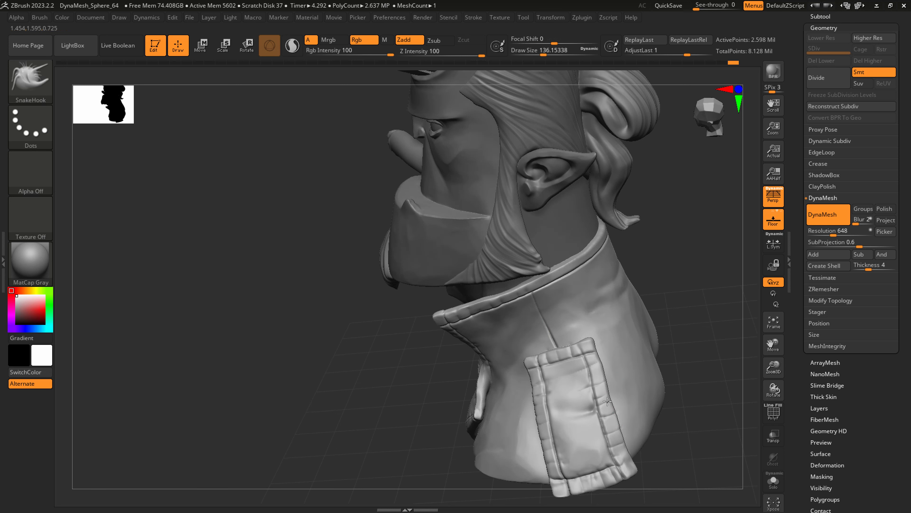
{"action": "key", "text": "bracketleft"}
{"action": "key", "text": "bracketleft"}
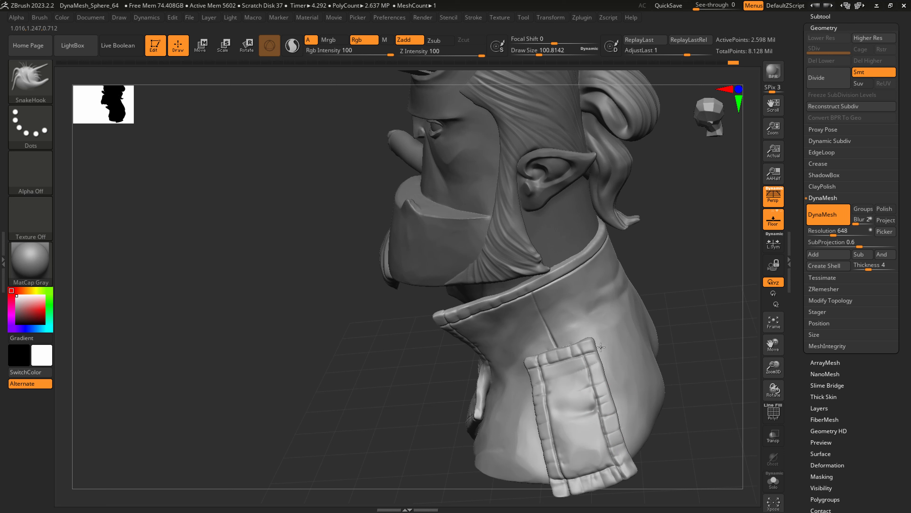
{"action": "key", "text": "bracketleft"}
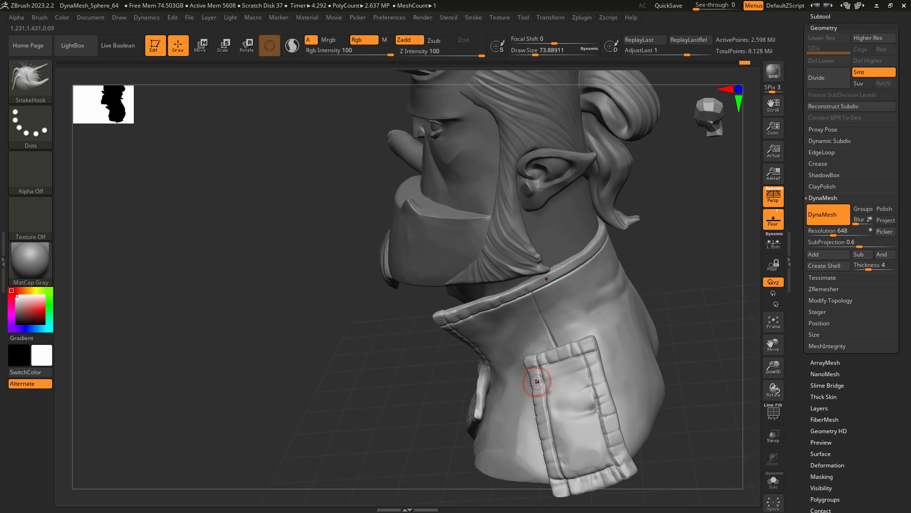
{"action": "mouse_move", "coordinate": [584, 407]}
{"action": "right_mouse_down"}
{"action": "mouse_move", "coordinate": [656, 399]}
{"action": "mouse_move", "coordinate": [598, 429]}
{"action": "right_mouse_up"}
Refine the shoulder strap's outline with SnakeHook at a draw size of about 104.
{"action": "key", "text": "s"}
{"action": "left_click_drag", "start_coordinate": [603, 448], "coordinate": [620, 433]}
{"action": "right_click_drag", "start_coordinate": [589, 387], "coordinate": [591, 338], "text": "alt"}
{"action": "right_click_drag", "start_coordinate": [622, 377], "coordinate": [668, 368]}
{"action": "mouse_move", "coordinate": [549, 376]}
{"action": "right_mouse_down"}
{"action": "mouse_move", "coordinate": [564, 405]}
{"action": "mouse_move", "coordinate": [536, 410]}
{"action": "right_mouse_up"}
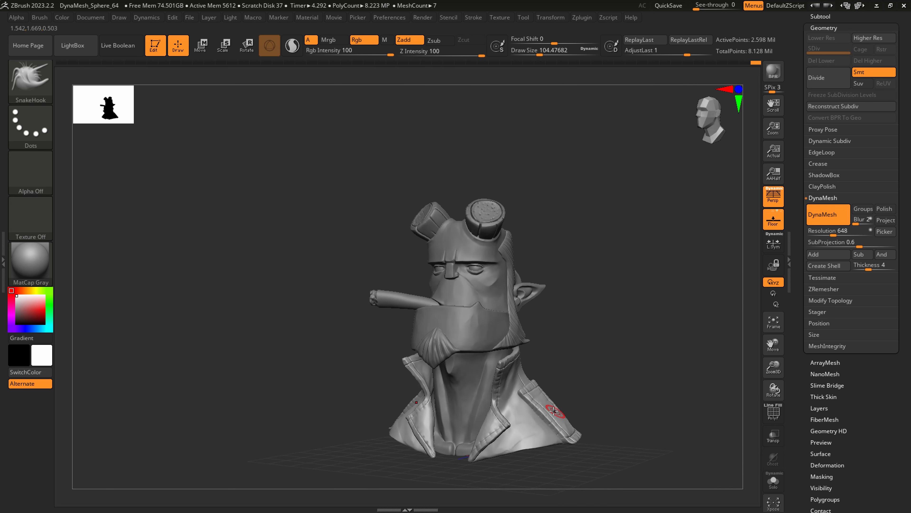
Tighten the shoulder strap's stitched edges with the Pinch brush at intensity 20.
{"action": "right_click_drag", "start_coordinate": [507, 330], "coordinate": [516, 362], "text": "alt"}
{"action": "left_click", "coordinate": [31, 86]}
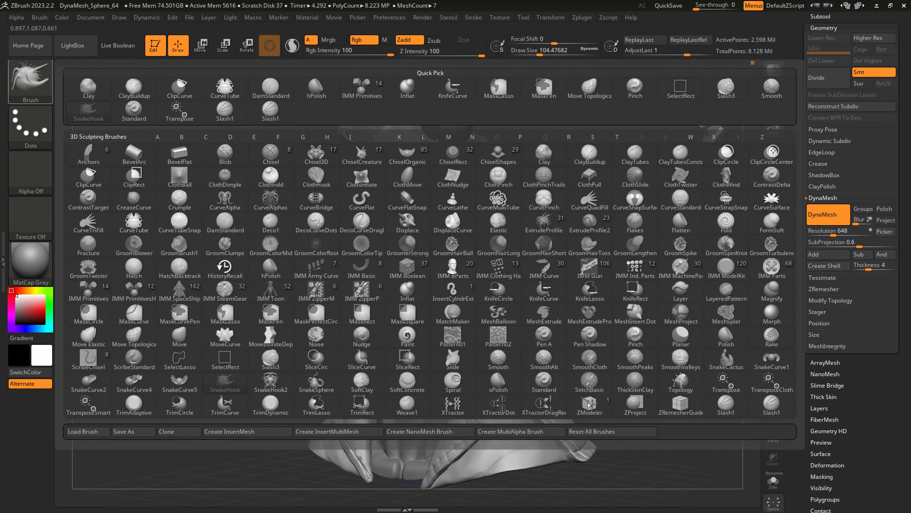
{"action": "left_click", "coordinate": [635, 336]}
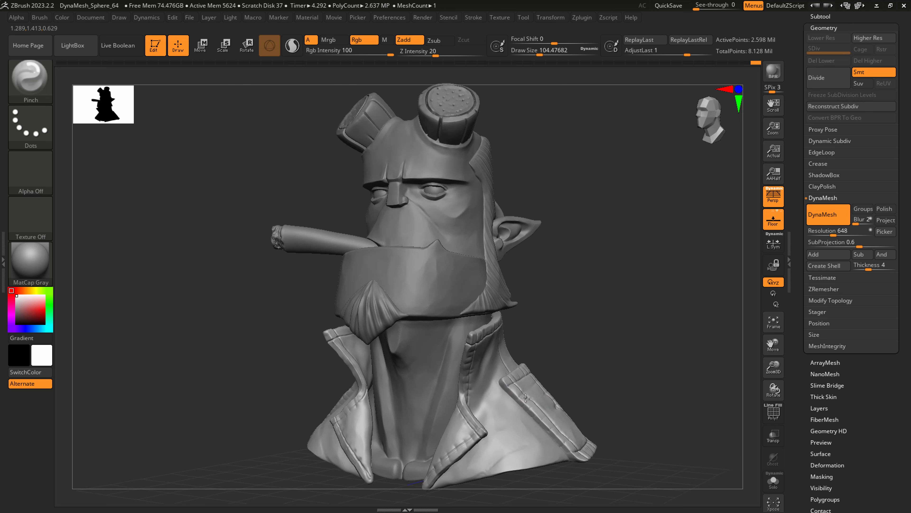
{"action": "right_click_drag", "start_coordinate": [524, 378], "coordinate": [591, 412]}
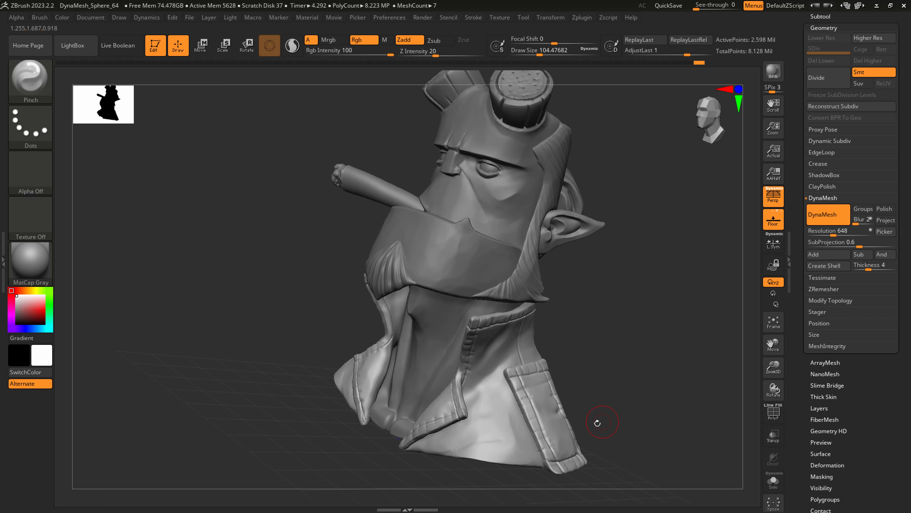
{"action": "mouse_move", "coordinate": [596, 423]}
{"action": "right_mouse_down"}
{"action": "mouse_move", "coordinate": [475, 435]}
{"action": "mouse_move", "coordinate": [583, 420]}
{"action": "mouse_move", "coordinate": [555, 462]}
{"action": "right_mouse_up"}
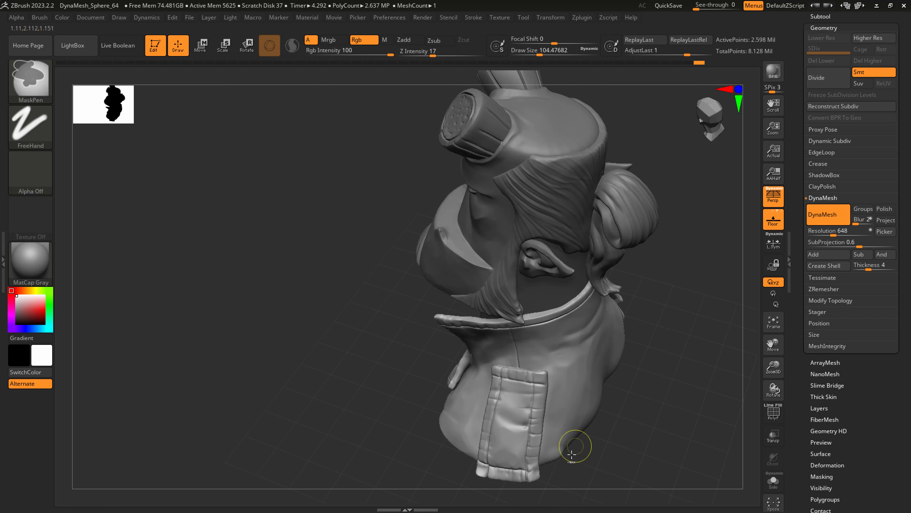
Nudge the upper corner of the shoulder strap outward with SnakeHook at a draw size of about 140.
{"action": "key", "text": "s"}
{"action": "mouse_move", "coordinate": [525, 476]}
{"action": "left_mouse_down"}
{"action": "mouse_move", "coordinate": [534, 478]}
{"action": "mouse_move", "coordinate": [534, 452]}
{"action": "left_mouse_up"}
{"action": "key", "text": "s"}
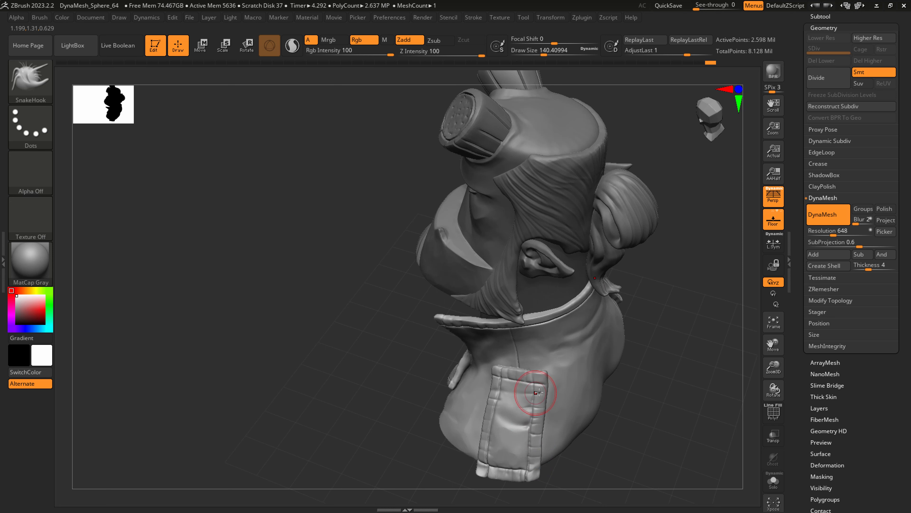
{"action": "left_click_drag", "start_coordinate": [543, 375], "coordinate": [545, 372]}
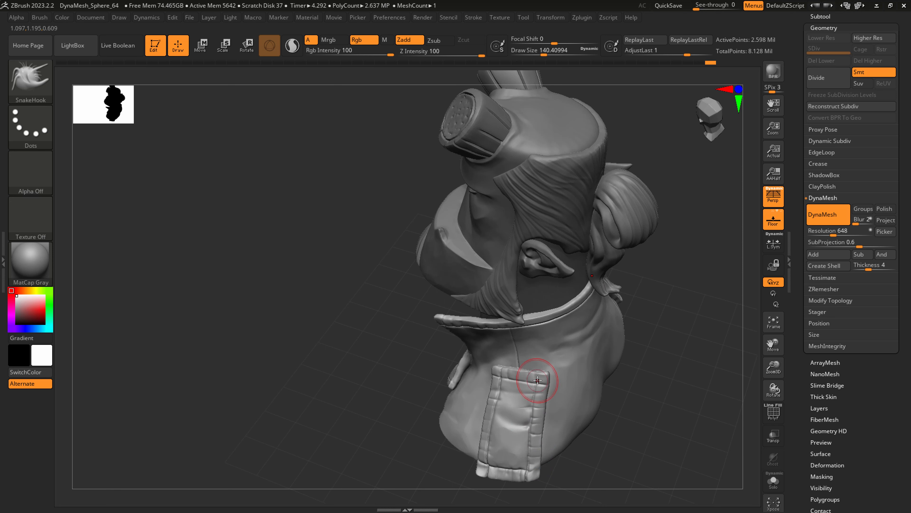
{"action": "mouse_move", "coordinate": [534, 383]}
{"action": "right_mouse_down"}
{"action": "mouse_move", "coordinate": [573, 376]}
{"action": "mouse_move", "coordinate": [541, 395]}
{"action": "mouse_move", "coordinate": [533, 414]}
{"action": "mouse_move", "coordinate": [542, 349]}
{"action": "mouse_move", "coordinate": [560, 379]}
{"action": "mouse_move", "coordinate": [566, 369]}
{"action": "mouse_move", "coordinate": [409, 390]}
{"action": "mouse_move", "coordinate": [412, 400]}
{"action": "mouse_move", "coordinate": [475, 409]}
{"action": "mouse_move", "coordinate": [453, 343]}
{"action": "right_mouse_up"}
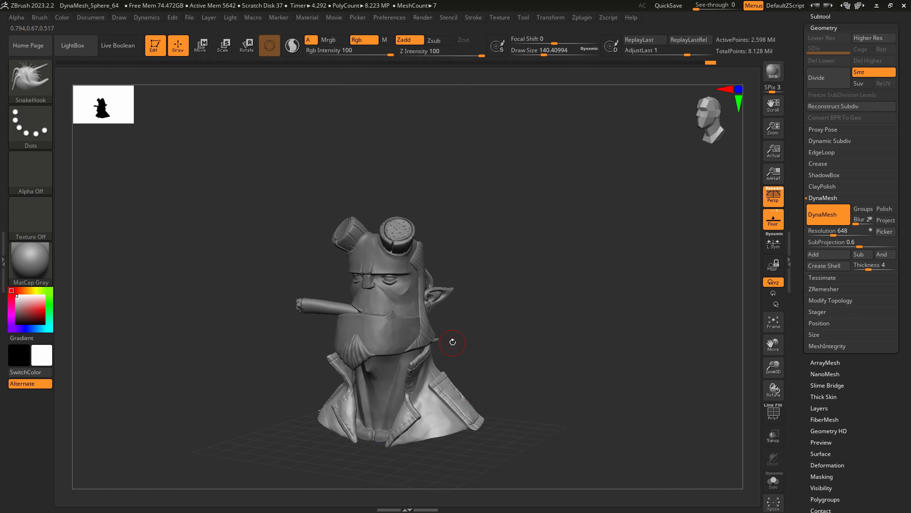
Save the tool over the existing hellboy_004.ztl file.
{"action": "left_click_drag", "start_coordinate": [798, 172], "coordinate": [798, 365]}
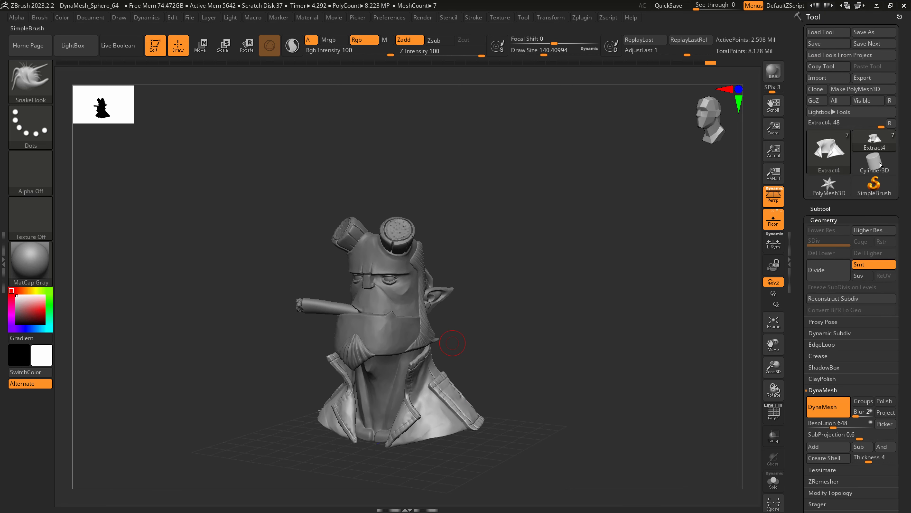
{"action": "left_click", "coordinate": [860, 32]}
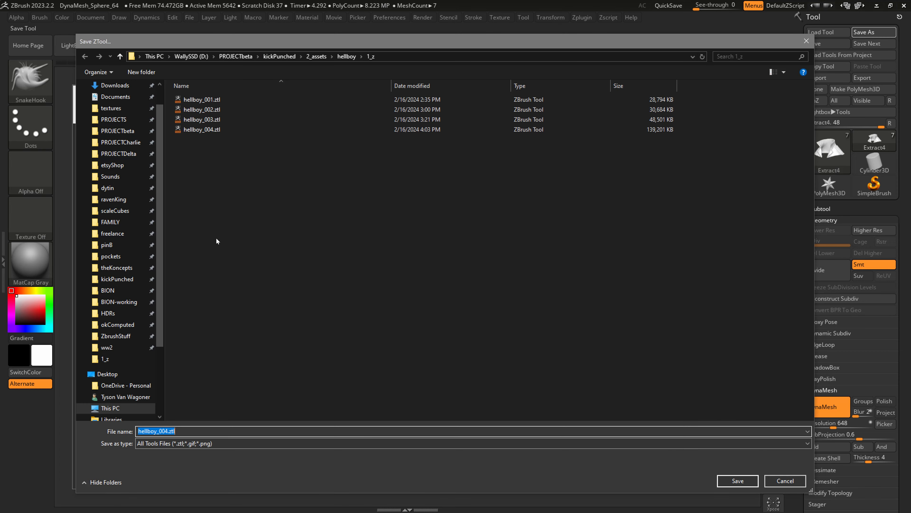
{"action": "double_click", "coordinate": [204, 130]}
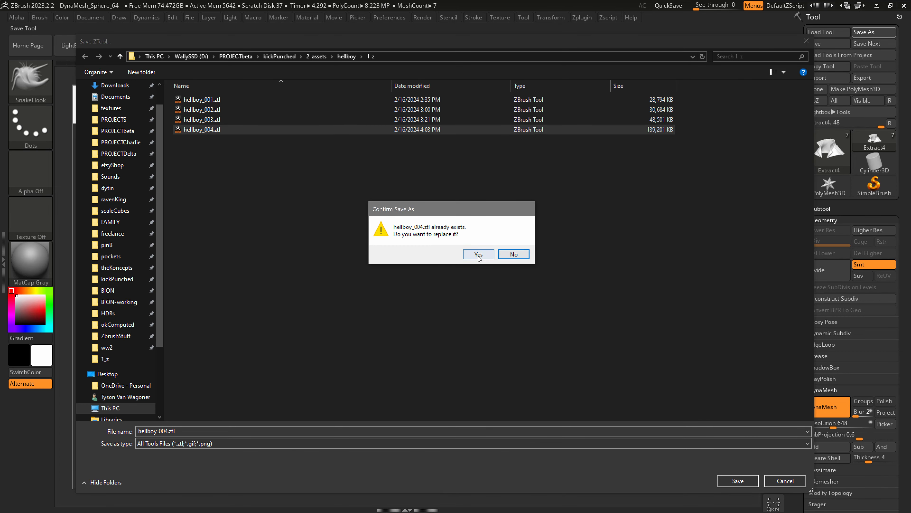
{"action": "left_click", "coordinate": [478, 254]}
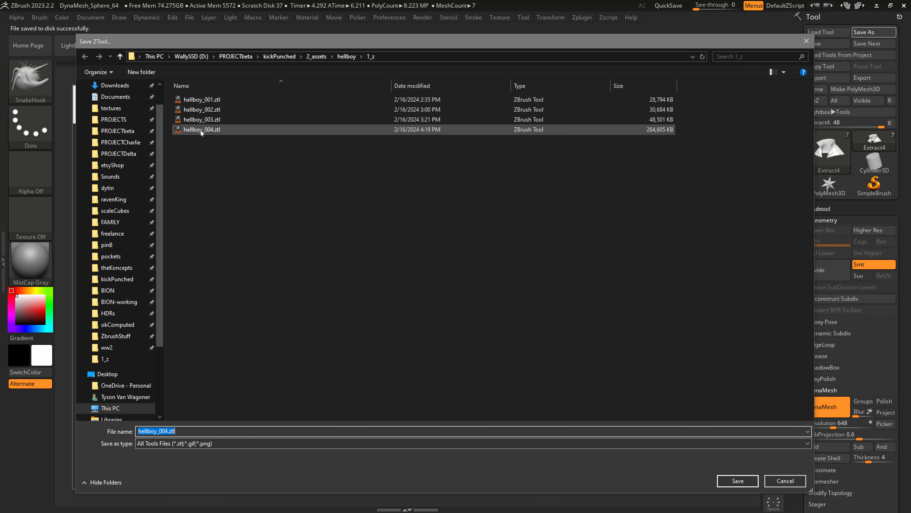
Save a further copy of the tool under the name hellboy_scaled_005 in the same folder.
{"action": "left_click", "coordinate": [201, 129]}
{"action": "left_click", "coordinate": [168, 430]}
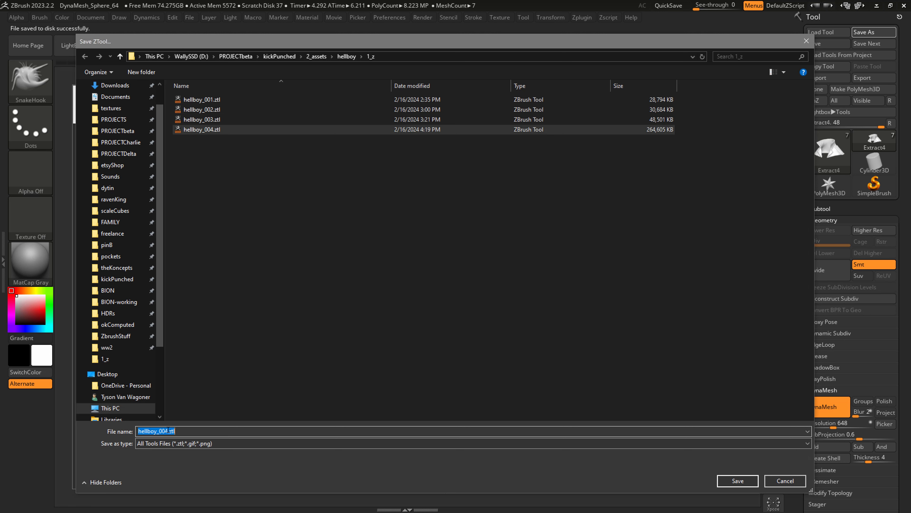
{"action": "left_click", "coordinate": [168, 431]}
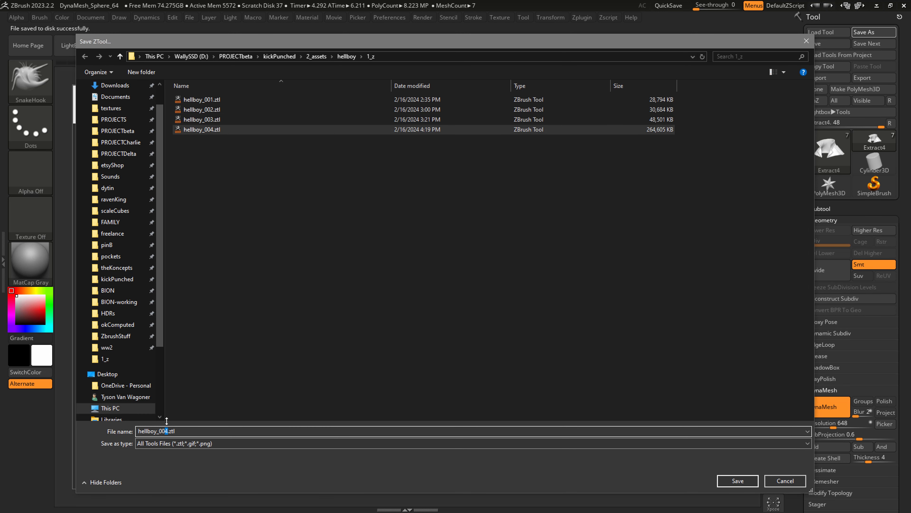
{"action": "type", "text": "5"}
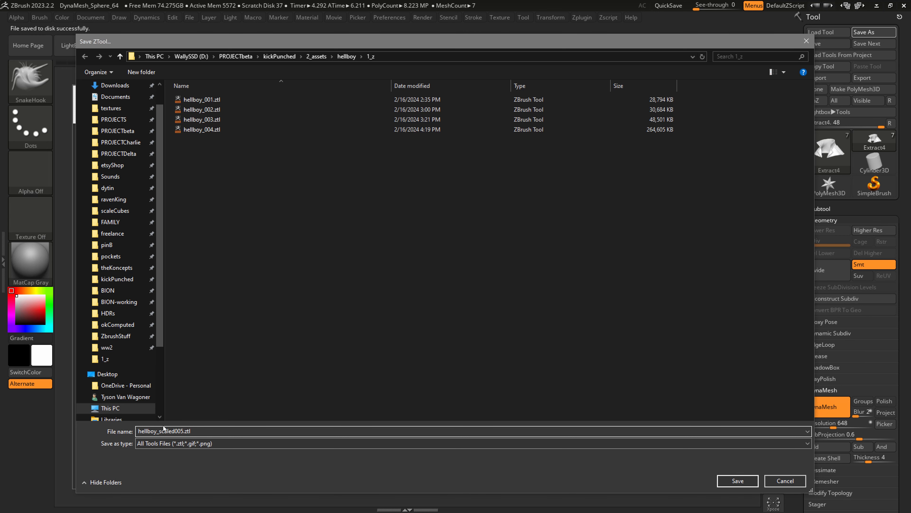
{"action": "key", "text": "Return"}
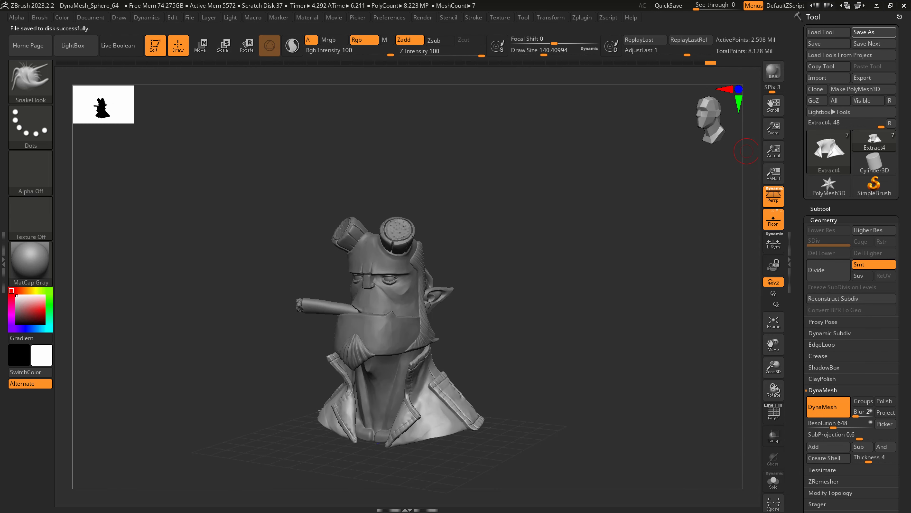
Select the eyes subtool PM3D_Sphere3D1 and merge it down with the horns subtool PM3D_Cylinder3D1.
{"action": "left_click_drag", "start_coordinate": [473, 359], "coordinate": [551, 329]}
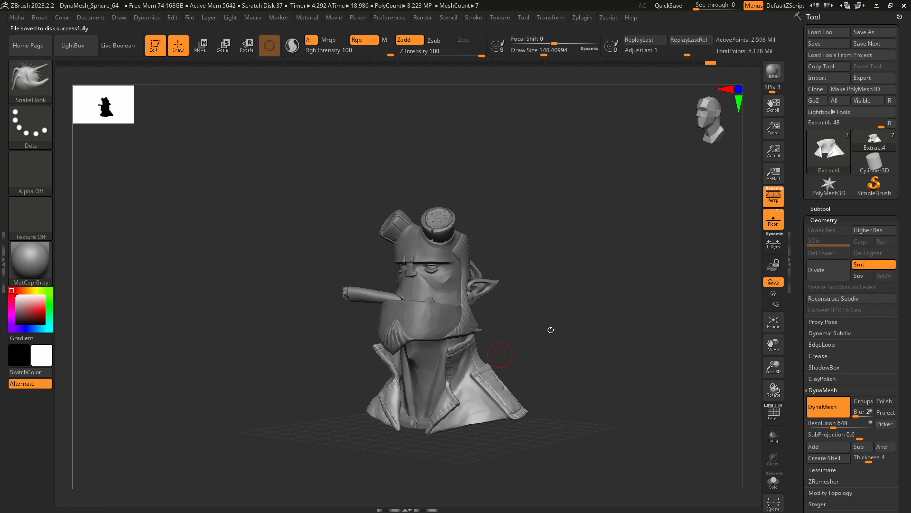
{"action": "left_click", "coordinate": [817, 207]}
{"action": "left_click", "coordinate": [856, 86]}
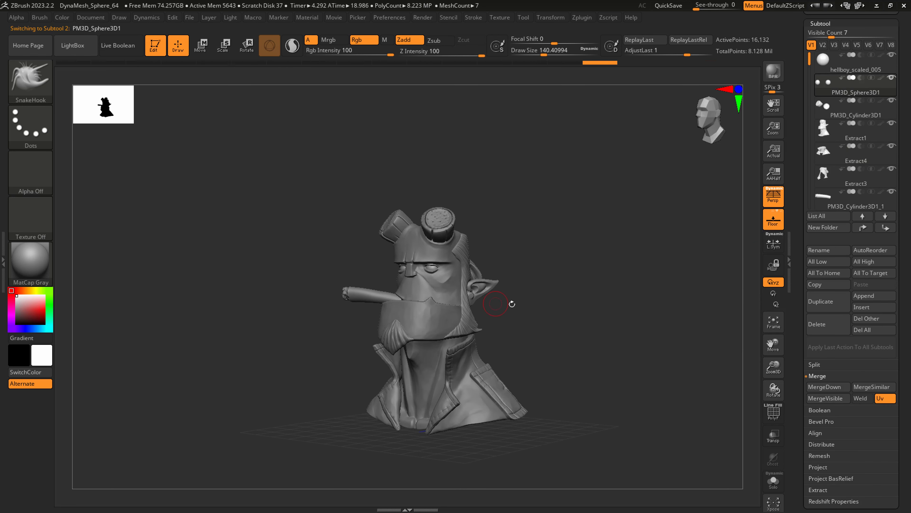
{"action": "right_click_drag", "start_coordinate": [439, 271], "coordinate": [449, 294], "text": "ctrl"}
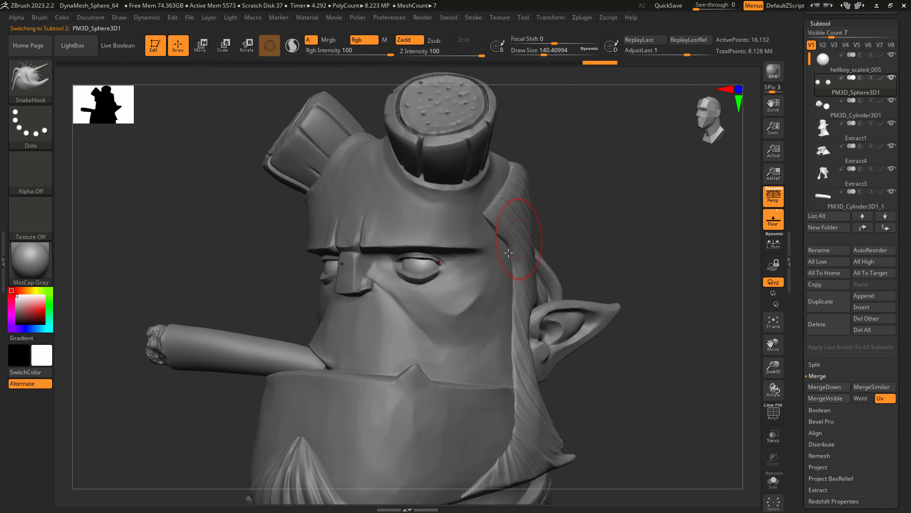
{"action": "left_click", "coordinate": [819, 376]}
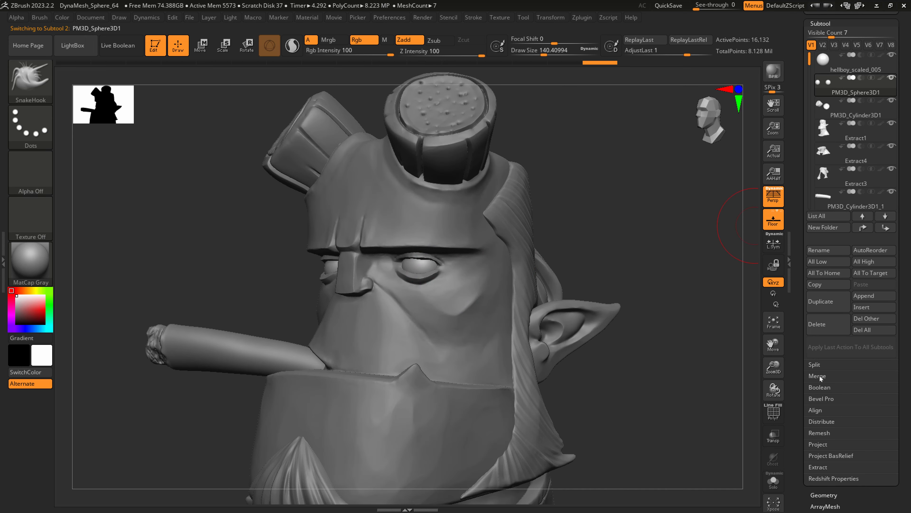
{"action": "left_click", "coordinate": [819, 376]}
{"action": "left_click", "coordinate": [820, 387]}
{"action": "key", "text": "Return"}
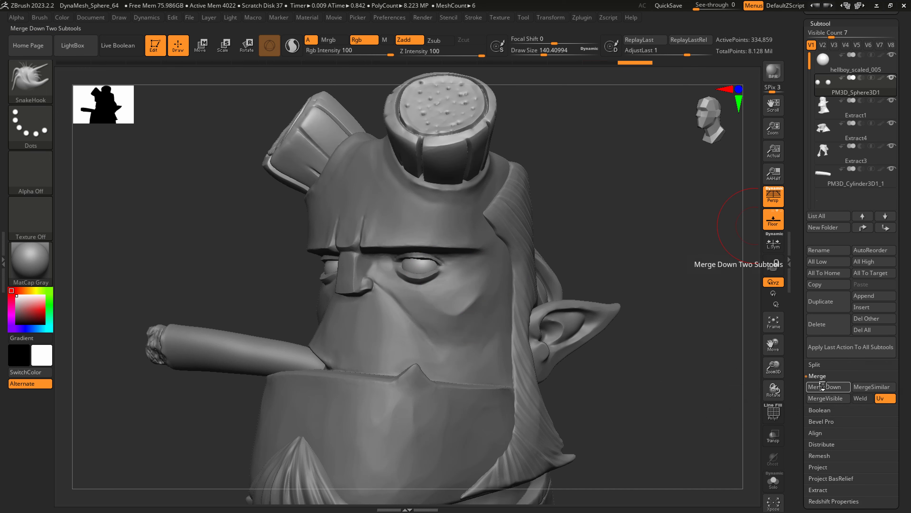
Merge the combined subtool down with Extract1, Extract4, Extract3 and the cigar PM3D_Cylinder3D1_1.
{"action": "left_click", "coordinate": [822, 388]}
{"action": "left_click", "coordinate": [741, 404]}
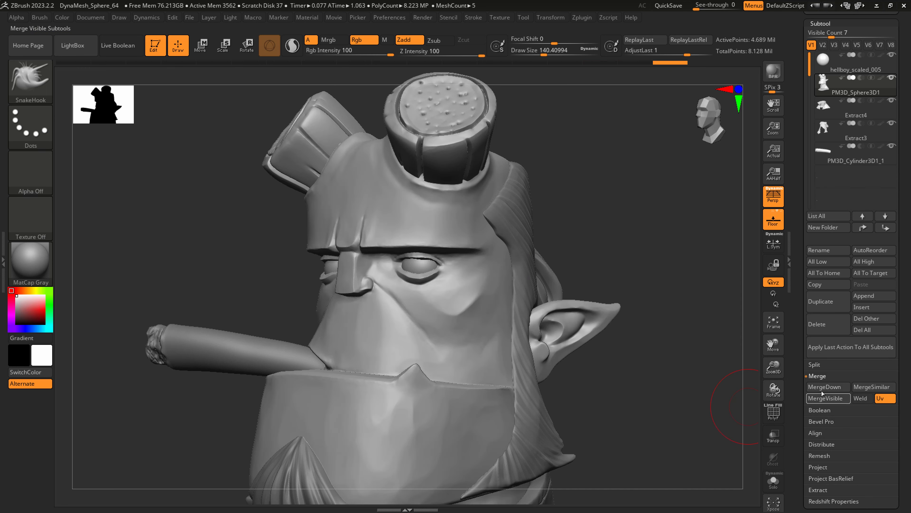
{"action": "left_click", "coordinate": [825, 387]}
{"action": "key", "text": "Return"}
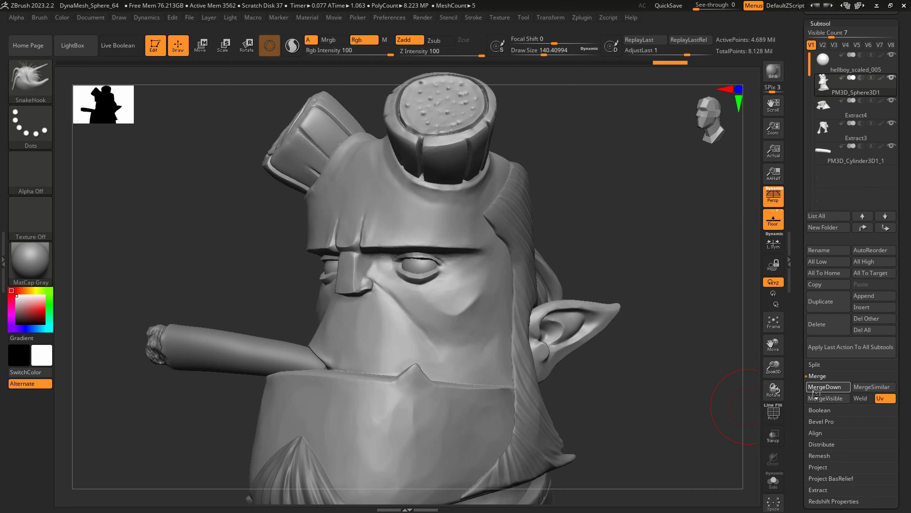
{"action": "left_click", "coordinate": [819, 388]}
{"action": "left_click", "coordinate": [745, 405]}
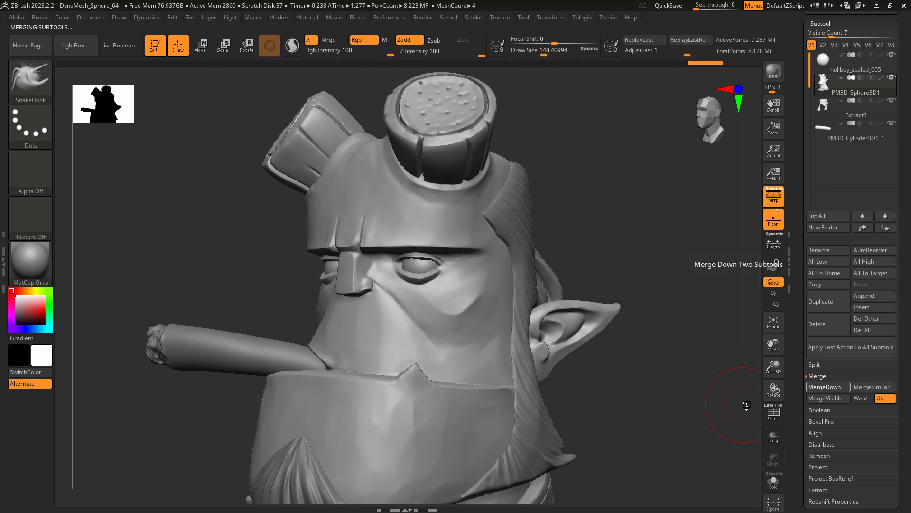
{"action": "left_click", "coordinate": [824, 387]}
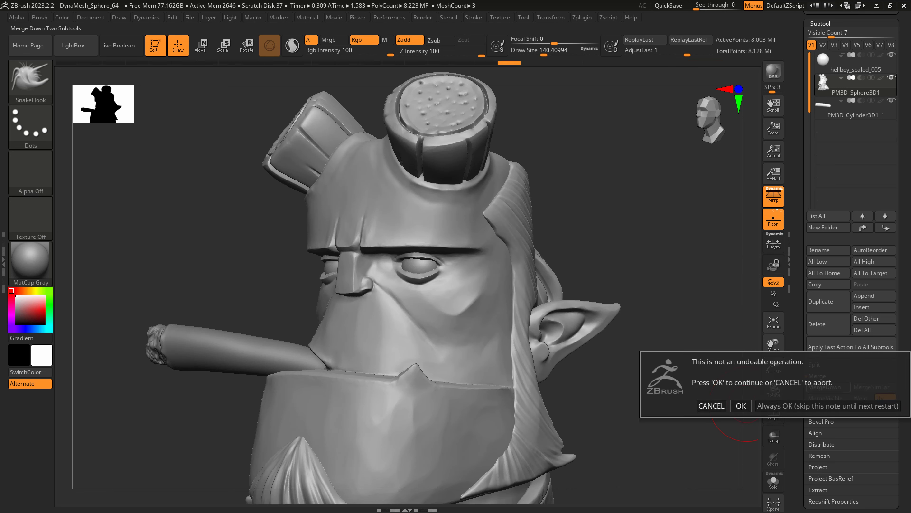
{"action": "left_click", "coordinate": [741, 406]}
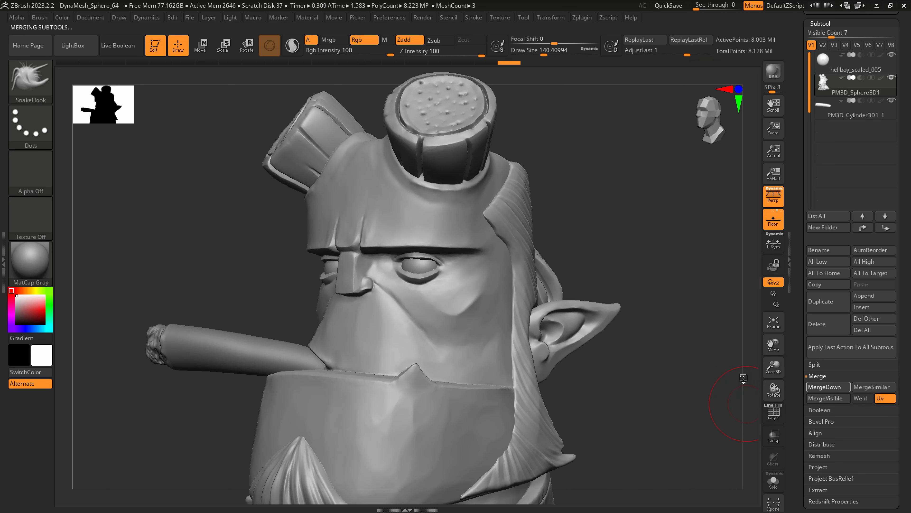
Isolate the merged bust in Solo mode and check its polygroups with the PolyFrame display.
{"action": "left_click", "coordinate": [773, 481]}
{"action": "key", "text": "shift+f"}
{"action": "mouse_move", "coordinate": [466, 373]}
{"action": "right_mouse_down", "text": "alt"}
{"action": "mouse_move", "coordinate": [402, 346]}
{"action": "mouse_move", "coordinate": [420, 281]}
{"action": "right_mouse_up", "text": "alt"}
{"action": "right_click_drag", "start_coordinate": [406, 332], "coordinate": [416, 316]}
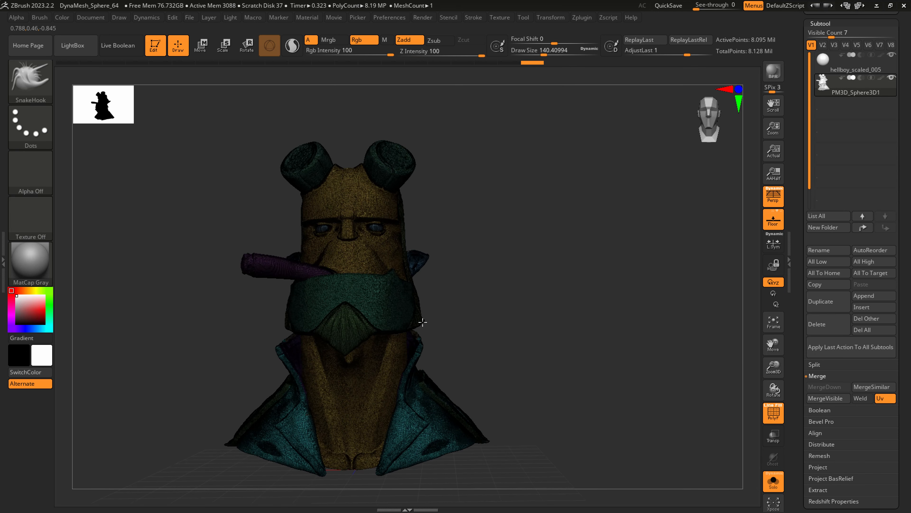
{"action": "key", "text": "shift+f"}
{"action": "right_click_drag", "start_coordinate": [364, 297], "coordinate": [413, 330]}
DynaMesh the merged bust into one continuous mesh at a resolution of 872.
{"action": "left_click_drag", "start_coordinate": [899, 420], "coordinate": [900, 283]}
{"action": "left_click", "coordinate": [823, 381]}
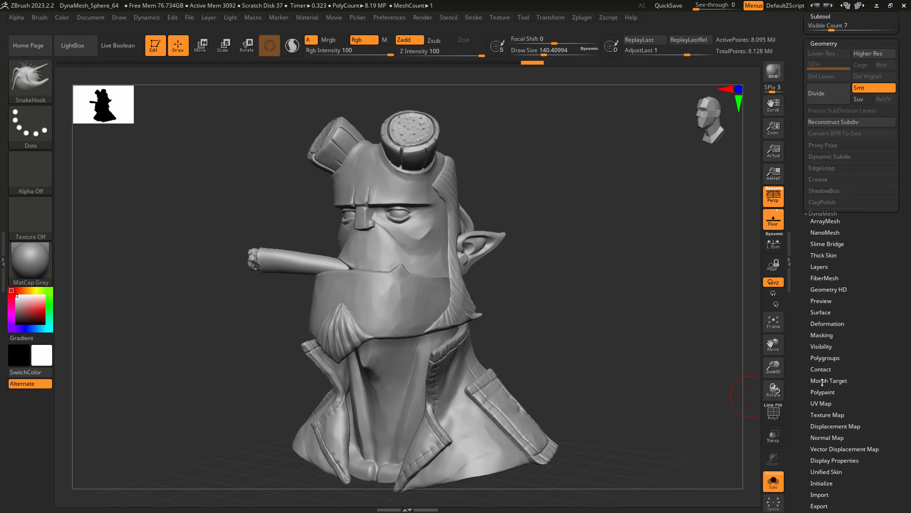
{"action": "left_click_drag", "start_coordinate": [822, 234], "coordinate": [836, 235]}
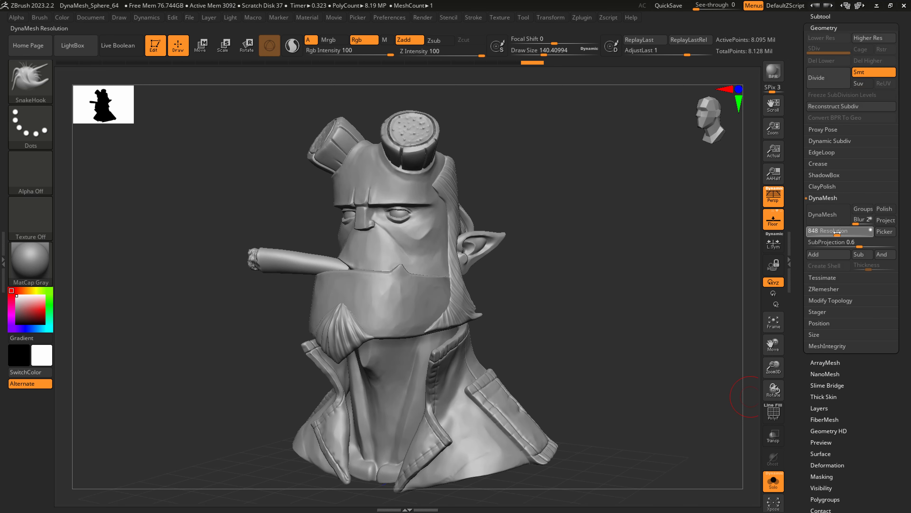
{"action": "left_click", "coordinate": [823, 214]}
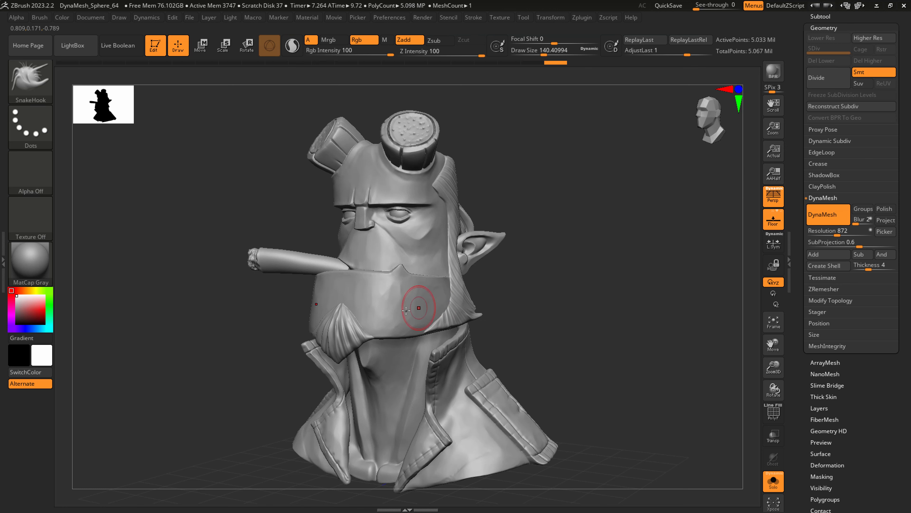
Apply a Contrast deformation of 49 to the merged bust.
{"action": "mouse_move", "coordinate": [368, 305]}
{"action": "right_mouse_down", "text": "ctrl"}
{"action": "mouse_move", "coordinate": [390, 372]}
{"action": "mouse_move", "coordinate": [467, 335]}
{"action": "mouse_move", "coordinate": [466, 359]}
{"action": "mouse_move", "coordinate": [499, 359]}
{"action": "mouse_move", "coordinate": [497, 308]}
{"action": "right_mouse_up", "text": "ctrl"}
{"action": "left_click_drag", "start_coordinate": [895, 430], "coordinate": [891, 338]}
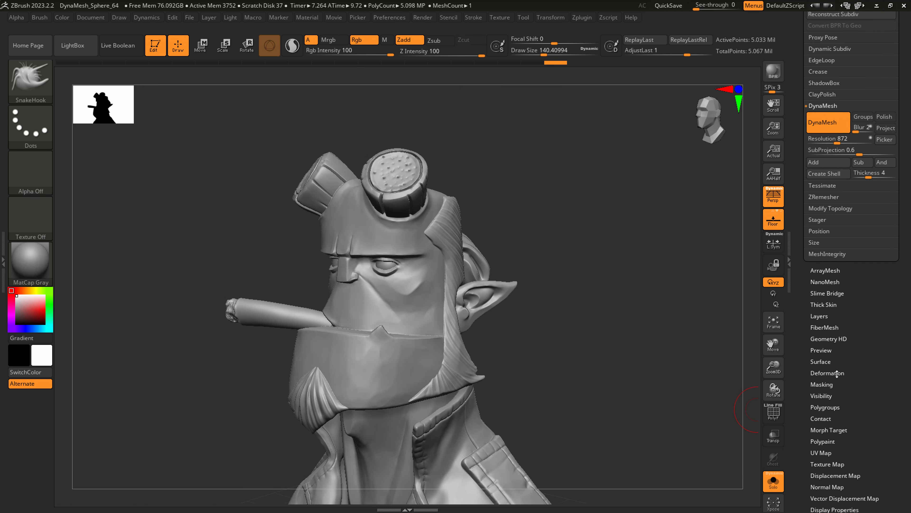
{"action": "left_click", "coordinate": [835, 373]}
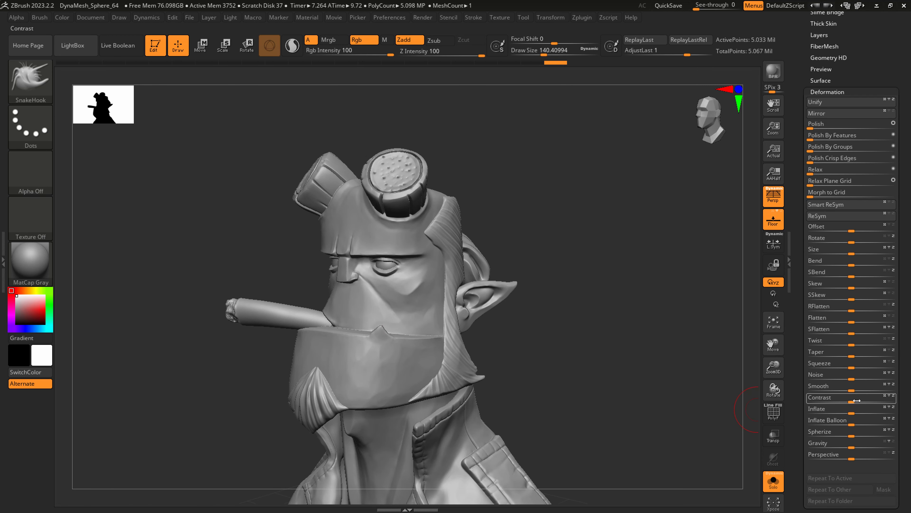
{"action": "left_click", "coordinate": [866, 402]}
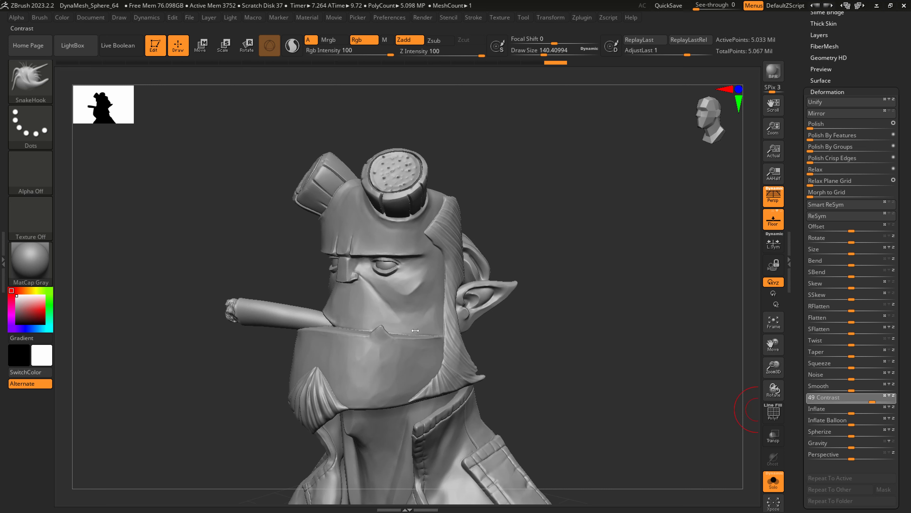
Polish the cheek beneath the eye with the hPolish brush at a draw size of about 51.
{"action": "right_click_drag", "start_coordinate": [388, 266], "coordinate": [417, 314]}
{"action": "key", "text": "b"}
{"action": "key", "text": "h"}
{"action": "key", "text": "p"}
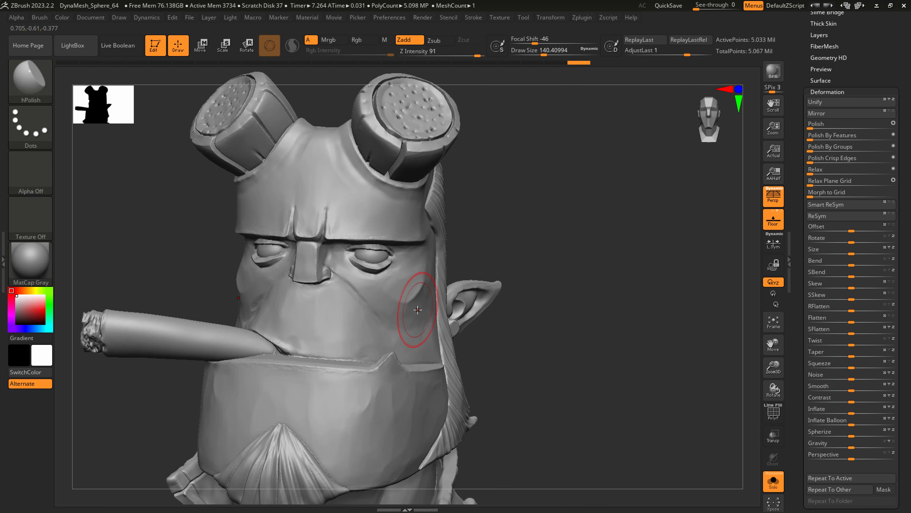
{"action": "key", "text": "s"}
{"action": "mouse_move", "coordinate": [407, 276]}
{"action": "left_mouse_down"}
{"action": "mouse_move", "coordinate": [369, 278]}
{"action": "mouse_move", "coordinate": [427, 276]}
{"action": "mouse_move", "coordinate": [396, 251]}
{"action": "left_mouse_up"}
{"action": "key", "text": "s"}
{"action": "right_click_drag", "start_coordinate": [396, 252], "coordinate": [440, 355], "text": "ctrl"}
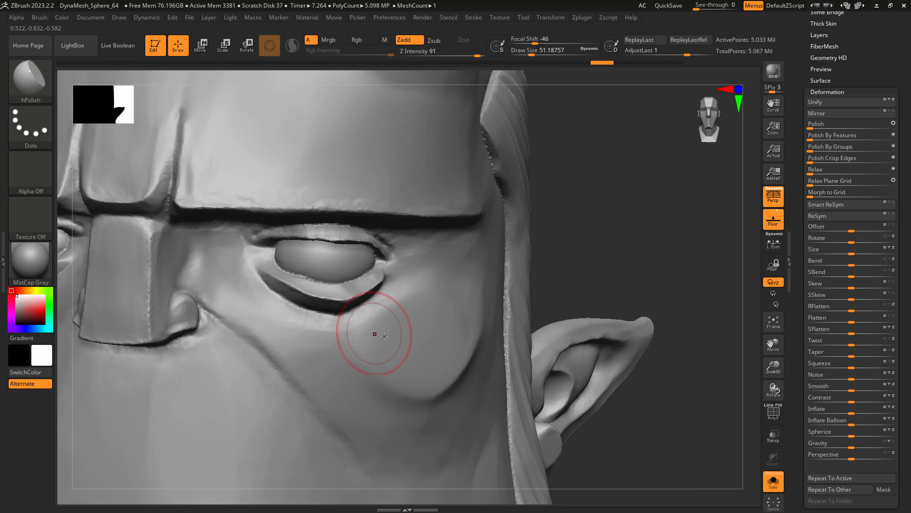
{"action": "mouse_move", "coordinate": [383, 361]}
{"action": "left_mouse_down"}
{"action": "mouse_move", "coordinate": [333, 354]}
{"action": "mouse_move", "coordinate": [388, 368]}
{"action": "mouse_move", "coordinate": [378, 339]}
{"action": "mouse_move", "coordinate": [372, 378]}
{"action": "mouse_move", "coordinate": [391, 410]}
{"action": "mouse_move", "coordinate": [355, 382]}
{"action": "mouse_move", "coordinate": [425, 384]}
{"action": "mouse_move", "coordinate": [427, 356]}
{"action": "left_mouse_up"}
{"action": "mouse_move", "coordinate": [489, 353]}
{"action": "right_mouse_down", "text": "ctrl"}
{"action": "mouse_move", "coordinate": [327, 311]}
{"action": "mouse_move", "coordinate": [538, 359]}
{"action": "mouse_move", "coordinate": [280, 297]}
{"action": "right_mouse_up", "text": "ctrl"}
Combine all of the merged bust's polygroups into a single polygroup, checking them with the PolyFrame display.
{"action": "key", "text": "shift+f"}
{"action": "right_click_drag", "start_coordinate": [456, 360], "coordinate": [484, 255], "text": "alt"}
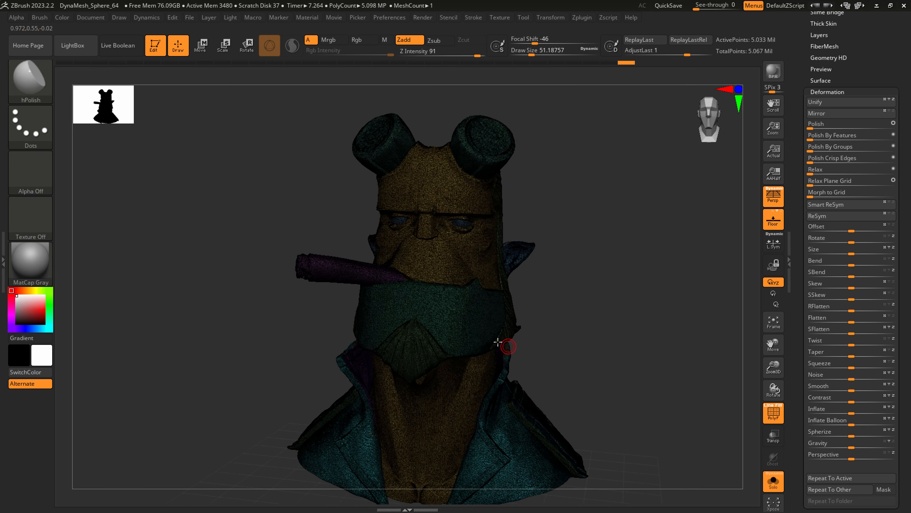
{"action": "right_click_drag", "start_coordinate": [508, 345], "coordinate": [498, 340]}
{"action": "key", "text": "ctrl+w"}
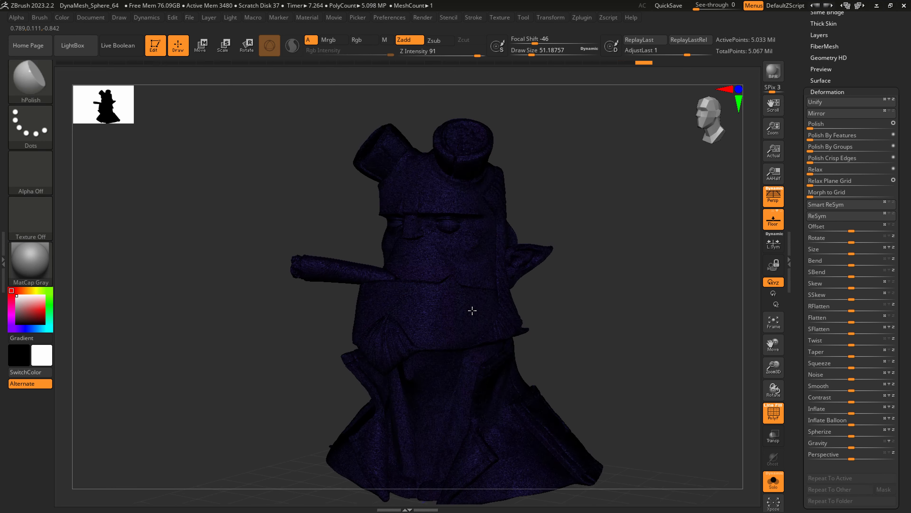
{"action": "right_click_drag", "start_coordinate": [472, 311], "coordinate": [447, 299]}
{"action": "key", "text": "shift+f"}
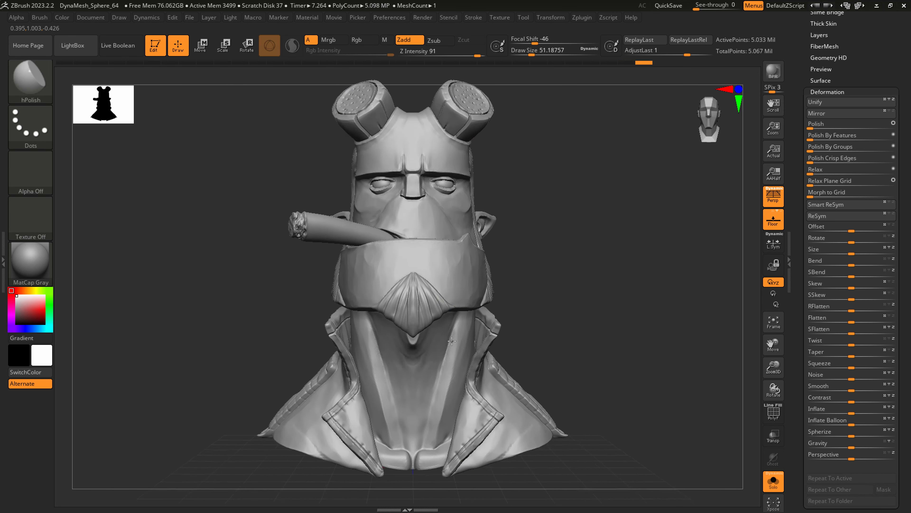
Pull the coat's shoulder pocket with the SnakeHook brush at a draw size of about 207, with perspective turned off.
{"action": "mouse_move", "coordinate": [423, 330]}
{"action": "right_mouse_down"}
{"action": "mouse_move", "coordinate": [452, 342]}
{"action": "mouse_move", "coordinate": [458, 309]}
{"action": "mouse_move", "coordinate": [409, 336]}
{"action": "mouse_move", "coordinate": [314, 338]}
{"action": "right_mouse_up"}
{"action": "right_click_drag", "start_coordinate": [398, 334], "coordinate": [407, 356]}
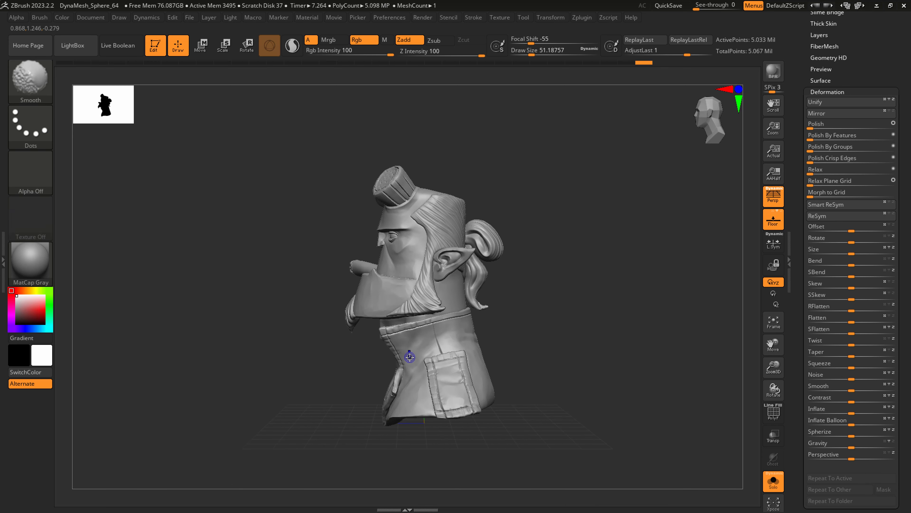
{"action": "key", "text": "p"}
{"action": "right_click_drag", "start_coordinate": [441, 410], "coordinate": [465, 492], "text": "ctrl"}
{"action": "key", "text": "s"}
{"action": "left_click_drag", "start_coordinate": [433, 400], "coordinate": [451, 399]}
{"action": "key", "text": "b"}
{"action": "key", "text": "s"}
{"action": "key", "text": "h"}
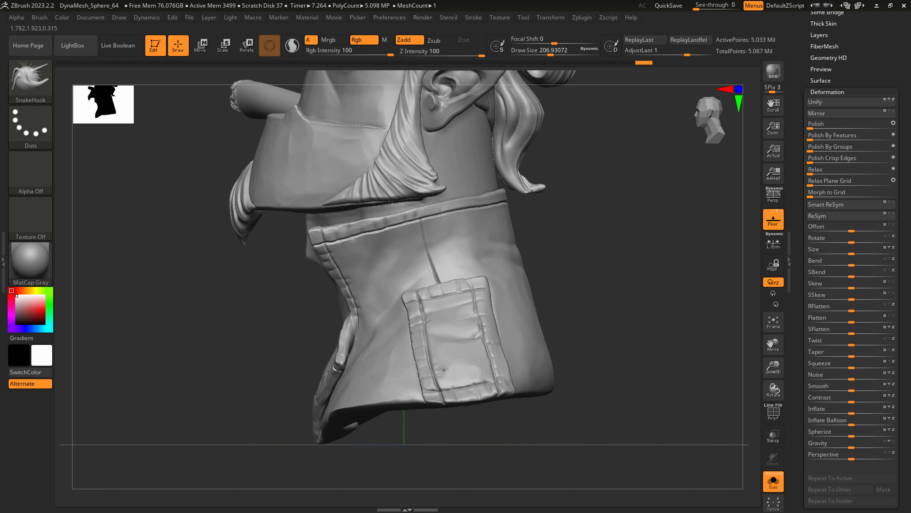
{"action": "left_click_drag", "start_coordinate": [435, 334], "coordinate": [439, 333]}
Refine the shape of the shoulder pocket with SnakeHook at a draw size of about 149.
{"action": "key", "text": "s"}
{"action": "mouse_move", "coordinate": [476, 301]}
{"action": "left_mouse_down"}
{"action": "mouse_move", "coordinate": [485, 284]}
{"action": "mouse_move", "coordinate": [481, 292]}
{"action": "left_mouse_up"}
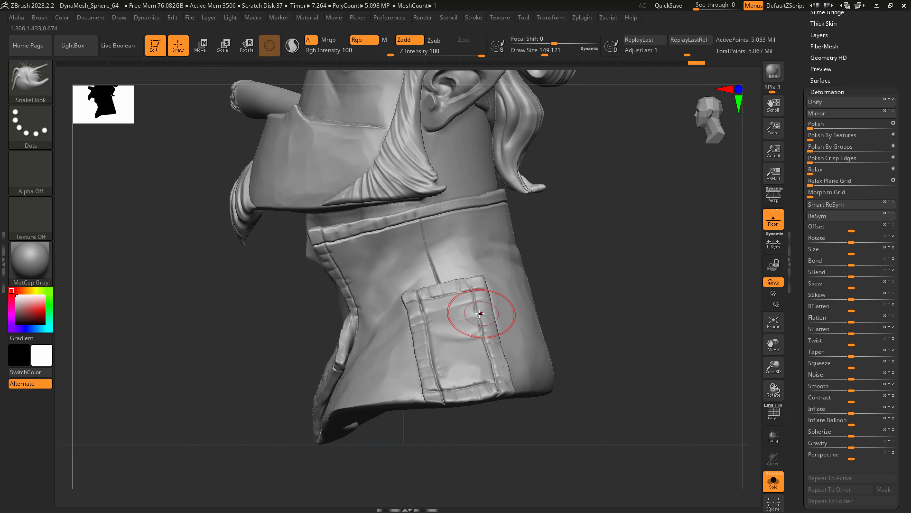
{"action": "left_click_drag", "start_coordinate": [435, 313], "coordinate": [437, 336]}
{"action": "right_click_drag", "start_coordinate": [452, 350], "coordinate": [482, 355]}
{"action": "right_click_drag", "start_coordinate": [482, 355], "coordinate": [422, 321], "text": "alt"}
Restore the perspective view and save the bust tool to disk.
{"action": "key", "text": "p"}
{"action": "scroll", "coordinate": [881, 46], "scroll_direction": "up", "scroll_amount": 5}
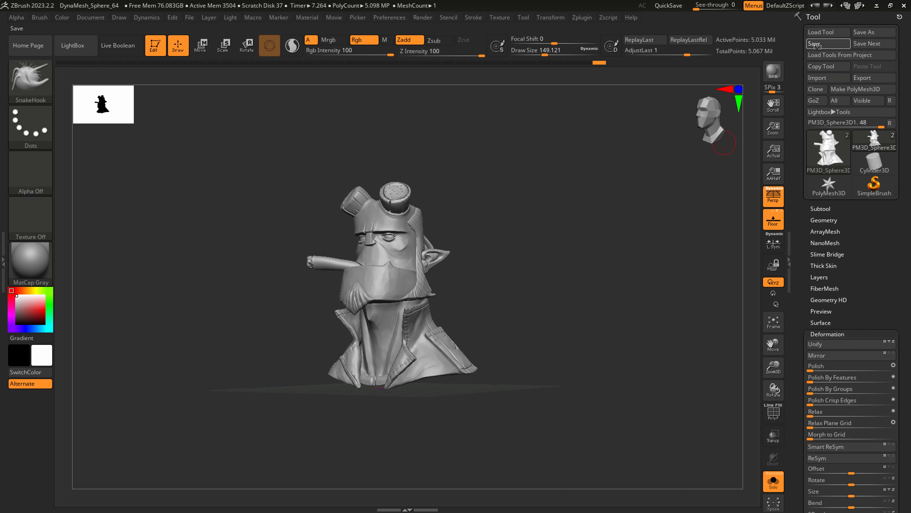
{"action": "mouse_move", "coordinate": [410, 340]}
{"action": "right_mouse_down"}
{"action": "mouse_move", "coordinate": [410, 294]}
{"action": "mouse_move", "coordinate": [462, 308]}
{"action": "right_mouse_up"}
Insert an IMM Primitives cylinder inside the underside of the bust.
{"action": "left_click", "coordinate": [31, 80]}
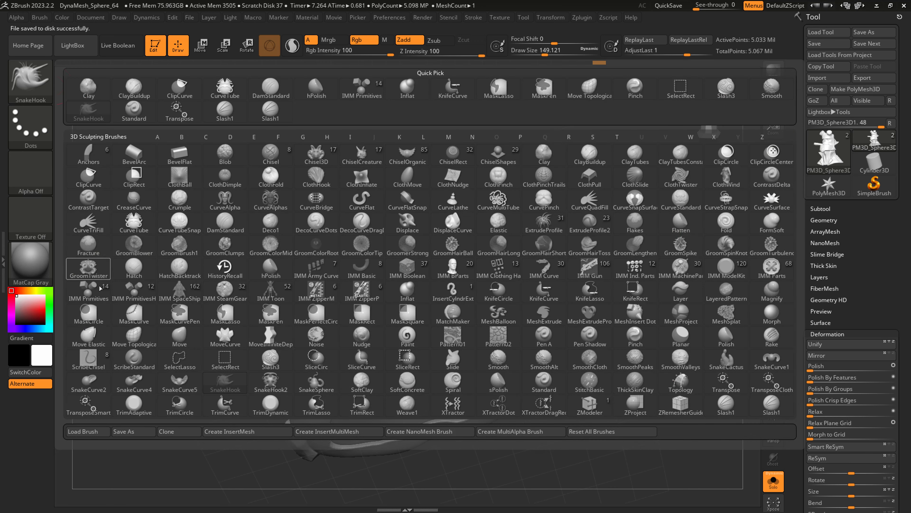
{"action": "left_click", "coordinate": [89, 290]}
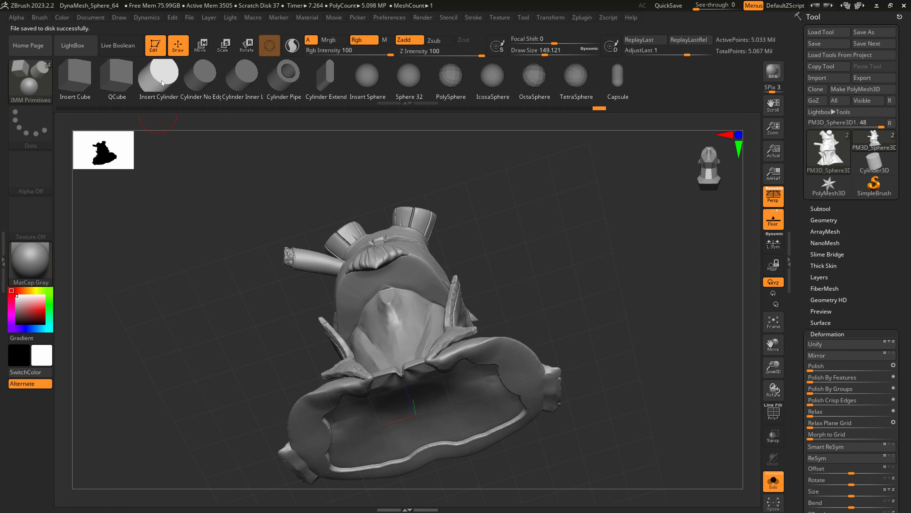
{"action": "mouse_move", "coordinate": [411, 355]}
{"action": "right_mouse_down"}
{"action": "mouse_move", "coordinate": [421, 357]}
{"action": "mouse_move", "coordinate": [573, 162]}
{"action": "right_mouse_up"}
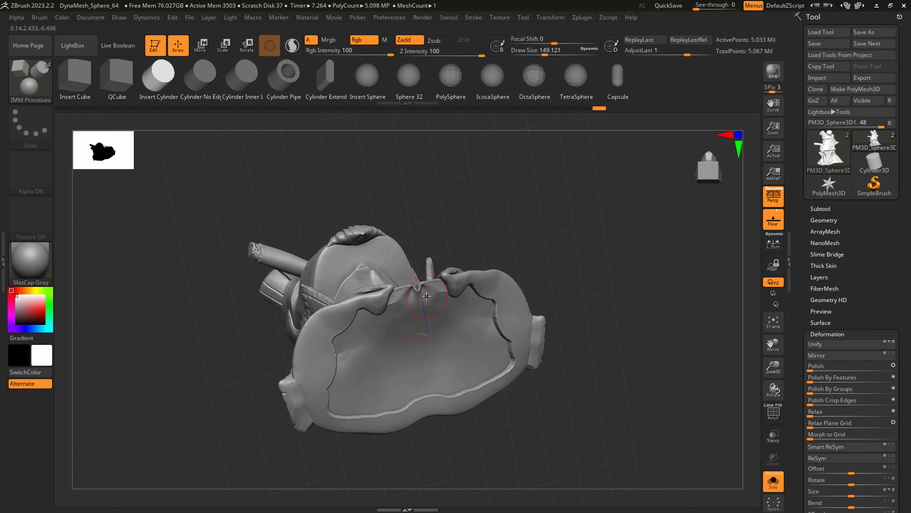
{"action": "right_click_drag", "start_coordinate": [438, 359], "coordinate": [427, 325]}
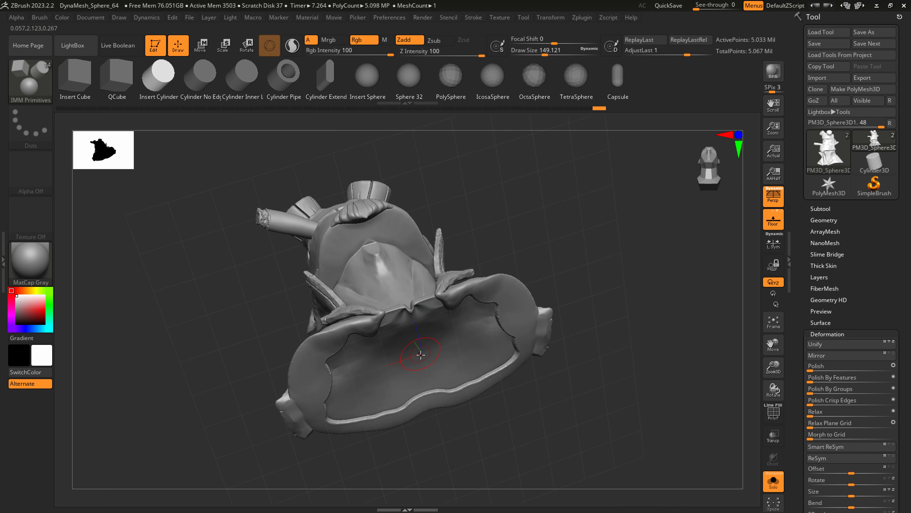
{"action": "mouse_move", "coordinate": [422, 352]}
{"action": "left_mouse_down", "text": "ctrl"}
{"action": "mouse_move", "coordinate": [432, 392]}
{"action": "mouse_move", "coordinate": [443, 377]}
{"action": "left_mouse_up", "text": "ctrl"}
Move the inserted cylinder down so that it protrudes from the bottom of the bust.
{"action": "left_click", "coordinate": [208, 46]}
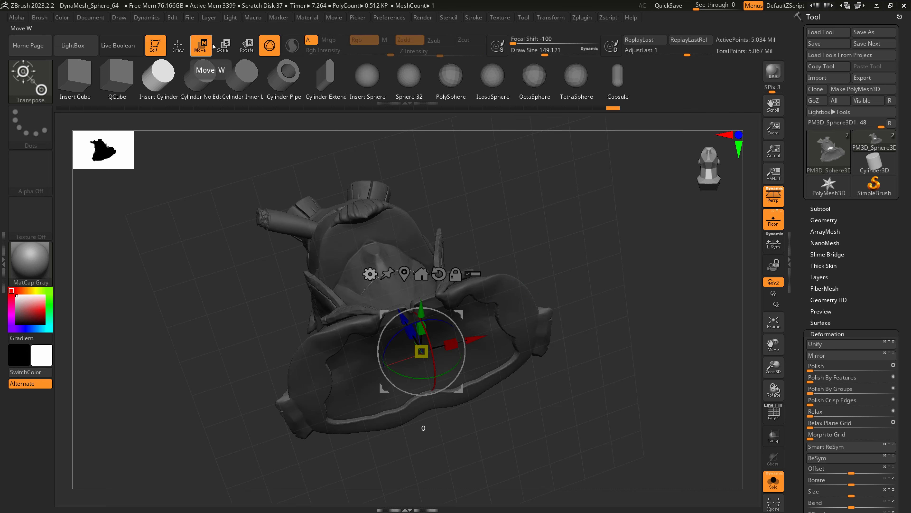
{"action": "right_click_drag", "start_coordinate": [392, 319], "coordinate": [396, 348]}
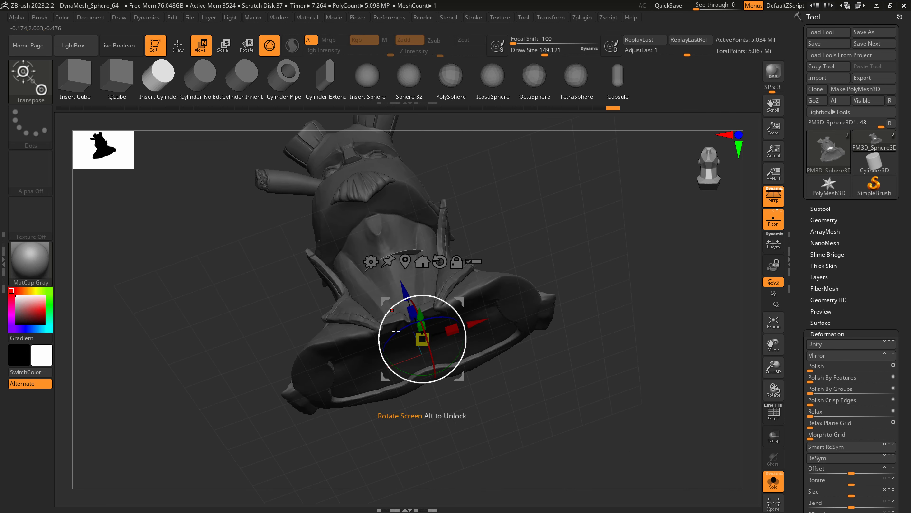
{"action": "left_click_drag", "start_coordinate": [403, 289], "coordinate": [460, 345]}
{"action": "right_click_drag", "start_coordinate": [460, 347], "coordinate": [402, 350]}
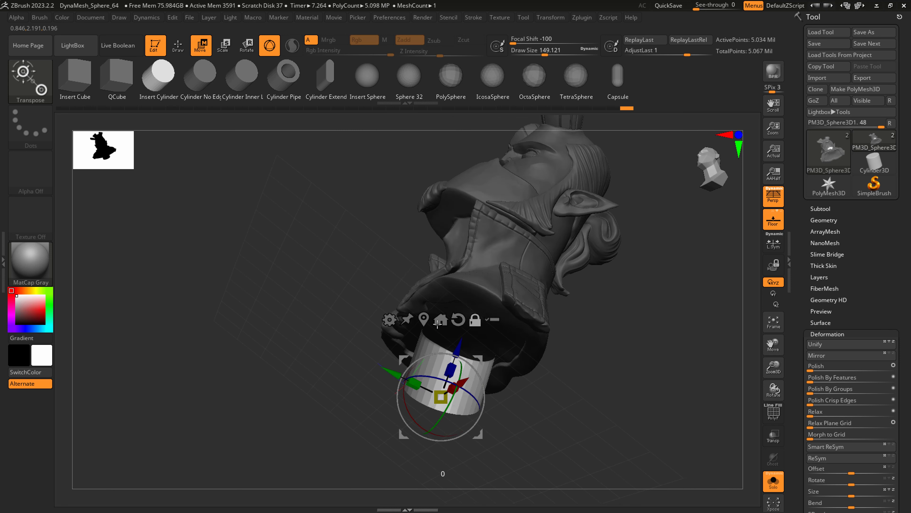
{"action": "right_click_drag", "start_coordinate": [500, 352], "coordinate": [506, 417], "text": "shift"}
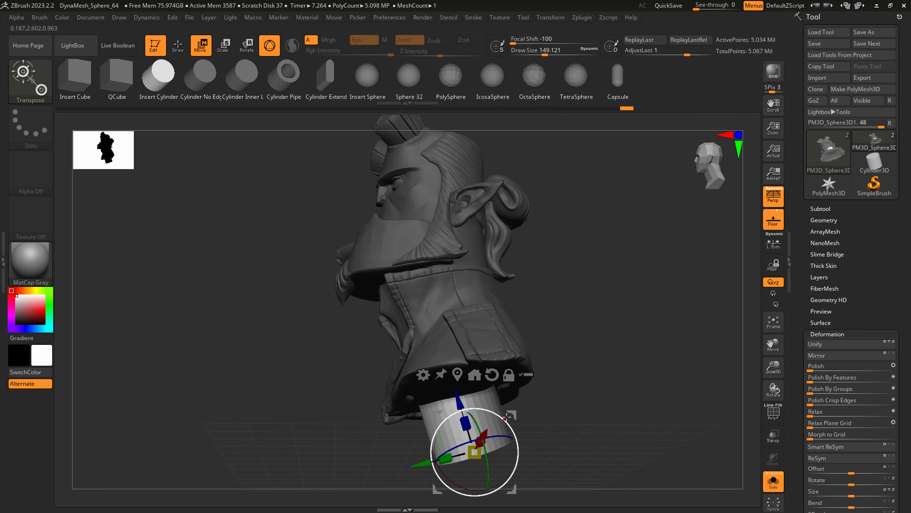
{"action": "left_click_drag", "start_coordinate": [507, 421], "coordinate": [512, 428]}
{"action": "mouse_move", "coordinate": [475, 501]}
{"action": "right_mouse_down", "text": "alt"}
{"action": "mouse_move", "coordinate": [470, 435]}
{"action": "mouse_move", "coordinate": [506, 427]}
{"action": "right_mouse_up", "text": "alt"}
Adjust the cylinder's placement under the coat, raising it slightly, and clear the mask on the bust.
{"action": "key", "text": "q"}
{"action": "right_click_drag", "start_coordinate": [490, 340], "coordinate": [489, 406], "text": "shift"}
{"action": "mouse_move", "coordinate": [502, 343]}
{"action": "right_mouse_down"}
{"action": "mouse_move", "coordinate": [490, 341]}
{"action": "mouse_move", "coordinate": [473, 292]}
{"action": "right_mouse_up"}
{"action": "left_click", "coordinate": [201, 48]}
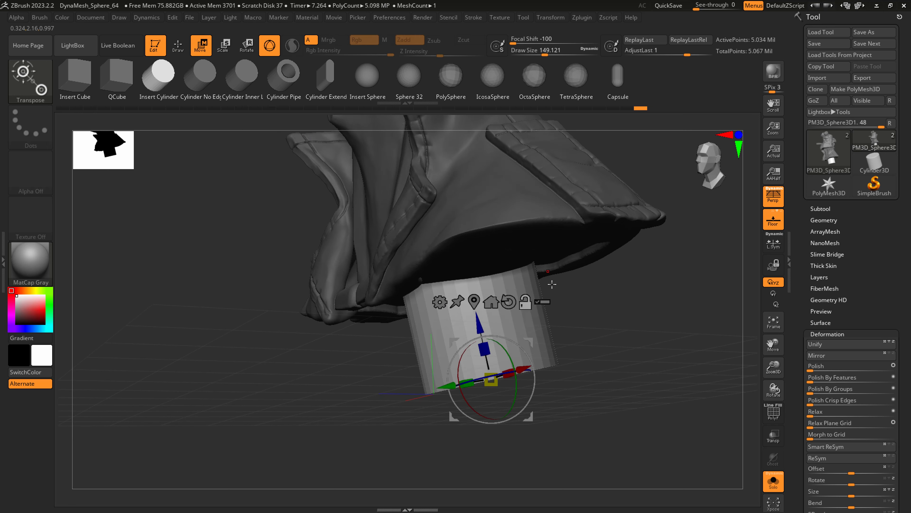
{"action": "right_click_drag", "start_coordinate": [551, 283], "coordinate": [492, 363]}
{"action": "left_click_drag", "start_coordinate": [462, 376], "coordinate": [479, 353]}
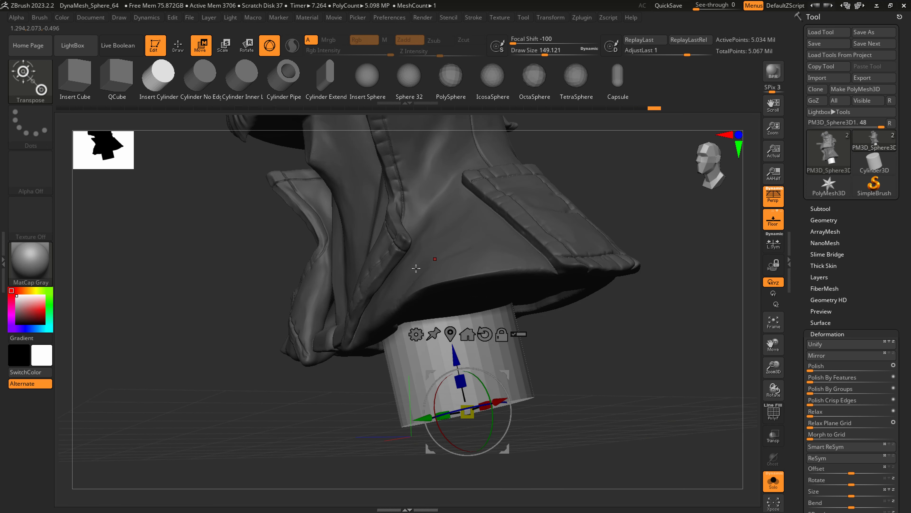
{"action": "right_click_drag", "start_coordinate": [421, 268], "coordinate": [488, 317]}
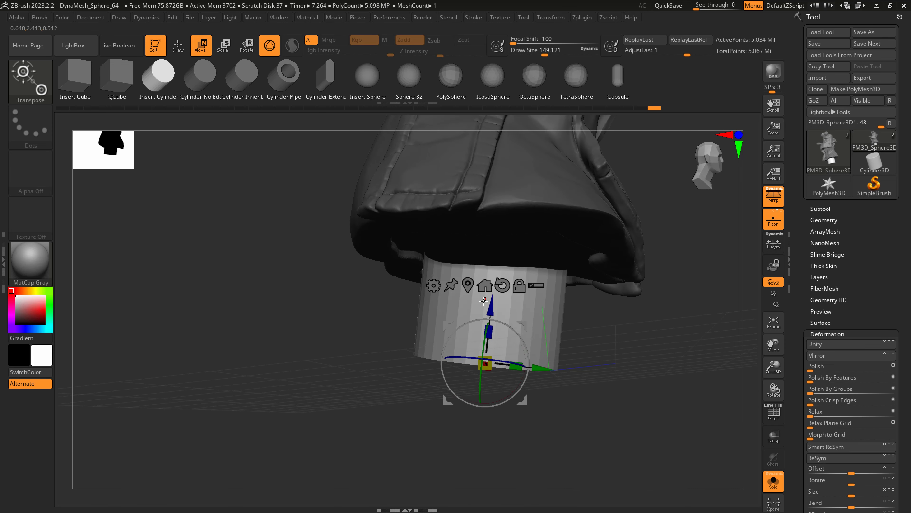
{"action": "left_click_drag", "start_coordinate": [488, 317], "coordinate": [497, 292]}
{"action": "left_click_drag", "start_coordinate": [614, 438], "coordinate": [691, 372], "text": "ctrl"}
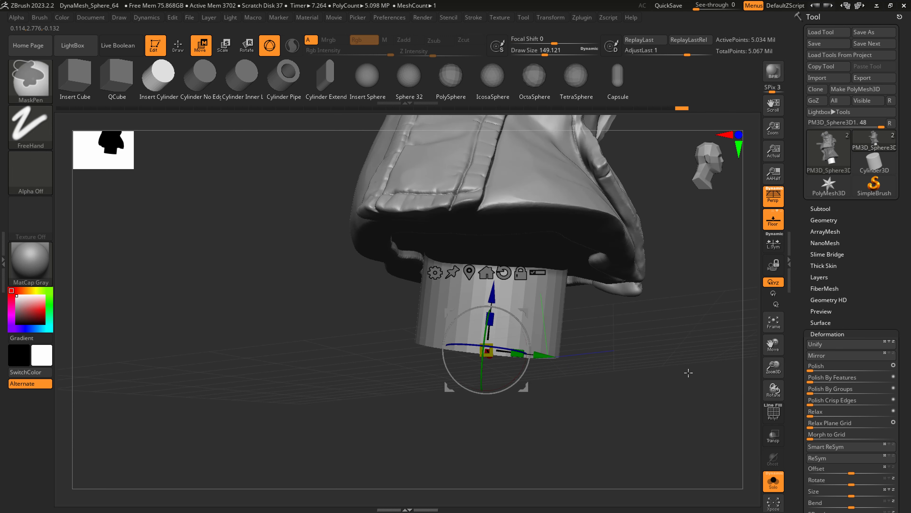
Hollow the bust by creating a DynaMesh shell with a thickness of 24, using the cylinder as the opening.
{"action": "right_click_drag", "start_coordinate": [588, 329], "coordinate": [521, 395]}
{"action": "key", "text": "q"}
{"action": "left_click", "coordinate": [823, 219]}
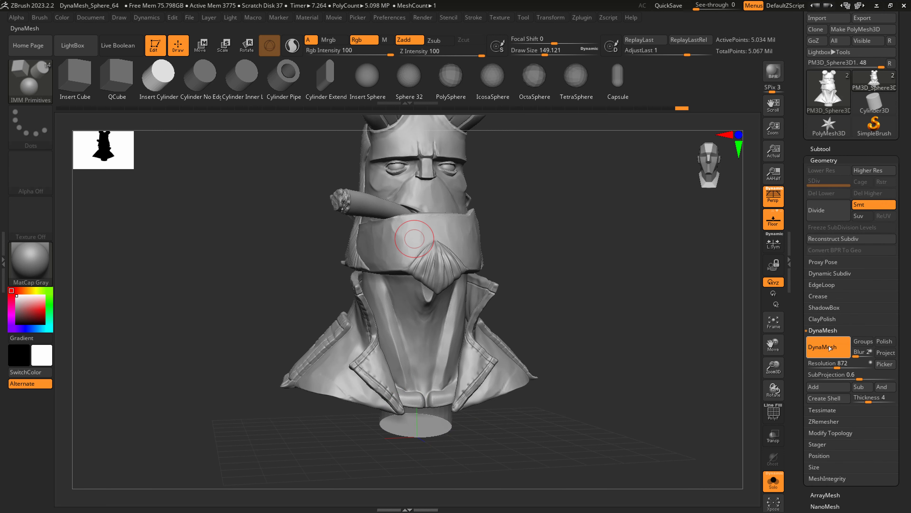
{"action": "right_click_drag", "start_coordinate": [549, 433], "coordinate": [530, 432]}
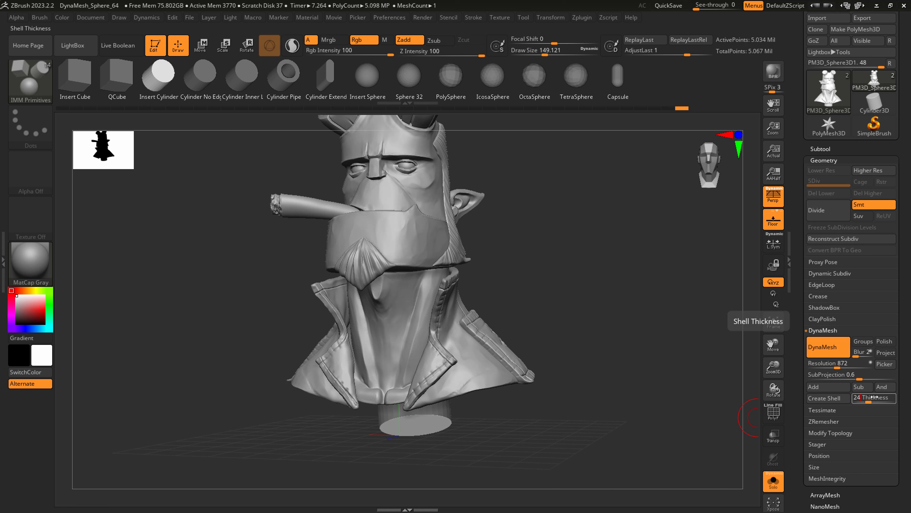
{"action": "left_click", "coordinate": [823, 398]}
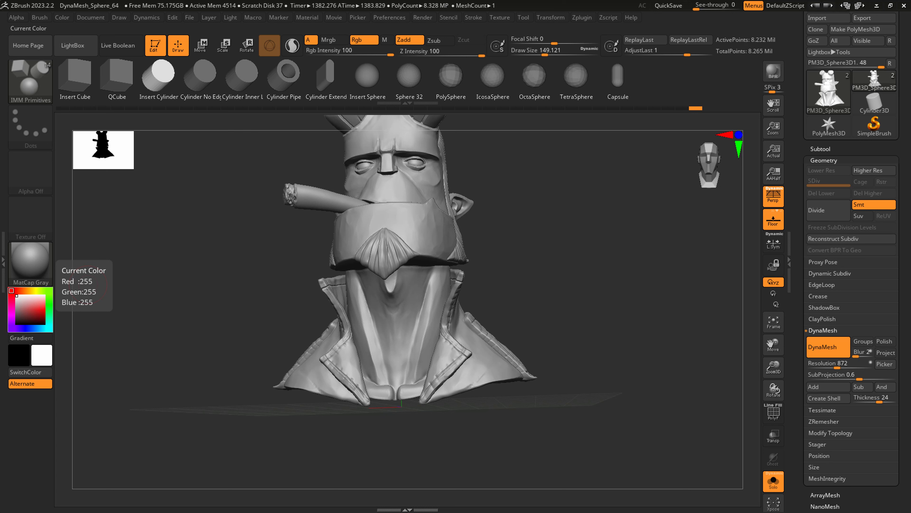
Examine the hollowed bust from the front and underneath, checking its wireframe and the opening in the base.
{"action": "mouse_move", "coordinate": [542, 334]}
{"action": "left_mouse_down"}
{"action": "mouse_move", "coordinate": [520, 307]}
{"action": "mouse_move", "coordinate": [527, 318]}
{"action": "left_mouse_up"}
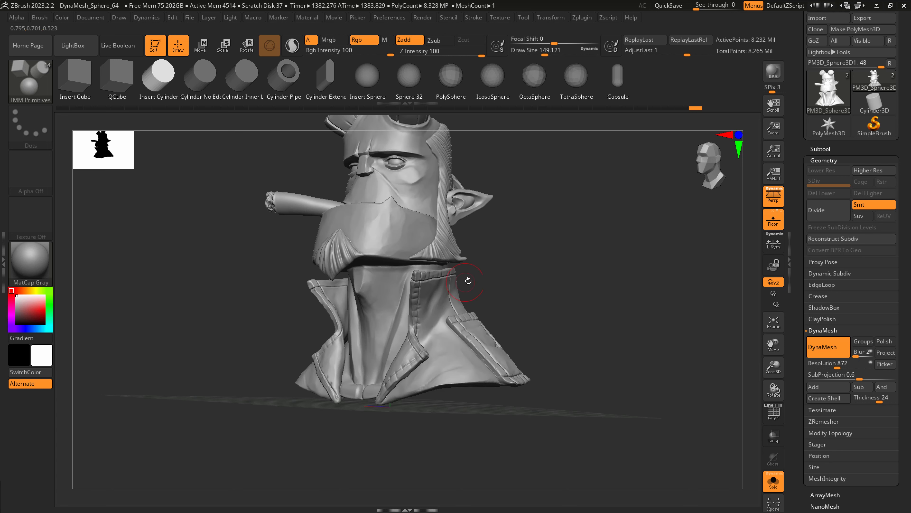
{"action": "left_click_drag", "start_coordinate": [442, 327], "coordinate": [405, 412]}
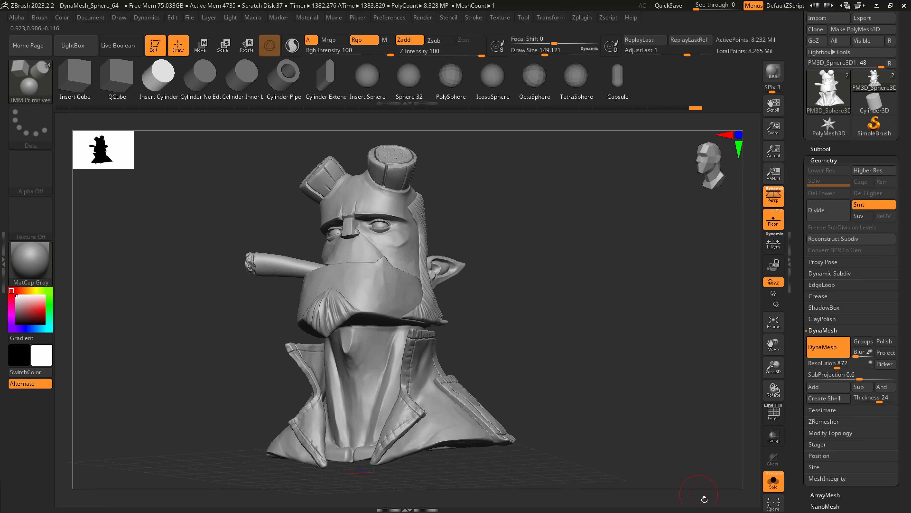
{"action": "scroll", "coordinate": [377, 362], "scroll_direction": "up", "scroll_amount": 5}
{"action": "key", "text": "shift+f"}
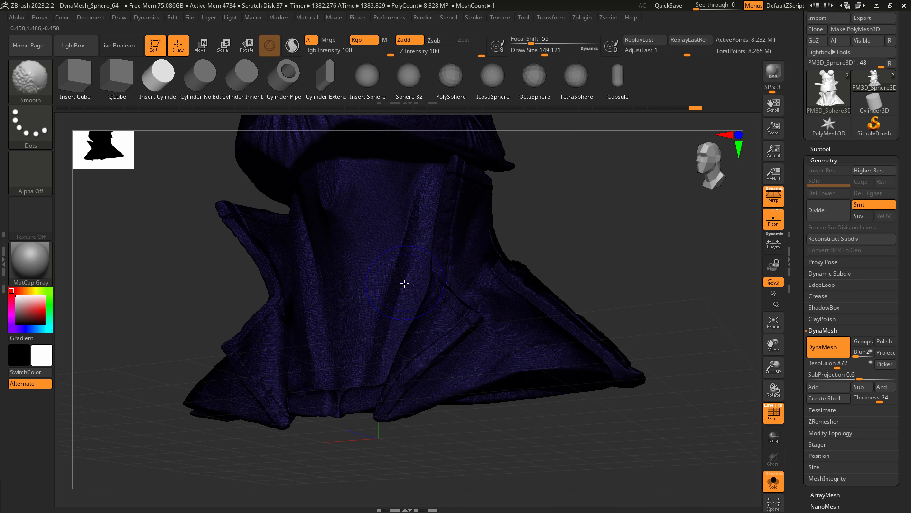
{"action": "right_click_drag", "start_coordinate": [402, 353], "coordinate": [403, 309]}
{"action": "key", "text": "shift+f"}
{"action": "right_click_drag", "start_coordinate": [416, 446], "coordinate": [679, 347], "text": "ctrl"}
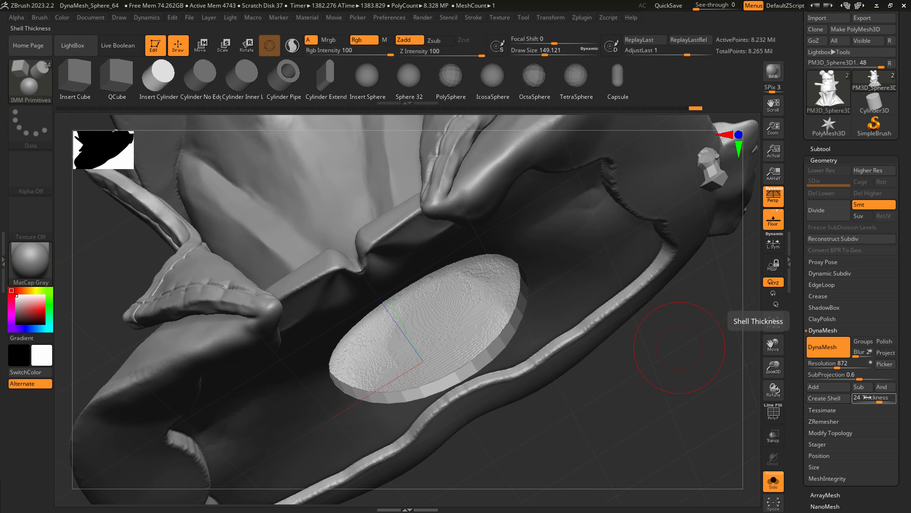
{"action": "right_click_drag", "start_coordinate": [534, 347], "coordinate": [464, 350]}
{"action": "right_click_drag", "start_coordinate": [525, 309], "coordinate": [490, 423]}
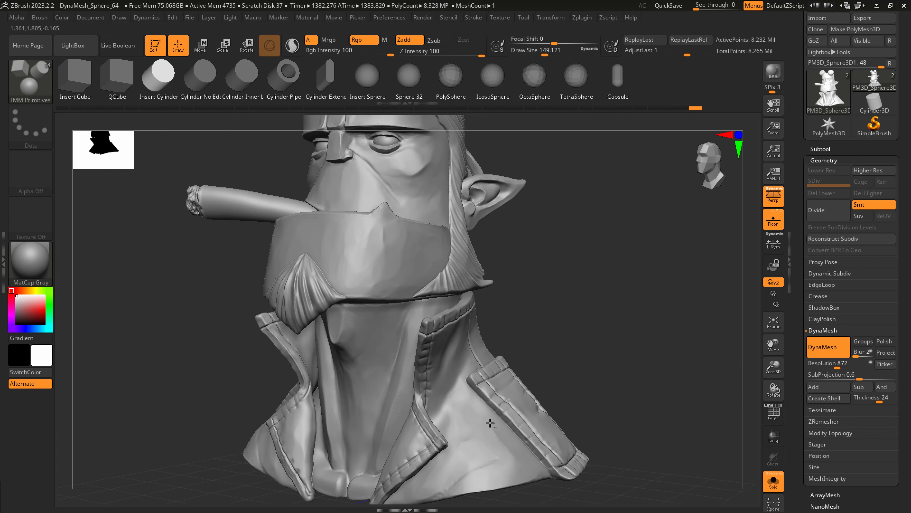
{"action": "right_click_drag", "start_coordinate": [470, 395], "coordinate": [423, 376]}
Polish the cheek above the cigar with hPolish at a draw size of about 46, checking the mesh density in PolyFrame.
{"action": "mouse_move", "coordinate": [426, 259]}
{"action": "right_mouse_down", "text": "alt"}
{"action": "mouse_move", "coordinate": [419, 297]}
{"action": "mouse_move", "coordinate": [327, 291]}
{"action": "mouse_move", "coordinate": [329, 322]}
{"action": "right_mouse_up", "text": "alt"}
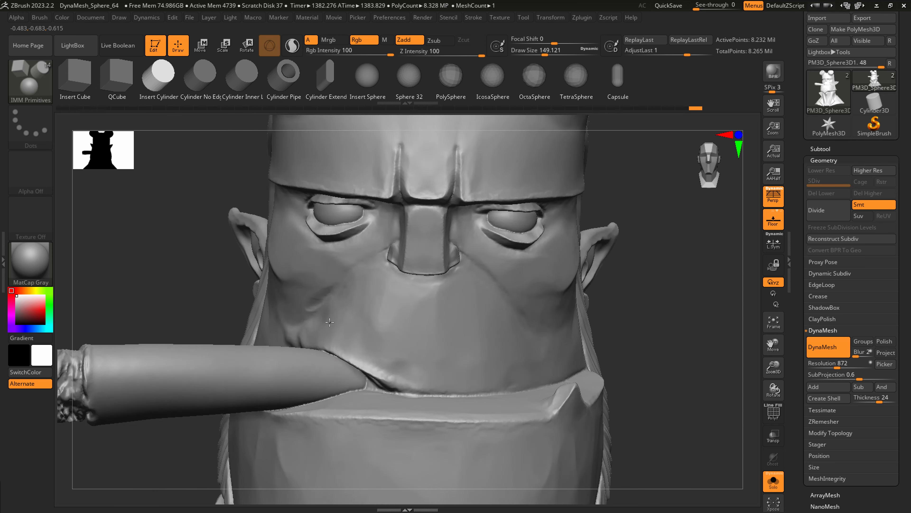
{"action": "key", "text": "b"}
{"action": "key", "text": "h"}
{"action": "key", "text": "p"}
{"action": "key", "text": "s"}
{"action": "left_click_drag", "start_coordinate": [328, 270], "coordinate": [315, 272]}
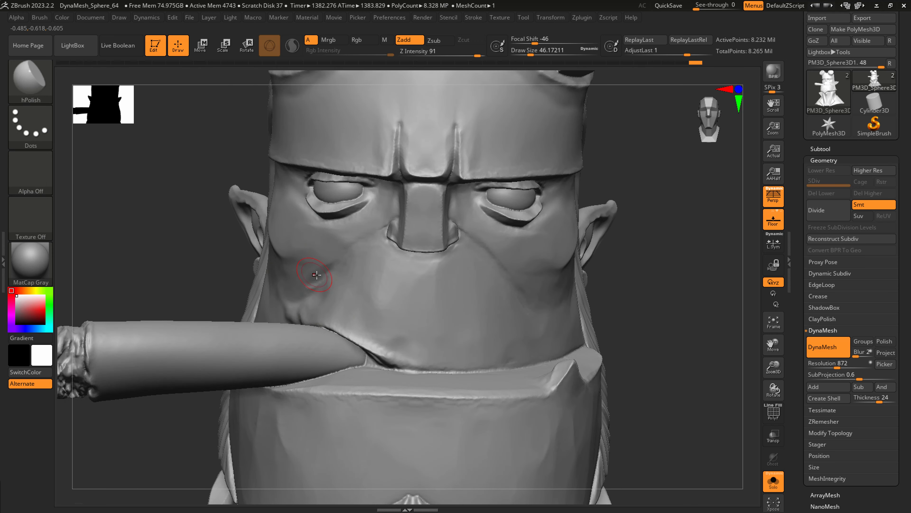
{"action": "key", "text": "shift+f"}
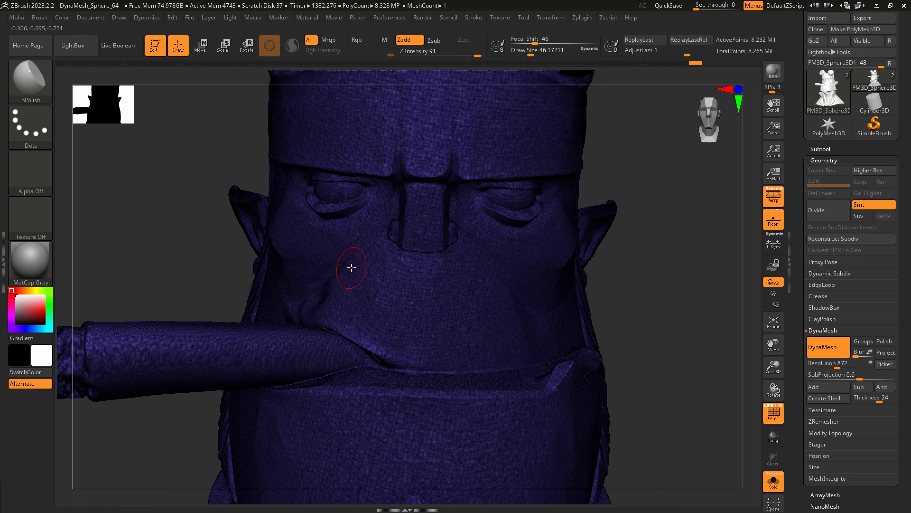
{"action": "key", "text": "shift+f"}
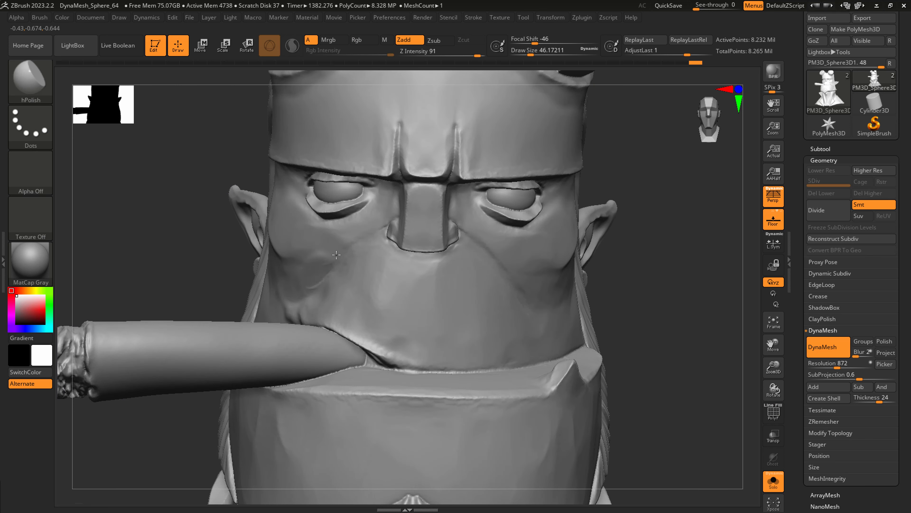
{"action": "mouse_move", "coordinate": [294, 283]}
{"action": "left_mouse_down"}
{"action": "mouse_move", "coordinate": [318, 261]}
{"action": "mouse_move", "coordinate": [366, 280]}
{"action": "mouse_move", "coordinate": [325, 291]}
{"action": "mouse_move", "coordinate": [360, 269]}
{"action": "left_mouse_up"}
{"action": "key", "text": "shift"}
Smooth and polish the planes of the face between the nose and the upper edge of the beard.
{"action": "left_click_drag", "start_coordinate": [392, 296], "coordinate": [395, 285]}
{"action": "mouse_move", "coordinate": [389, 292]}
{"action": "left_mouse_down"}
{"action": "mouse_move", "coordinate": [373, 304]}
{"action": "mouse_move", "coordinate": [381, 307]}
{"action": "left_mouse_up"}
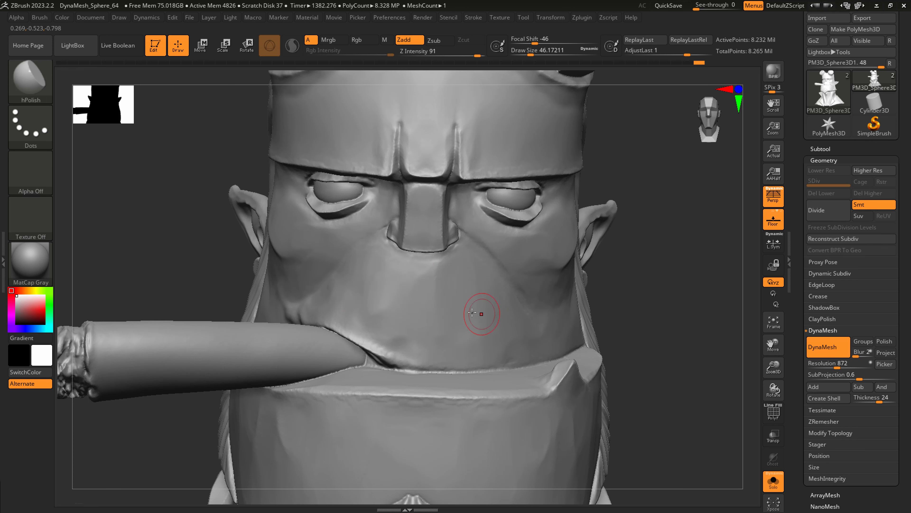
{"action": "left_click_drag", "start_coordinate": [432, 275], "coordinate": [444, 299]}
{"action": "right_click_drag", "start_coordinate": [580, 302], "coordinate": [559, 270]}
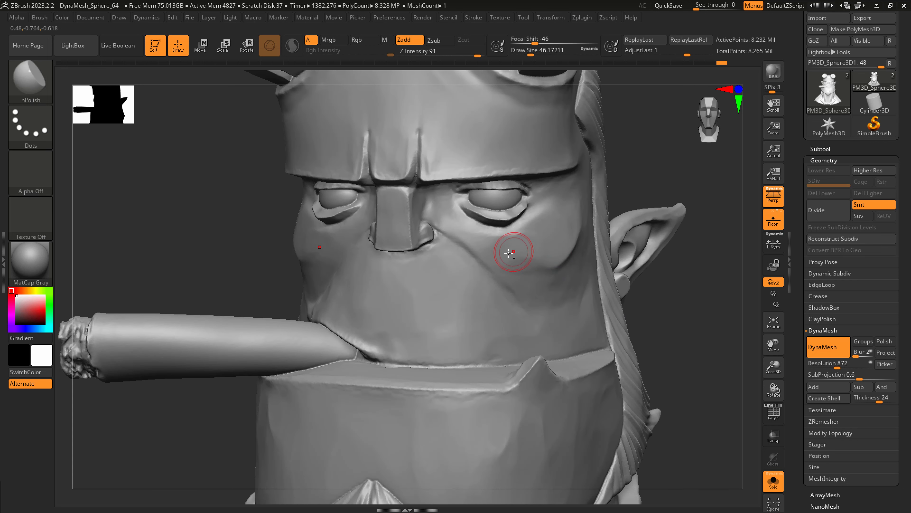
Polish the upper cheek beneath the eye with hPolish, reducing the draw size to about 31.
{"action": "mouse_move", "coordinate": [509, 253]}
{"action": "left_mouse_down"}
{"action": "mouse_move", "coordinate": [546, 256]}
{"action": "mouse_move", "coordinate": [509, 243]}
{"action": "left_mouse_up"}
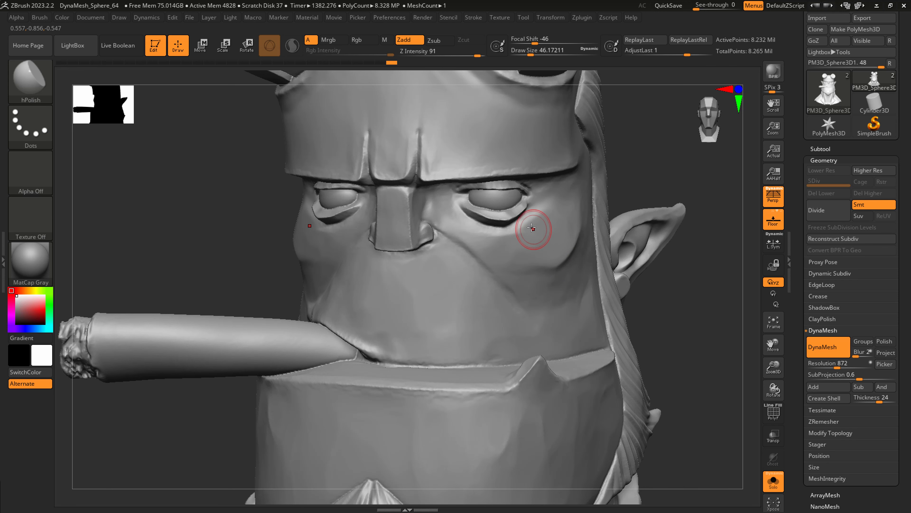
{"action": "right_click_drag", "start_coordinate": [533, 215], "coordinate": [525, 212]}
{"action": "key", "text": "s"}
{"action": "mouse_move", "coordinate": [523, 222]}
{"action": "left_mouse_down"}
{"action": "mouse_move", "coordinate": [523, 210]}
{"action": "mouse_move", "coordinate": [544, 208]}
{"action": "mouse_move", "coordinate": [533, 183]}
{"action": "left_mouse_up"}
{"action": "right_click_drag", "start_coordinate": [538, 184], "coordinate": [508, 186]}
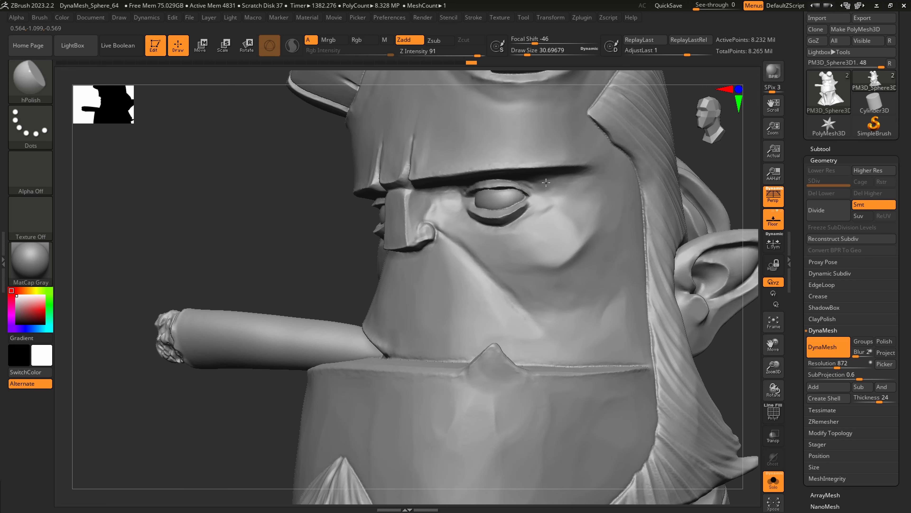
Polish the temple and outer cheek beside the eye, varying the draw size between about 29 and 56.
{"action": "right_click_drag", "start_coordinate": [558, 175], "coordinate": [573, 176]}
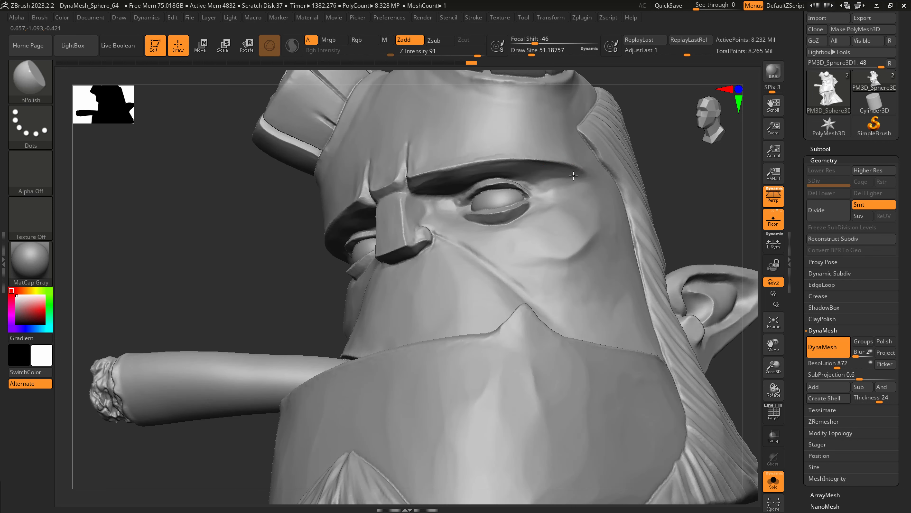
{"action": "left_click_drag", "start_coordinate": [549, 174], "coordinate": [565, 178]}
{"action": "mouse_move", "coordinate": [570, 207]}
{"action": "right_mouse_down"}
{"action": "mouse_move", "coordinate": [571, 219]}
{"action": "mouse_move", "coordinate": [555, 216]}
{"action": "right_mouse_up"}
{"action": "key", "text": "s"}
{"action": "left_click_drag", "start_coordinate": [553, 216], "coordinate": [549, 215]}
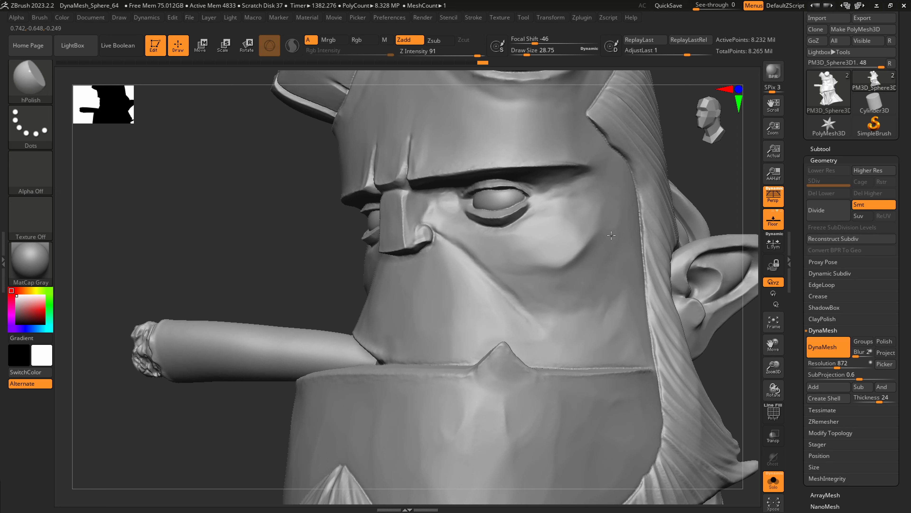
{"action": "mouse_move", "coordinate": [579, 275]}
{"action": "left_mouse_down"}
{"action": "mouse_move", "coordinate": [543, 283]}
{"action": "mouse_move", "coordinate": [569, 283]}
{"action": "mouse_move", "coordinate": [554, 278]}
{"action": "mouse_move", "coordinate": [563, 258]}
{"action": "left_mouse_up"}
{"action": "key", "text": "s"}
{"action": "right_click_drag", "start_coordinate": [564, 257], "coordinate": [599, 260], "text": "ctrl"}
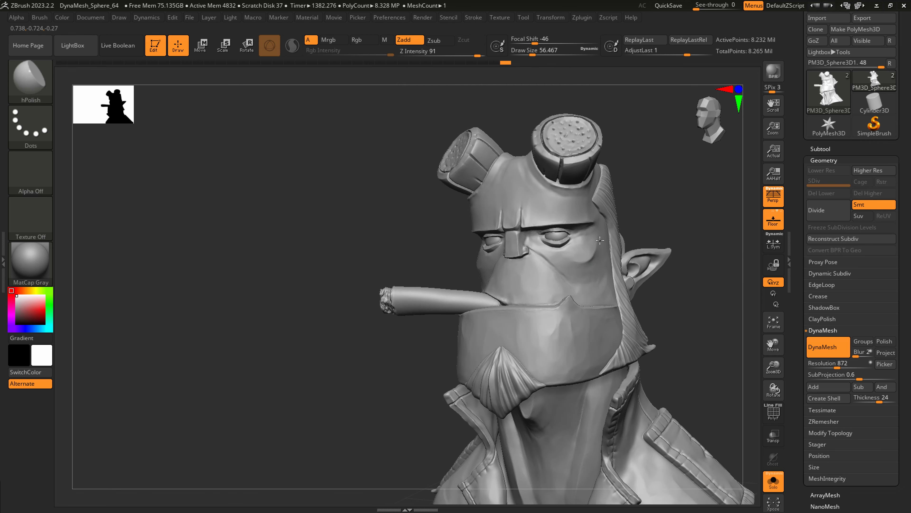
Polish the long vertical planes on the front of the neck with hPolish at a draw size of about 56.
{"action": "left_click_drag", "start_coordinate": [600, 239], "coordinate": [605, 257]}
{"action": "right_click_drag", "start_coordinate": [606, 259], "coordinate": [591, 309], "text": "ctrl"}
{"action": "mouse_move", "coordinate": [590, 313]}
{"action": "right_mouse_down", "text": "shift"}
{"action": "mouse_move", "coordinate": [606, 318]}
{"action": "mouse_move", "coordinate": [540, 302]}
{"action": "right_mouse_up", "text": "shift"}
{"action": "right_click_drag", "start_coordinate": [542, 411], "coordinate": [505, 286]}
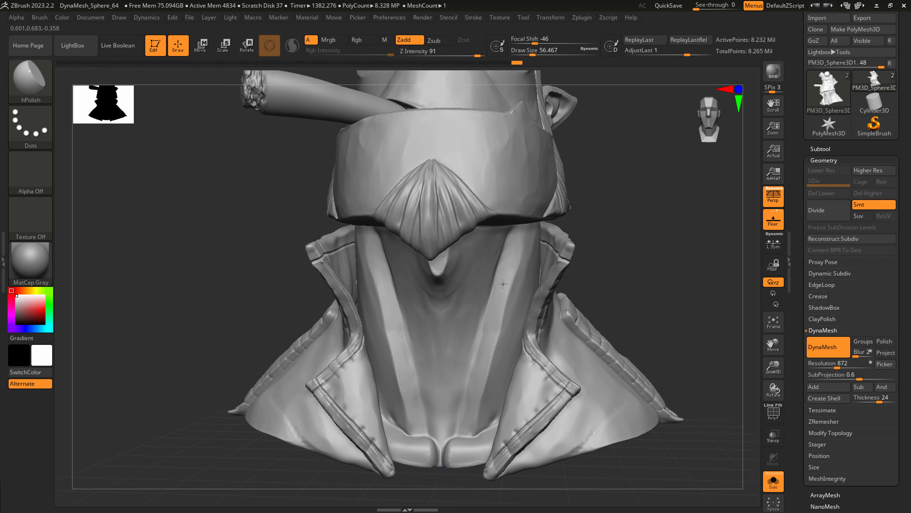
{"action": "right_click_drag", "start_coordinate": [489, 340], "coordinate": [514, 274]}
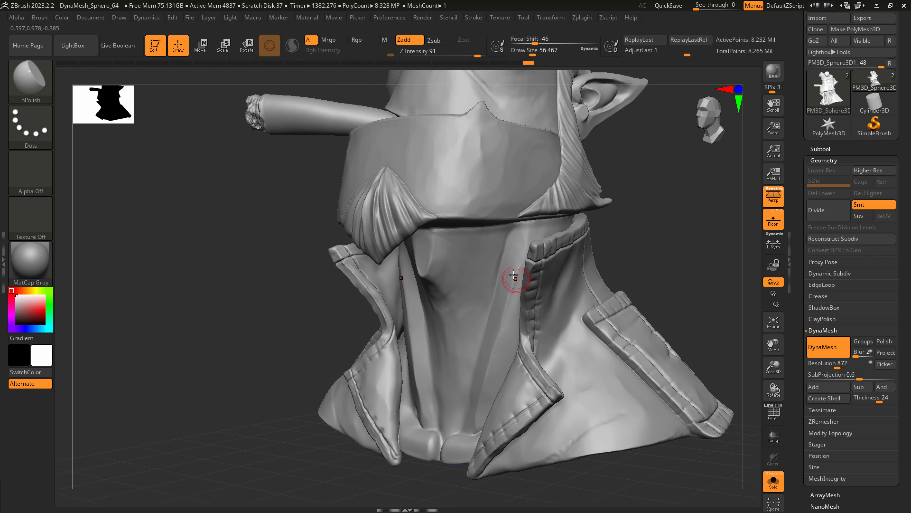
{"action": "right_click_drag", "start_coordinate": [496, 342], "coordinate": [448, 201]}
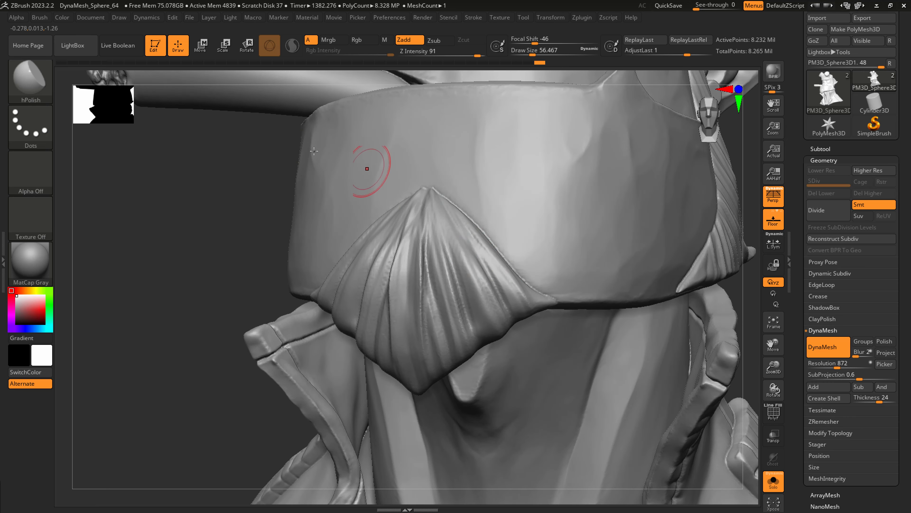
Carve hair strands into the goatee below its peak with the Slash1 brush at a draw size of about 33.
{"action": "left_click", "coordinate": [41, 86]}
{"action": "left_click", "coordinate": [254, 105]}
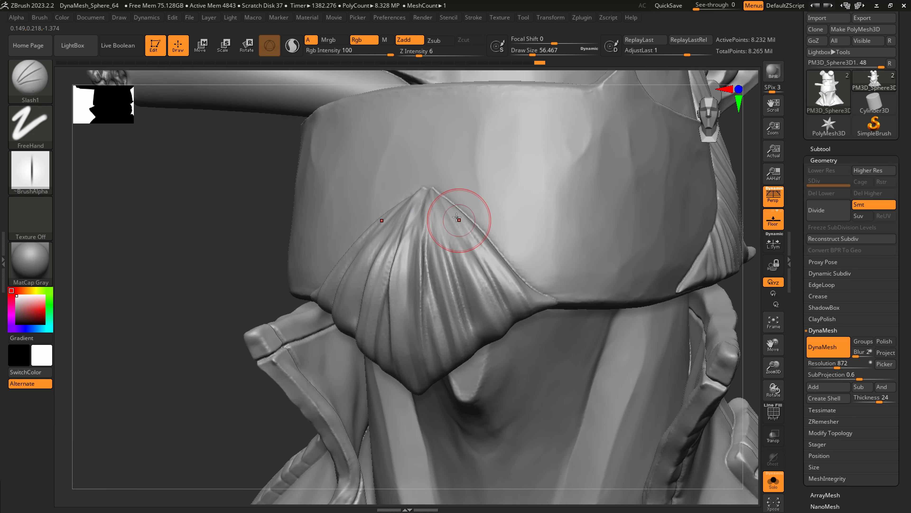
{"action": "key", "text": "s"}
{"action": "left_click_drag", "start_coordinate": [457, 217], "coordinate": [470, 246]}
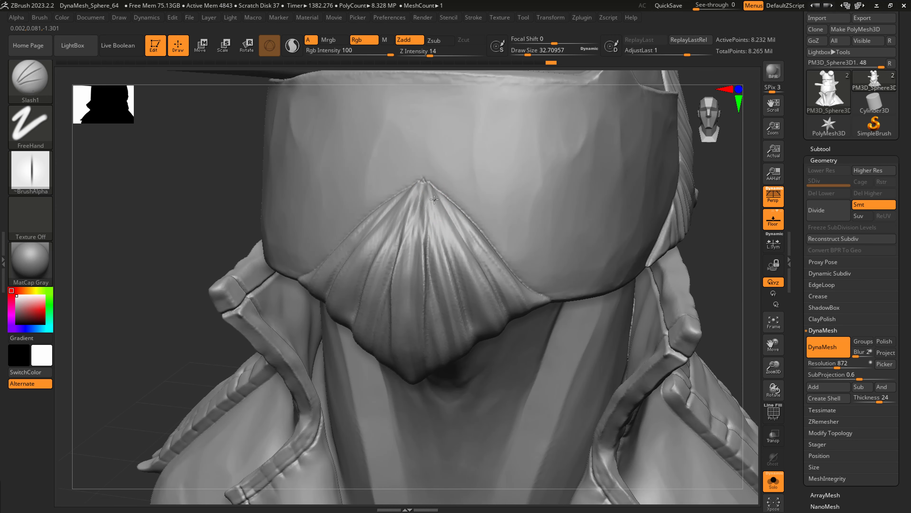
{"action": "left_click_drag", "start_coordinate": [434, 199], "coordinate": [456, 256]}
{"action": "key", "text": "ctrl+z"}
{"action": "left_click_drag", "start_coordinate": [428, 190], "coordinate": [444, 252]}
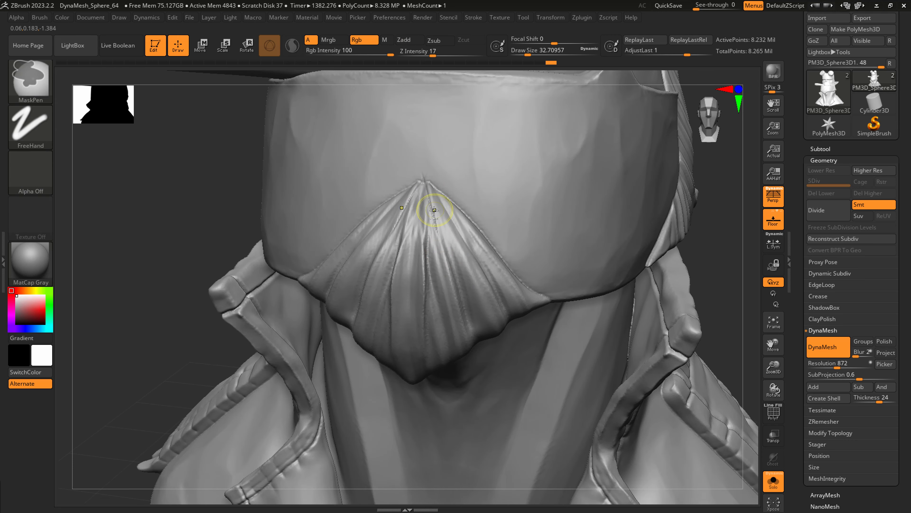
{"action": "left_click_drag", "start_coordinate": [427, 181], "coordinate": [441, 313]}
{"action": "left_click_drag", "start_coordinate": [436, 211], "coordinate": [448, 254], "text": "shift"}
{"action": "mouse_move", "coordinate": [472, 293]}
{"action": "right_mouse_down", "text": "ctrl"}
{"action": "mouse_move", "coordinate": [479, 264]}
{"action": "mouse_move", "coordinate": [516, 271]}
{"action": "right_mouse_up", "text": "ctrl"}
Cut finer hair strands into the flared lower end of the sideburn with Slash1 at a draw size of about 56.
{"action": "mouse_move", "coordinate": [584, 258]}
{"action": "right_mouse_down", "text": "ctrl"}
{"action": "mouse_move", "coordinate": [598, 309]}
{"action": "mouse_move", "coordinate": [560, 293]}
{"action": "right_mouse_up", "text": "ctrl"}
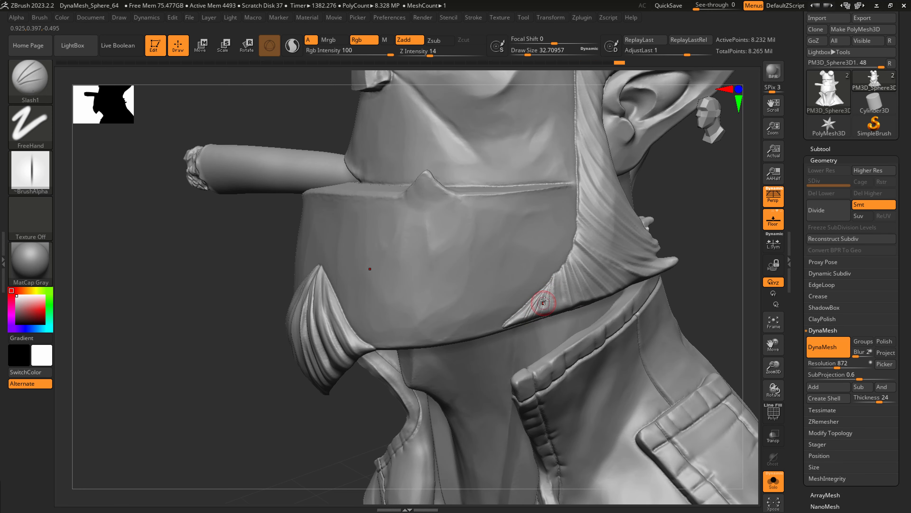
{"action": "key", "text": "s"}
{"action": "left_click_drag", "start_coordinate": [531, 308], "coordinate": [557, 287]}
{"action": "mouse_move", "coordinate": [555, 278]}
{"action": "left_mouse_down"}
{"action": "mouse_move", "coordinate": [553, 315]}
{"action": "mouse_move", "coordinate": [558, 304]}
{"action": "mouse_move", "coordinate": [563, 317]}
{"action": "left_mouse_up"}
{"action": "right_click_drag", "start_coordinate": [571, 272], "coordinate": [513, 270]}
{"action": "mouse_move", "coordinate": [569, 268]}
{"action": "left_mouse_down"}
{"action": "mouse_move", "coordinate": [584, 281]}
{"action": "mouse_move", "coordinate": [587, 315]}
{"action": "left_mouse_up"}
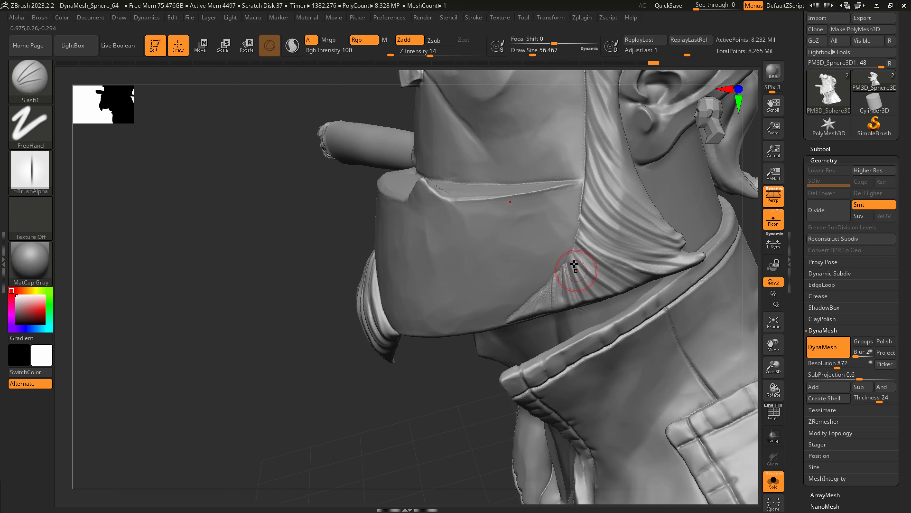
{"action": "mouse_move", "coordinate": [570, 258]}
{"action": "left_mouse_down"}
{"action": "mouse_move", "coordinate": [588, 297]}
{"action": "mouse_move", "coordinate": [578, 268]}
{"action": "mouse_move", "coordinate": [599, 295]}
{"action": "mouse_move", "coordinate": [616, 290]}
{"action": "left_mouse_up"}
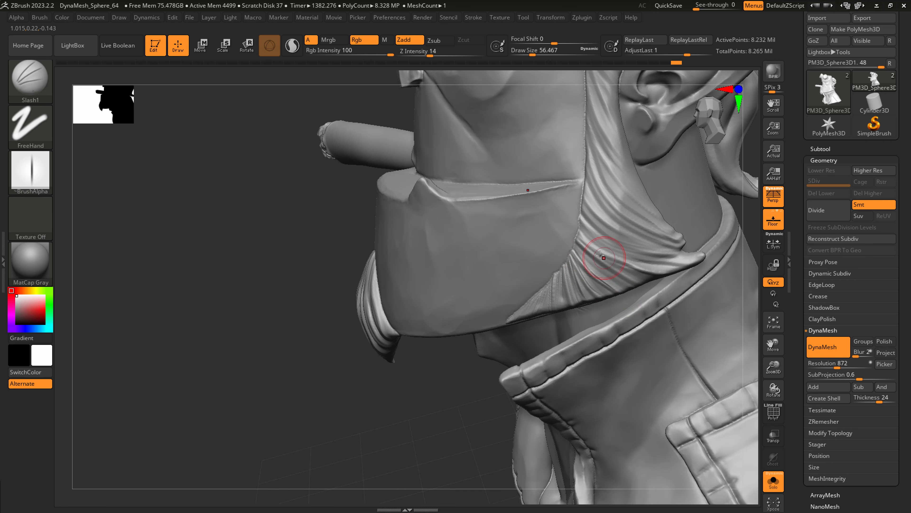
{"action": "mouse_move", "coordinate": [576, 244]}
{"action": "left_mouse_down"}
{"action": "mouse_move", "coordinate": [612, 276]}
{"action": "mouse_move", "coordinate": [612, 255]}
{"action": "mouse_move", "coordinate": [631, 260]}
{"action": "left_mouse_up"}
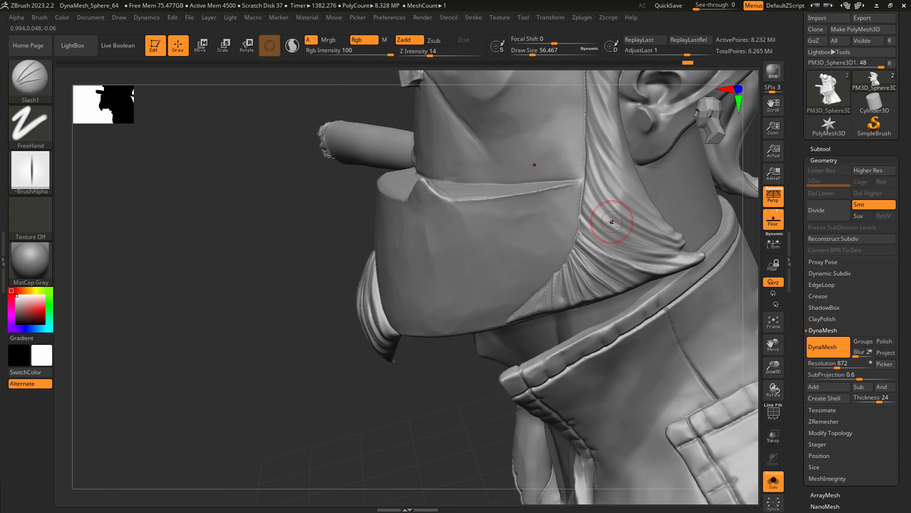
{"action": "mouse_move", "coordinate": [612, 222]}
{"action": "right_mouse_down"}
{"action": "mouse_move", "coordinate": [515, 305]}
{"action": "mouse_move", "coordinate": [578, 274]}
{"action": "mouse_move", "coordinate": [614, 240]}
{"action": "right_mouse_up"}
Carve grooves into the burnt end of the cigar with Slash1 at a draw size of about 23.
{"action": "right_click_drag", "start_coordinate": [458, 201], "coordinate": [465, 209], "text": "ctrl"}
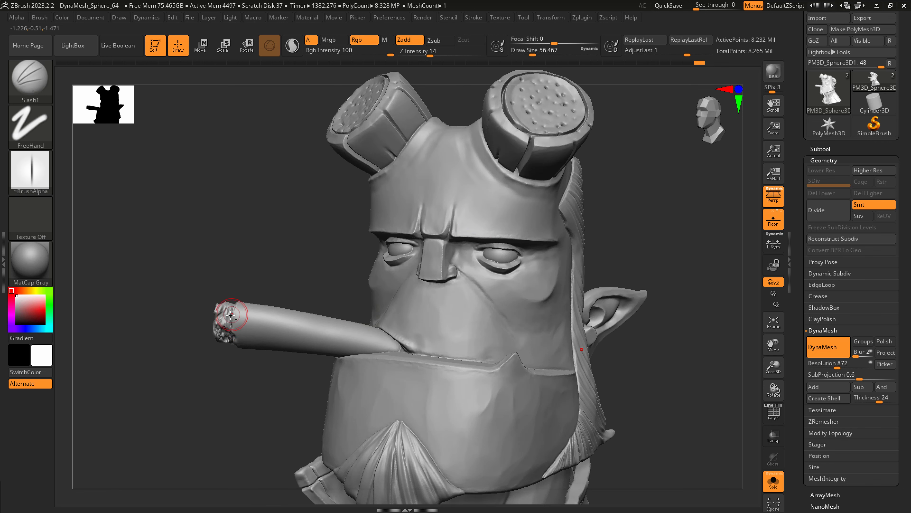
{"action": "right_click_drag", "start_coordinate": [232, 314], "coordinate": [237, 316]}
{"action": "right_click_drag", "start_coordinate": [238, 316], "coordinate": [226, 329], "text": "ctrl"}
{"action": "key", "text": "s"}
{"action": "mouse_move", "coordinate": [225, 329]}
{"action": "left_mouse_down"}
{"action": "mouse_move", "coordinate": [214, 330]}
{"action": "mouse_move", "coordinate": [231, 325]}
{"action": "left_mouse_up"}
{"action": "key", "text": "s"}
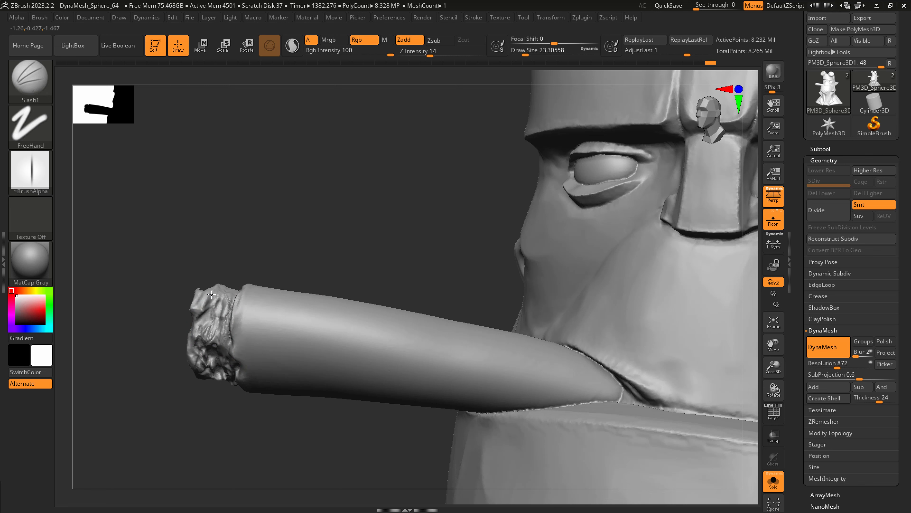
{"action": "mouse_move", "coordinate": [230, 289]}
{"action": "right_mouse_down"}
{"action": "mouse_move", "coordinate": [219, 311]}
{"action": "mouse_move", "coordinate": [230, 305]}
{"action": "right_mouse_up"}
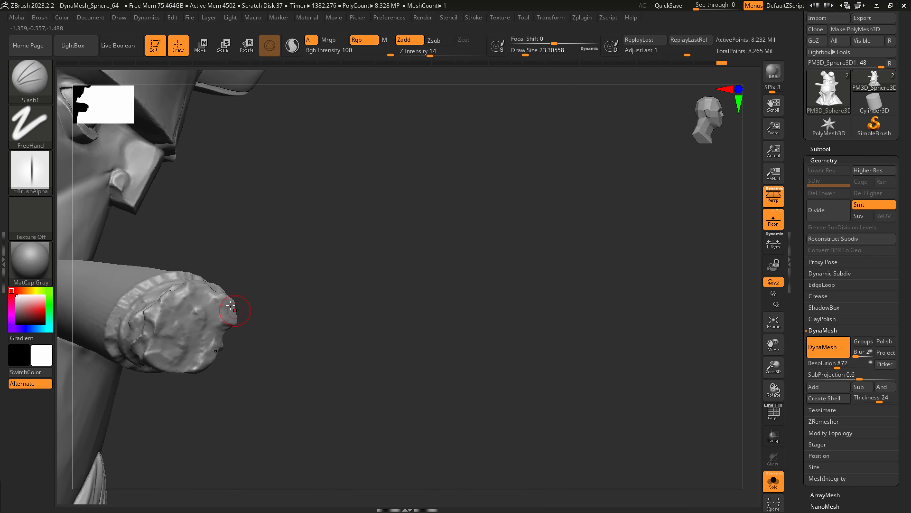
Roughen the cigar's ash with the Standard brush, using the Spray stroke, Alpha 40 and a draw size of about 33.
{"action": "key", "text": "b"}
{"action": "key", "text": "s"}
{"action": "key", "text": "t"}
{"action": "left_click", "coordinate": [43, 123]}
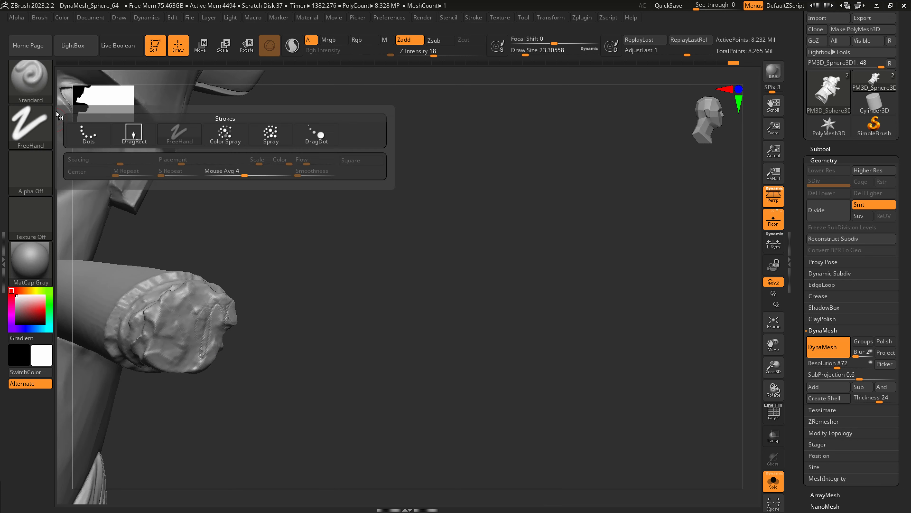
{"action": "left_click", "coordinate": [265, 134]}
{"action": "left_click", "coordinate": [42, 167]}
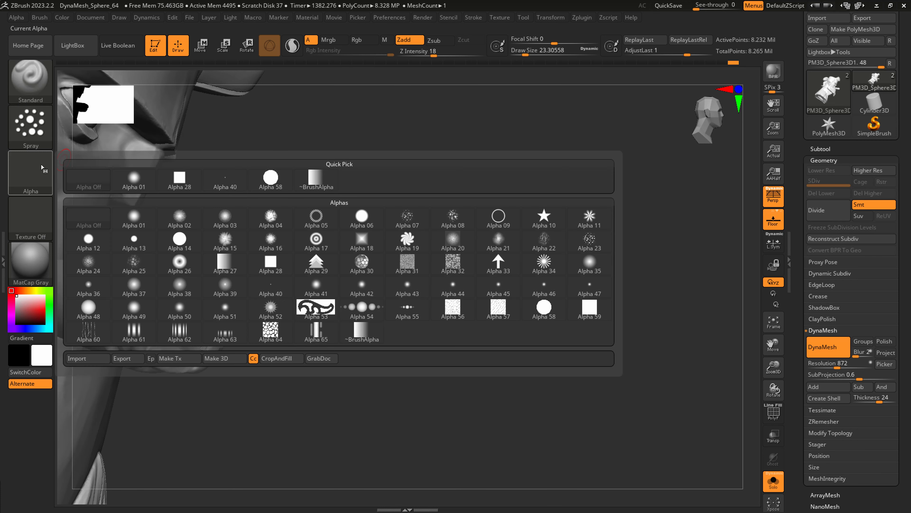
{"action": "left_click", "coordinate": [231, 181]}
{"action": "key", "text": "bracketright"}
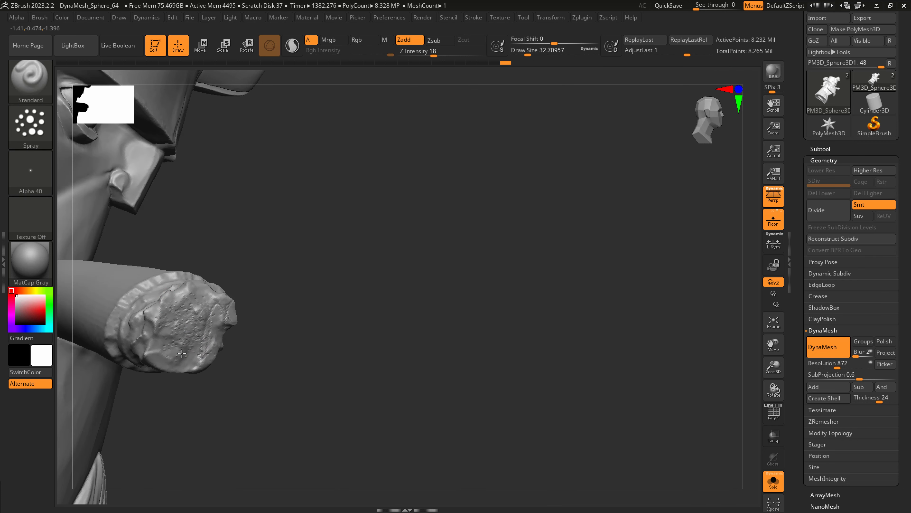
{"action": "left_click_drag", "start_coordinate": [193, 295], "coordinate": [199, 300]}
{"action": "right_click_drag", "start_coordinate": [151, 290], "coordinate": [179, 288]}
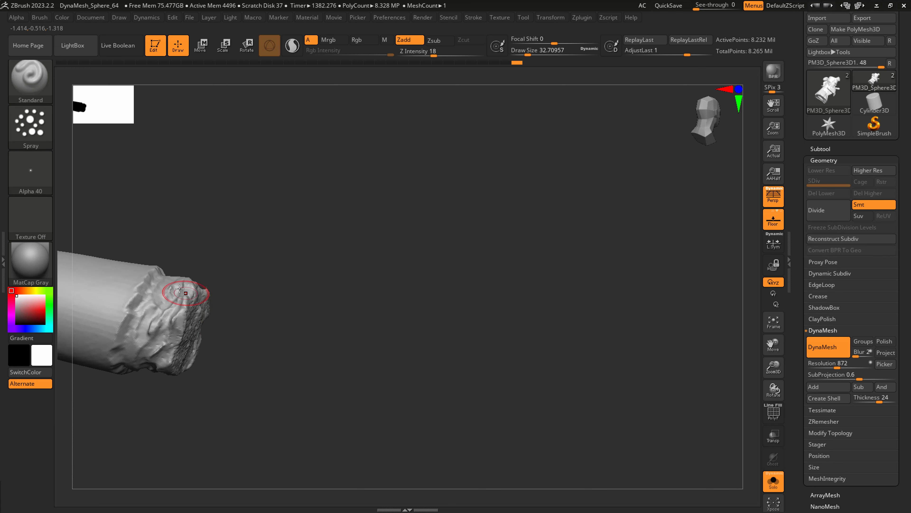
Carve small cracks into the cigar ash with DamStandard at Z Intensity 45 and a draw size of about 16.
{"action": "left_click_drag", "start_coordinate": [321, 317], "coordinate": [408, 303], "text": "alt"}
{"action": "key", "text": "2"}
{"action": "key", "text": "3"}
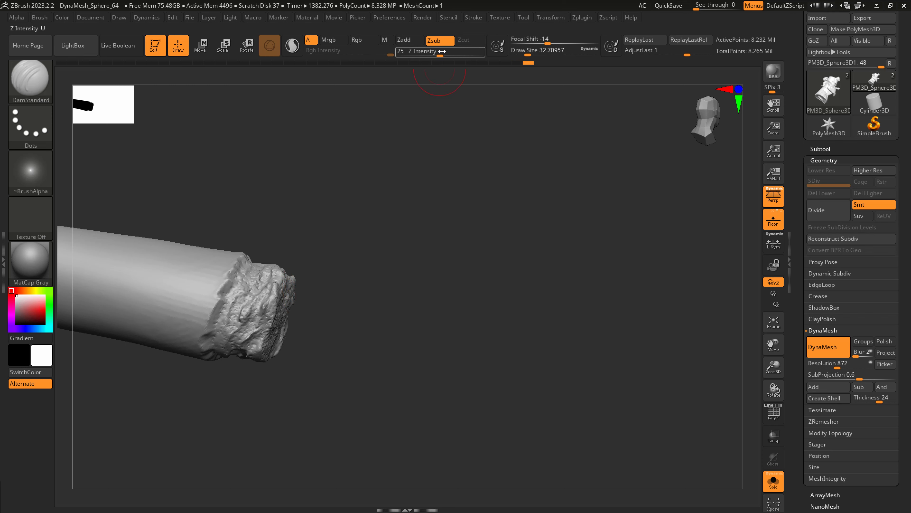
{"action": "left_click_drag", "start_coordinate": [440, 55], "coordinate": [454, 55]}
{"action": "key", "text": "s"}
{"action": "left_click_drag", "start_coordinate": [269, 305], "coordinate": [265, 305]}
{"action": "left_click_drag", "start_coordinate": [260, 343], "coordinate": [275, 306]}
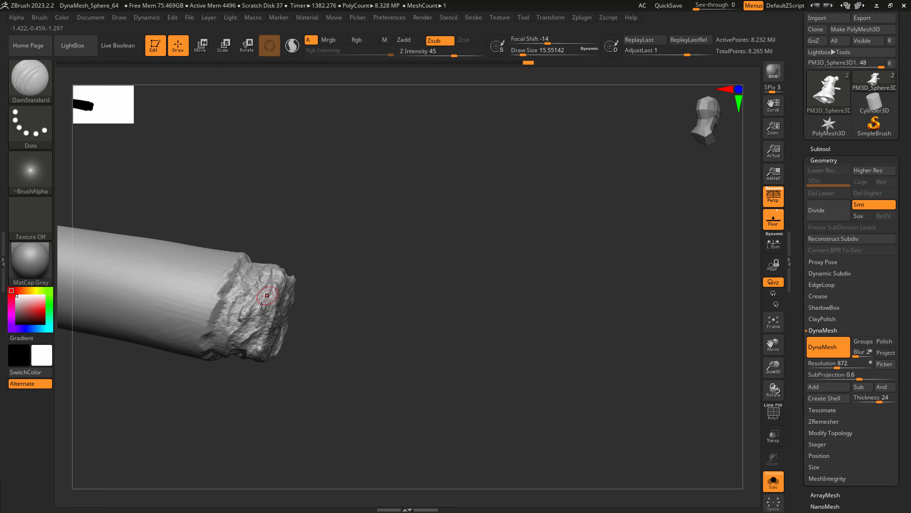
Cut ragged grooves around the burnt rim of the cigar with Slash1, using draw sizes of about 65 and 27.
{"action": "key", "text": "b"}
{"action": "left_click", "coordinate": [248, 107]}
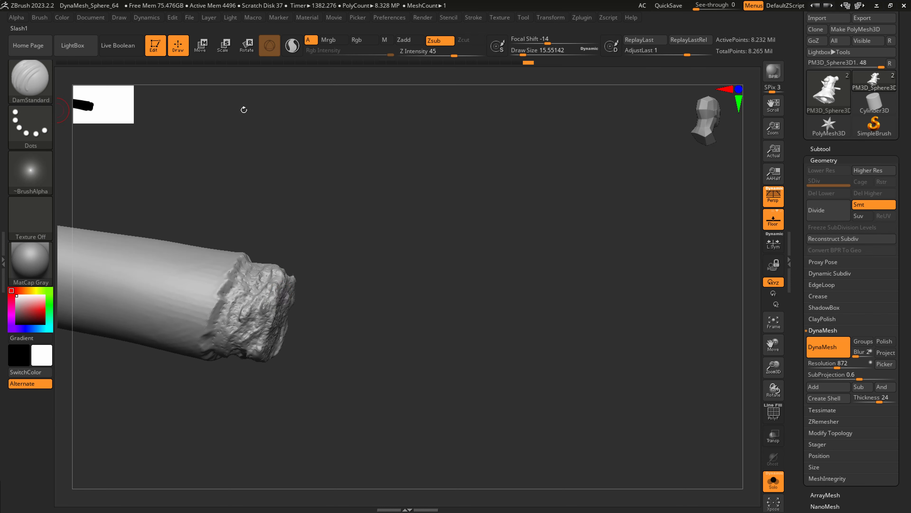
{"action": "mouse_move", "coordinate": [245, 348]}
{"action": "left_mouse_down"}
{"action": "mouse_move", "coordinate": [259, 271]}
{"action": "mouse_move", "coordinate": [248, 315]}
{"action": "mouse_move", "coordinate": [265, 337]}
{"action": "left_mouse_up"}
{"action": "left_click_drag", "start_coordinate": [323, 322], "coordinate": [129, 319]}
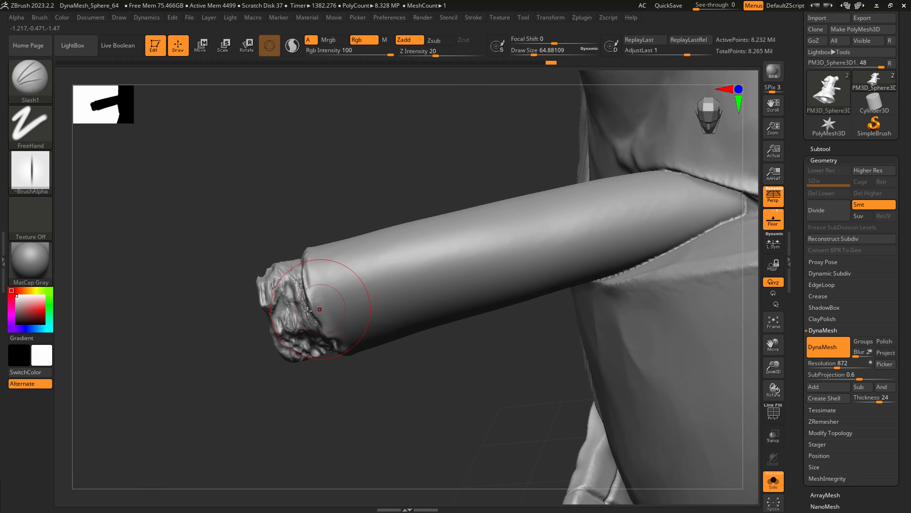
{"action": "left_click_drag", "start_coordinate": [308, 310], "coordinate": [277, 331]}
{"action": "mouse_move", "coordinate": [293, 317]}
{"action": "right_mouse_down"}
{"action": "mouse_move", "coordinate": [274, 263]}
{"action": "mouse_move", "coordinate": [296, 275]}
{"action": "right_mouse_up"}
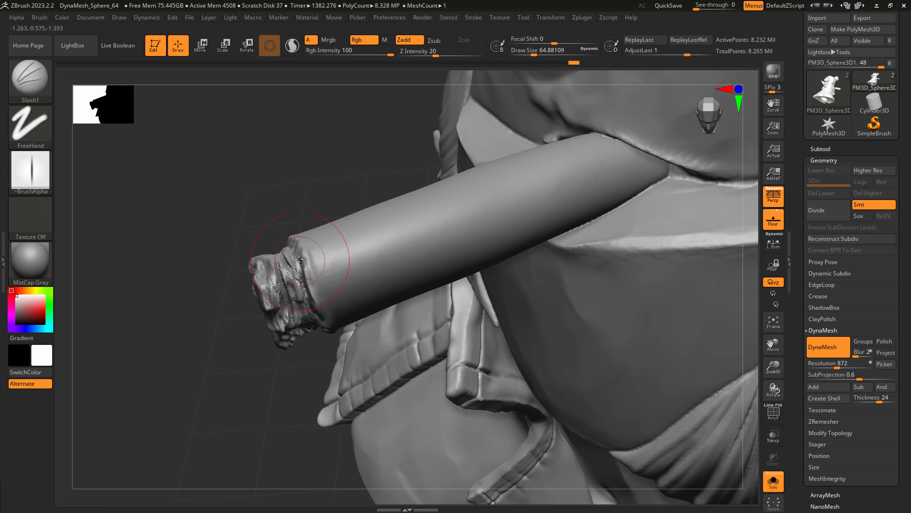
{"action": "key", "text": "s"}
{"action": "left_click_drag", "start_coordinate": [299, 261], "coordinate": [292, 262]}
{"action": "right_click_drag", "start_coordinate": [306, 274], "coordinate": [327, 331]}
{"action": "right_click_drag", "start_coordinate": [230, 326], "coordinate": [258, 332], "text": "ctrl"}
Deepen the central hair strands of the goatee with Slash1 at a draw size of about 56.
{"action": "mouse_move", "coordinate": [563, 375]}
{"action": "right_mouse_down", "text": "alt"}
{"action": "mouse_move", "coordinate": [427, 352]}
{"action": "mouse_move", "coordinate": [388, 357]}
{"action": "right_mouse_up", "text": "alt"}
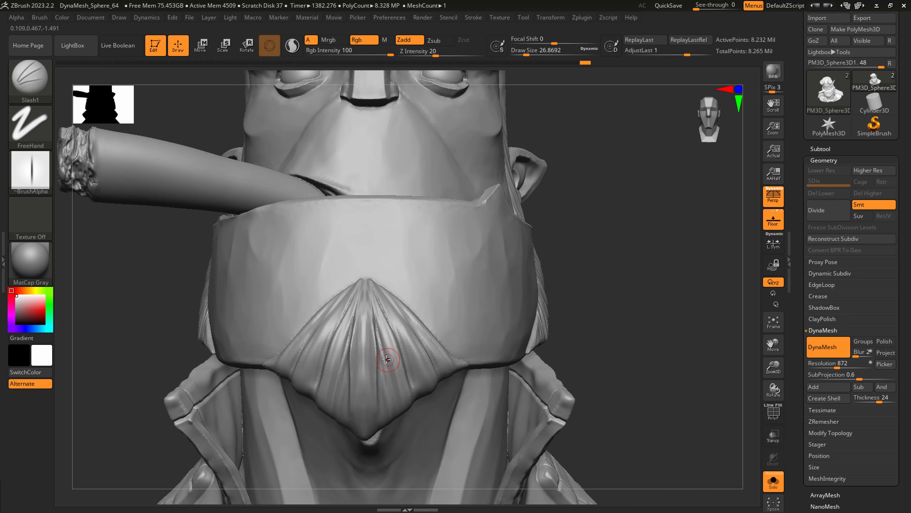
{"action": "key", "text": "s"}
{"action": "left_click_drag", "start_coordinate": [374, 359], "coordinate": [381, 359]}
{"action": "left_click_drag", "start_coordinate": [366, 283], "coordinate": [364, 404]}
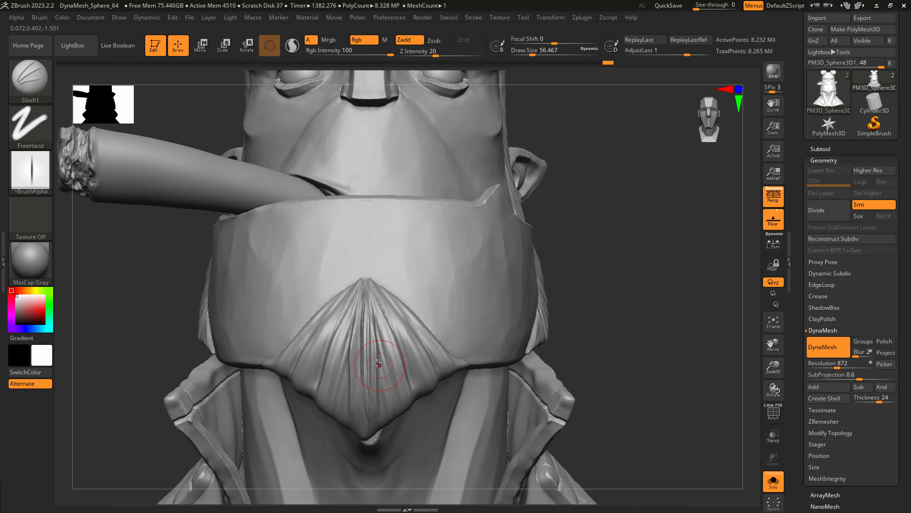
Polish the goatee strands with hPolish at a draw size of about 41.
{"action": "key", "text": "b"}
{"action": "key", "text": "h"}
{"action": "key", "text": "p"}
{"action": "key", "text": "s"}
{"action": "left_click_drag", "start_coordinate": [375, 347], "coordinate": [371, 346]}
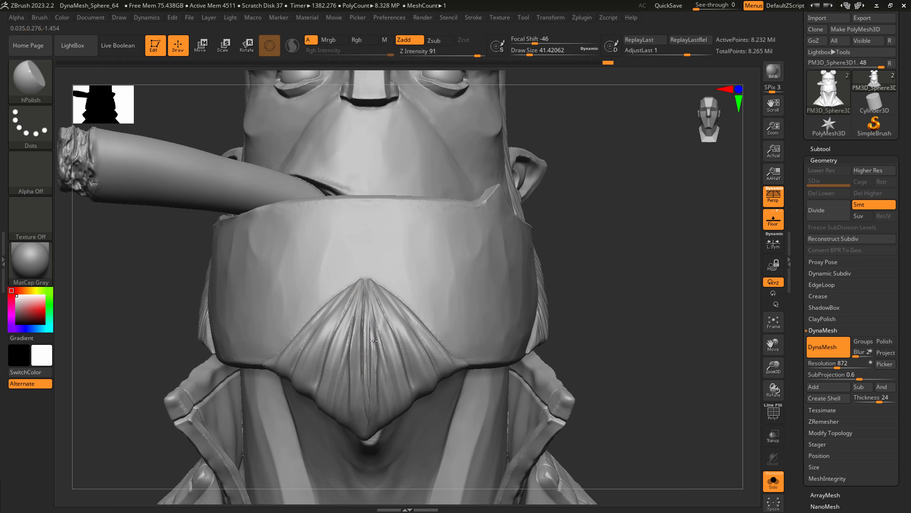
{"action": "key", "text": "ctrl"}
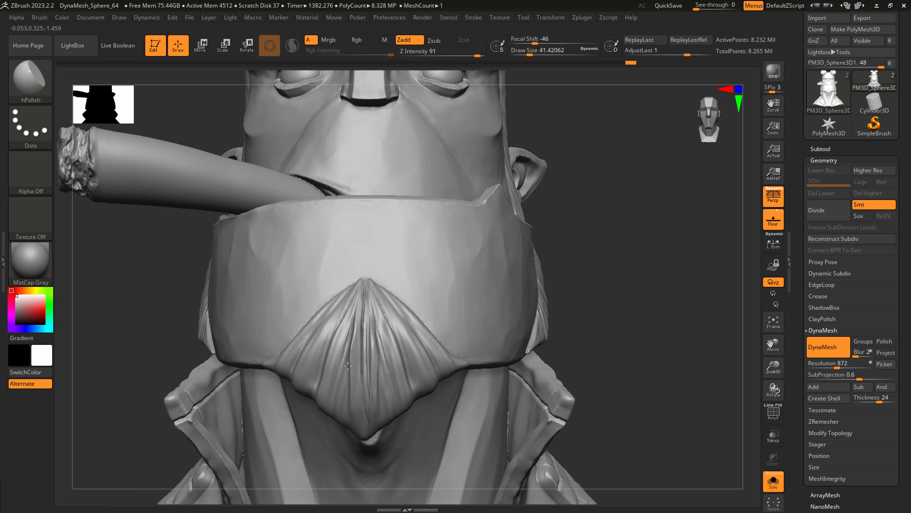
{"action": "left_click_drag", "start_coordinate": [348, 365], "coordinate": [345, 393]}
Polish the neck around the throat and along the vertical muscles with hPolish.
{"action": "right_click_drag", "start_coordinate": [369, 351], "coordinate": [359, 323], "text": "ctrl"}
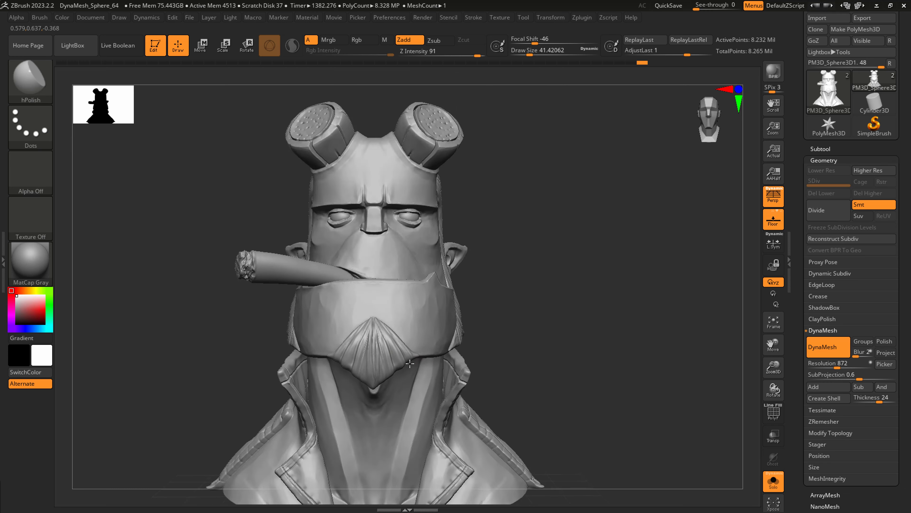
{"action": "right_click_drag", "start_coordinate": [461, 366], "coordinate": [377, 373]}
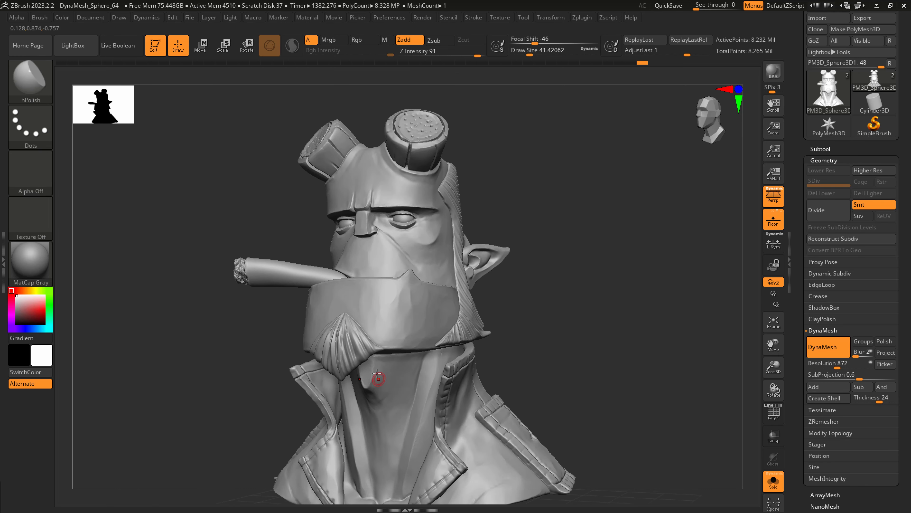
{"action": "key", "text": "s"}
{"action": "left_click_drag", "start_coordinate": [378, 377], "coordinate": [391, 419]}
{"action": "mouse_move", "coordinate": [391, 418]}
{"action": "right_mouse_down"}
{"action": "mouse_move", "coordinate": [405, 359]}
{"action": "mouse_move", "coordinate": [435, 378]}
{"action": "mouse_move", "coordinate": [405, 334]}
{"action": "right_mouse_up"}
{"action": "right_click_drag", "start_coordinate": [434, 401], "coordinate": [439, 427], "text": "ctrl"}
{"action": "mouse_move", "coordinate": [410, 459]}
{"action": "right_mouse_down"}
{"action": "mouse_move", "coordinate": [426, 401]}
{"action": "mouse_move", "coordinate": [417, 385]}
{"action": "mouse_move", "coordinate": [433, 374]}
{"action": "right_mouse_up"}
Pull out the pointed corner of the coat lapel with the SnakeHook brush at a draw size of about 71.
{"action": "key", "text": "b"}
{"action": "key", "text": "s"}
{"action": "key", "text": "h"}
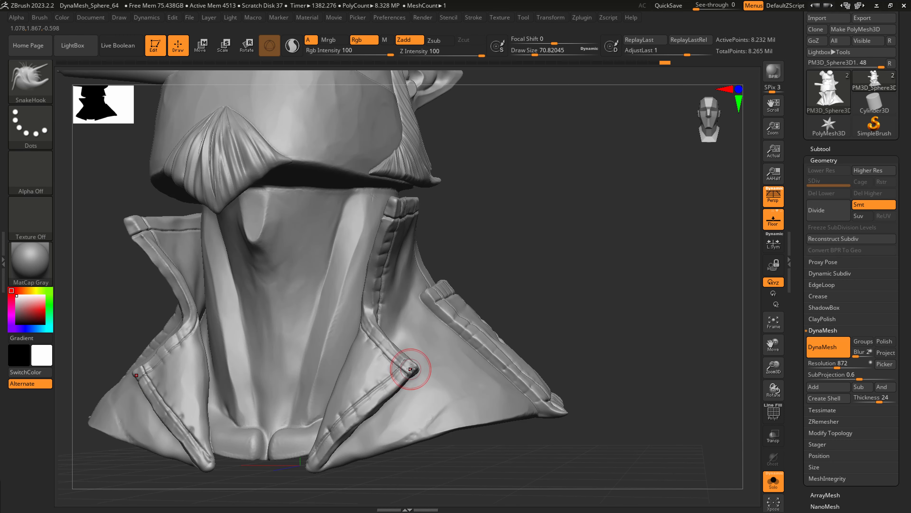
{"action": "scroll", "coordinate": [832, 52], "scroll_direction": "up", "scroll_amount": 3}
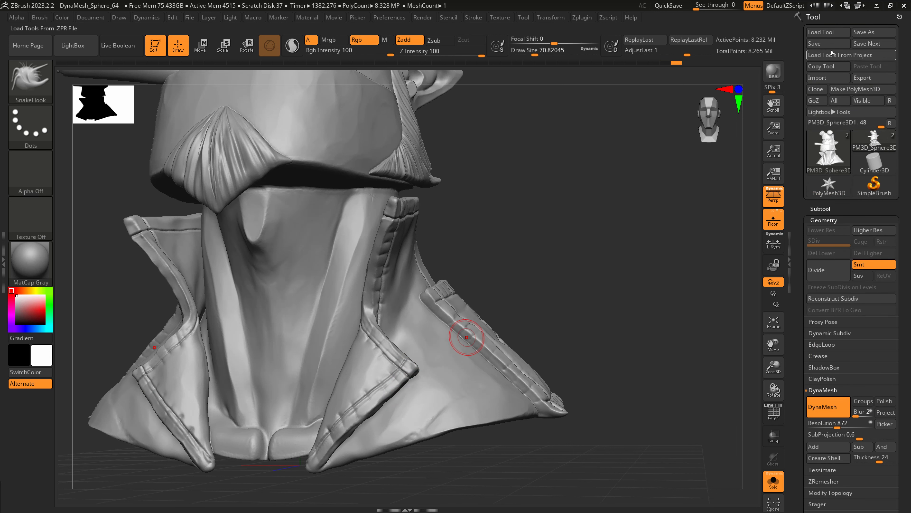
Save the bust tool, and save it again as a new version named hellboy_scaled_006.ztl.
{"action": "left_click", "coordinate": [822, 43]}
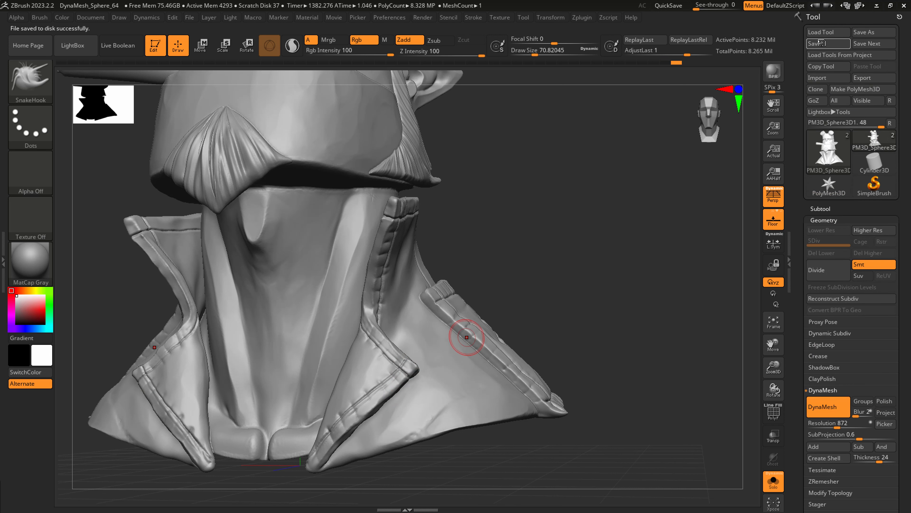
{"action": "left_click", "coordinate": [874, 32]}
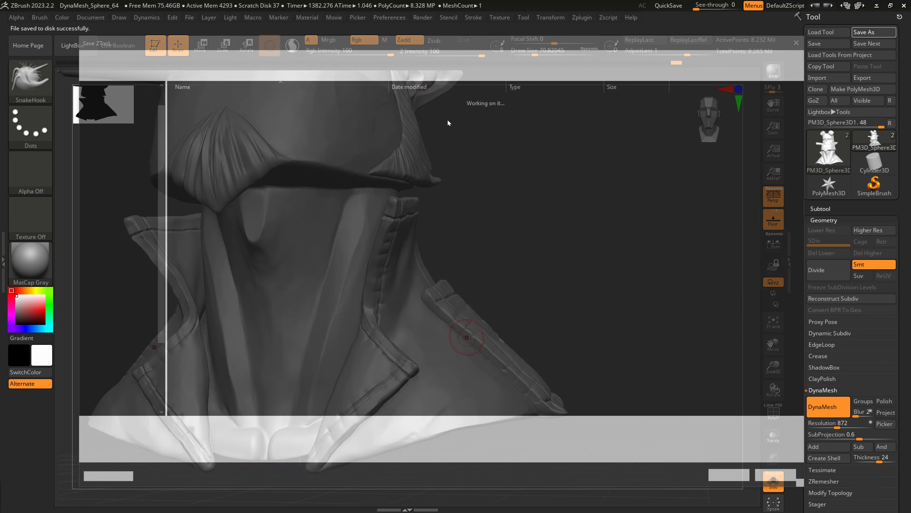
{"action": "left_click", "coordinate": [210, 139]}
{"action": "double_click", "coordinate": [184, 430]}
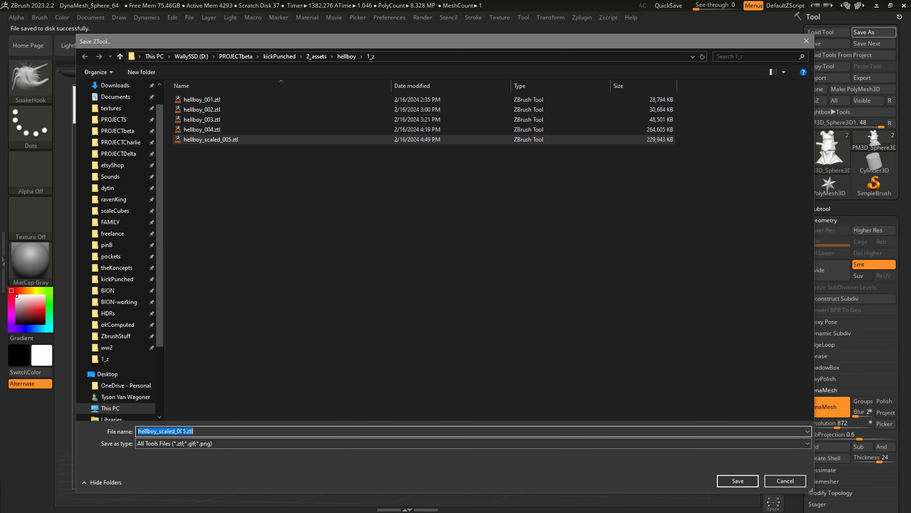
{"action": "type", "text": "6"}
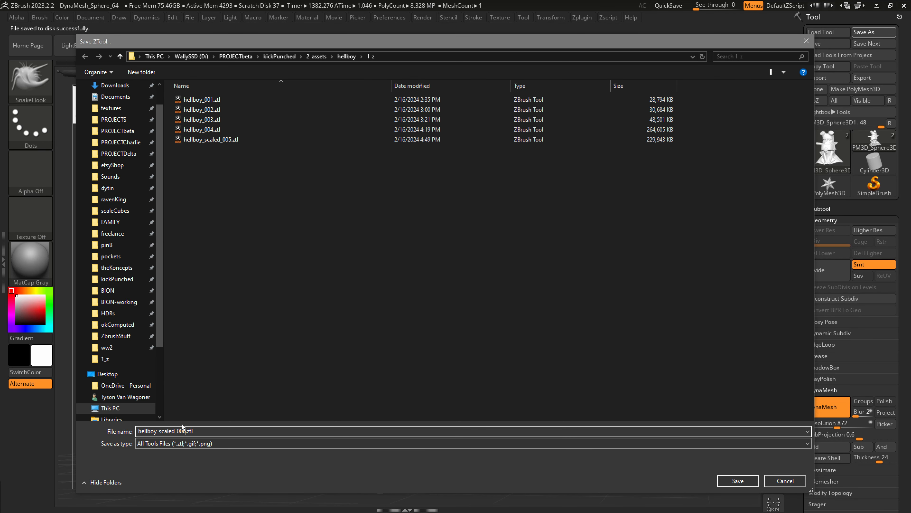
{"action": "key", "text": "Return"}
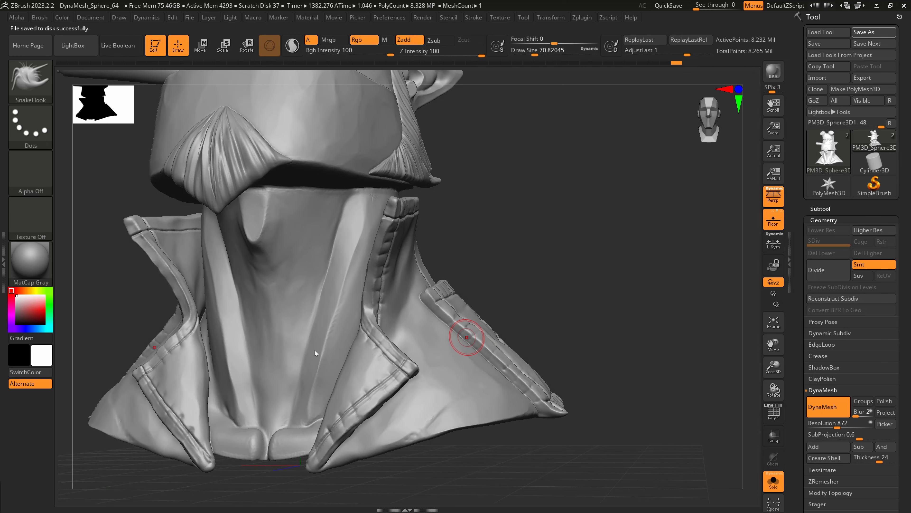
Load the Stitch3 brush from the Stitch folder of the brush library.
{"action": "right_click_drag", "start_coordinate": [338, 321], "coordinate": [493, 257]}
{"action": "left_click_drag", "start_coordinate": [845, 209], "coordinate": [838, 169]}
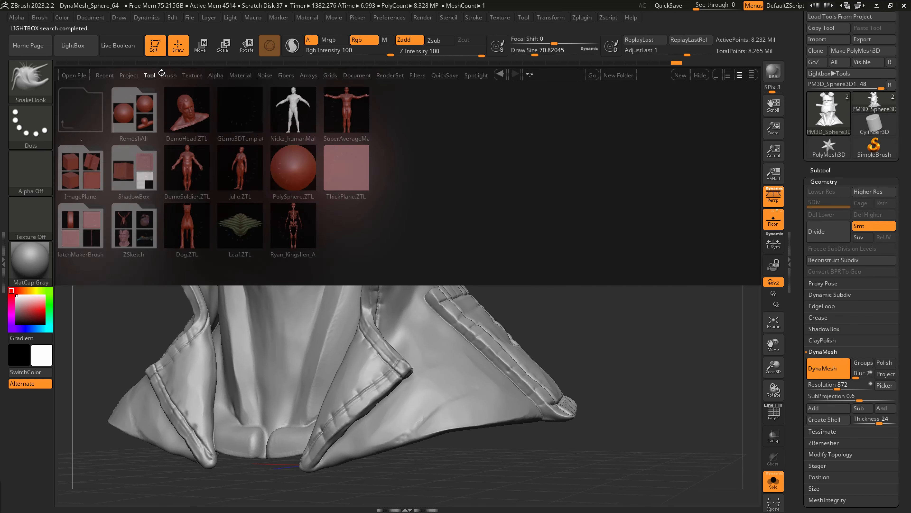
{"action": "left_click", "coordinate": [168, 75]}
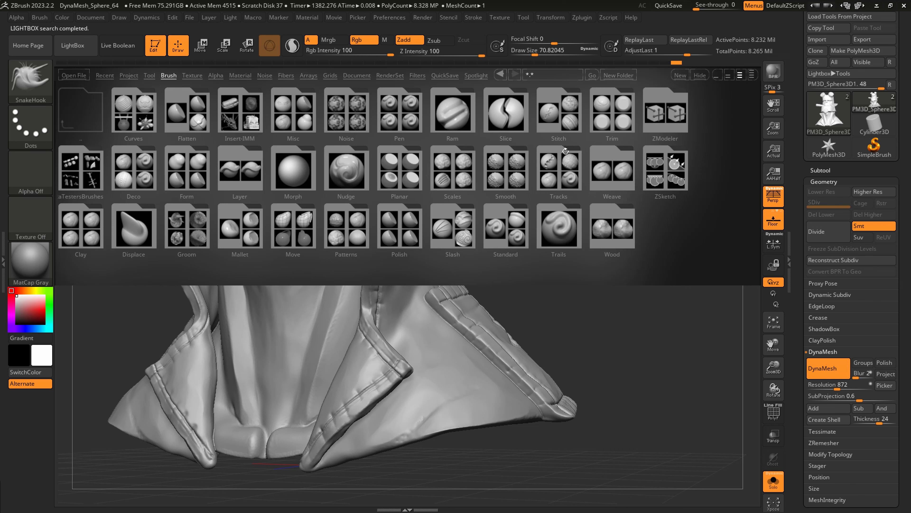
{"action": "double_click", "coordinate": [549, 117]}
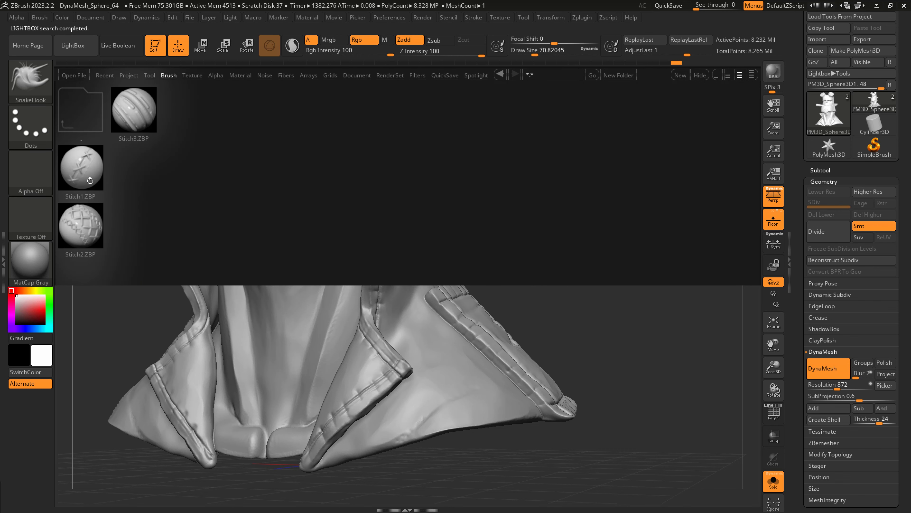
{"action": "left_click", "coordinate": [136, 120]}
{"action": "right_click_drag", "start_coordinate": [438, 391], "coordinate": [424, 382]}
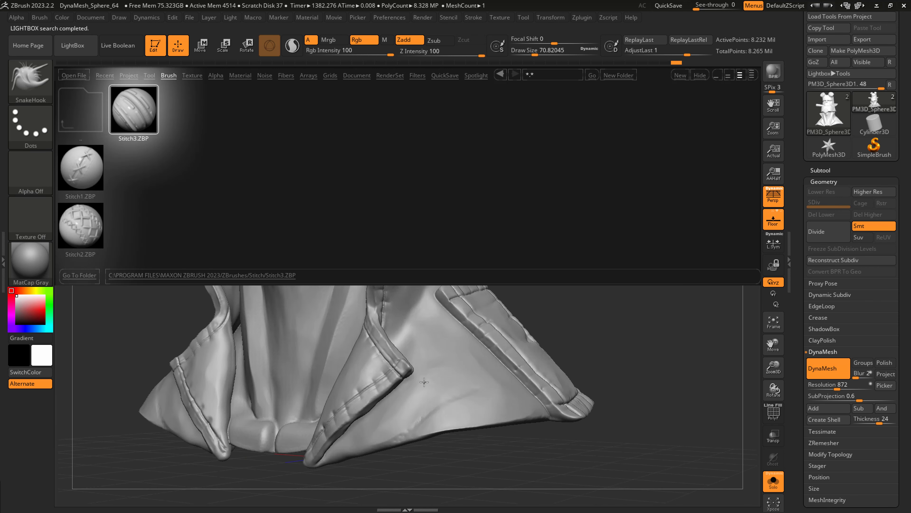
{"action": "double_click", "coordinate": [129, 107]}
Try a stitch line down the raised collar's vertical hem with Stitch3 at a draw size of about 17, and undo it.
{"action": "right_click_drag", "start_coordinate": [396, 264], "coordinate": [362, 285]}
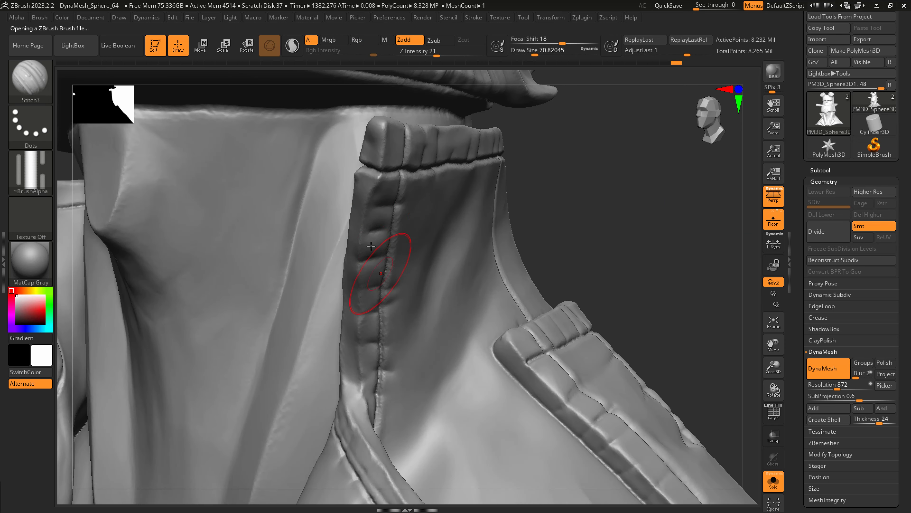
{"action": "key", "text": "s"}
{"action": "left_click_drag", "start_coordinate": [356, 236], "coordinate": [356, 235]}
{"action": "right_click_drag", "start_coordinate": [427, 222], "coordinate": [379, 191]}
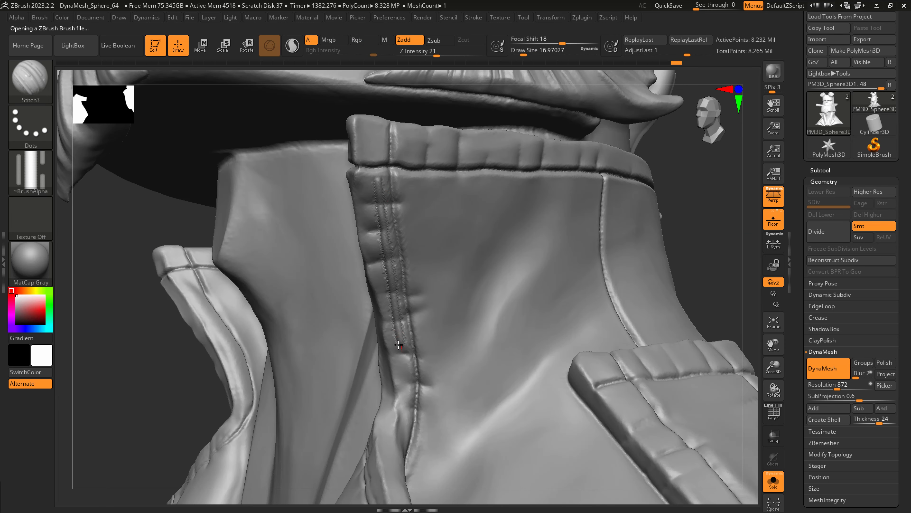
{"action": "right_click_drag", "start_coordinate": [399, 343], "coordinate": [436, 273]}
{"action": "key", "text": "ctrl+z"}
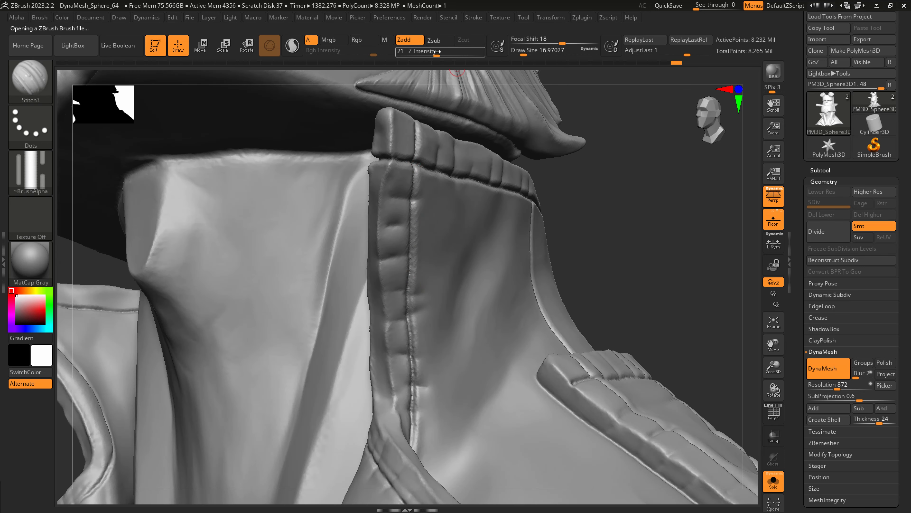
Test Stitch3 strokes on the plain collar fabric at varied strengths up to Z Intensity 30 and draw size about 56, undoing them.
{"action": "left_click_drag", "start_coordinate": [436, 51], "coordinate": [431, 52]}
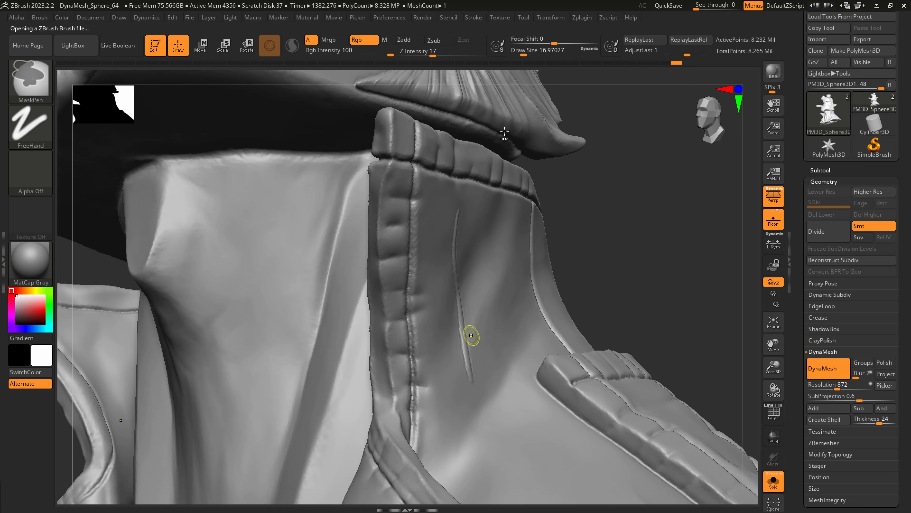
{"action": "left_click", "coordinate": [473, 17]}
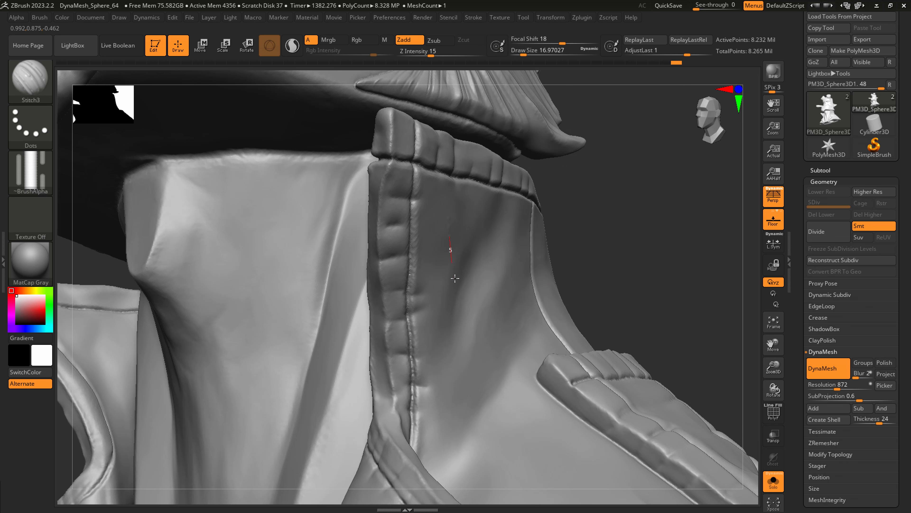
{"action": "key", "text": "ctrl"}
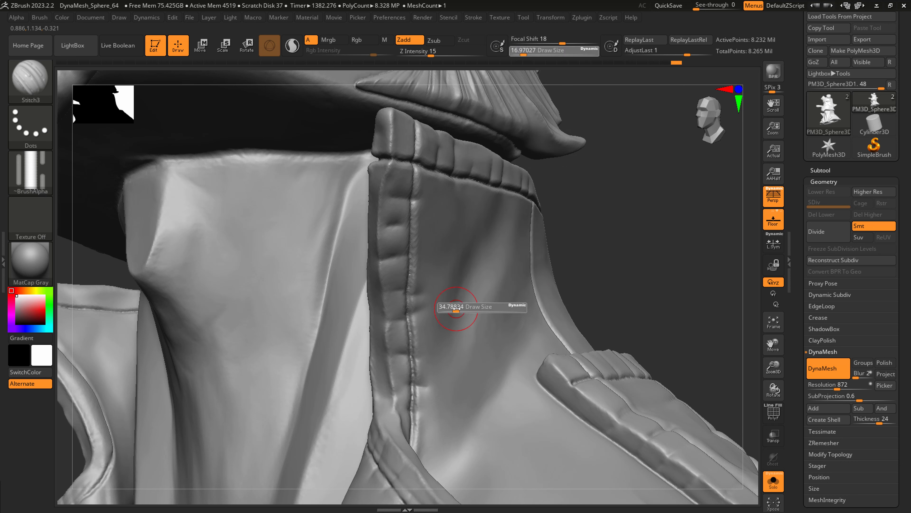
{"action": "left_click_drag", "start_coordinate": [483, 385], "coordinate": [494, 417]}
{"action": "mouse_move", "coordinate": [507, 391]}
{"action": "right_mouse_down"}
{"action": "mouse_move", "coordinate": [495, 391]}
{"action": "mouse_move", "coordinate": [499, 384]}
{"action": "right_mouse_up"}
{"action": "left_click_drag", "start_coordinate": [431, 51], "coordinate": [444, 51]}
{"action": "key", "text": "ctrl+z"}
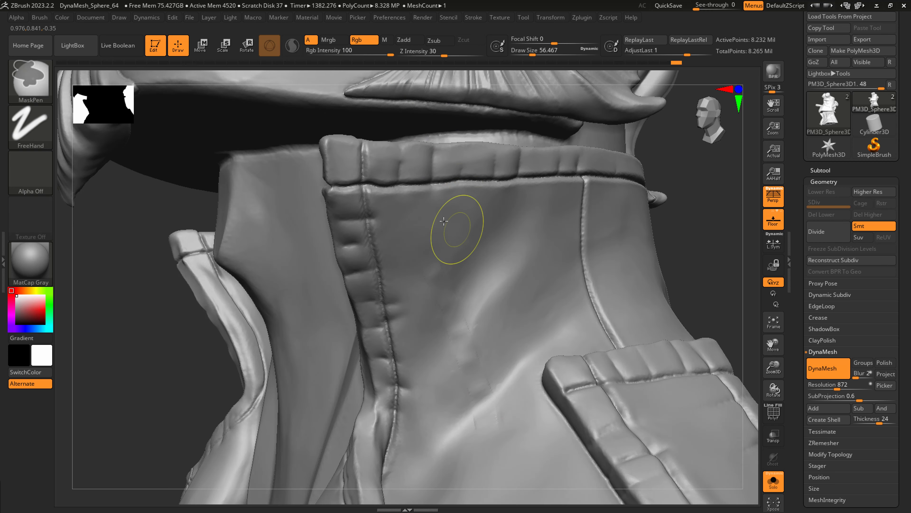
{"action": "left_click_drag", "start_coordinate": [449, 249], "coordinate": [477, 420]}
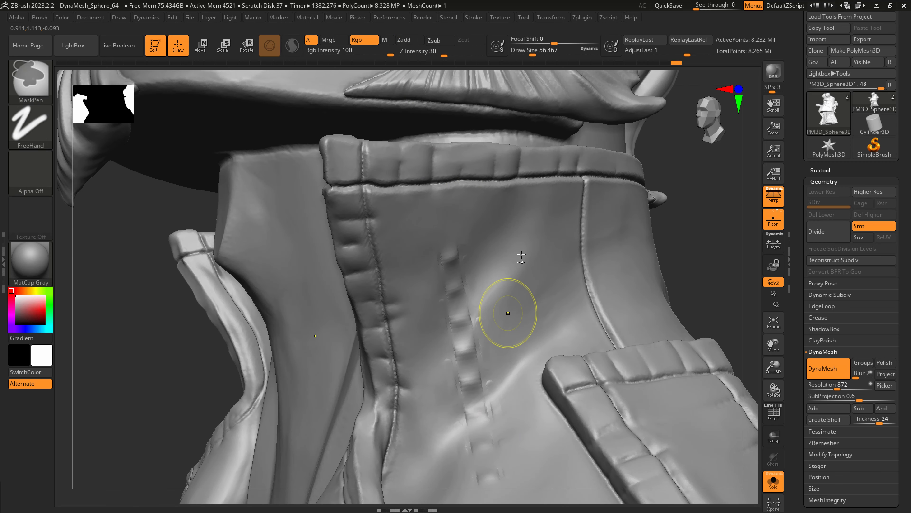
{"action": "key", "text": "ctrl+z"}
Load the Stitch1 cross-stitch brush from the Stitch folder of the brush library.
{"action": "key", "text": "comma"}
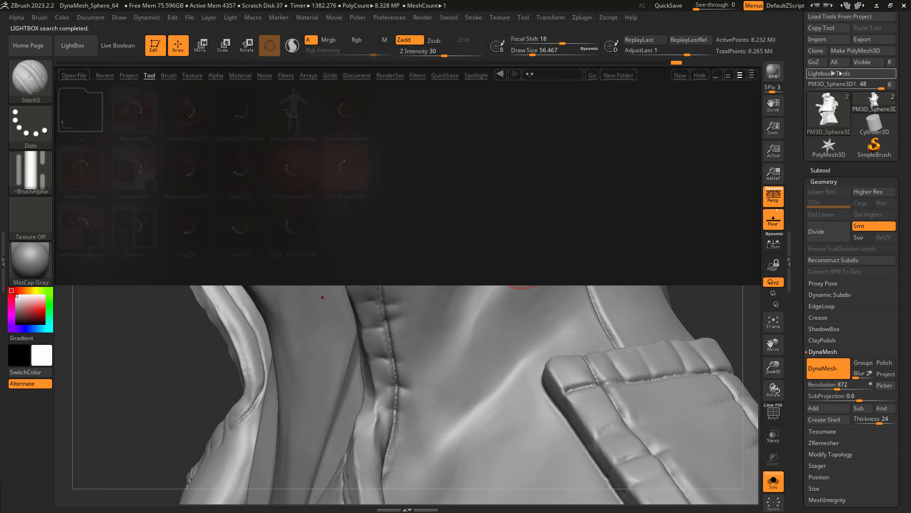
{"action": "left_click", "coordinate": [169, 76]}
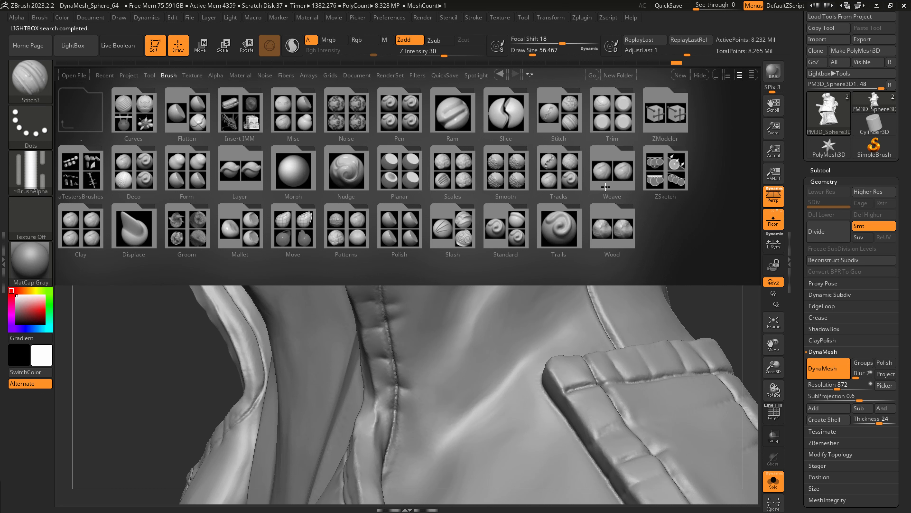
{"action": "double_click", "coordinate": [559, 114]}
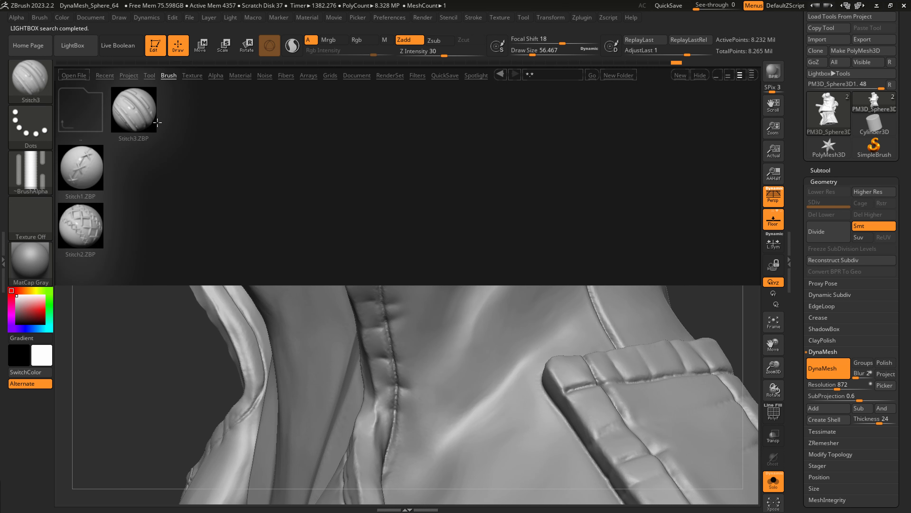
{"action": "double_click", "coordinate": [87, 168]}
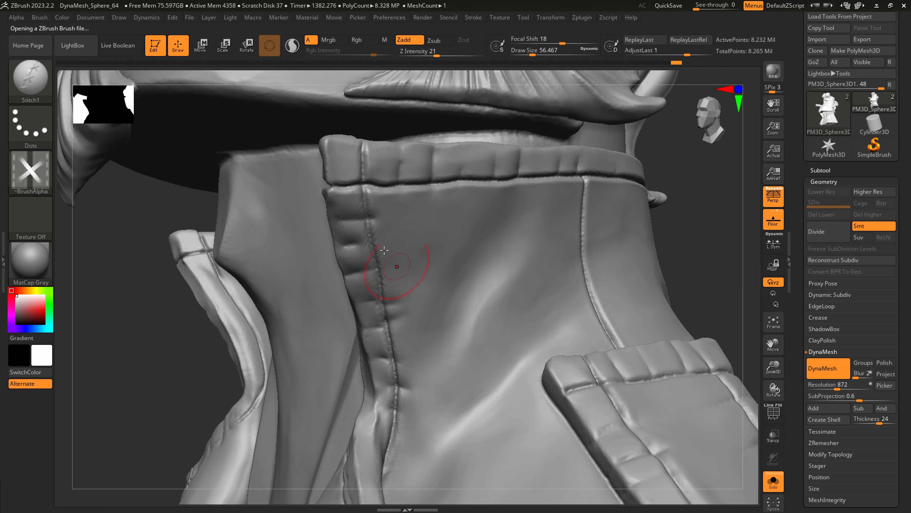
Try cross-stitches down the raised collar's vertical seam with Stitch1 at a draw size of about 56, and undo them.
{"action": "left_click_drag", "start_coordinate": [364, 193], "coordinate": [396, 400]}
{"action": "right_click_drag", "start_coordinate": [285, 351], "coordinate": [224, 314], "text": "alt"}
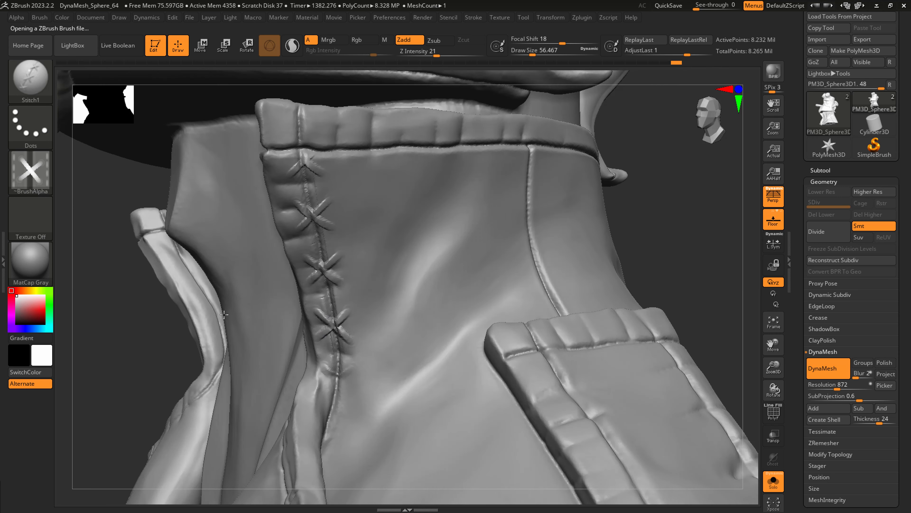
{"action": "key", "text": "f"}
{"action": "key", "text": "ctrl"}
{"action": "key", "text": "ctrl+z"}
Add a row of cross-stitches down the raised collar's vertical seam with Stitch1 at a draw size of about 37.
{"action": "right_click_drag", "start_coordinate": [421, 381], "coordinate": [436, 434], "text": "ctrl"}
{"action": "key", "text": "s"}
{"action": "left_click_drag", "start_coordinate": [398, 328], "coordinate": [402, 392]}
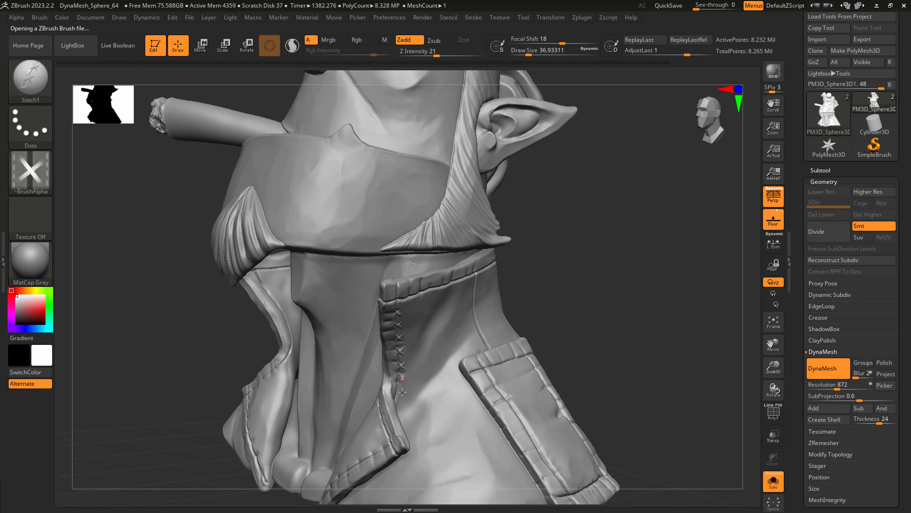
{"action": "key", "text": "ctrl+z"}
{"action": "left_click_drag", "start_coordinate": [398, 305], "coordinate": [403, 396]}
{"action": "mouse_move", "coordinate": [412, 416]}
{"action": "right_mouse_down"}
{"action": "mouse_move", "coordinate": [452, 410]}
{"action": "mouse_move", "coordinate": [445, 403]}
{"action": "right_mouse_up"}
{"action": "key", "text": "b"}
{"action": "key", "text": "c"}
Adjust the coat's inner lapel edge beside the neck with the SnakeHook brush at a draw size of about 136.
{"action": "key", "text": "b"}
{"action": "key", "text": "s"}
{"action": "left_click_drag", "start_coordinate": [383, 407], "coordinate": [399, 404]}
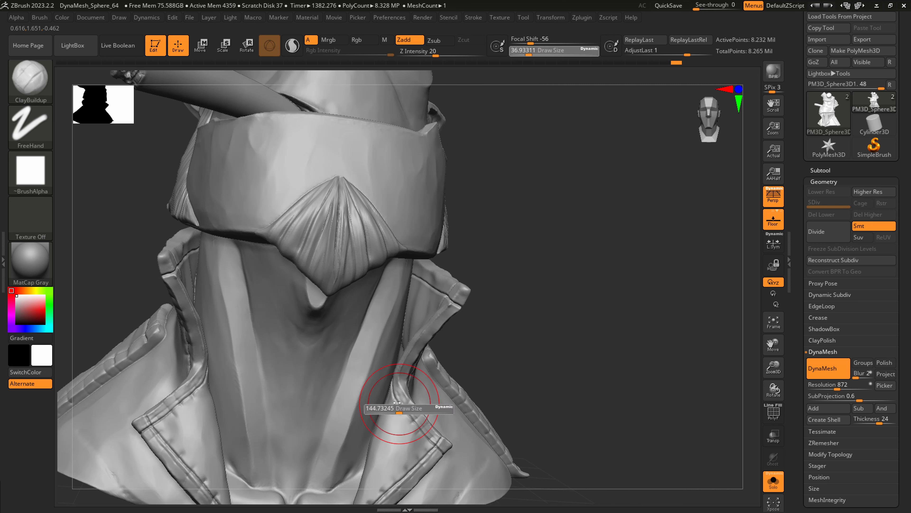
{"action": "key", "text": "b"}
{"action": "key", "text": "s"}
{"action": "key", "text": "h"}
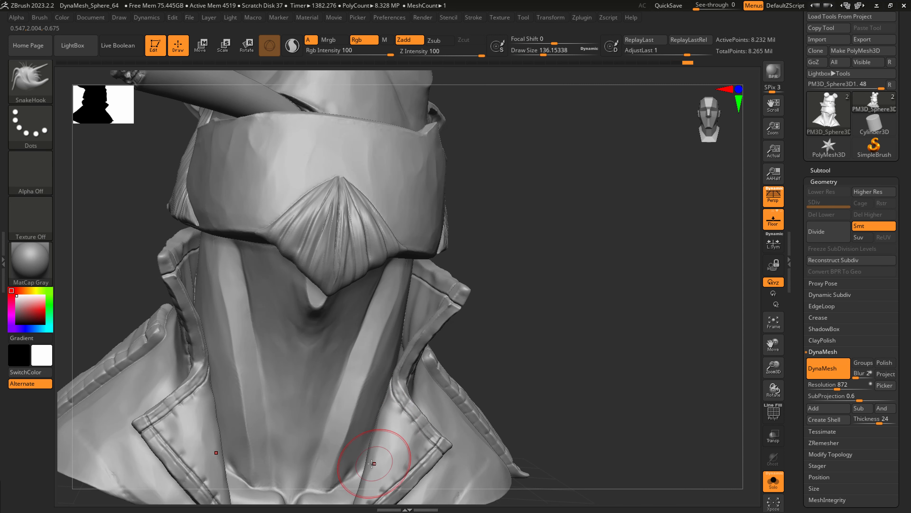
{"action": "mouse_move", "coordinate": [372, 463]}
{"action": "right_mouse_down"}
{"action": "mouse_move", "coordinate": [434, 387]}
{"action": "mouse_move", "coordinate": [448, 388]}
{"action": "mouse_move", "coordinate": [411, 389]}
{"action": "mouse_move", "coordinate": [406, 362]}
{"action": "right_mouse_up"}
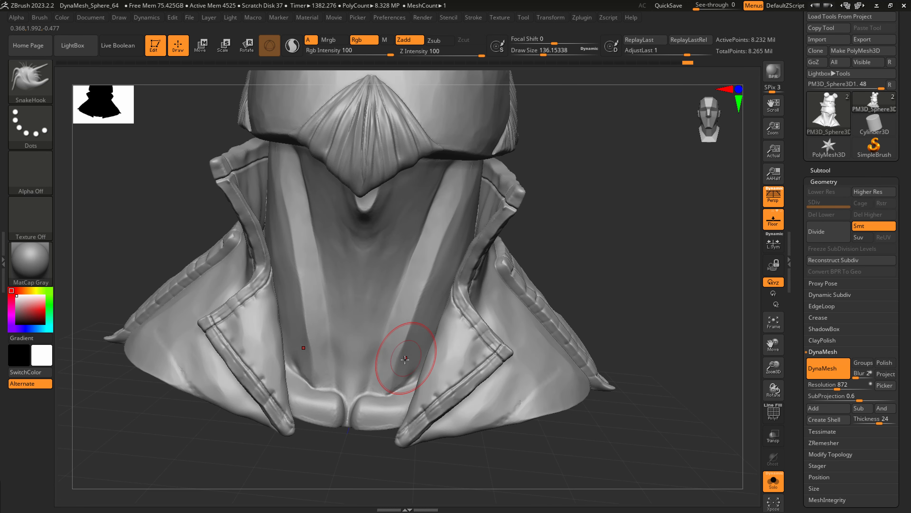
Carve a crease along the inner edges of the neck muscles toward the collarbones with DamStandard at a draw size of about 74.
{"action": "key", "text": "b"}
{"action": "key", "text": "d"}
{"action": "key", "text": "s"}
{"action": "left_click_drag", "start_coordinate": [387, 321], "coordinate": [359, 387]}
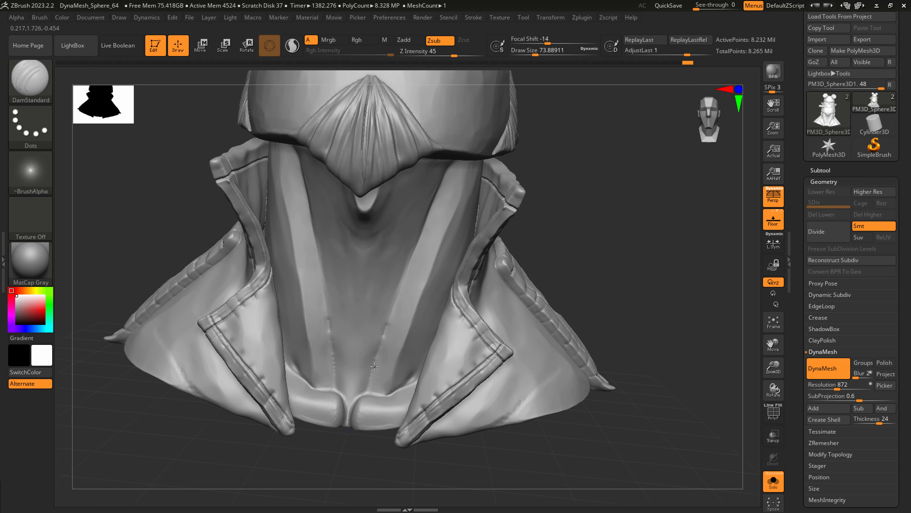
{"action": "key", "text": "ctrl+z"}
{"action": "left_click_drag", "start_coordinate": [403, 277], "coordinate": [372, 380]}
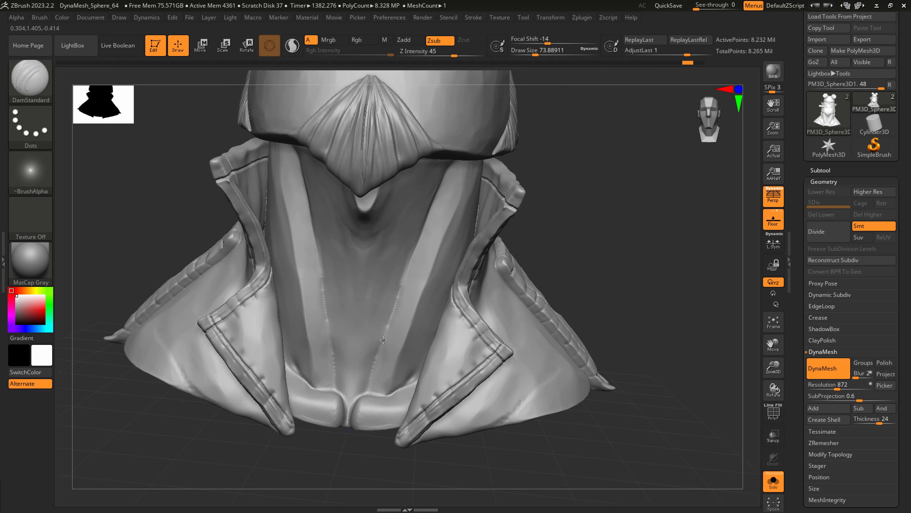
Polish and smooth the neck muscles around the carved creases with hPolish at a draw size of about 74.
{"action": "key", "text": "b"}
{"action": "key", "text": "h"}
{"action": "key", "text": "p"}
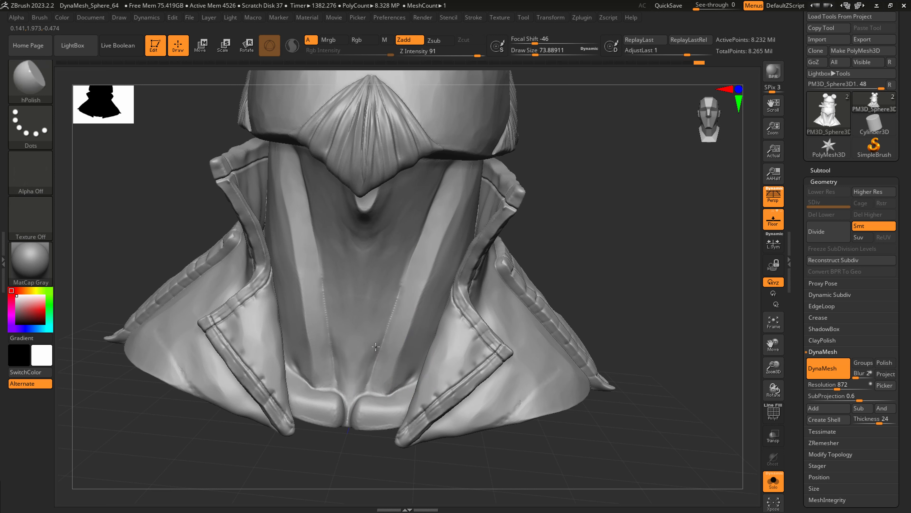
{"action": "mouse_move", "coordinate": [390, 304]}
{"action": "left_mouse_down"}
{"action": "mouse_move", "coordinate": [397, 286]}
{"action": "mouse_move", "coordinate": [402, 294]}
{"action": "left_mouse_up"}
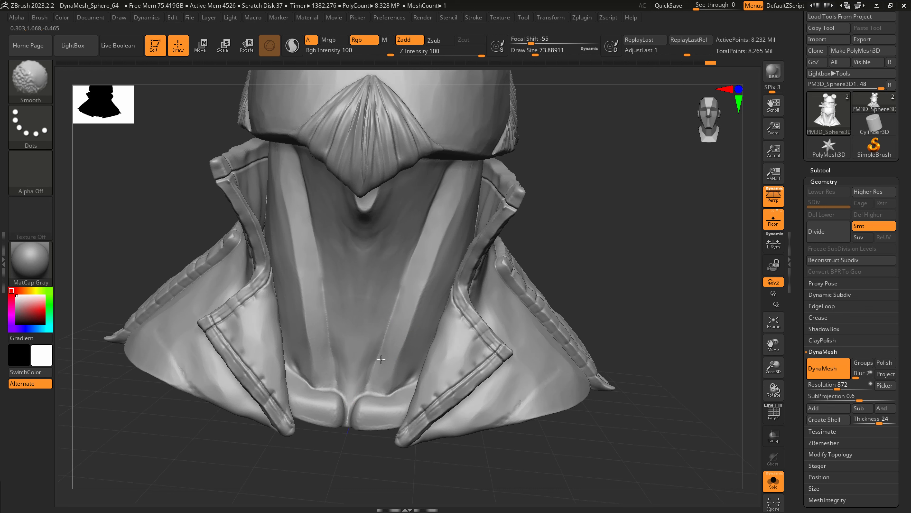
{"action": "right_click_drag", "start_coordinate": [407, 323], "coordinate": [399, 320]}
{"action": "left_click_drag", "start_coordinate": [416, 311], "coordinate": [401, 355]}
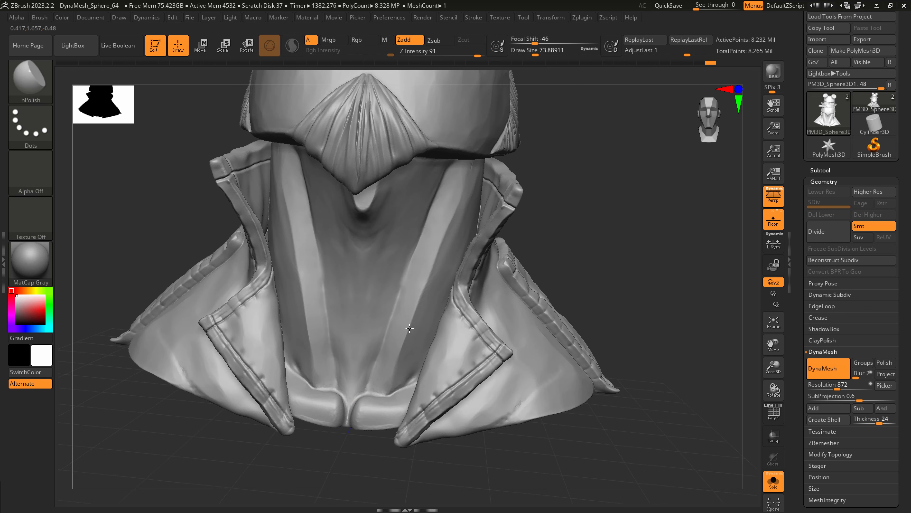
{"action": "left_click_drag", "start_coordinate": [443, 255], "coordinate": [431, 287]}
{"action": "right_click_drag", "start_coordinate": [431, 287], "coordinate": [395, 343], "text": "alt"}
{"action": "mouse_move", "coordinate": [395, 343]}
{"action": "right_mouse_down", "text": "ctrl"}
{"action": "mouse_move", "coordinate": [431, 320]}
{"action": "mouse_move", "coordinate": [424, 326]}
{"action": "mouse_move", "coordinate": [424, 316]}
{"action": "mouse_move", "coordinate": [414, 393]}
{"action": "mouse_move", "coordinate": [467, 385]}
{"action": "right_mouse_up", "text": "ctrl"}
{"action": "right_click_drag", "start_coordinate": [432, 409], "coordinate": [380, 459], "text": "alt"}
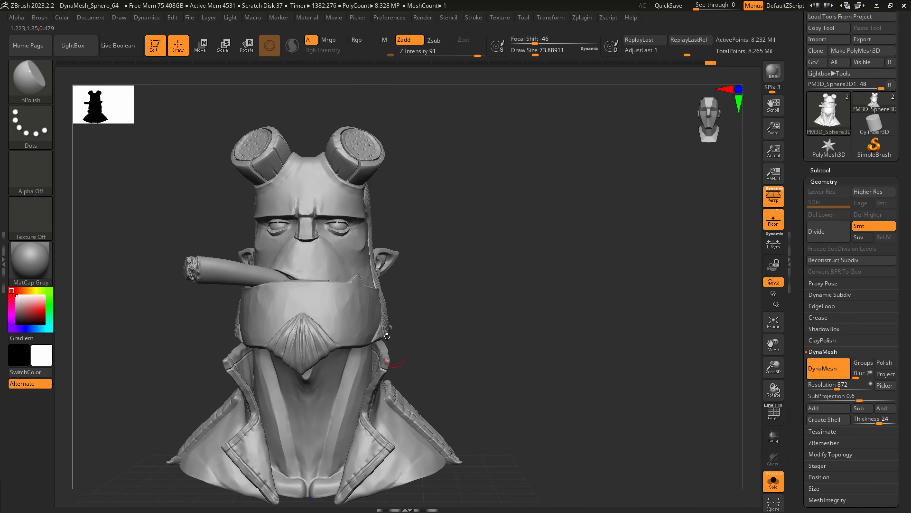
Polish the forehead above the brow with hPolish at a draw size of about 49.
{"action": "right_click_drag", "start_coordinate": [317, 190], "coordinate": [331, 206], "text": "ctrl"}
{"action": "key", "text": "s"}
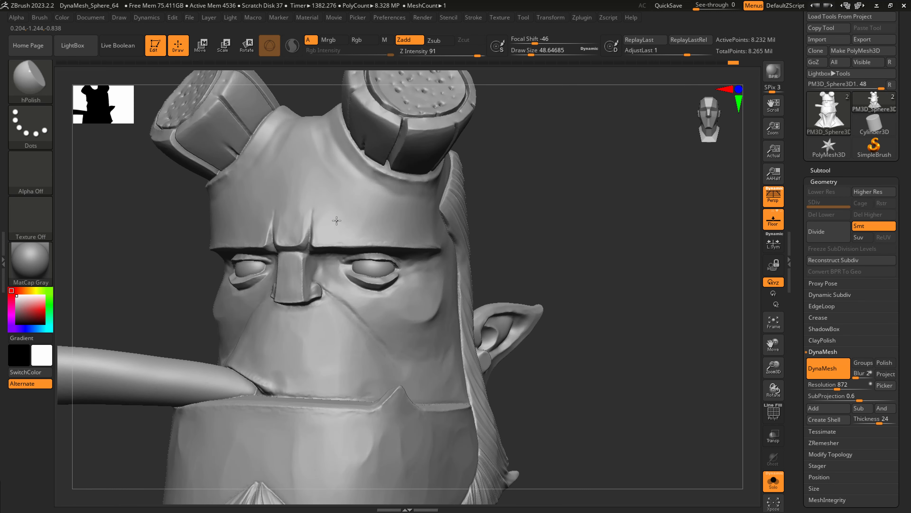
Inspect the whole bust's overall shape and the coat details from the front.
{"action": "key", "text": "f"}
{"action": "right_click_drag", "start_coordinate": [440, 302], "coordinate": [422, 281], "text": "ctrl"}
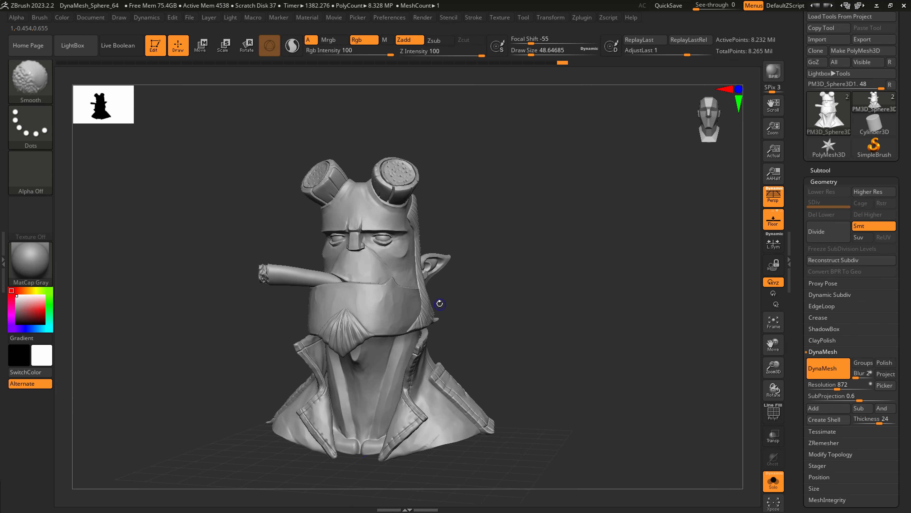
{"action": "key", "text": "shift+f"}
{"action": "mouse_move", "coordinate": [425, 378]}
{"action": "right_mouse_down"}
{"action": "mouse_move", "coordinate": [401, 387]}
{"action": "mouse_move", "coordinate": [417, 301]}
{"action": "mouse_move", "coordinate": [441, 407]}
{"action": "mouse_move", "coordinate": [441, 345]}
{"action": "right_mouse_up"}
{"action": "key", "text": "shift+f"}
{"action": "key", "text": "shift+f"}
{"action": "key", "text": "shift+f"}
{"action": "key", "text": "f"}
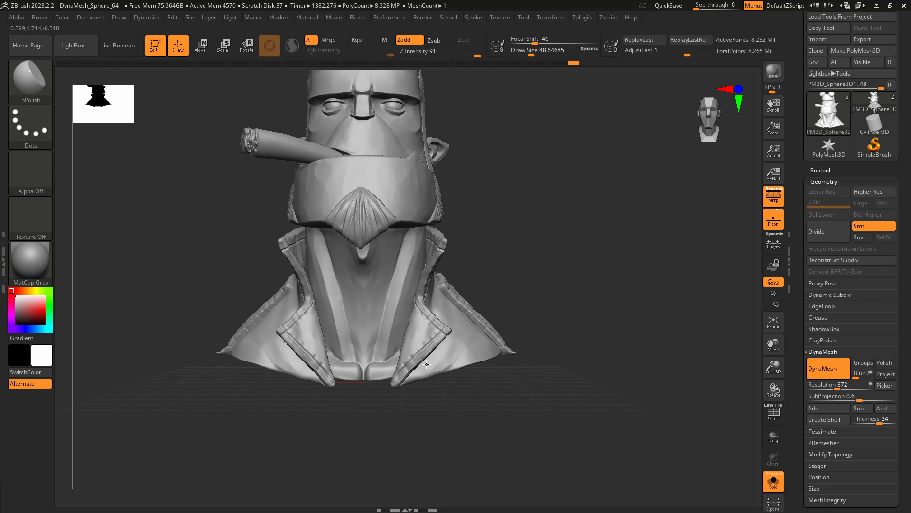
Save the sculpt, then save a new version of it as hellboy_dec_007.ztl in the 1_z folder.
{"action": "scroll", "coordinate": [825, 47], "scroll_direction": "up", "scroll_amount": 2}
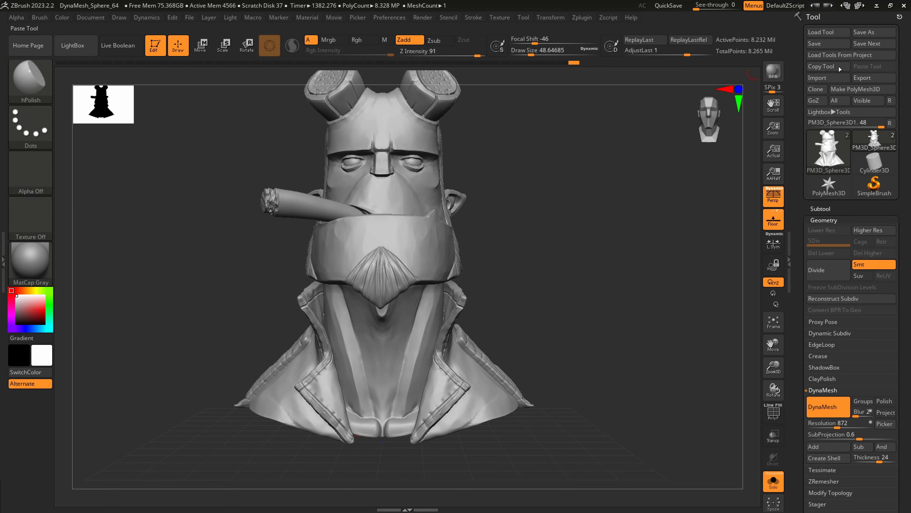
{"action": "left_click", "coordinate": [825, 44]}
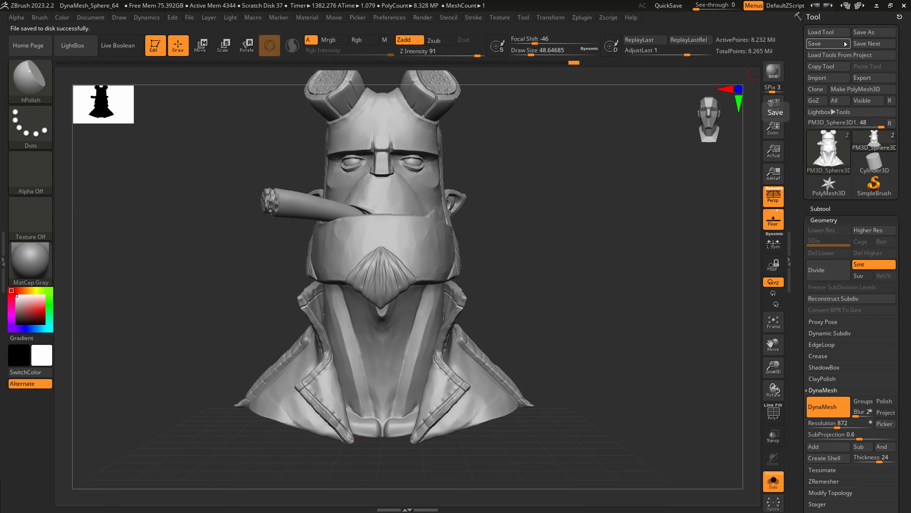
{"action": "left_click", "coordinate": [869, 33]}
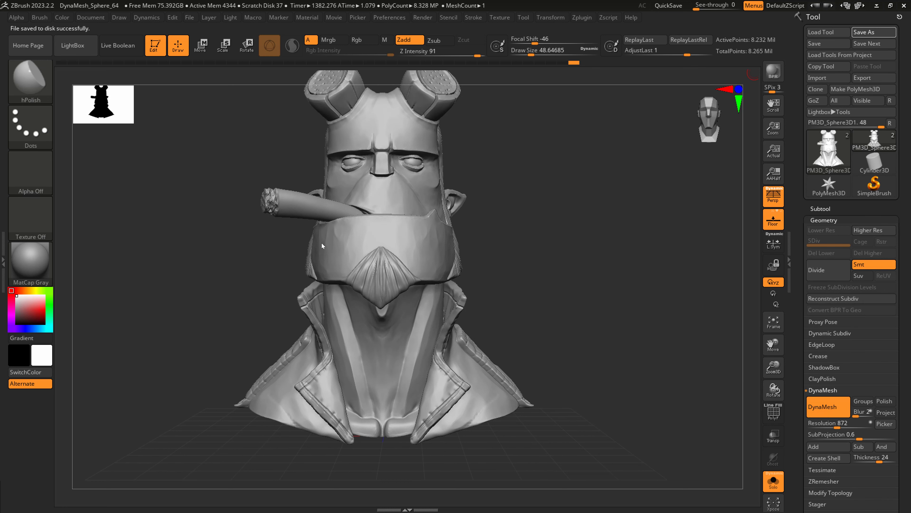
{"action": "left_click", "coordinate": [187, 430]}
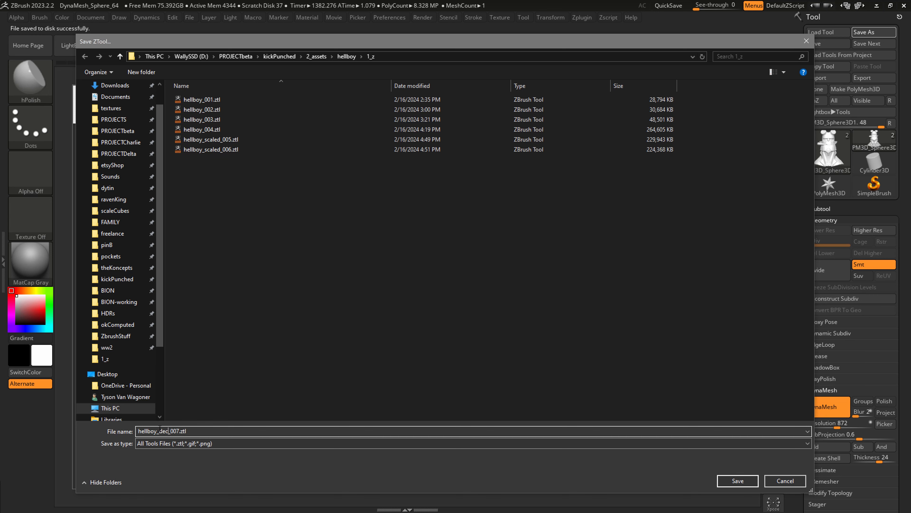
{"action": "key", "text": "Return"}
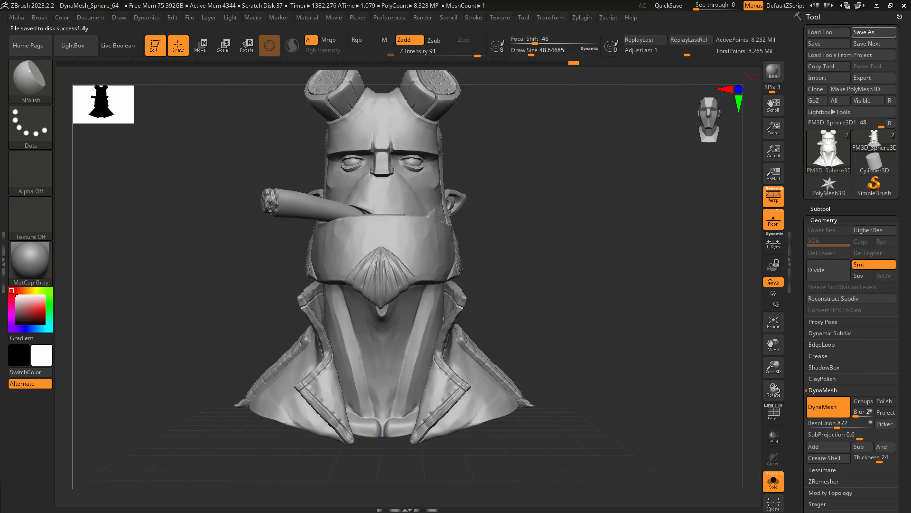
Polish flat planes along the front of the cigar with hPolish at a draw size of about 54.
{"action": "right_click_drag", "start_coordinate": [532, 260], "coordinate": [517, 295]}
{"action": "right_click_drag", "start_coordinate": [359, 283], "coordinate": [364, 287]}
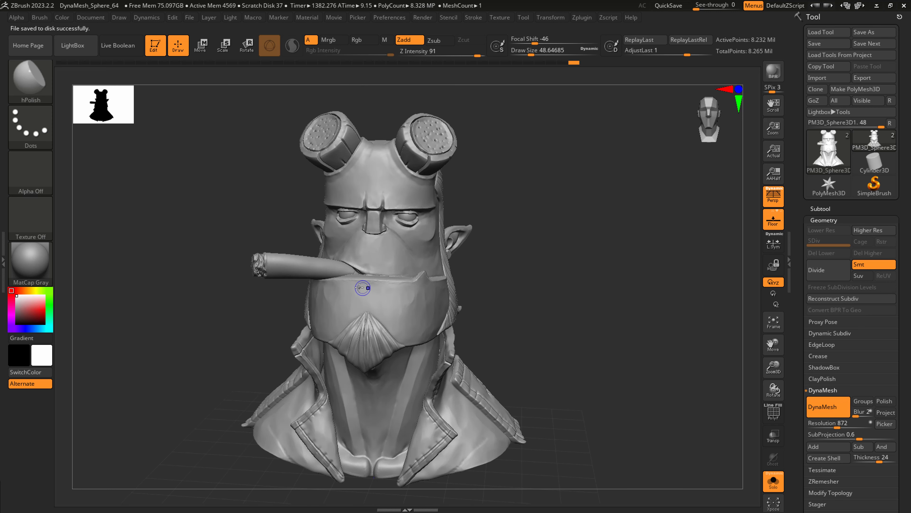
{"action": "key", "text": "shift+f"}
{"action": "key", "text": "shift+f"}
{"action": "right_click_drag", "start_coordinate": [341, 321], "coordinate": [345, 319]}
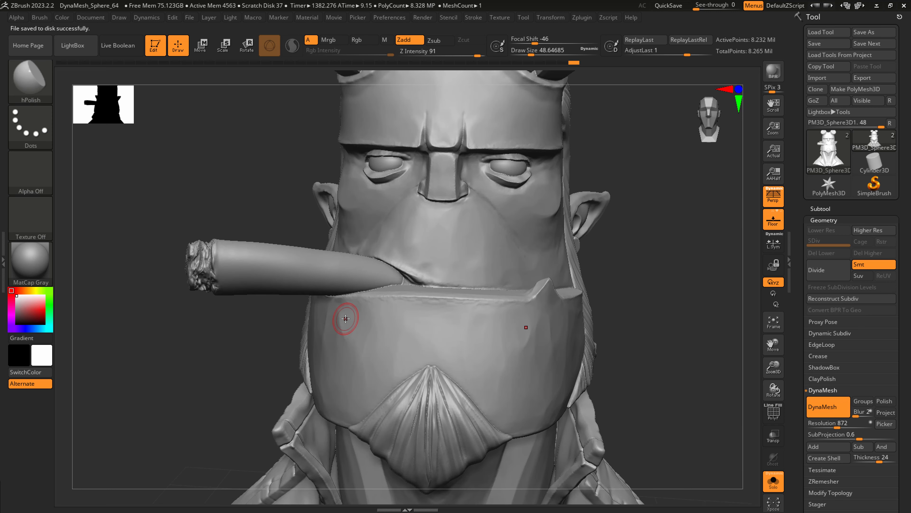
{"action": "key", "text": "s"}
{"action": "left_click_drag", "start_coordinate": [362, 261], "coordinate": [368, 270]}
{"action": "key", "text": "s"}
{"action": "left_click_drag", "start_coordinate": [280, 263], "coordinate": [246, 255]}
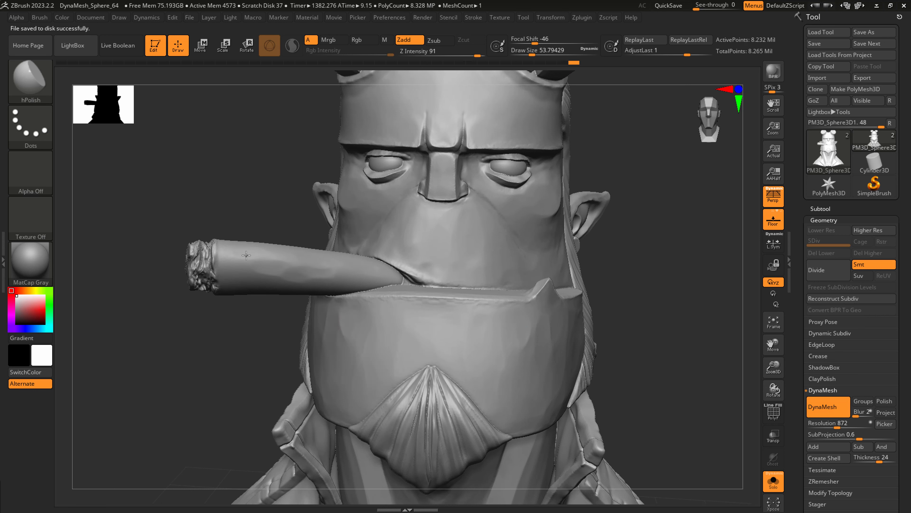
Polish the remaining upper and outer sides of the cigar with hPolish at a draw size of about 54.
{"action": "right_click_drag", "start_coordinate": [331, 264], "coordinate": [318, 246]}
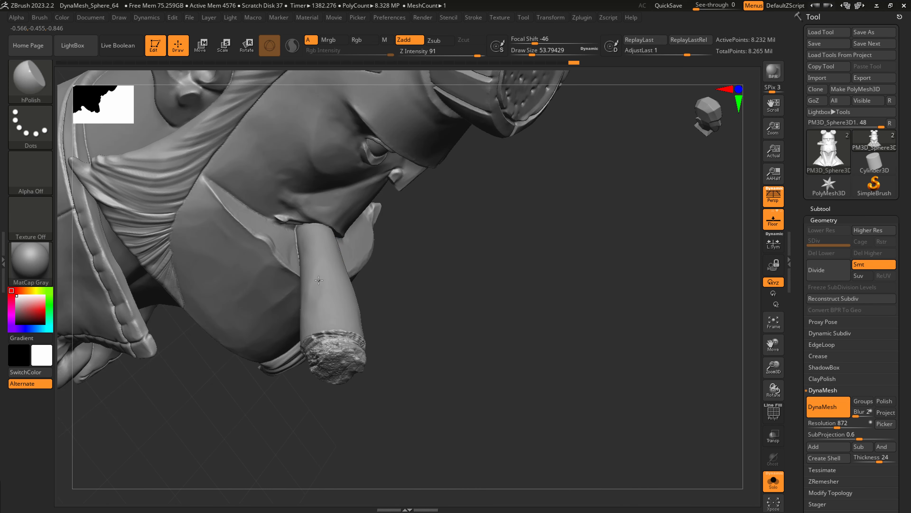
{"action": "right_click_drag", "start_coordinate": [341, 318], "coordinate": [342, 296]}
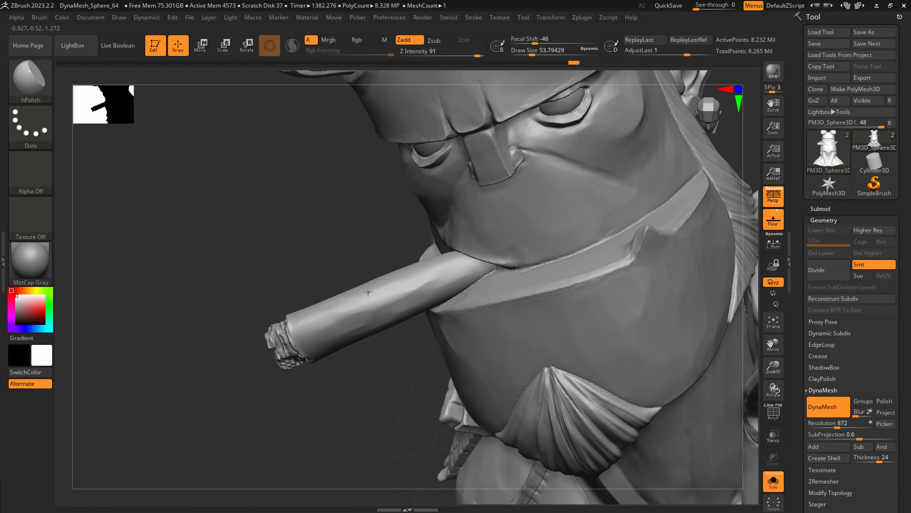
{"action": "left_click_drag", "start_coordinate": [371, 305], "coordinate": [416, 290]}
{"action": "right_click_drag", "start_coordinate": [277, 303], "coordinate": [249, 303], "text": "alt"}
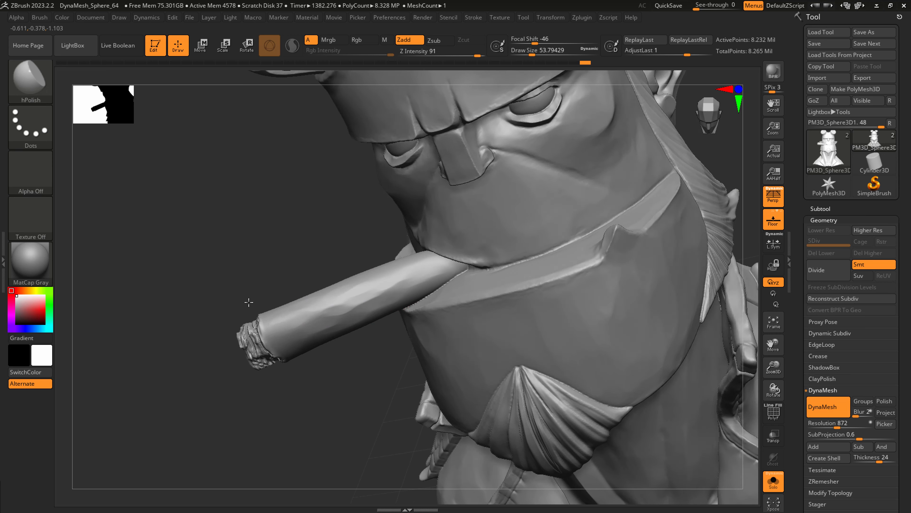
Reshape the burnt end of the cigar with SnakeHook at a draw size of about 223.
{"action": "key", "text": "f"}
{"action": "right_click_drag", "start_coordinate": [421, 299], "coordinate": [424, 298]}
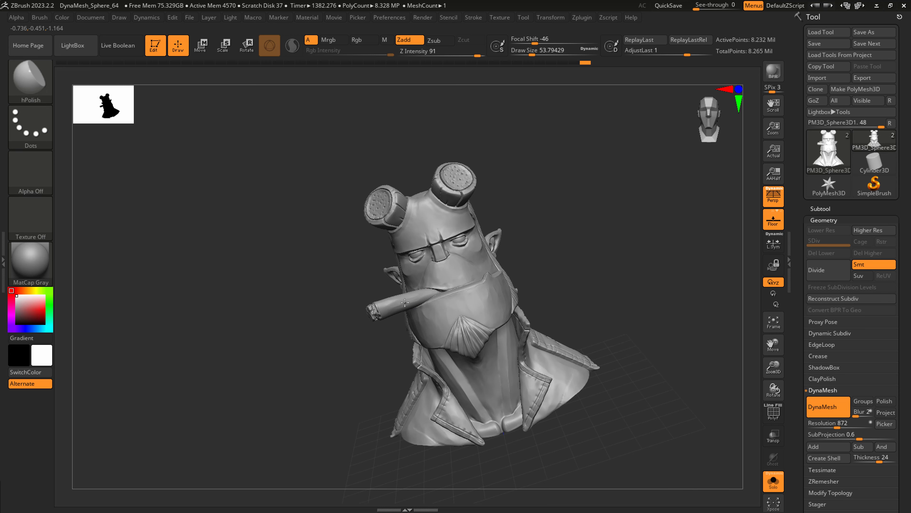
{"action": "right_click_drag", "start_coordinate": [471, 318], "coordinate": [500, 394], "text": "alt"}
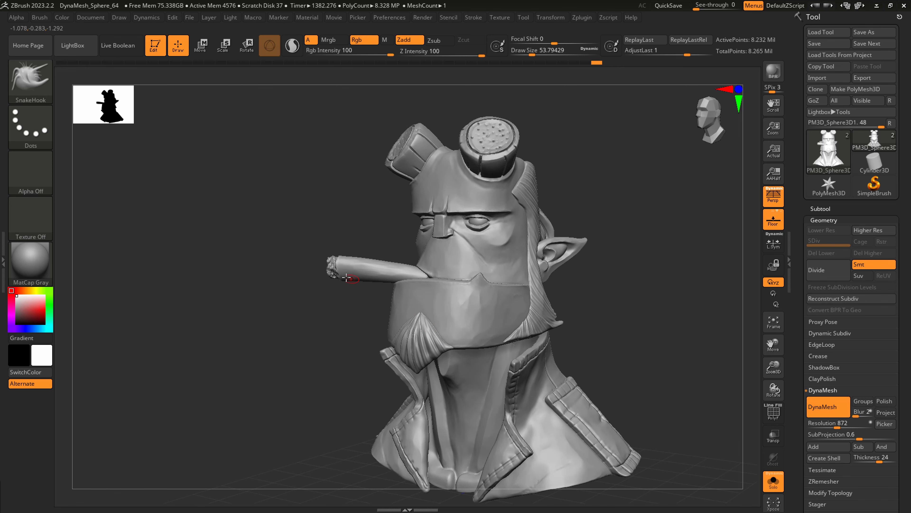
{"action": "key", "text": "b"}
{"action": "key", "text": "s"}
{"action": "key", "text": "h"}
{"action": "left_click_drag", "start_coordinate": [340, 257], "coordinate": [348, 259]}
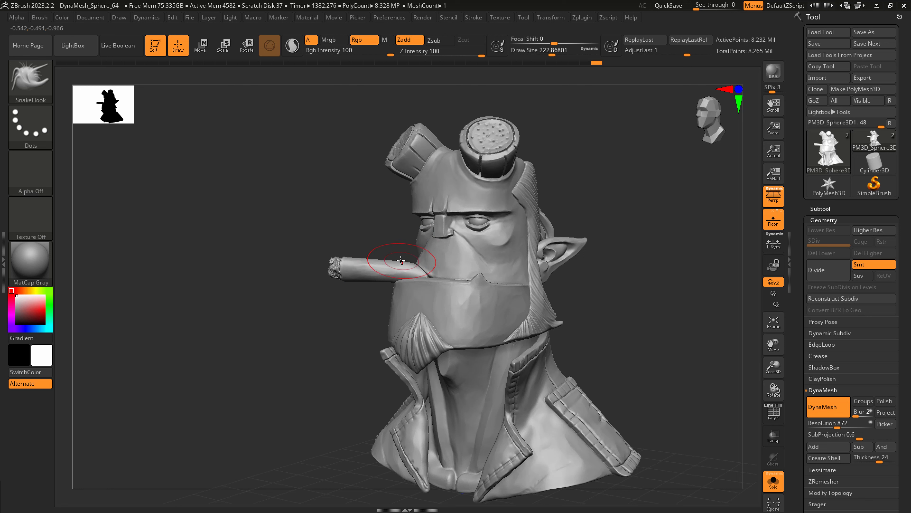
Bend the cigar into a slight curve near the mouth with SnakeHook at a draw size of about 217.
{"action": "key", "text": "s"}
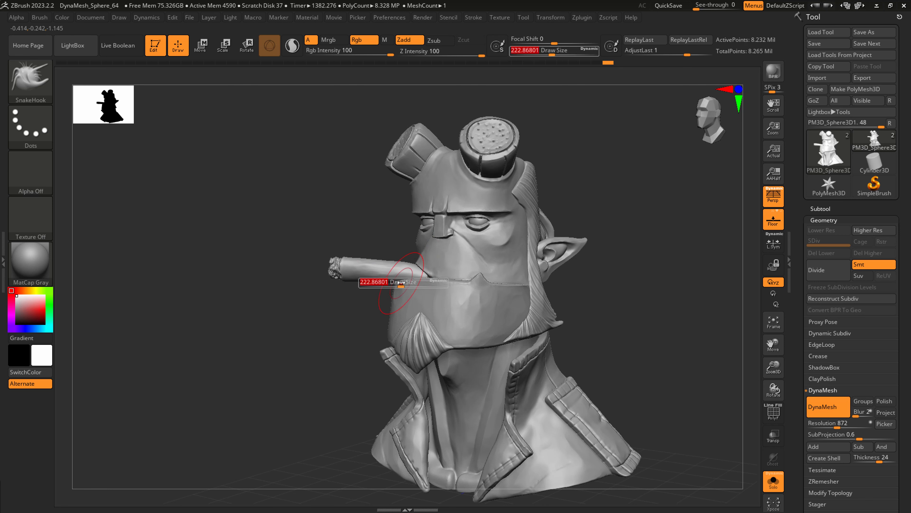
{"action": "left_click_drag", "start_coordinate": [406, 280], "coordinate": [412, 280]}
{"action": "right_click_drag", "start_coordinate": [407, 279], "coordinate": [424, 281]}
{"action": "key", "text": "s"}
{"action": "left_click_drag", "start_coordinate": [388, 287], "coordinate": [376, 270]}
{"action": "key", "text": "s"}
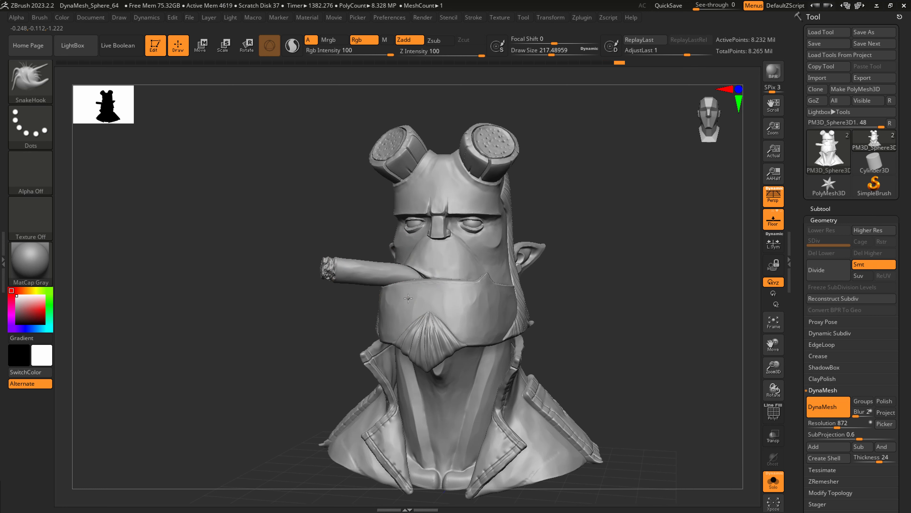
{"action": "mouse_move", "coordinate": [388, 293]}
{"action": "right_mouse_down"}
{"action": "mouse_move", "coordinate": [526, 285]}
{"action": "mouse_move", "coordinate": [455, 287]}
{"action": "mouse_move", "coordinate": [453, 315]}
{"action": "right_mouse_up"}
Polish the lower lip ledge beside the cigar with hPolish at a draw size of about 71.
{"action": "key", "text": "s"}
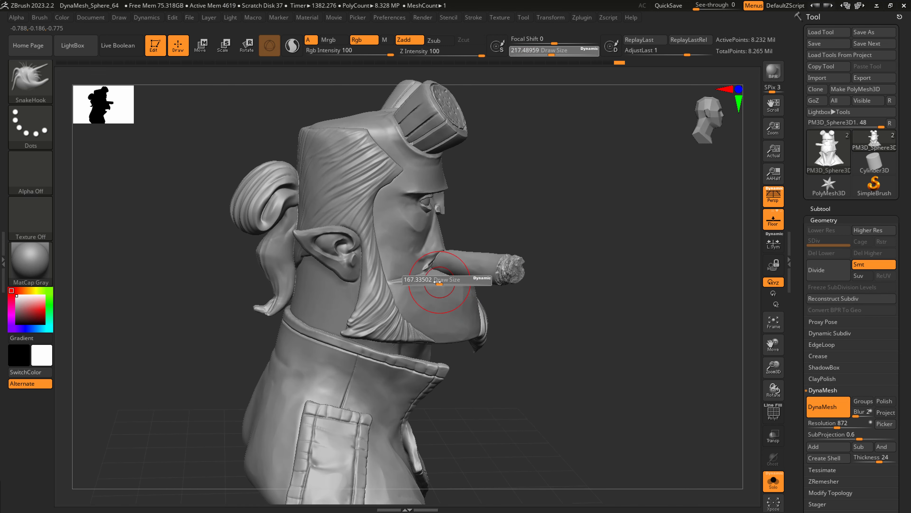
{"action": "left_click_drag", "start_coordinate": [438, 281], "coordinate": [429, 282]}
{"action": "right_click_drag", "start_coordinate": [468, 348], "coordinate": [474, 356]}
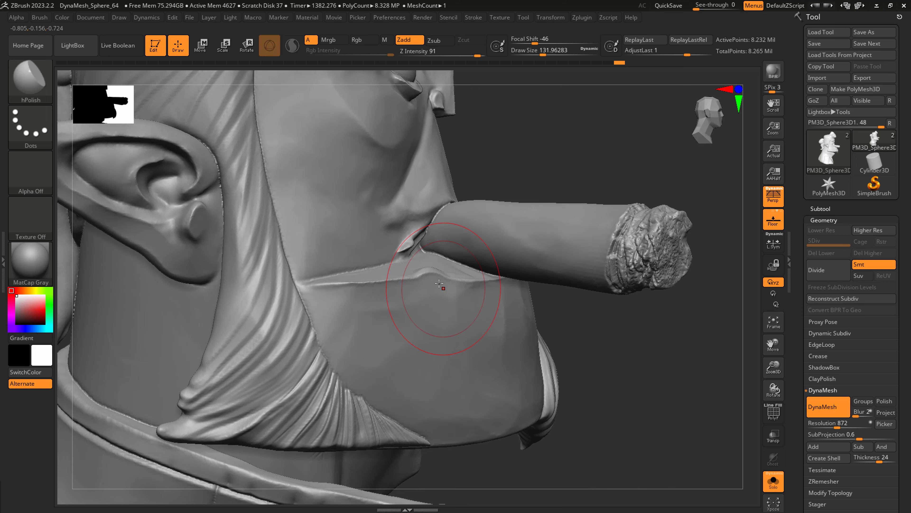
{"action": "right_click_drag", "start_coordinate": [423, 272], "coordinate": [470, 265]}
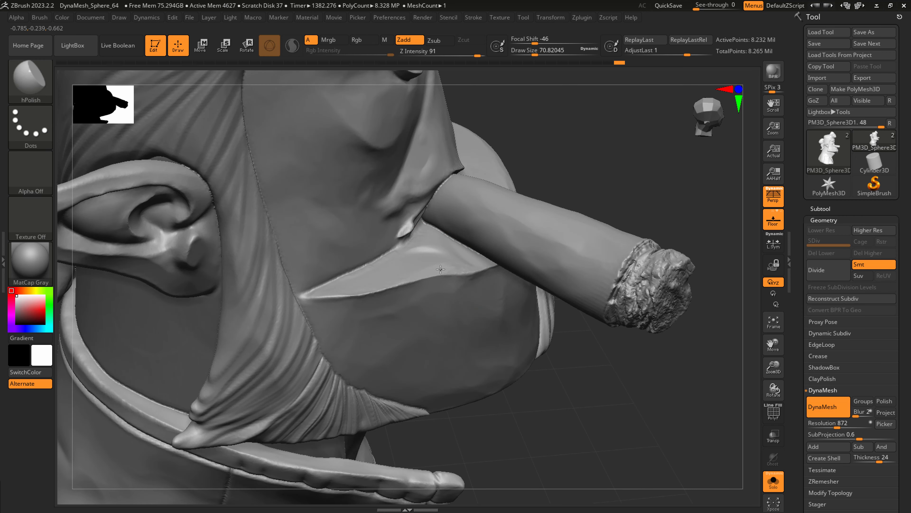
{"action": "key", "text": "shift"}
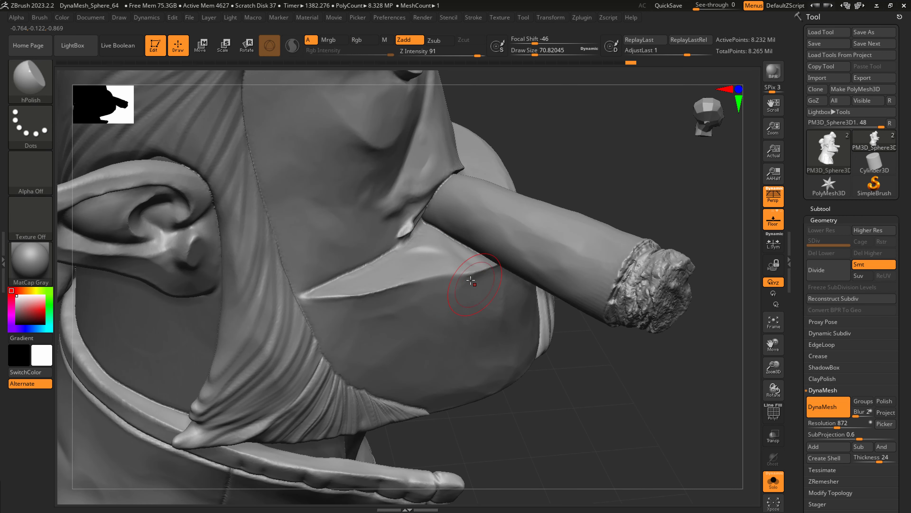
Flatten the bump at the mouth corner behind the cigar with hPolish at a draw size of about 44.
{"action": "left_click_drag", "start_coordinate": [417, 260], "coordinate": [419, 268]}
{"action": "right_click_drag", "start_coordinate": [441, 269], "coordinate": [416, 238]}
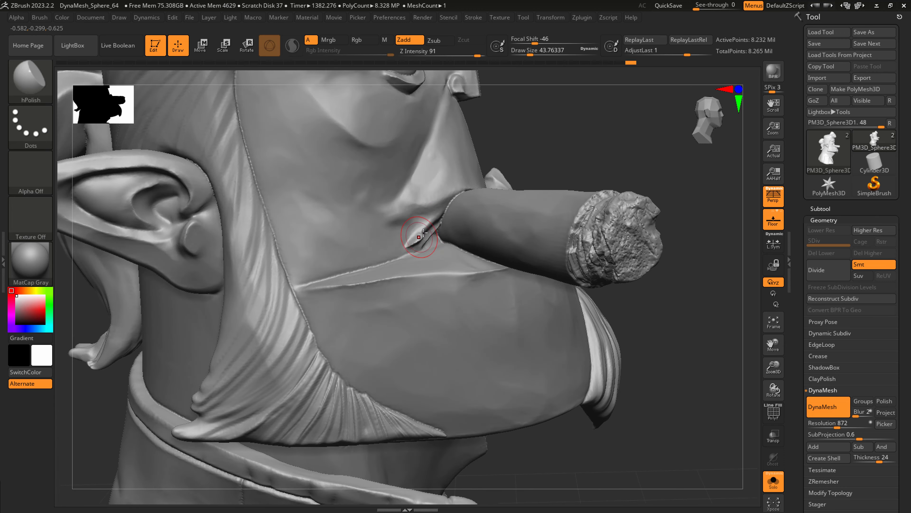
{"action": "mouse_move", "coordinate": [420, 235]}
{"action": "left_mouse_down", "text": "shift"}
{"action": "mouse_move", "coordinate": [426, 229]}
{"action": "mouse_move", "coordinate": [422, 238]}
{"action": "left_mouse_up", "text": "shift"}
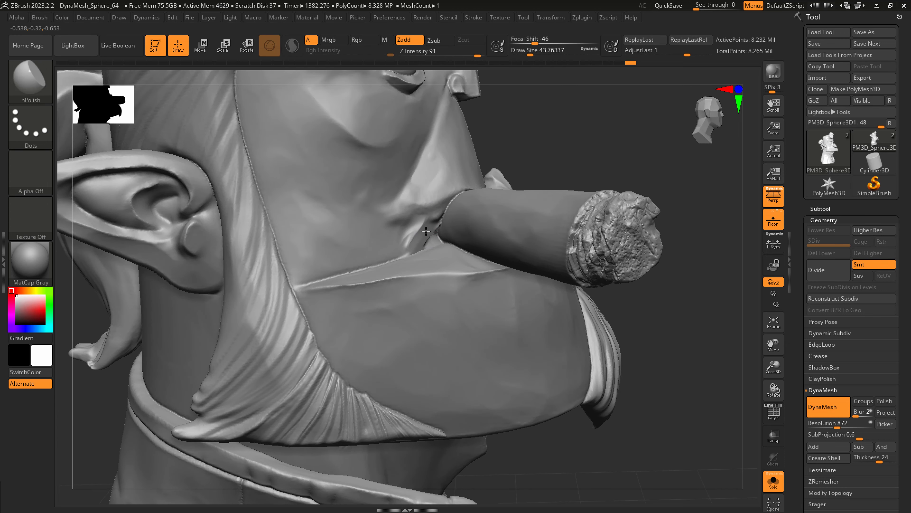
Build up the upper lip and mouth corner beside the cigar with ClayBuildup at a draw size of about 44.
{"action": "key", "text": "b"}
{"action": "key", "text": "c"}
{"action": "key", "text": "b"}
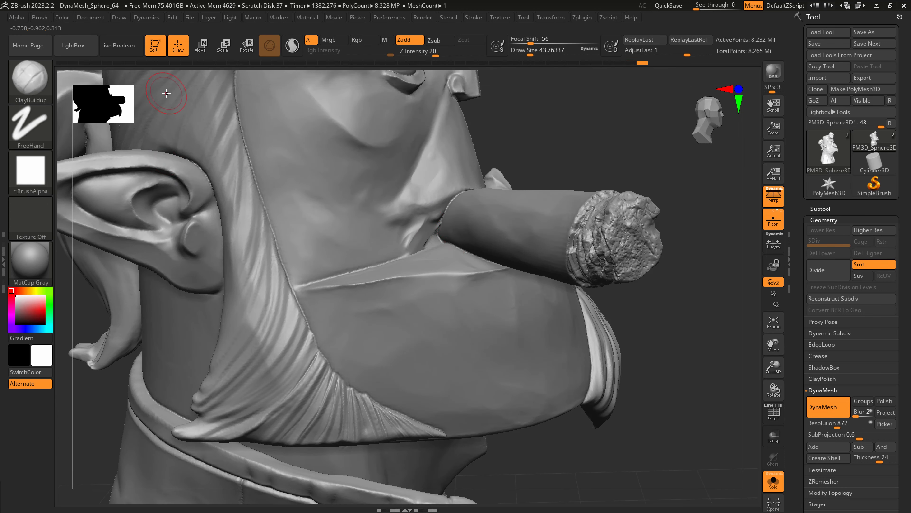
{"action": "left_click_drag", "start_coordinate": [408, 245], "coordinate": [437, 203]}
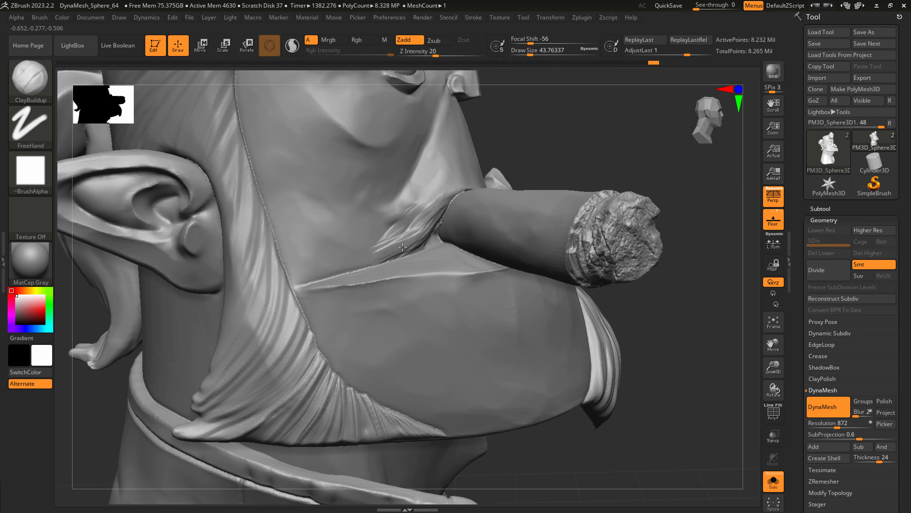
Polish the added clay around the mouth corner with hPolish at a draw size of about 44.
{"action": "key", "text": "b"}
{"action": "key", "text": "h"}
{"action": "key", "text": "p"}
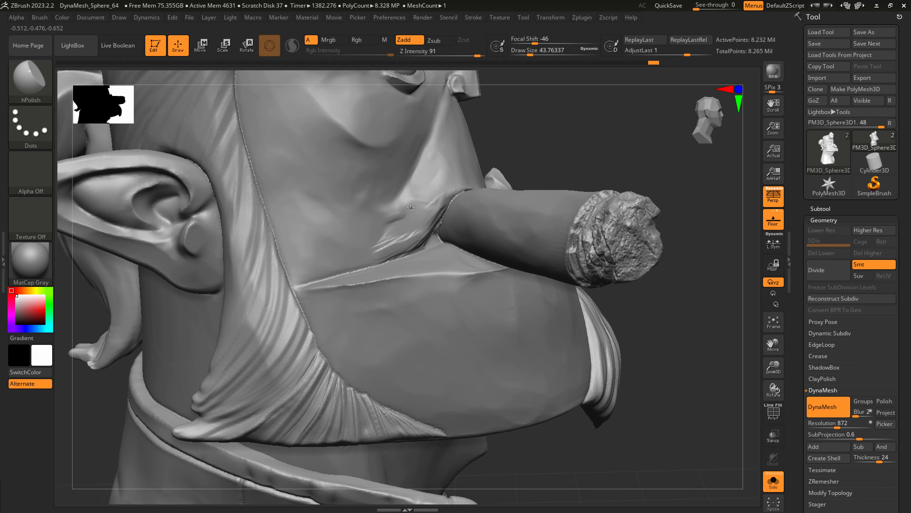
{"action": "mouse_move", "coordinate": [411, 207]}
{"action": "left_mouse_down"}
{"action": "mouse_move", "coordinate": [389, 231]}
{"action": "mouse_move", "coordinate": [449, 193]}
{"action": "mouse_move", "coordinate": [431, 234]}
{"action": "left_mouse_up"}
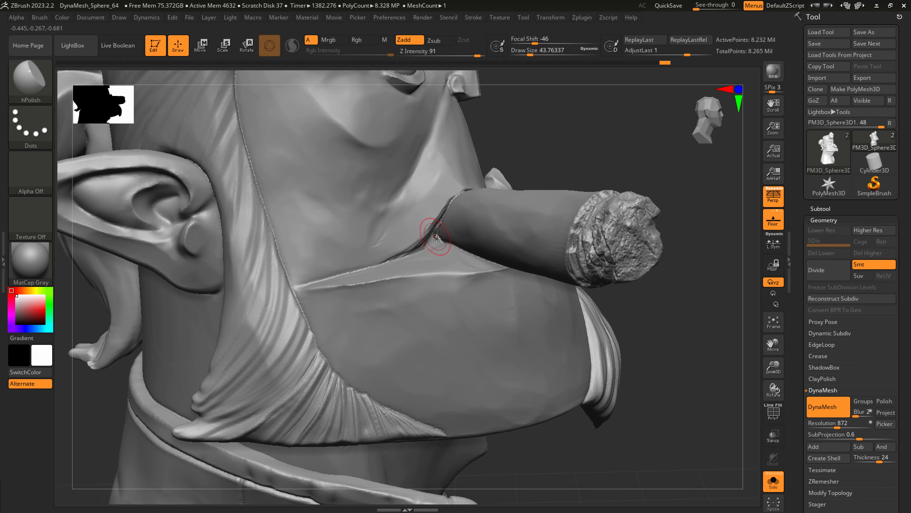
Carve the crease between the upper lip and the lip ledge beside the cigar with DamStandard at a draw size of about 44.
{"action": "mouse_move", "coordinate": [436, 240]}
{"action": "right_mouse_down"}
{"action": "mouse_move", "coordinate": [392, 246]}
{"action": "mouse_move", "coordinate": [417, 246]}
{"action": "mouse_move", "coordinate": [410, 244]}
{"action": "right_mouse_up"}
{"action": "key", "text": "b"}
{"action": "key", "text": "d"}
{"action": "key", "text": "s"}
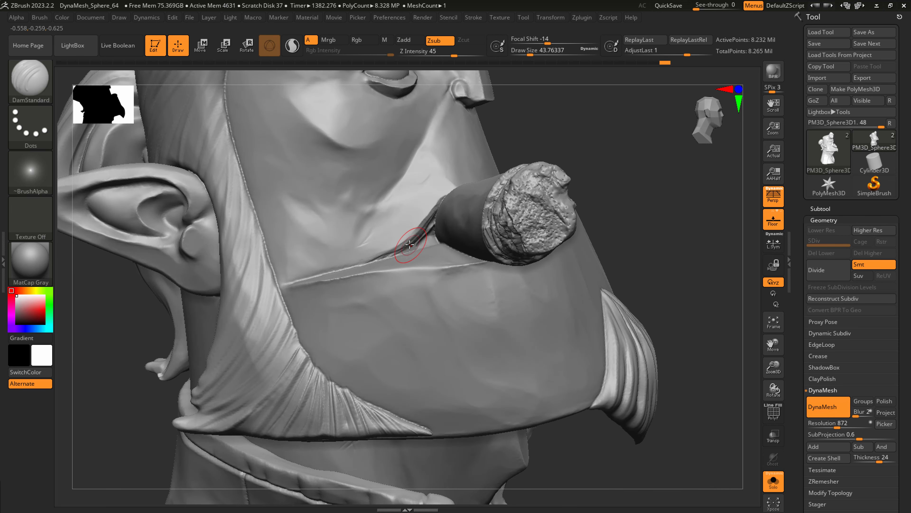
{"action": "key", "text": "shift"}
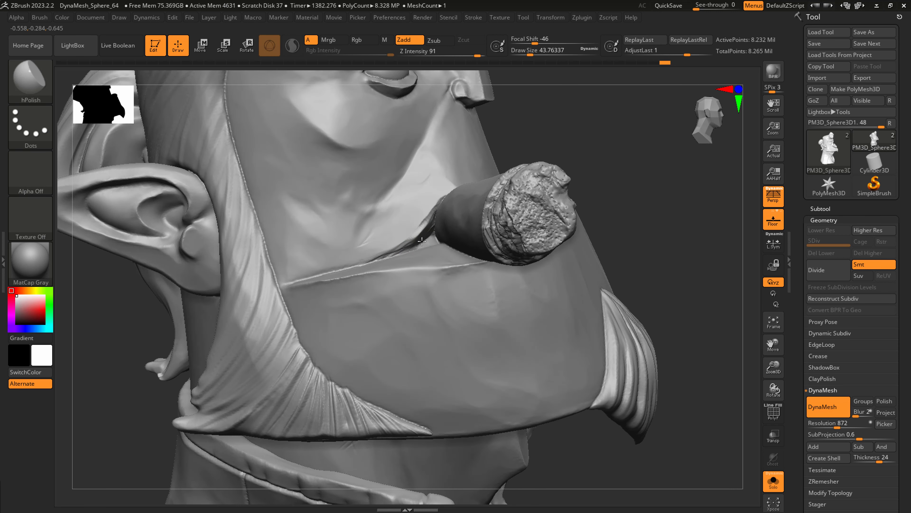
Polish and smooth the cheek above the mouth corner with hPolish and Smooth at a draw size of about 44.
{"action": "key", "text": "b"}
{"action": "key", "text": "h"}
{"action": "key", "text": "p"}
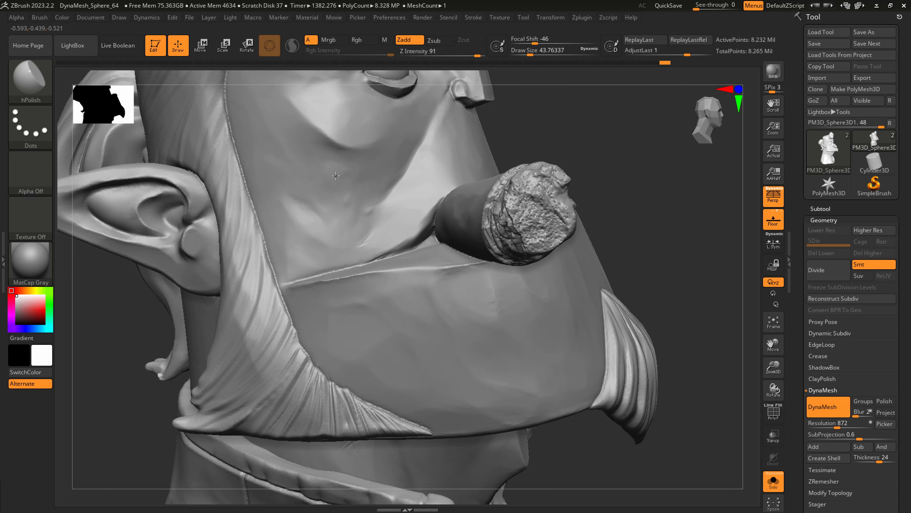
{"action": "key", "text": "f"}
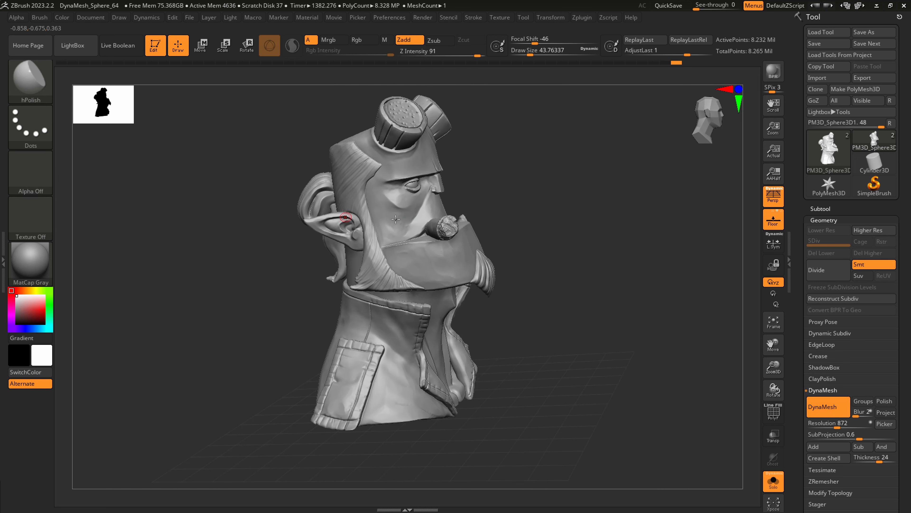
{"action": "right_click_drag", "start_coordinate": [411, 234], "coordinate": [431, 254], "text": "ctrl"}
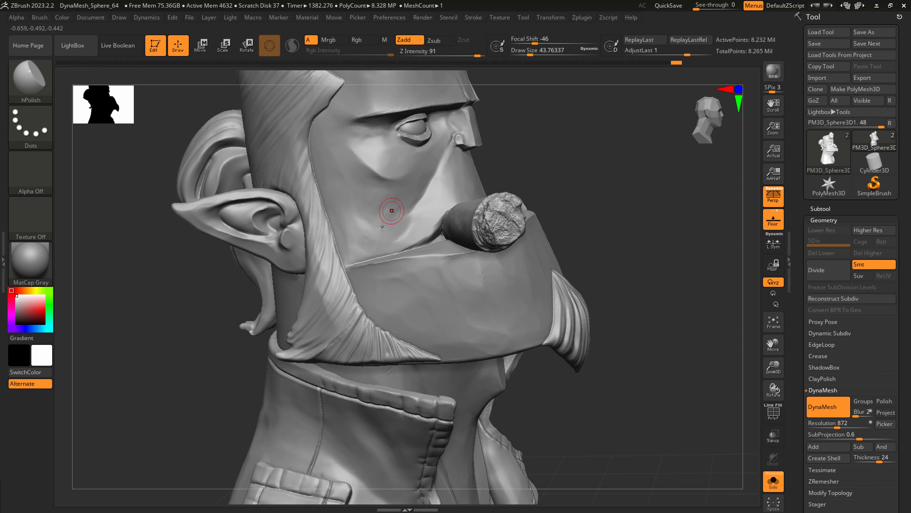
{"action": "key", "text": "shift"}
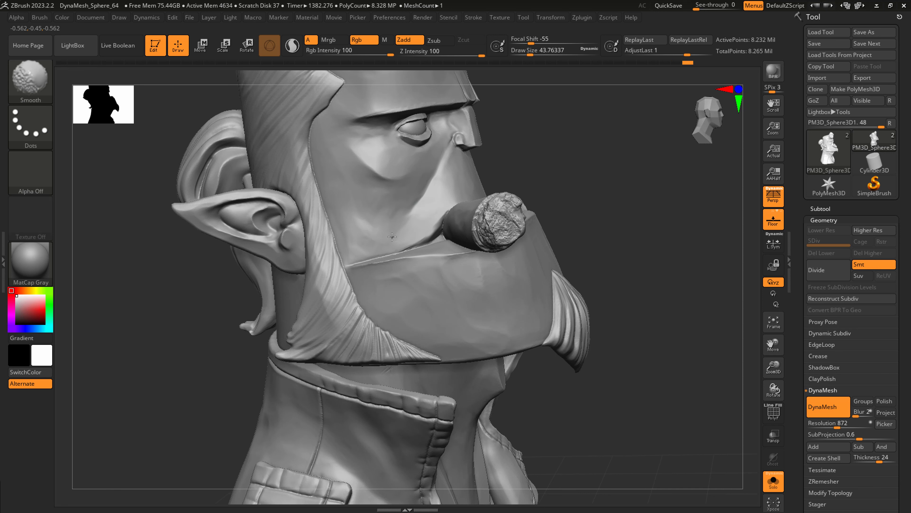
Reshape the cheeks below the eyes with symmetrical SnakeHook strokes at a draw size of about 212.
{"action": "mouse_move", "coordinate": [397, 304]}
{"action": "right_mouse_down", "text": "ctrl"}
{"action": "mouse_move", "coordinate": [459, 259]}
{"action": "mouse_move", "coordinate": [410, 308]}
{"action": "mouse_move", "coordinate": [270, 377]}
{"action": "right_mouse_up", "text": "ctrl"}
{"action": "right_click_drag", "start_coordinate": [380, 287], "coordinate": [354, 312]}
{"action": "key", "text": "b"}
{"action": "key", "text": "s"}
{"action": "key", "text": "h"}
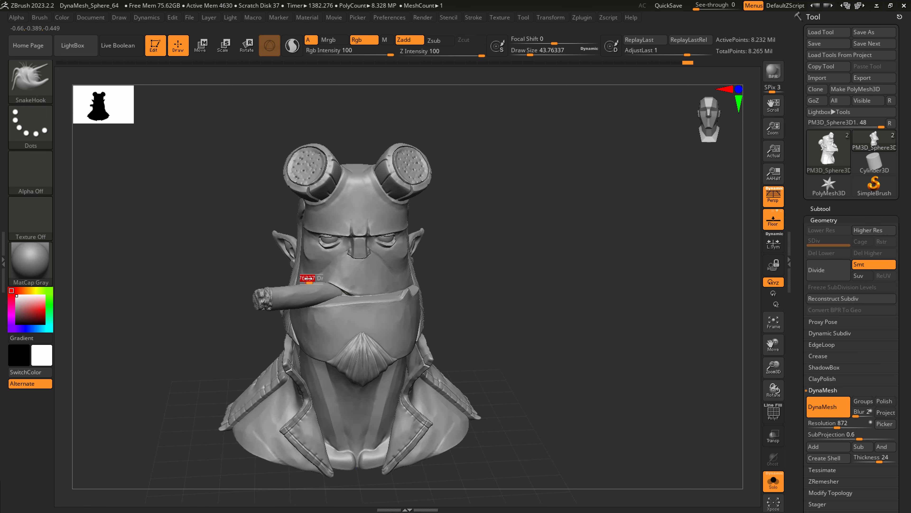
{"action": "key", "text": "s"}
{"action": "left_click_drag", "start_coordinate": [309, 278], "coordinate": [330, 274]}
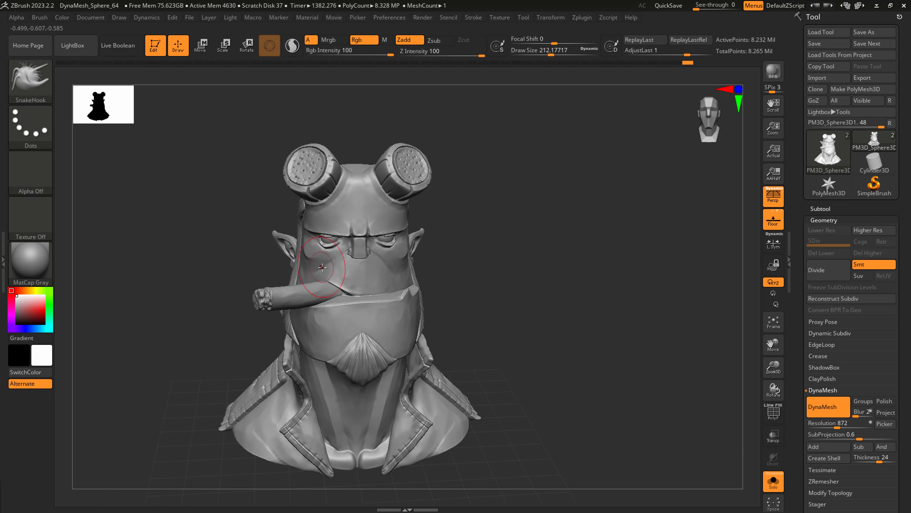
{"action": "right_click_drag", "start_coordinate": [322, 268], "coordinate": [327, 256]}
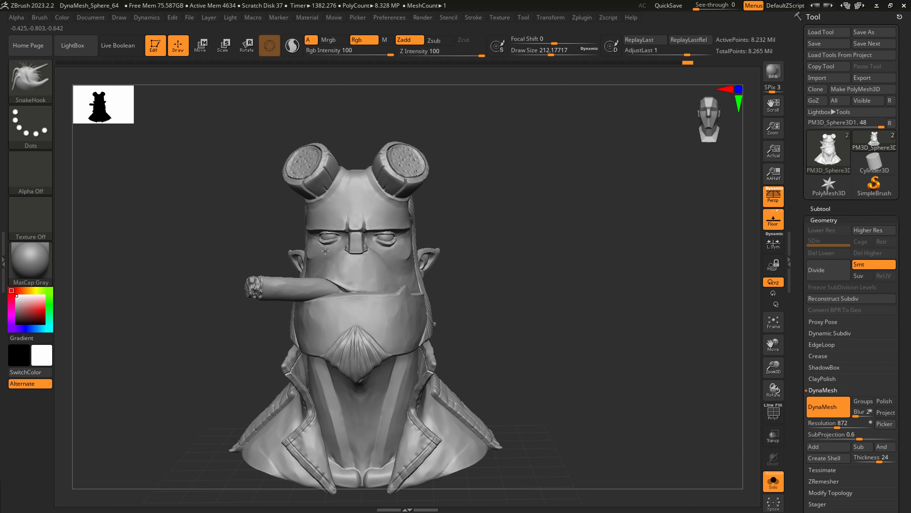
{"action": "right_click_drag", "start_coordinate": [415, 247], "coordinate": [325, 260]}
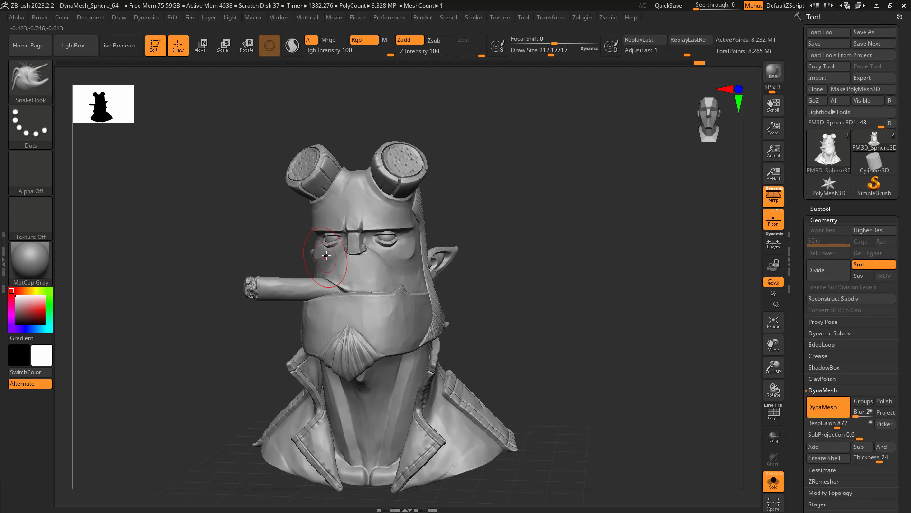
{"action": "left_click_drag", "start_coordinate": [324, 258], "coordinate": [326, 253]}
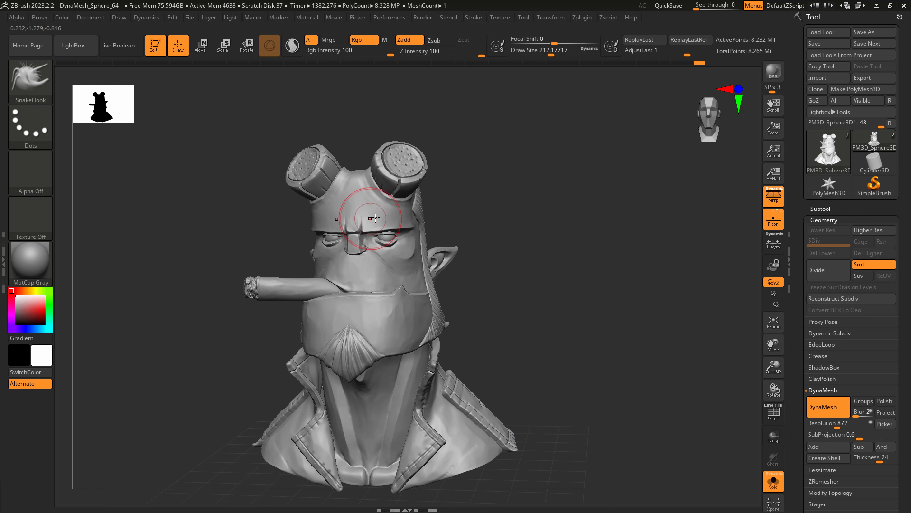
{"action": "right_click_drag", "start_coordinate": [369, 221], "coordinate": [393, 220], "text": "shift"}
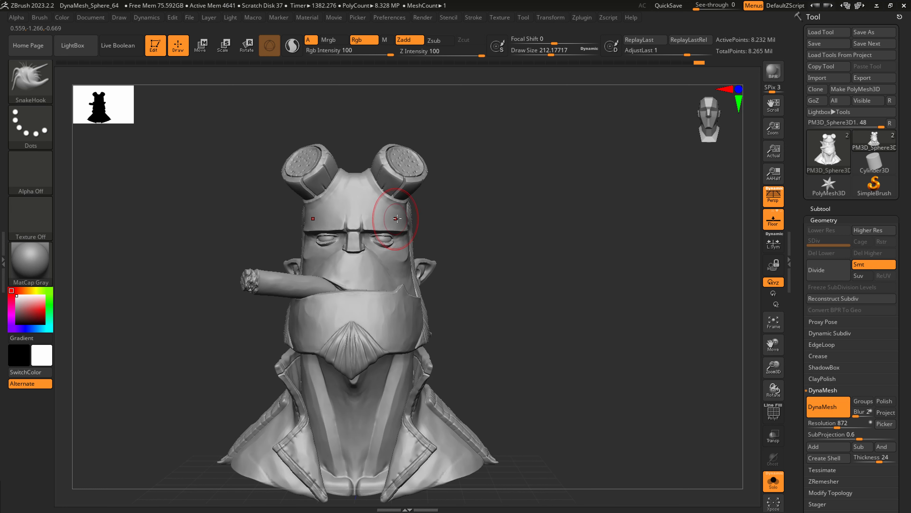
Adjust the outer corners of the eyes with SnakeHook at a draw size of about 37.
{"action": "right_click_drag", "start_coordinate": [382, 241], "coordinate": [549, 320], "text": "alt"}
{"action": "key", "text": "s"}
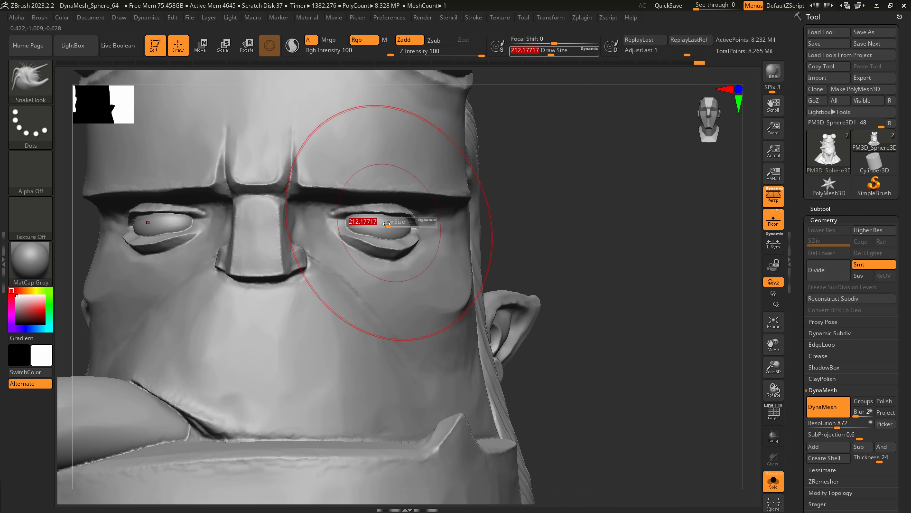
{"action": "mouse_move", "coordinate": [389, 221]}
{"action": "left_mouse_down"}
{"action": "mouse_move", "coordinate": [367, 215]}
{"action": "mouse_move", "coordinate": [373, 226]}
{"action": "left_mouse_up"}
{"action": "key", "text": "s"}
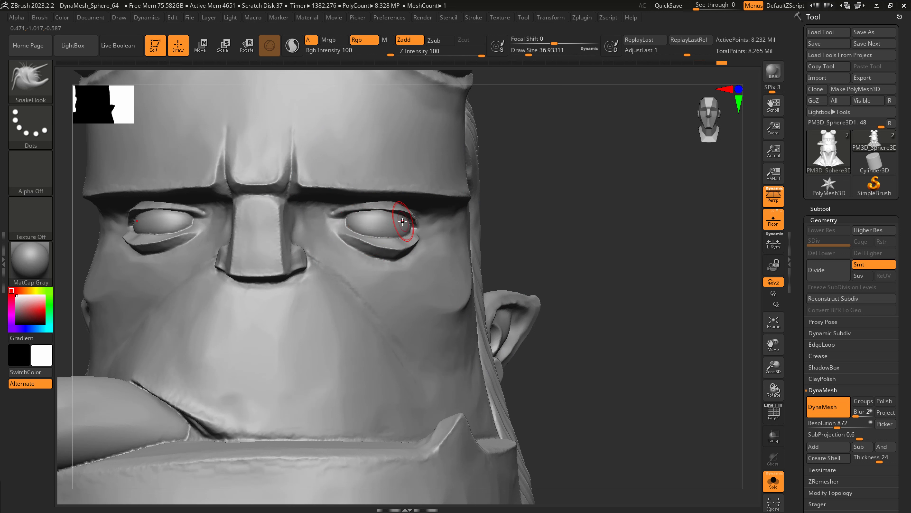
{"action": "right_click_drag", "start_coordinate": [376, 217], "coordinate": [443, 252], "text": "alt"}
{"action": "mouse_move", "coordinate": [451, 288]}
{"action": "right_mouse_down"}
{"action": "mouse_move", "coordinate": [413, 287]}
{"action": "mouse_move", "coordinate": [489, 287]}
{"action": "mouse_move", "coordinate": [470, 311]}
{"action": "right_mouse_up"}
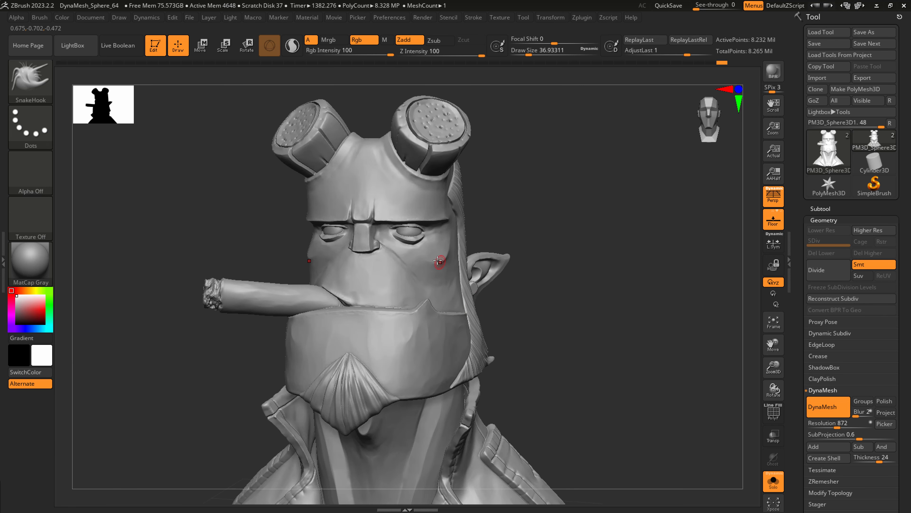
Pull the outer cheek contour between the eye and the sideburn with SnakeHook at a draw size of about 212.
{"action": "key", "text": "s"}
{"action": "left_click_drag", "start_coordinate": [436, 254], "coordinate": [451, 260]}
{"action": "key", "text": "s"}
{"action": "left_click_drag", "start_coordinate": [443, 257], "coordinate": [446, 255]}
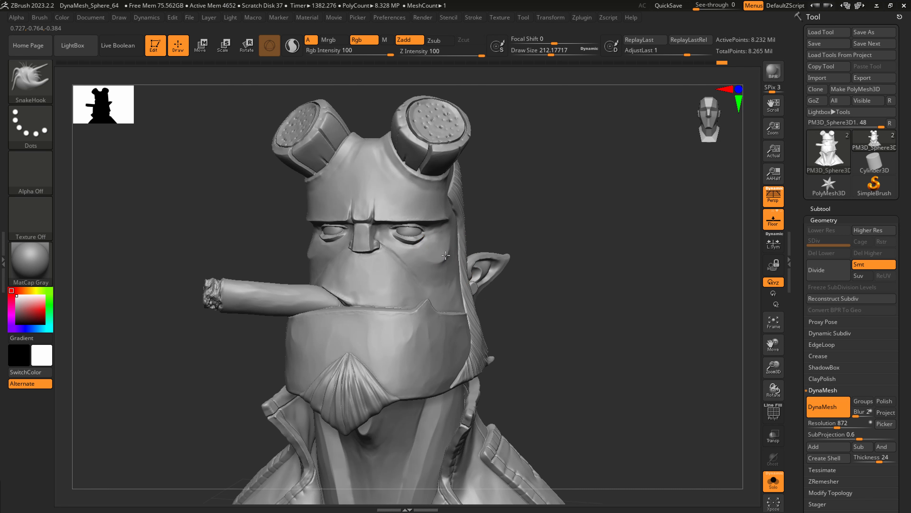
{"action": "mouse_move", "coordinate": [449, 254]}
{"action": "right_mouse_down"}
{"action": "mouse_move", "coordinate": [394, 259]}
{"action": "mouse_move", "coordinate": [530, 295]}
{"action": "mouse_move", "coordinate": [536, 309]}
{"action": "mouse_move", "coordinate": [517, 287]}
{"action": "mouse_move", "coordinate": [505, 304]}
{"action": "mouse_move", "coordinate": [508, 275]}
{"action": "right_mouse_up"}
{"action": "key", "text": "s"}
{"action": "left_click_drag", "start_coordinate": [508, 275], "coordinate": [498, 271]}
{"action": "right_click_drag", "start_coordinate": [493, 268], "coordinate": [506, 287], "text": "ctrl"}
Polish and smooth the temple and outer cheek with hPolish and Smooth at a draw size of about 65, and save the tool.
{"action": "key", "text": "b"}
{"action": "key", "text": "h"}
{"action": "key", "text": "p"}
{"action": "right_click_drag", "start_coordinate": [487, 219], "coordinate": [485, 229]}
{"action": "key", "text": "s"}
{"action": "mouse_move", "coordinate": [486, 229]}
{"action": "left_mouse_down"}
{"action": "mouse_move", "coordinate": [476, 232]}
{"action": "mouse_move", "coordinate": [481, 212]}
{"action": "mouse_move", "coordinate": [496, 214]}
{"action": "left_mouse_up"}
{"action": "key", "text": "s"}
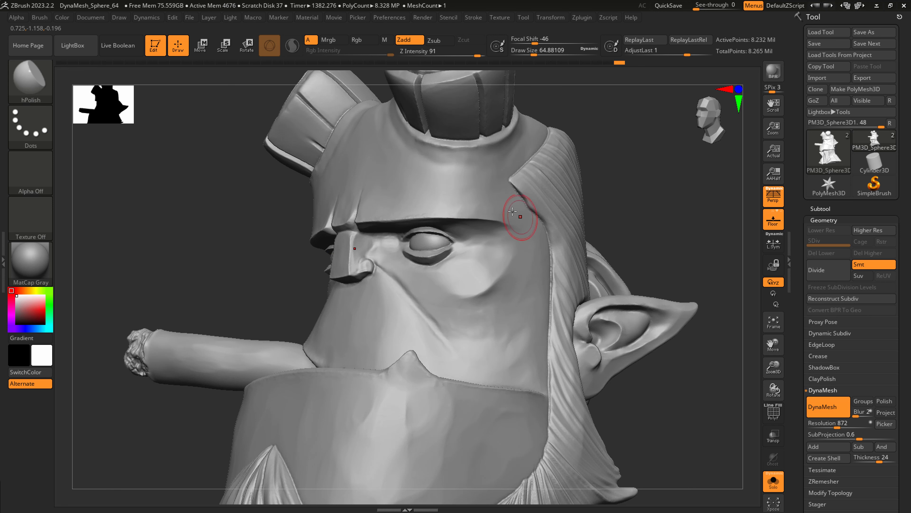
{"action": "left_click_drag", "start_coordinate": [530, 257], "coordinate": [539, 267], "text": "shift"}
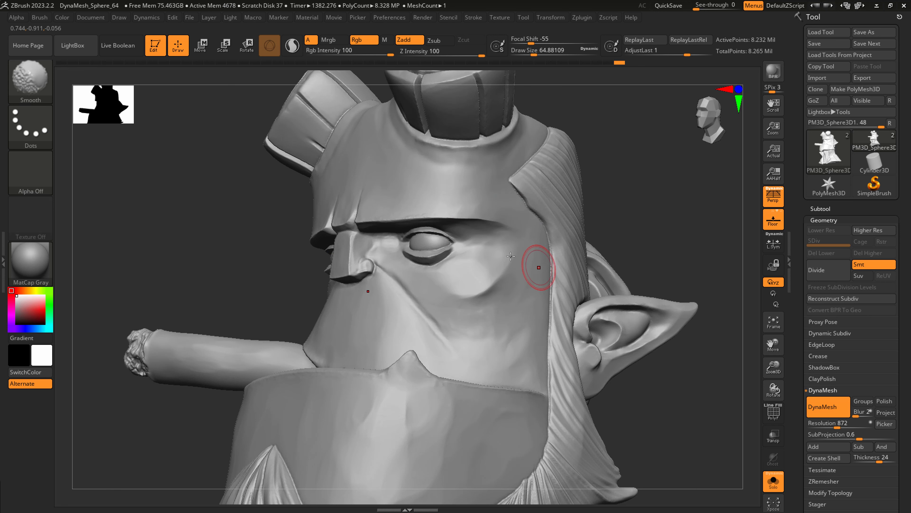
{"action": "mouse_move", "coordinate": [538, 267]}
{"action": "right_mouse_down", "text": "ctrl"}
{"action": "mouse_move", "coordinate": [516, 270]}
{"action": "mouse_move", "coordinate": [518, 295]}
{"action": "mouse_move", "coordinate": [468, 285]}
{"action": "mouse_move", "coordinate": [473, 316]}
{"action": "mouse_move", "coordinate": [460, 325]}
{"action": "mouse_move", "coordinate": [519, 296]}
{"action": "right_mouse_up", "text": "ctrl"}
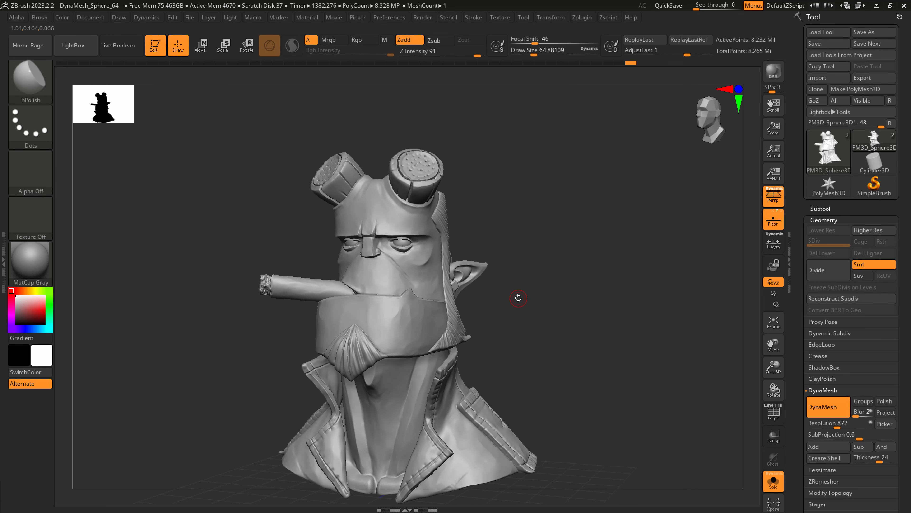
{"action": "left_click", "coordinate": [821, 44]}
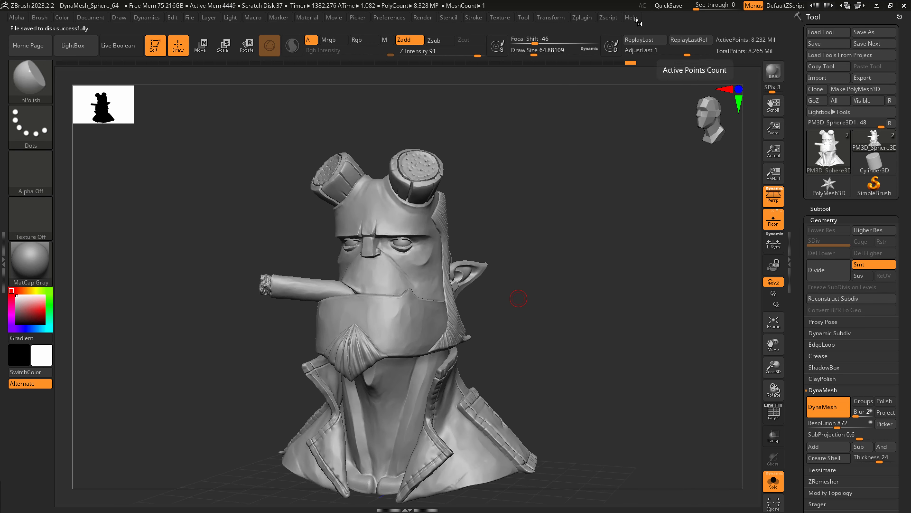
{"action": "left_click", "coordinate": [582, 18]}
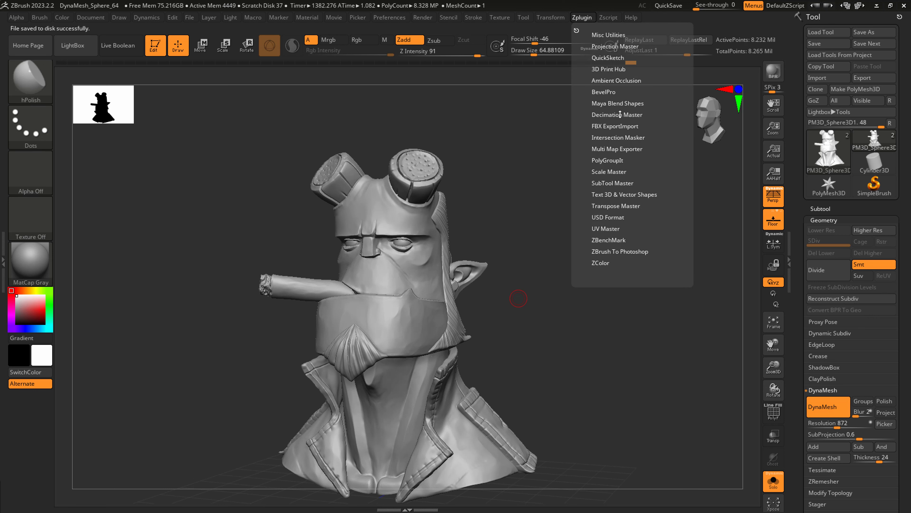
{"action": "left_click", "coordinate": [604, 114]}
{"action": "left_click", "coordinate": [599, 114]}
Set the hPolish draw size to about 25 for the area beside the nose and save the sculpt as the next version.
{"action": "right_click_drag", "start_coordinate": [462, 270], "coordinate": [450, 263]}
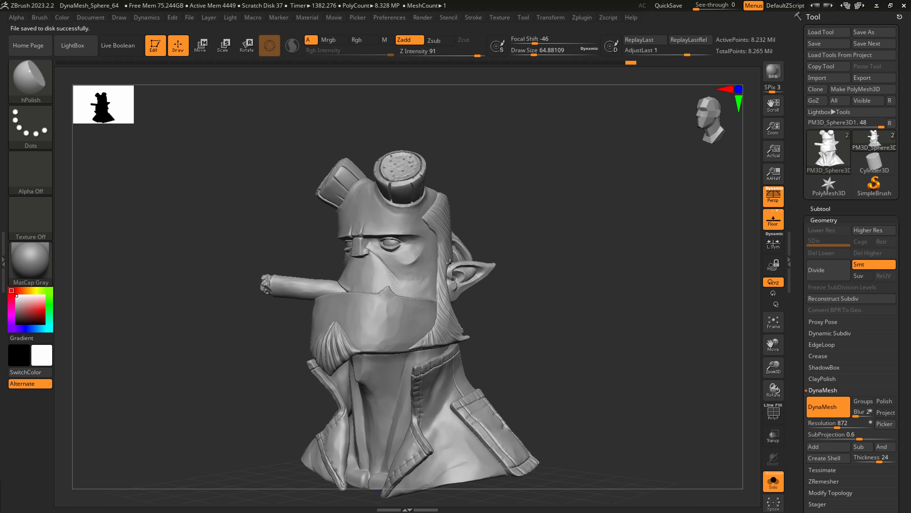
{"action": "mouse_move", "coordinate": [397, 248]}
{"action": "right_mouse_down"}
{"action": "mouse_move", "coordinate": [408, 255]}
{"action": "mouse_move", "coordinate": [404, 281]}
{"action": "right_mouse_up"}
{"action": "key", "text": "s"}
{"action": "left_click_drag", "start_coordinate": [388, 256], "coordinate": [380, 256]}
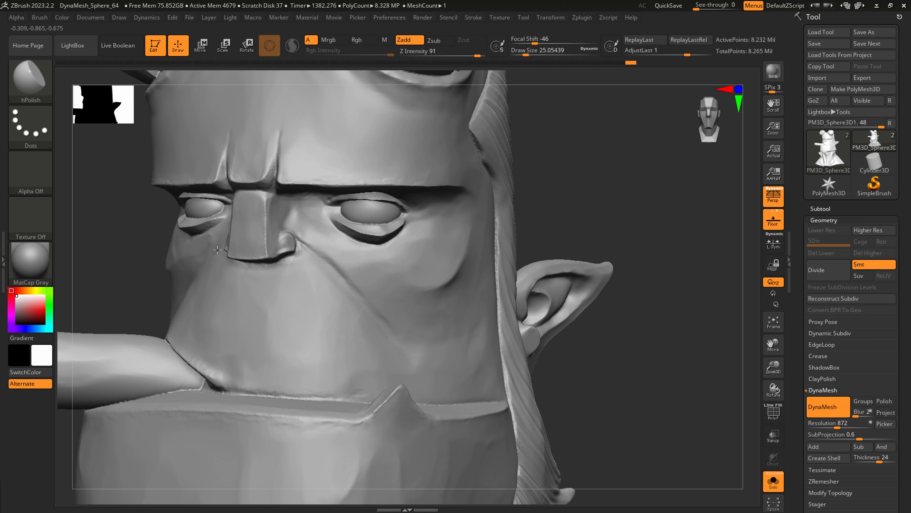
{"action": "left_click", "coordinate": [867, 43]}
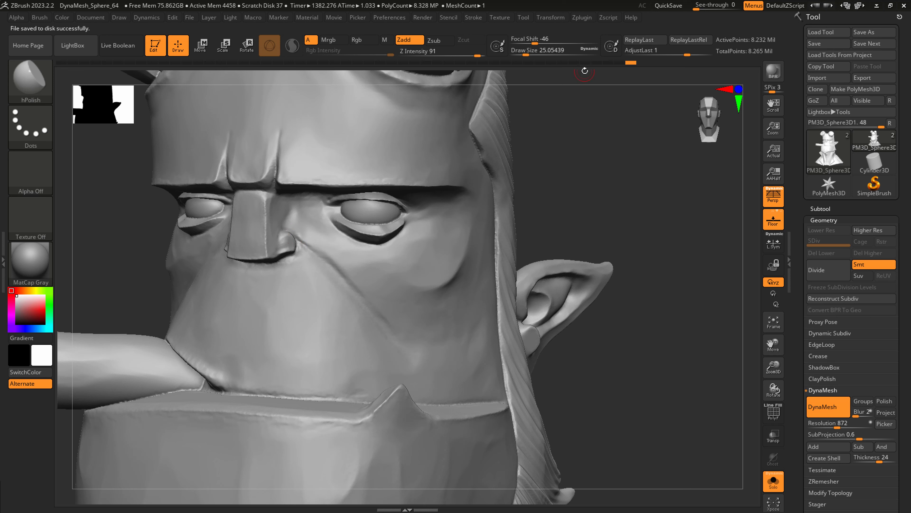
Set the Decimation Master decimation percentage to about 15.5 and pre-process the current subtool.
{"action": "left_click", "coordinate": [583, 18]}
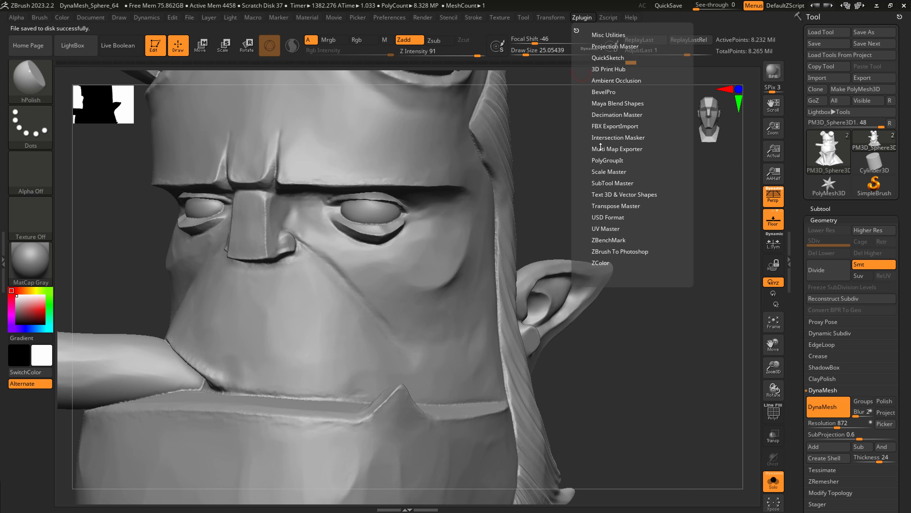
{"action": "left_click", "coordinate": [604, 115]}
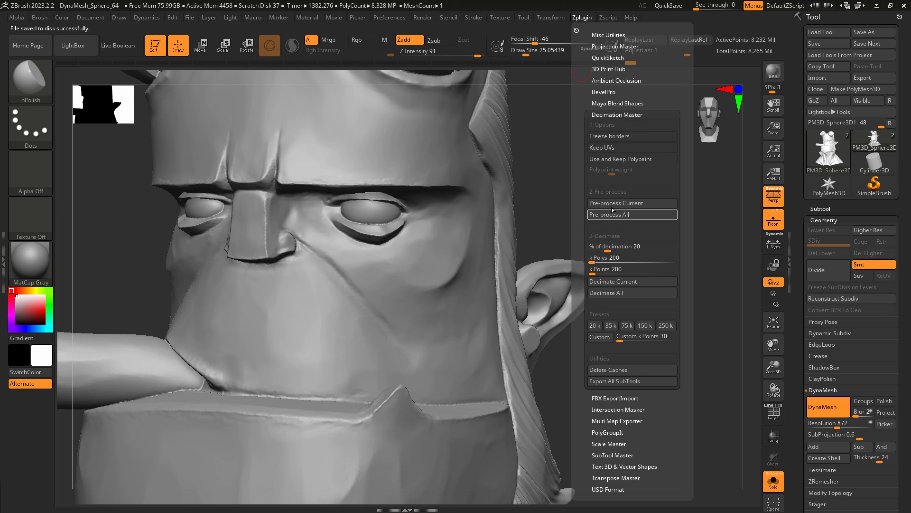
{"action": "mouse_move", "coordinate": [614, 195]}
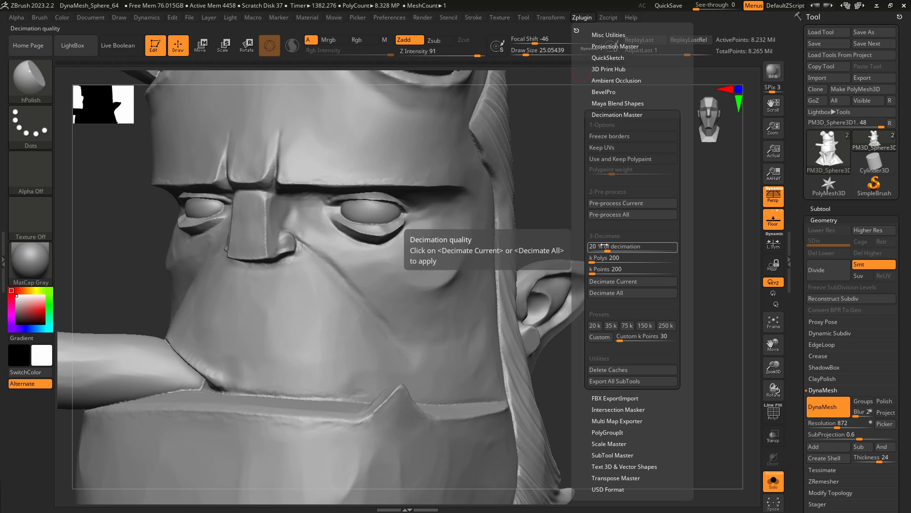
{"action": "left_click_drag", "start_coordinate": [606, 246], "coordinate": [604, 247]}
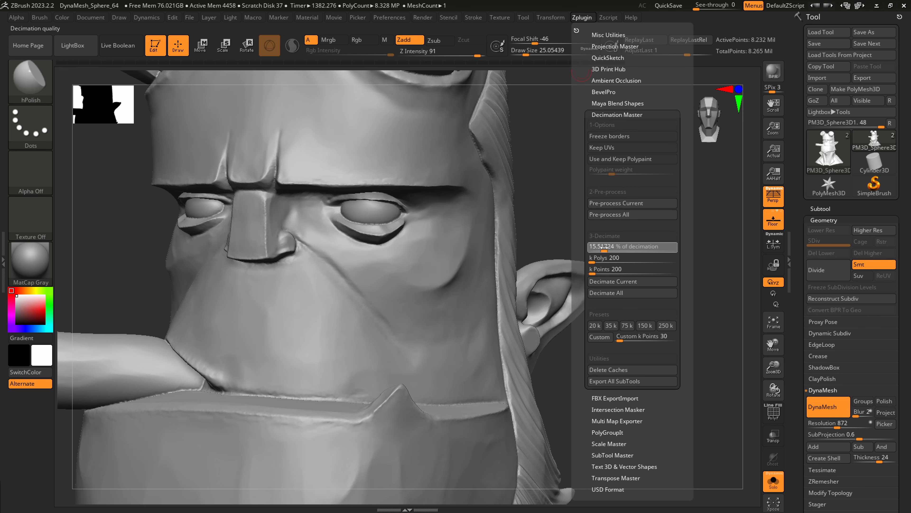
{"action": "left_click", "coordinate": [614, 203]}
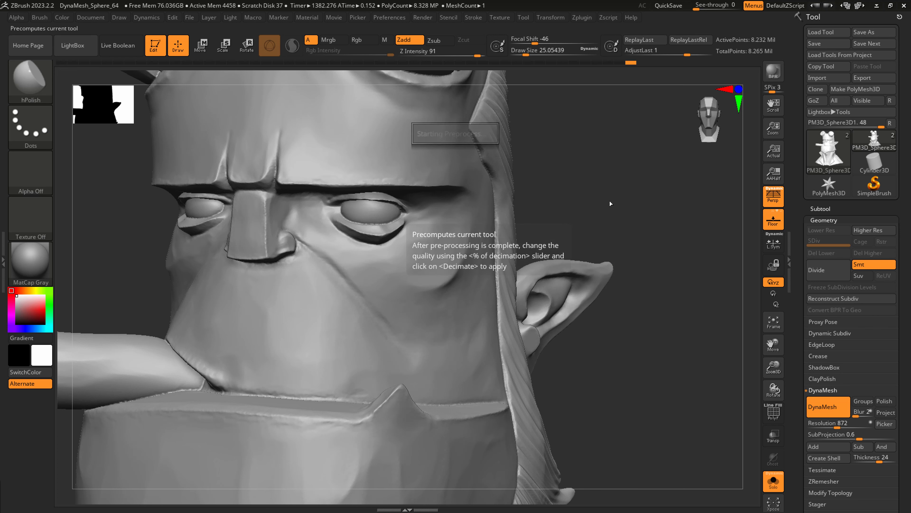
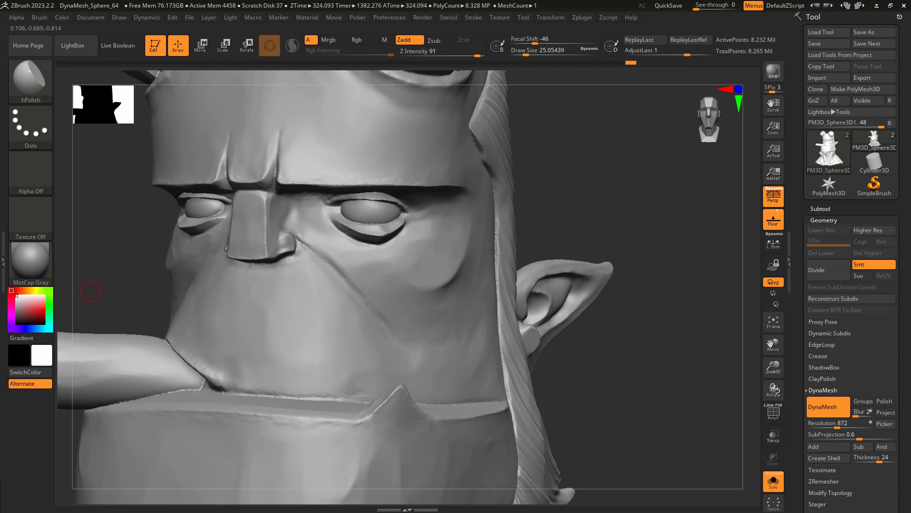
Show the polyframe on the face and decimate the current bust subtool with Decimation Master.
{"action": "right_click_drag", "start_coordinate": [479, 284], "coordinate": [473, 280]}
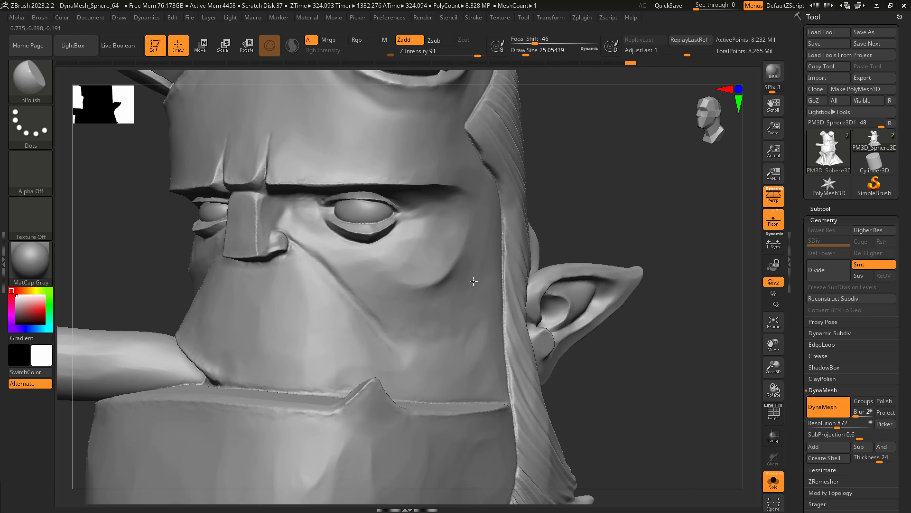
{"action": "key", "text": "shift+f"}
{"action": "right_click_drag", "start_coordinate": [385, 283], "coordinate": [395, 235]}
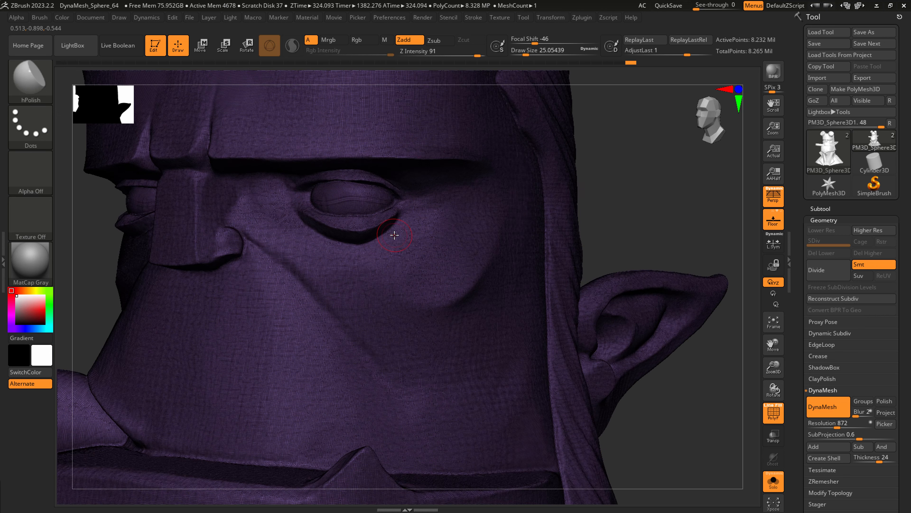
{"action": "left_click", "coordinate": [582, 18]}
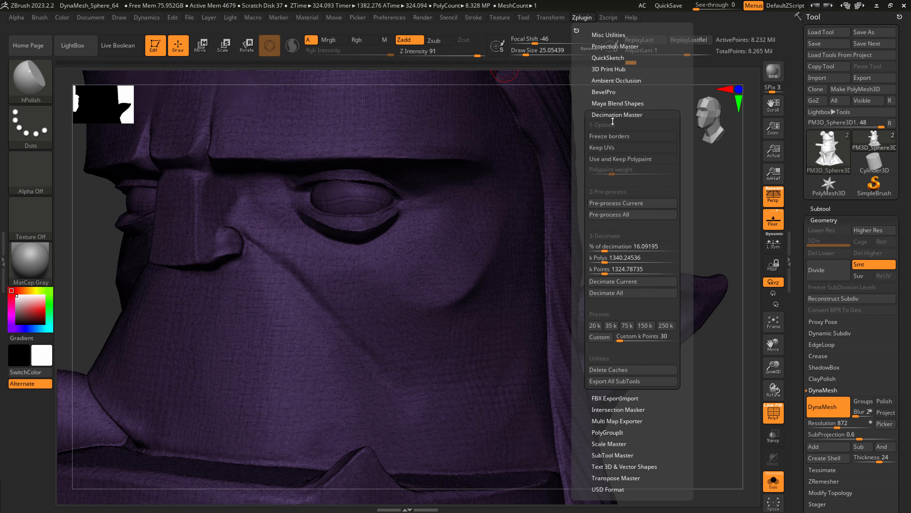
{"action": "left_click", "coordinate": [614, 282]}
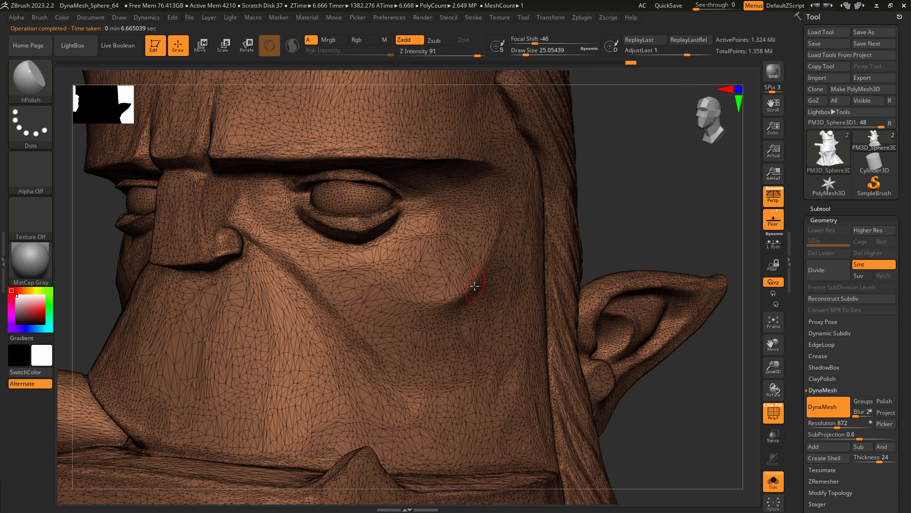
Examine the decimated bust with and without its wireframe, from the cheek detail out to the whole model.
{"action": "key", "text": "shift+f"}
{"action": "key", "text": "shift+f"}
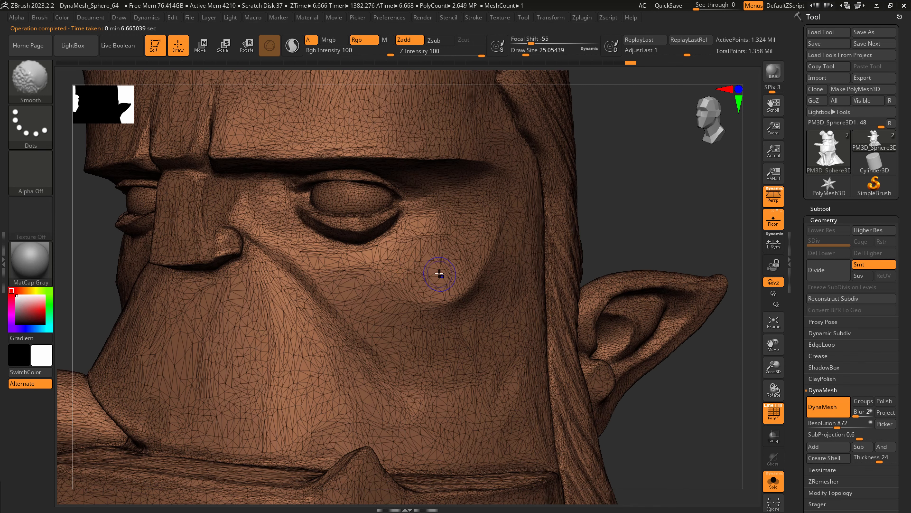
{"action": "key", "text": "shift+f"}
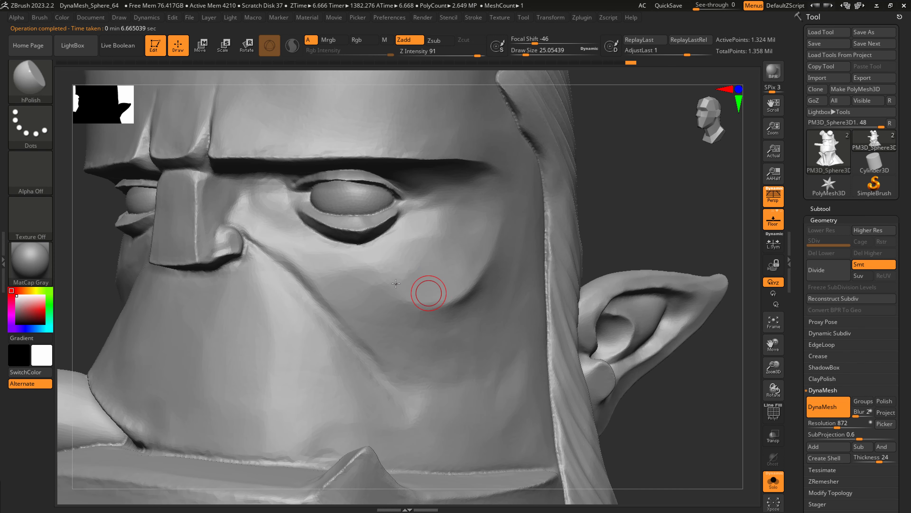
{"action": "right_click_drag", "start_coordinate": [430, 294], "coordinate": [358, 276], "text": "ctrl"}
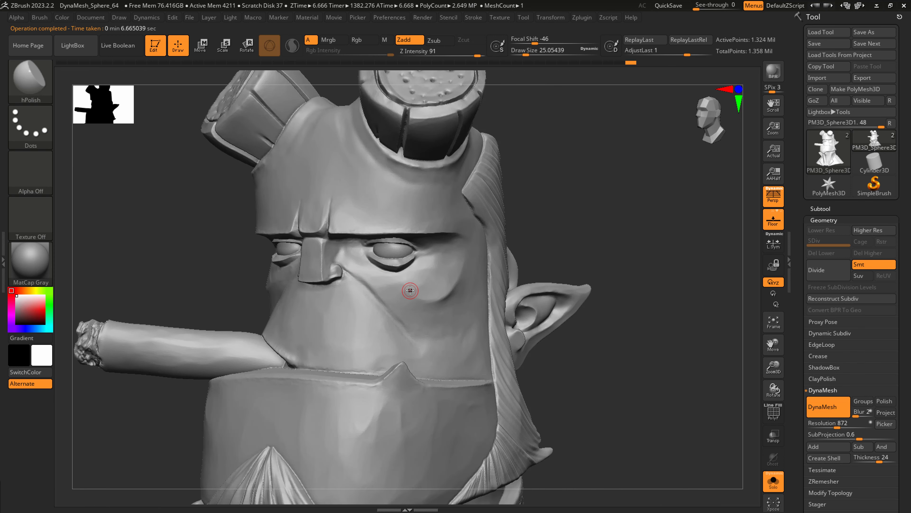
{"action": "right_click_drag", "start_coordinate": [407, 268], "coordinate": [412, 247], "text": "ctrl"}
{"action": "key", "text": "shift+f"}
{"action": "mouse_move", "coordinate": [832, 157]}
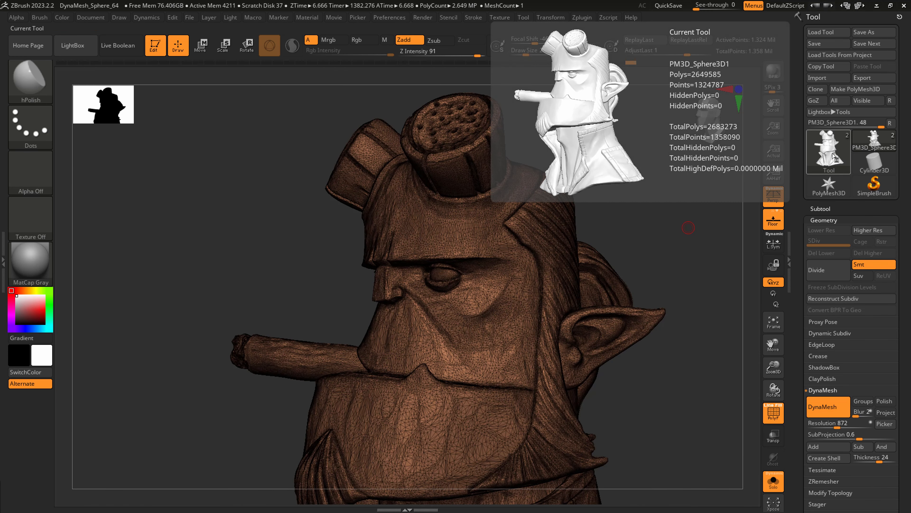
{"action": "right_click_drag", "start_coordinate": [444, 367], "coordinate": [386, 288]}
{"action": "key", "text": "shift+f"}
{"action": "right_click_drag", "start_coordinate": [325, 332], "coordinate": [287, 284]}
{"action": "right_click_drag", "start_coordinate": [387, 373], "coordinate": [373, 387], "text": "shift"}
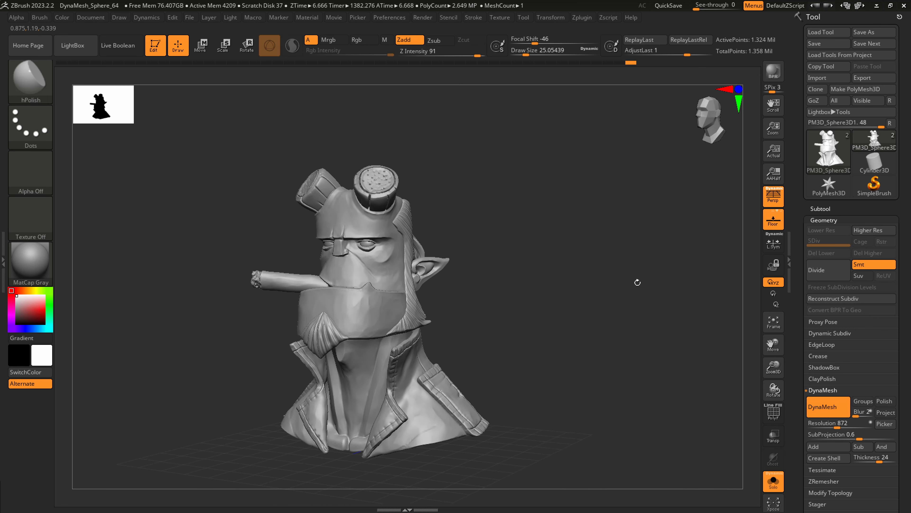
Append a Cube3D subtool and replace it by importing 6inchCube.obj from the scaleCubes folder.
{"action": "left_click", "coordinate": [816, 208]}
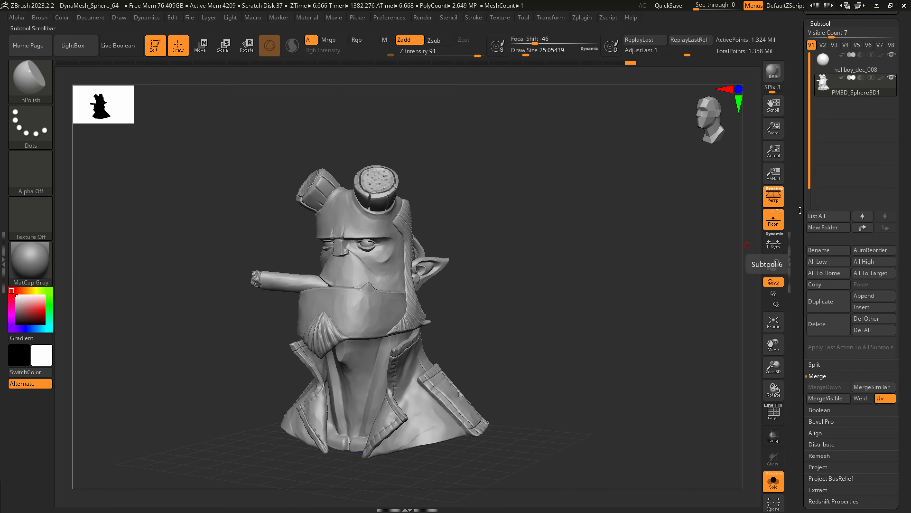
{"action": "left_click", "coordinate": [869, 296]}
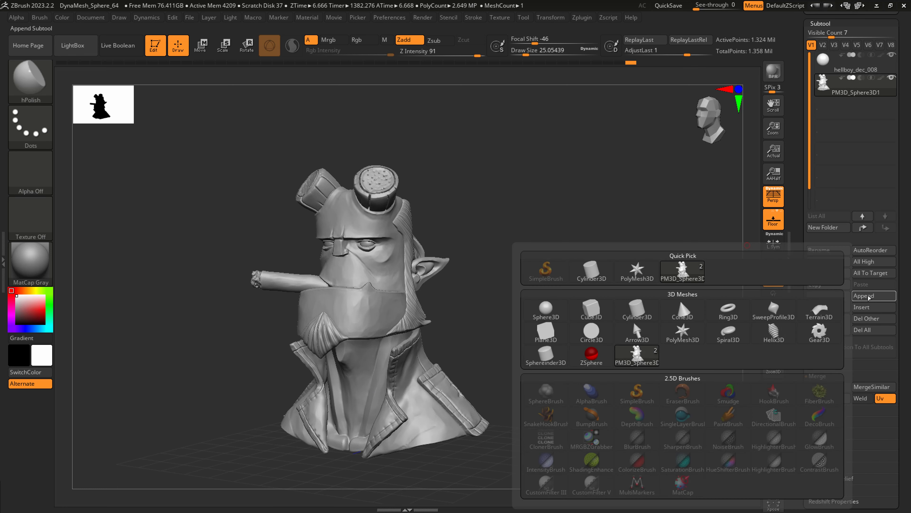
{"action": "left_click", "coordinate": [591, 309]}
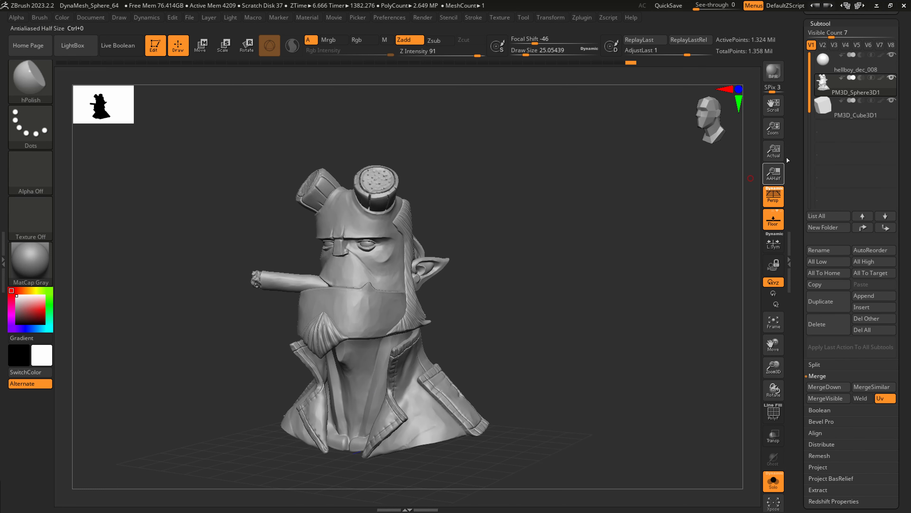
{"action": "left_click", "coordinate": [834, 115]}
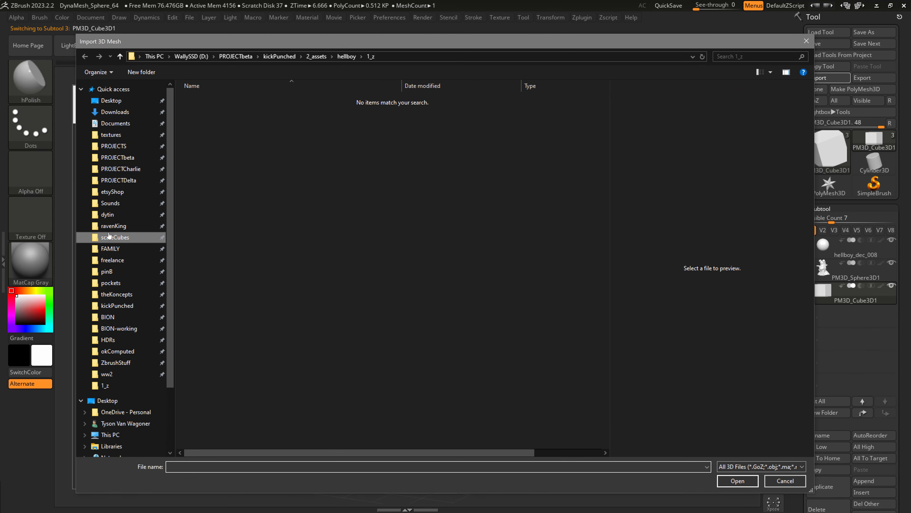
{"action": "left_click", "coordinate": [114, 237]}
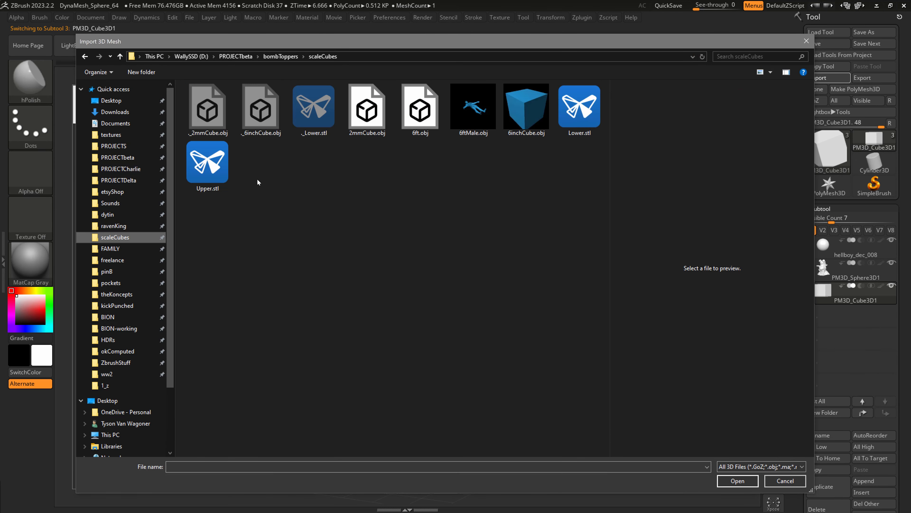
{"action": "double_click", "coordinate": [530, 116]}
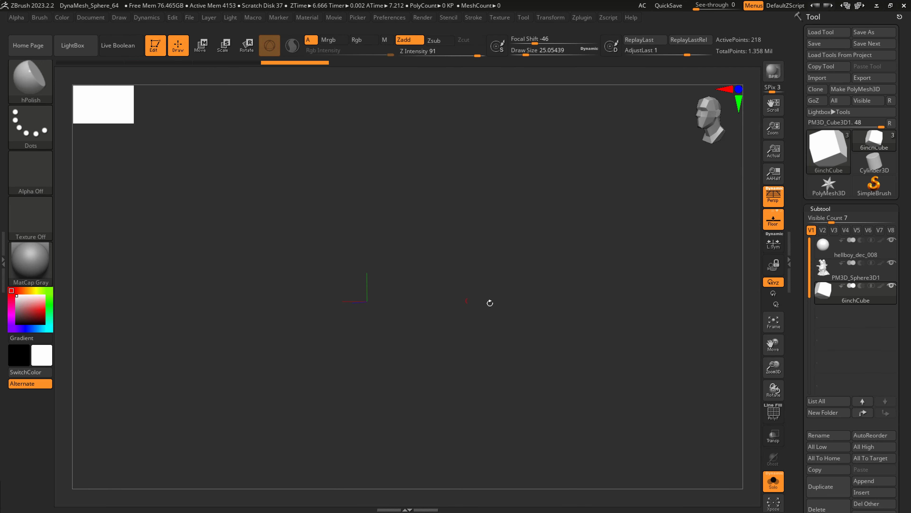
Turn off solo mode, show the polyframe and examine the scale cube's grid and size relative to the bust.
{"action": "left_click", "coordinate": [775, 490]}
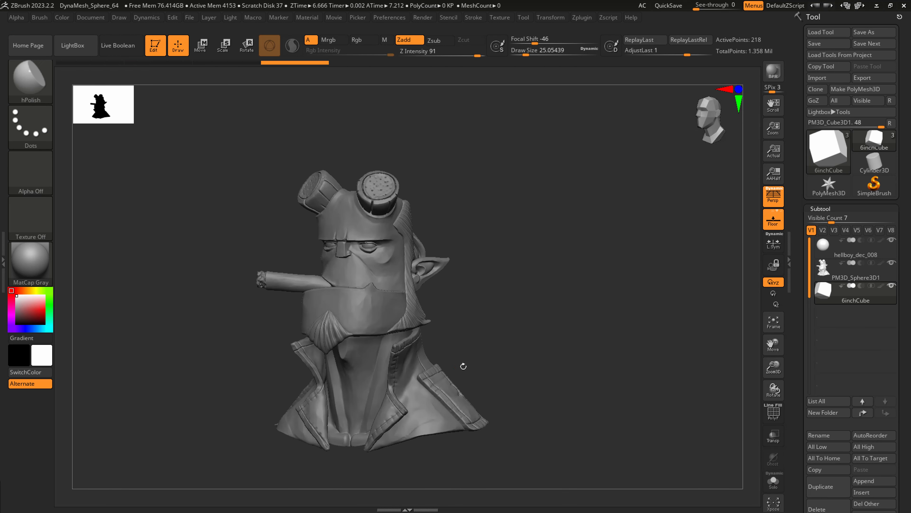
{"action": "key", "text": "f"}
{"action": "right_click_drag", "start_coordinate": [438, 420], "coordinate": [347, 323], "text": "ctrl"}
{"action": "right_click_drag", "start_coordinate": [417, 314], "coordinate": [358, 319], "text": "ctrl"}
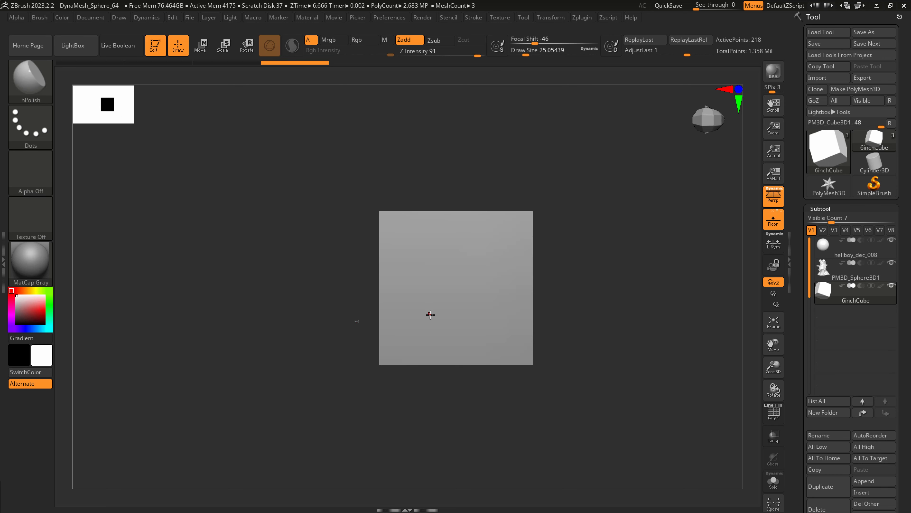
{"action": "right_click_drag", "start_coordinate": [430, 314], "coordinate": [407, 319]}
{"action": "key", "text": "shift+f"}
{"action": "right_click_drag", "start_coordinate": [468, 275], "coordinate": [415, 321]}
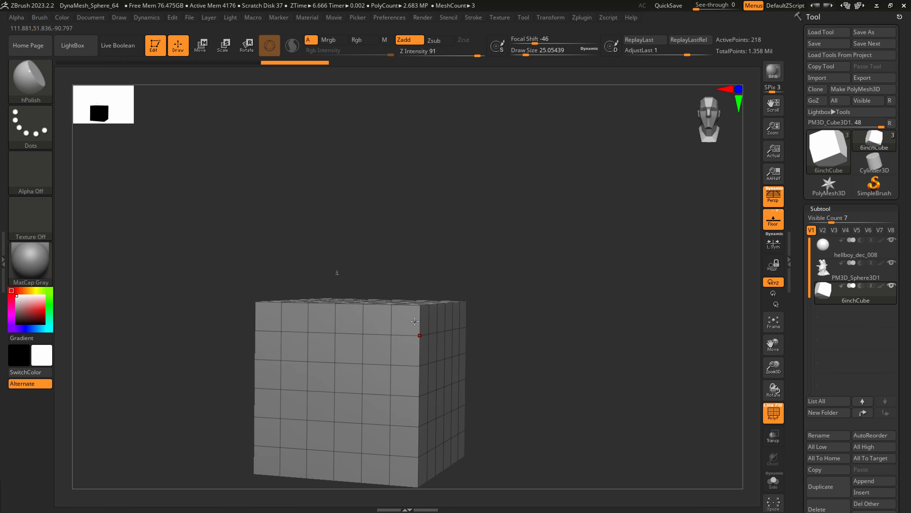
{"action": "right_click_drag", "start_coordinate": [265, 312], "coordinate": [387, 298], "text": "alt"}
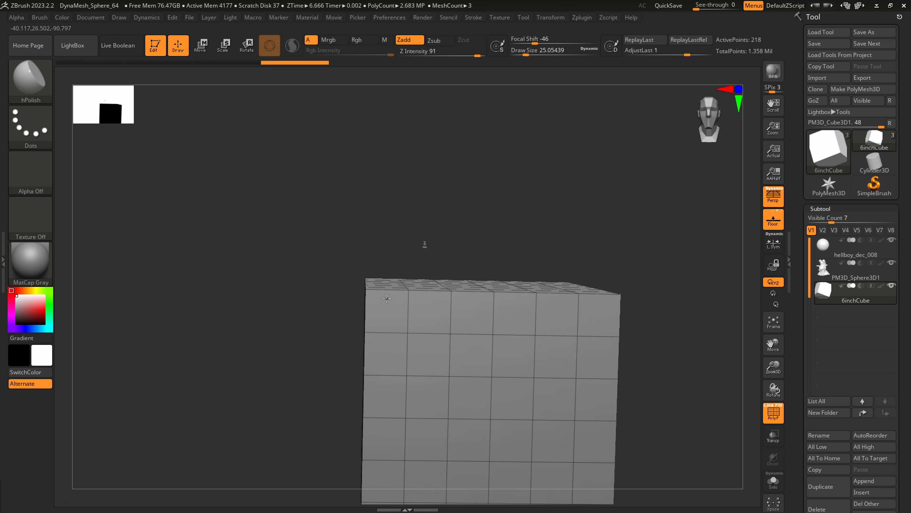
{"action": "right_click_drag", "start_coordinate": [323, 302], "coordinate": [463, 297]}
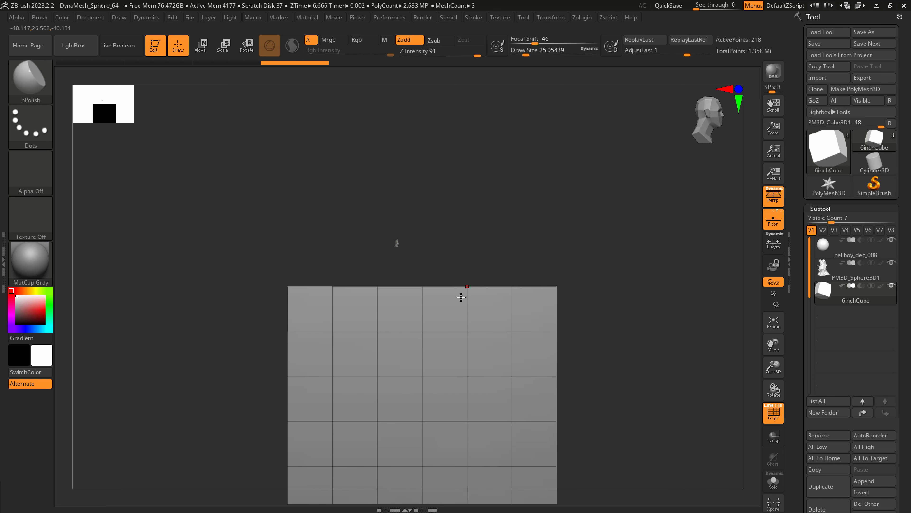
{"action": "right_click_drag", "start_coordinate": [402, 316], "coordinate": [392, 280], "text": "ctrl"}
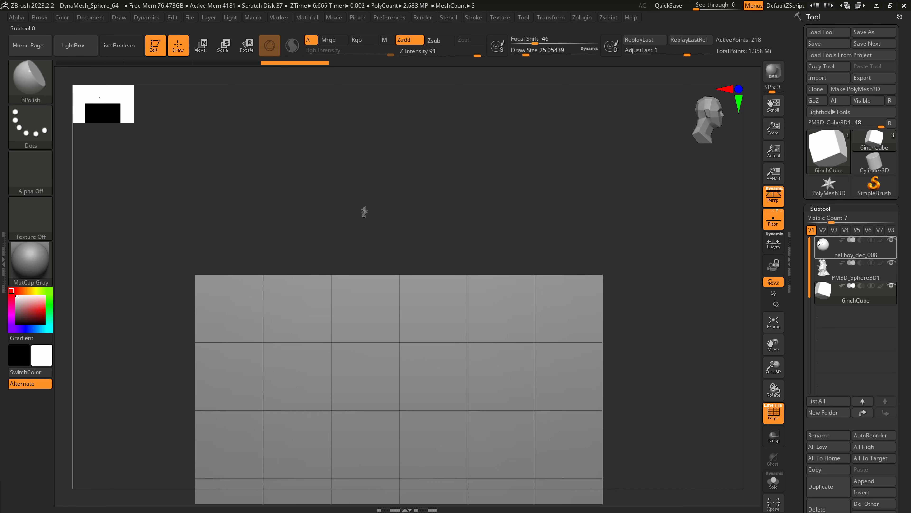
Select the bust subtool, reset the gizmo orientation, scale the bust up uniformly and lower it into the cube's base.
{"action": "left_click", "coordinate": [849, 276]}
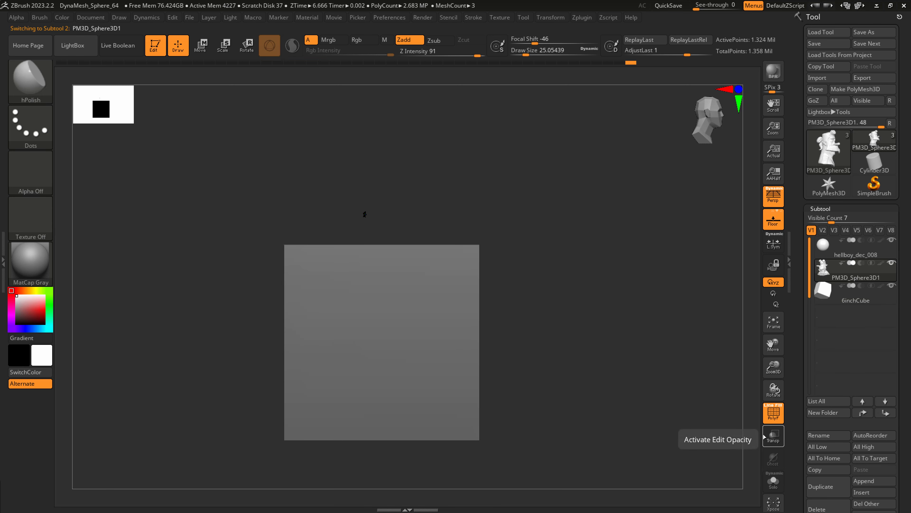
{"action": "key", "text": "e"}
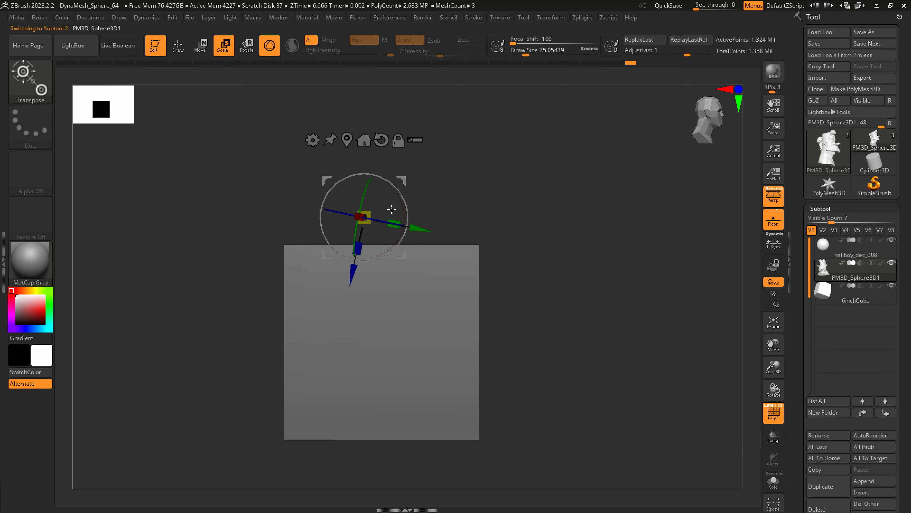
{"action": "left_click", "coordinate": [382, 143]}
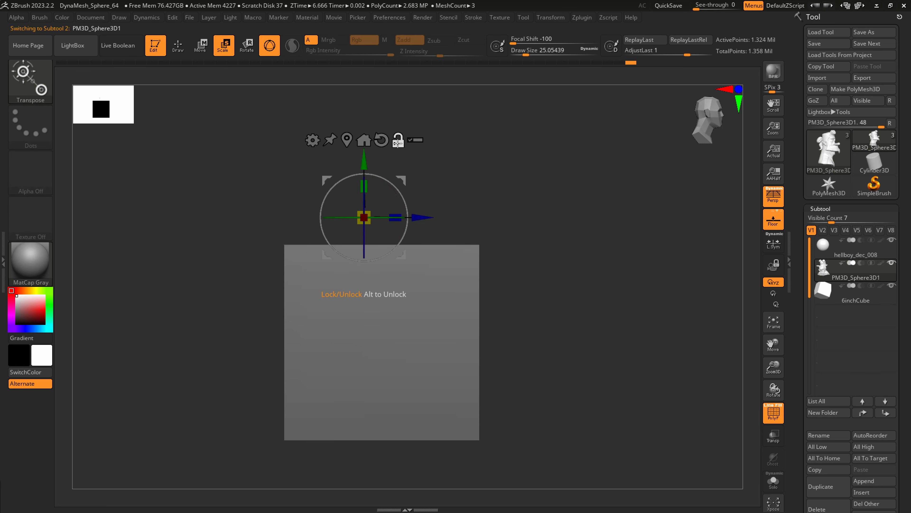
{"action": "left_click", "coordinate": [397, 145]}
{"action": "left_click_drag", "start_coordinate": [364, 217], "coordinate": [405, 218]}
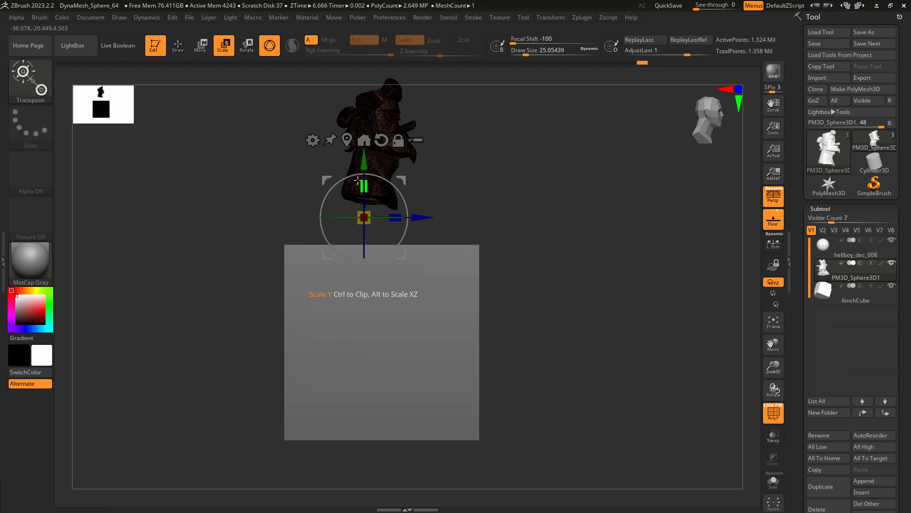
{"action": "left_click_drag", "start_coordinate": [358, 180], "coordinate": [358, 380]}
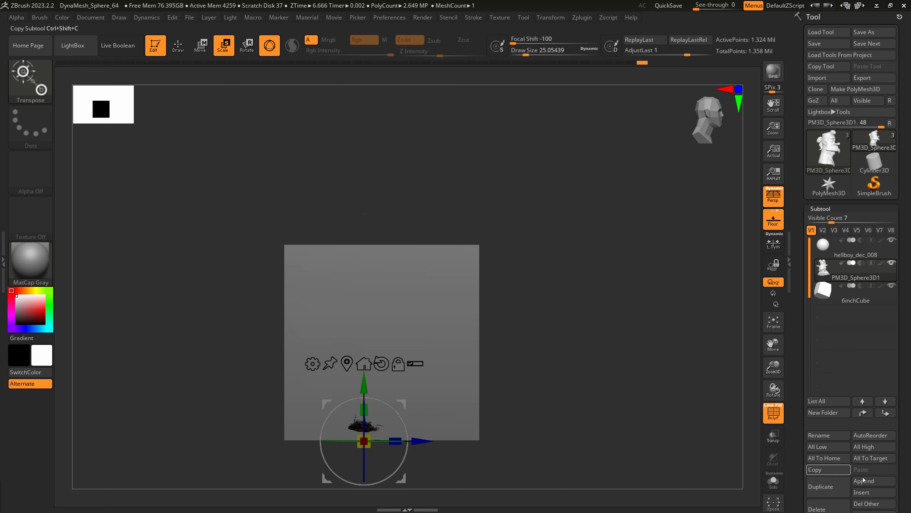
Turn on transparency and turn off perspective to compare the bust with the cube in side view.
{"action": "left_click", "coordinate": [773, 435]}
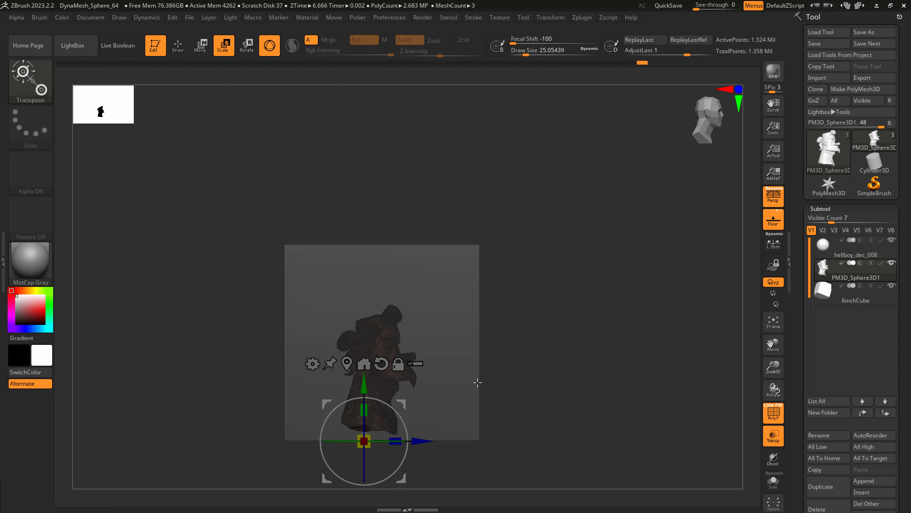
{"action": "key", "text": "p"}
{"action": "right_click_drag", "start_coordinate": [407, 406], "coordinate": [449, 302], "text": "ctrl"}
Select the cube subtool and hide all of it with SelectRect except a vertical strip one square wide and four squares tall.
{"action": "left_click", "coordinate": [459, 288], "text": "alt"}
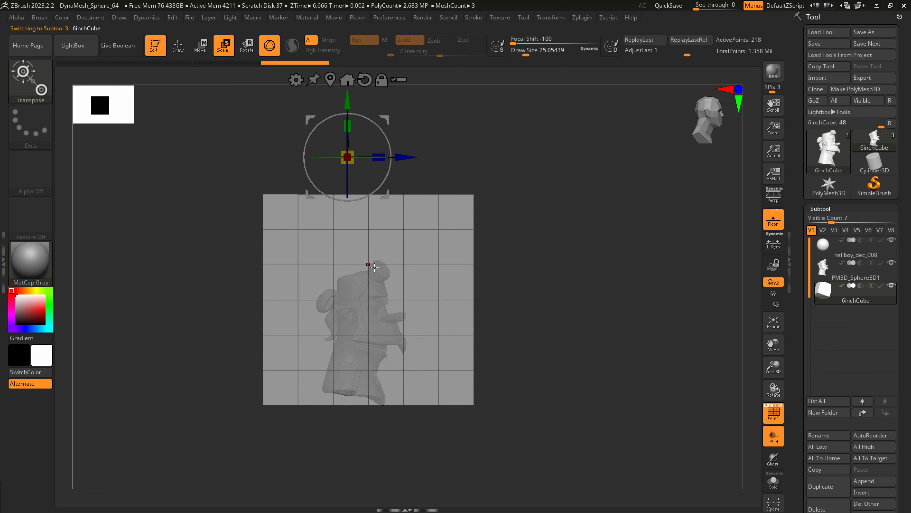
{"action": "key", "text": "q"}
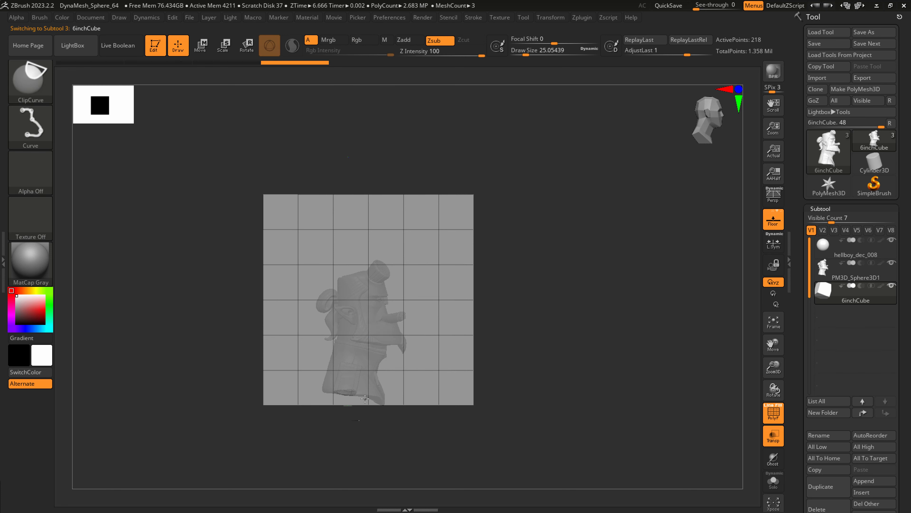
{"action": "mouse_move", "coordinate": [362, 418]}
{"action": "left_mouse_down", "text": "ctrl+shift"}
{"action": "mouse_move", "coordinate": [368, 392]}
{"action": "mouse_move", "coordinate": [248, 318]}
{"action": "left_mouse_up", "text": "ctrl+shift"}
{"action": "left_click", "coordinate": [33, 84], "text": "ctrl+shift"}
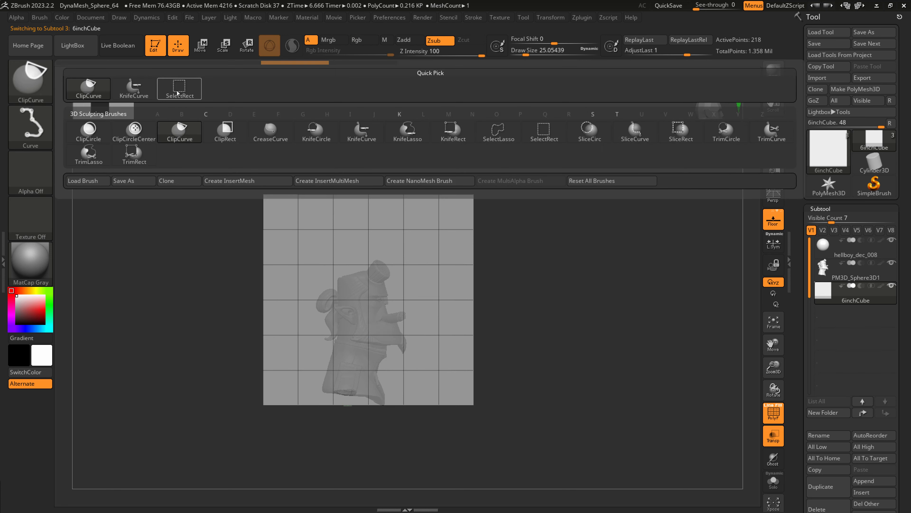
{"action": "left_click", "coordinate": [180, 89], "text": "ctrl+shift"}
{"action": "mouse_move", "coordinate": [361, 417]}
{"action": "left_mouse_down", "text": "ctrl+shift"}
{"action": "mouse_move", "coordinate": [395, 267]}
{"action": "mouse_move", "coordinate": [410, 251]}
{"action": "mouse_move", "coordinate": [399, 287]}
{"action": "mouse_move", "coordinate": [359, 309]}
{"action": "mouse_move", "coordinate": [375, 354]}
{"action": "left_mouse_up", "text": "ctrl+shift"}
{"action": "left_click_drag", "start_coordinate": [461, 383], "coordinate": [420, 398], "text": "shift"}
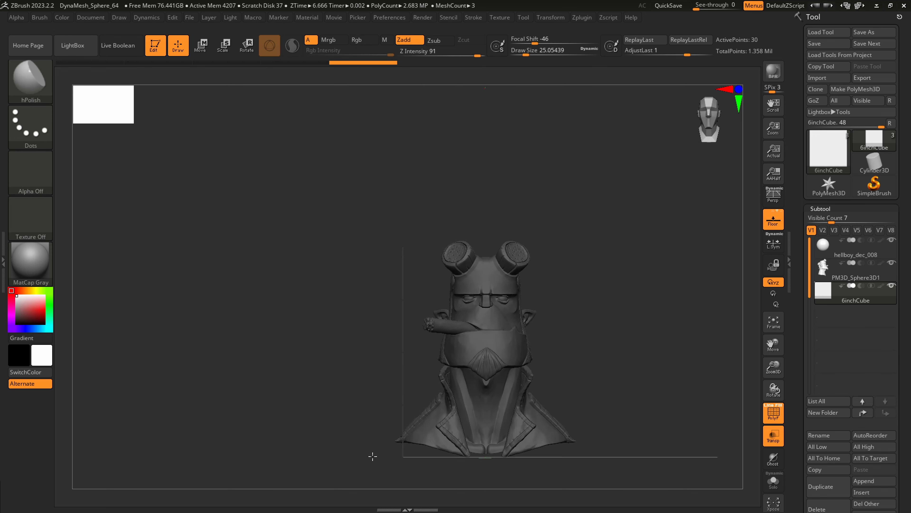
{"action": "left_click_drag", "start_coordinate": [372, 456], "coordinate": [384, 456]}
{"action": "mouse_move", "coordinate": [314, 485]}
{"action": "left_mouse_down", "text": "ctrl+shift"}
{"action": "mouse_move", "coordinate": [437, 198]}
{"action": "mouse_move", "coordinate": [416, 203]}
{"action": "left_mouse_up", "text": "ctrl+shift"}
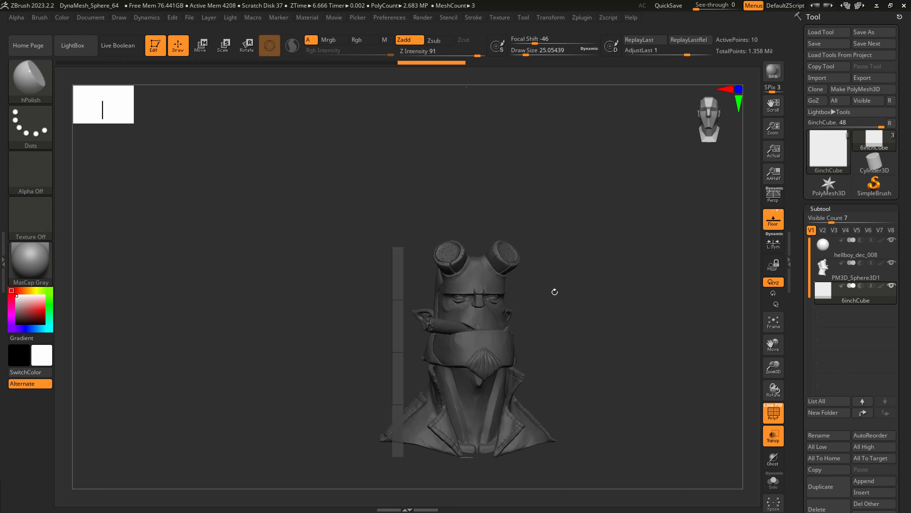
Delete the hidden geometry of the scale cube, keeping only the four-square strip.
{"action": "left_click", "coordinate": [814, 208]}
{"action": "left_click", "coordinate": [829, 140]}
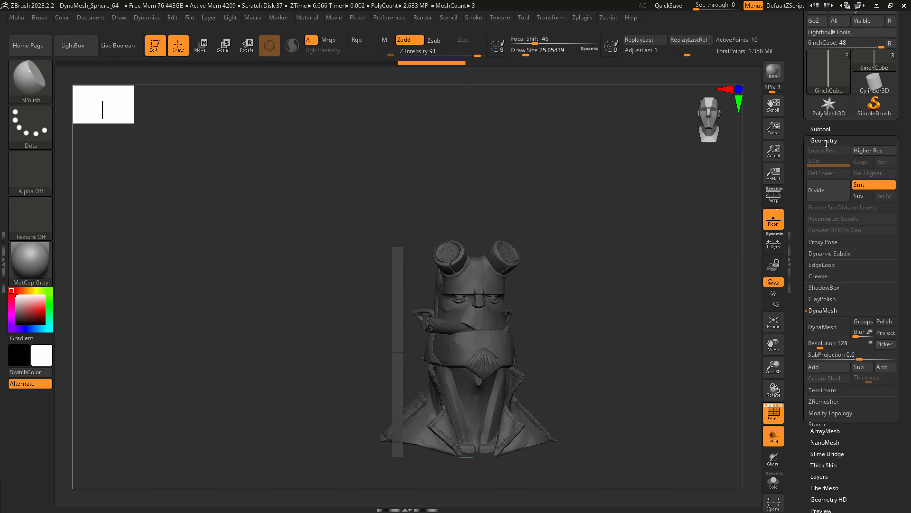
{"action": "left_click", "coordinate": [824, 413]}
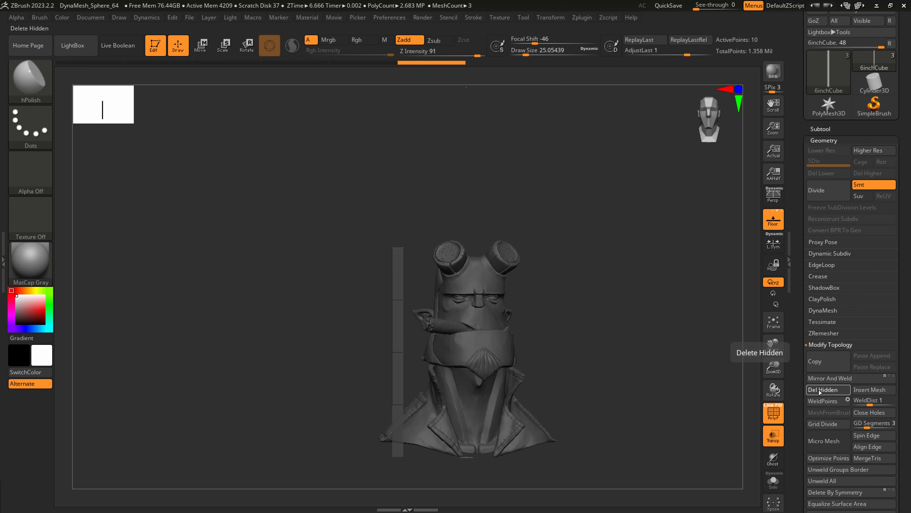
Give the four-square strip thickness with the ZModeler brush, extruding its faces with the polygon action Extrude and target Polygroup All.
{"action": "left_click_drag", "start_coordinate": [407, 350], "coordinate": [187, 134]}
{"action": "left_click", "coordinate": [39, 86]}
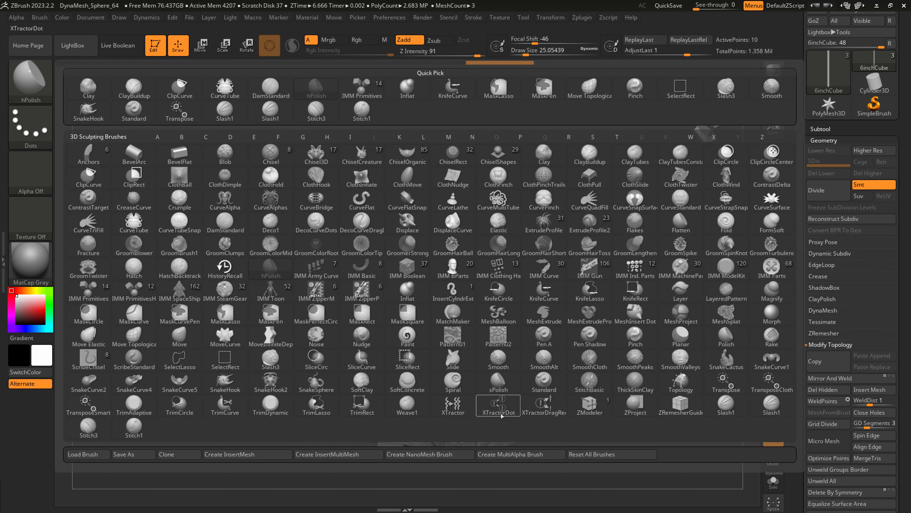
{"action": "left_click", "coordinate": [590, 406]}
{"action": "left_click_drag", "start_coordinate": [370, 283], "coordinate": [374, 323], "text": "alt"}
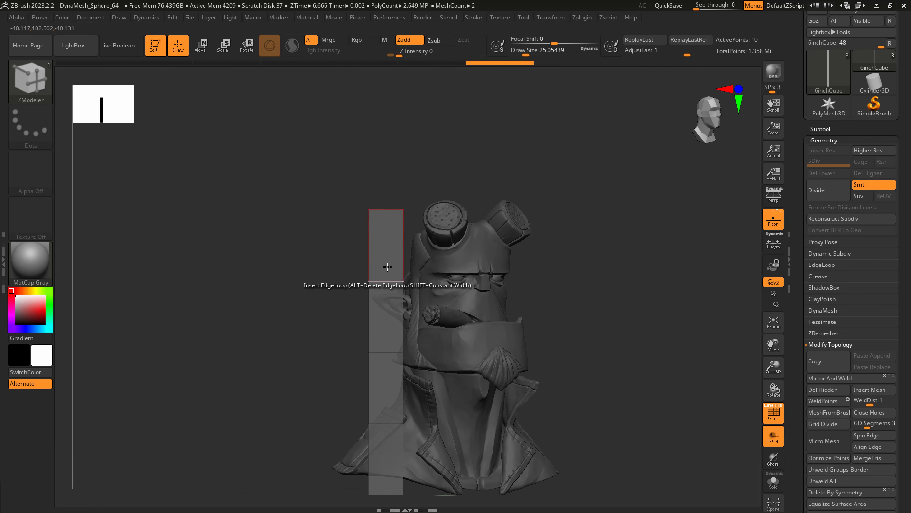
{"action": "key", "text": "space"}
{"action": "left_click", "coordinate": [252, 180]}
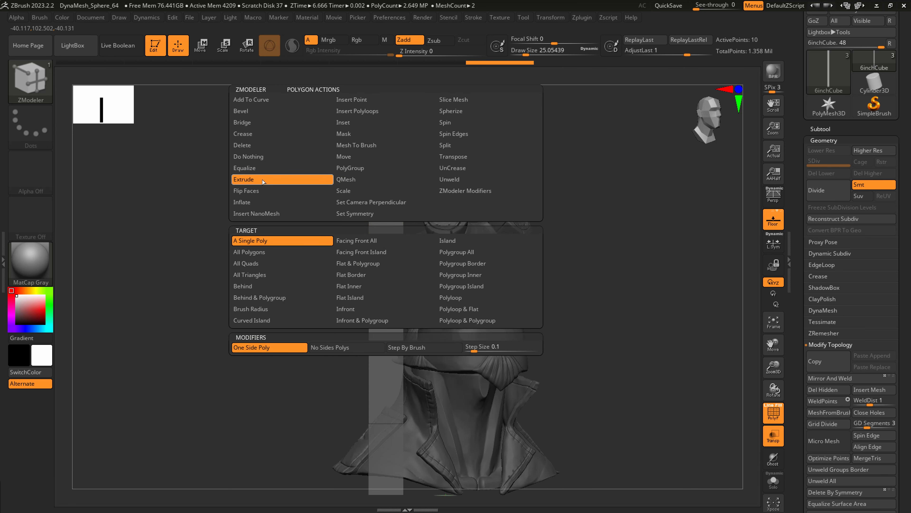
{"action": "left_click", "coordinate": [454, 253]}
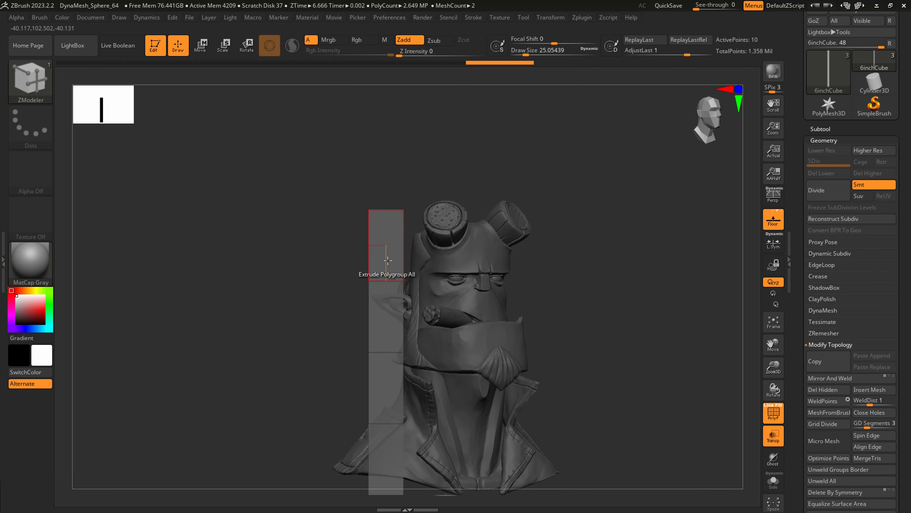
{"action": "left_click_drag", "start_coordinate": [387, 250], "coordinate": [376, 254]}
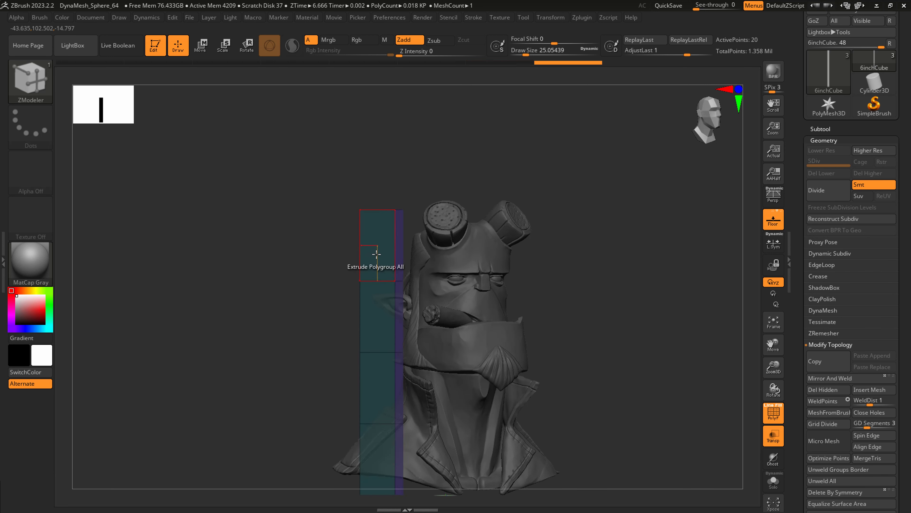
Select the bust subtool, scale it down uniformly beside the reference strip and compare their heights from the front and side.
{"action": "left_click_drag", "start_coordinate": [404, 284], "coordinate": [395, 264], "text": "alt"}
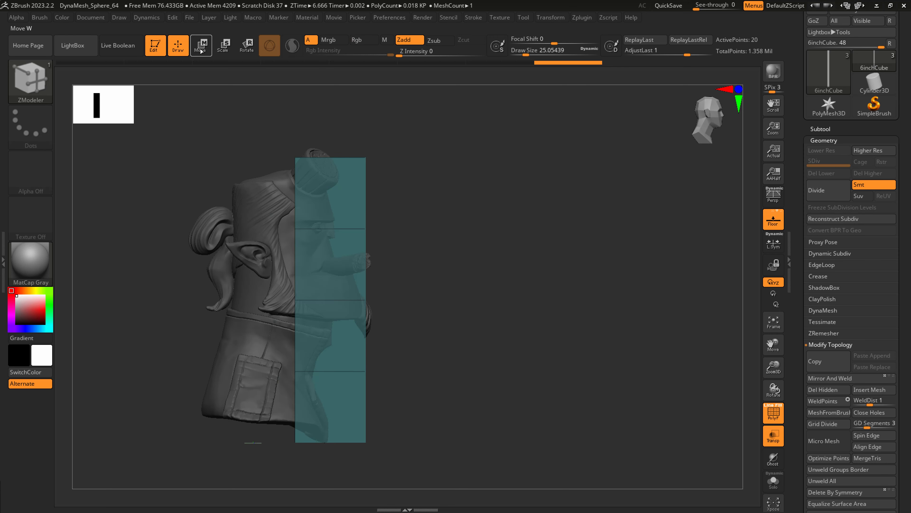
{"action": "key", "text": "w"}
{"action": "left_click_drag", "start_coordinate": [328, 325], "coordinate": [287, 319]}
{"action": "left_click", "coordinate": [419, 298], "text": "alt"}
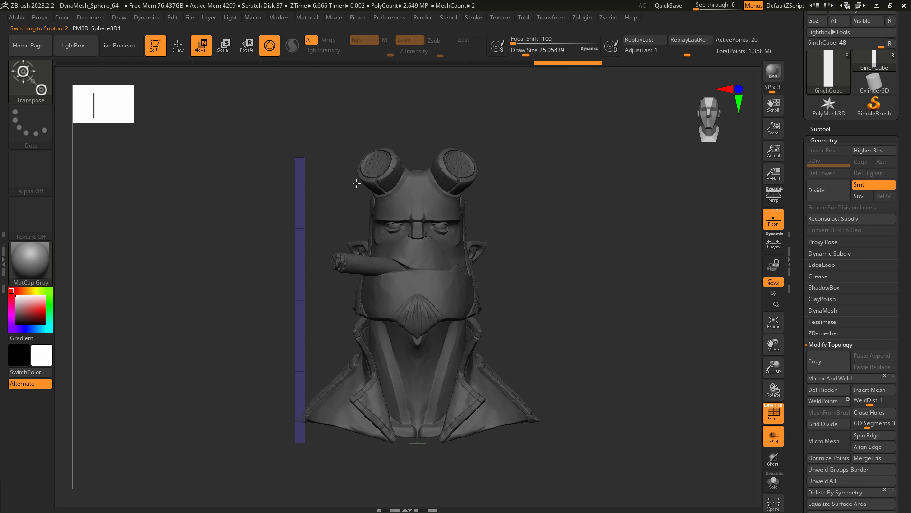
{"action": "left_click_drag", "start_coordinate": [416, 462], "coordinate": [408, 465]}
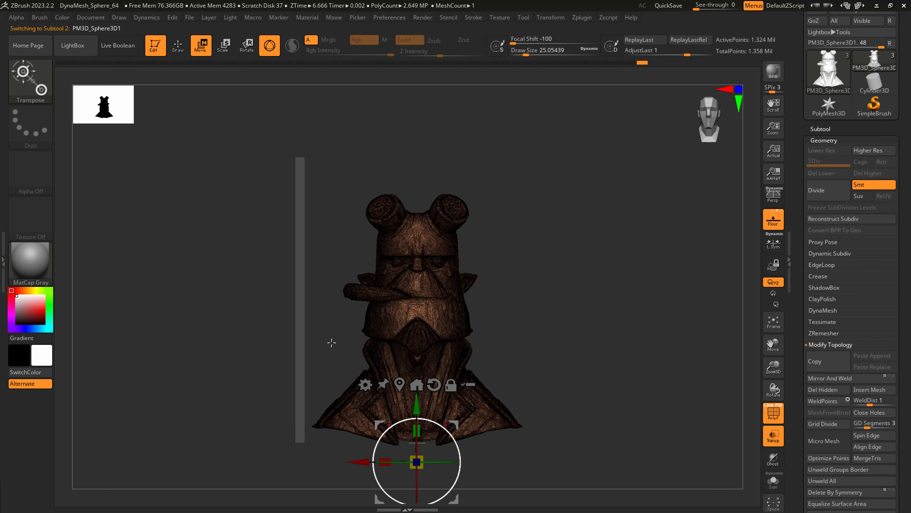
{"action": "left_click_drag", "start_coordinate": [346, 328], "coordinate": [402, 308]}
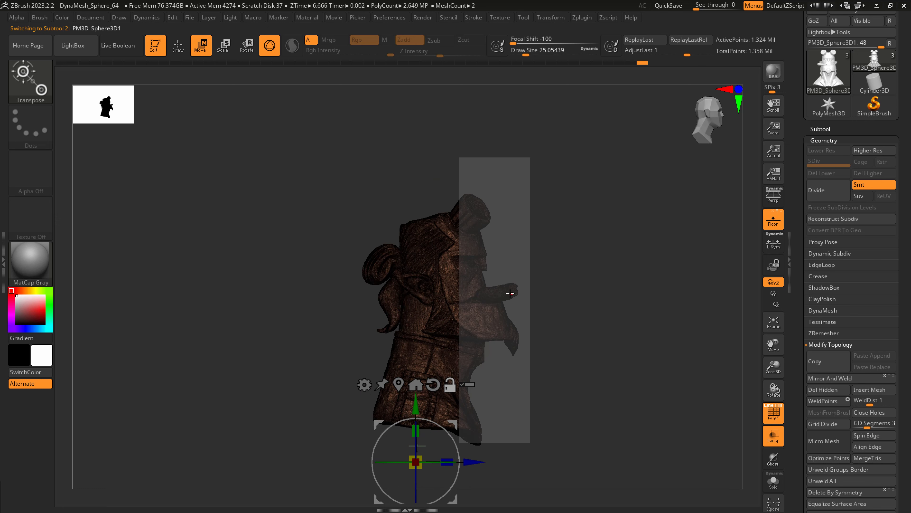
{"action": "left_click_drag", "start_coordinate": [510, 294], "coordinate": [273, 299], "text": "alt"}
{"action": "key", "text": "q"}
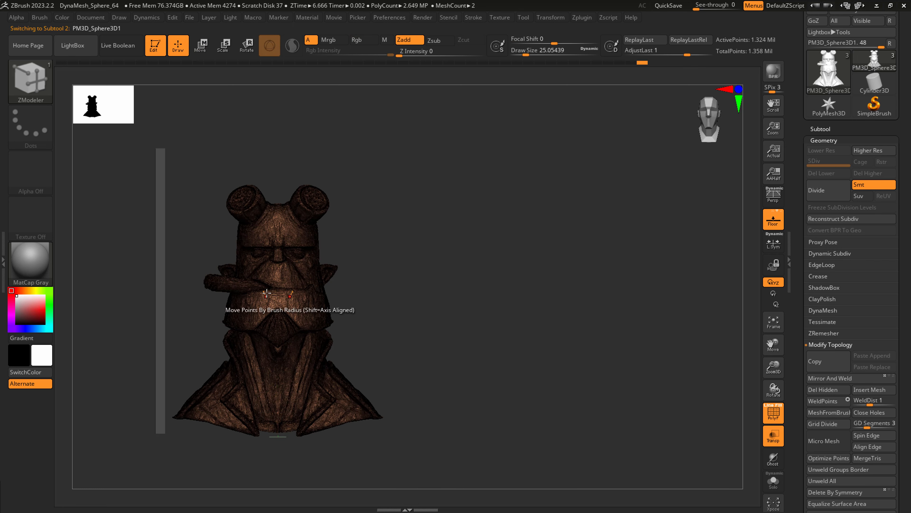
Inspect the 6inchCube strip and the PM3D_Sphere3D1 bust as active subtools, ending on the bust with its polyframe display off.
{"action": "left_click", "coordinate": [818, 130]}
{"action": "left_click", "coordinate": [856, 108]}
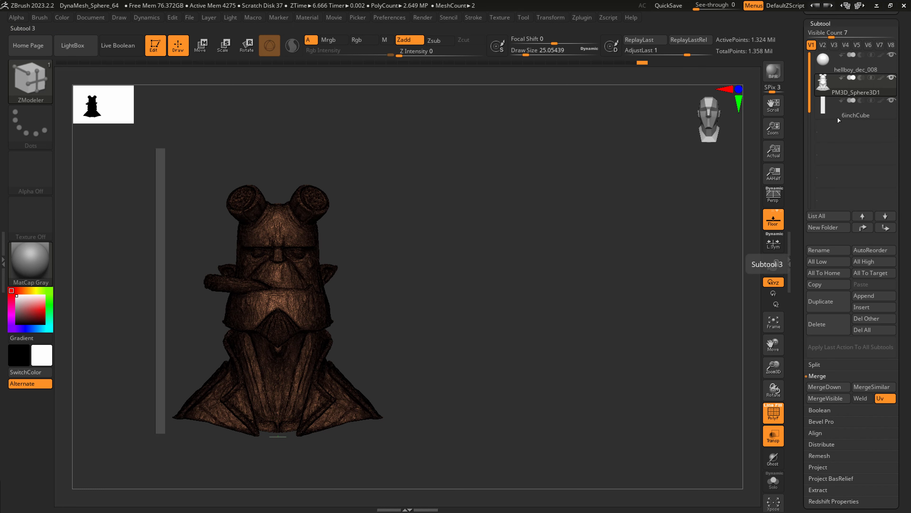
{"action": "left_click_drag", "start_coordinate": [493, 338], "coordinate": [620, 305], "text": "alt"}
{"action": "left_click", "coordinate": [838, 87]}
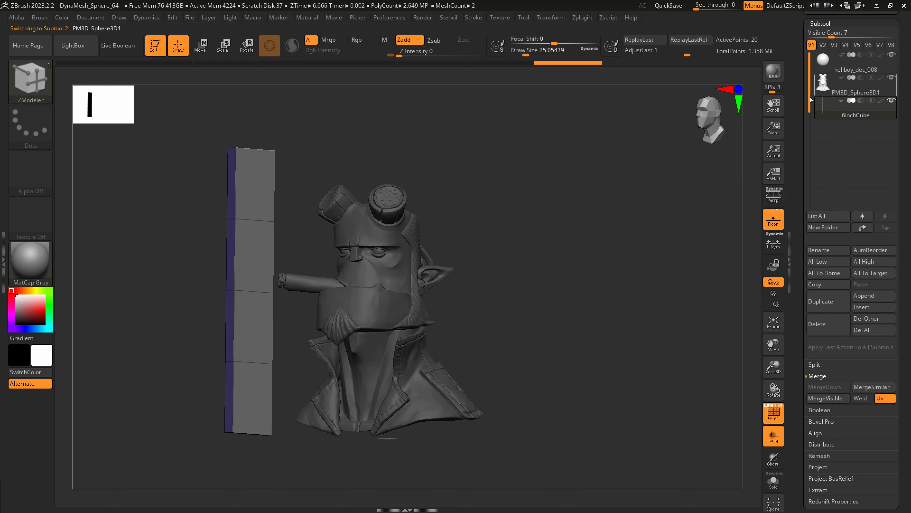
{"action": "left_click_drag", "start_coordinate": [489, 289], "coordinate": [494, 304]}
{"action": "key", "text": "shift+f"}
{"action": "right_click_drag", "start_coordinate": [388, 300], "coordinate": [389, 282]}
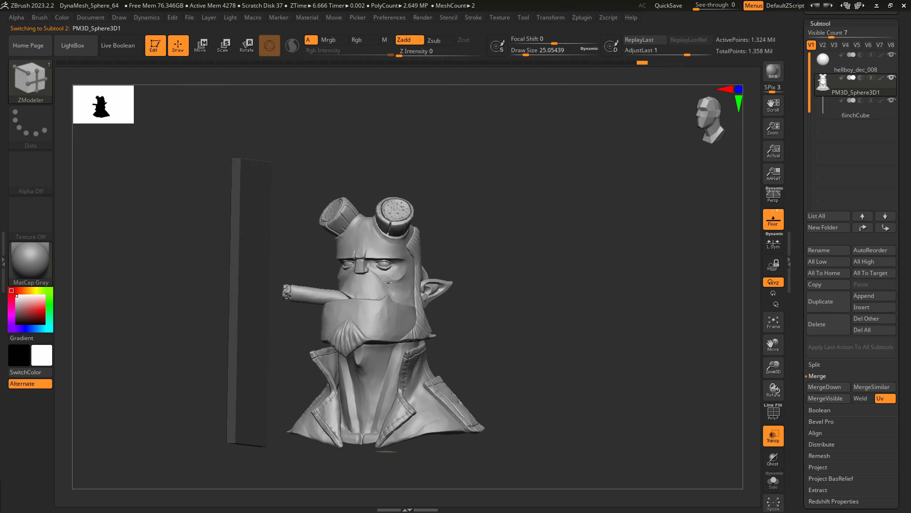
Turn the polyframe display back on and assign the whole bust to a single new polygroup.
{"action": "key", "text": "ctrl+w"}
{"action": "left_click_drag", "start_coordinate": [898, 90], "coordinate": [890, 163]}
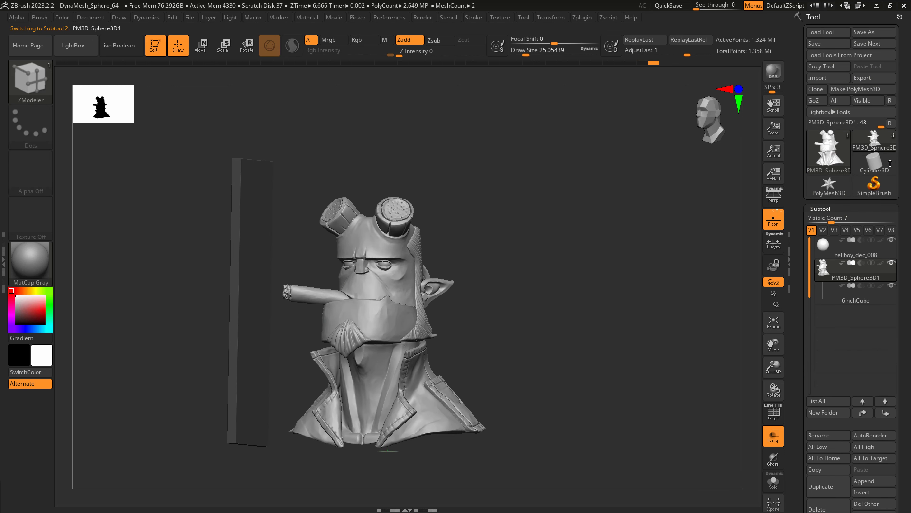
{"action": "key", "text": "shift+f"}
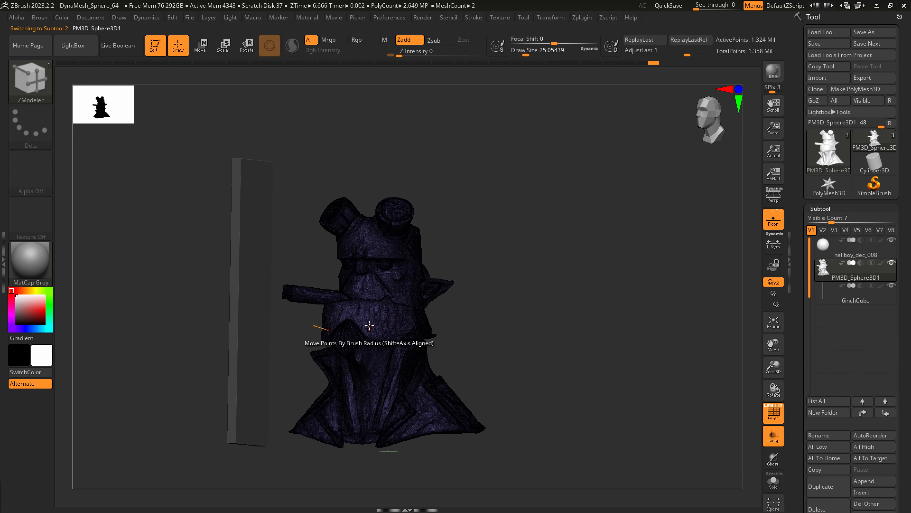
{"action": "key", "text": "ctrl+w"}
{"action": "key", "text": "ctrl+w"}
{"action": "key", "text": "ctrl+w"}
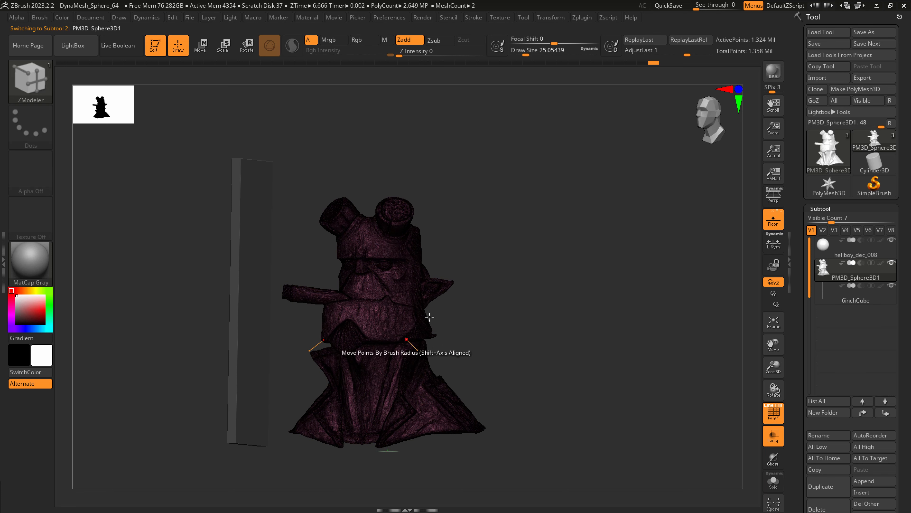
{"action": "left_click_drag", "start_coordinate": [485, 329], "coordinate": [402, 398], "text": "ctrl"}
{"action": "right_click_drag", "start_coordinate": [421, 348], "coordinate": [502, 308], "text": "ctrl"}
{"action": "key", "text": "ctrl+w"}
{"action": "key", "text": "ctrl"}
{"action": "key", "text": "ctrl+w"}
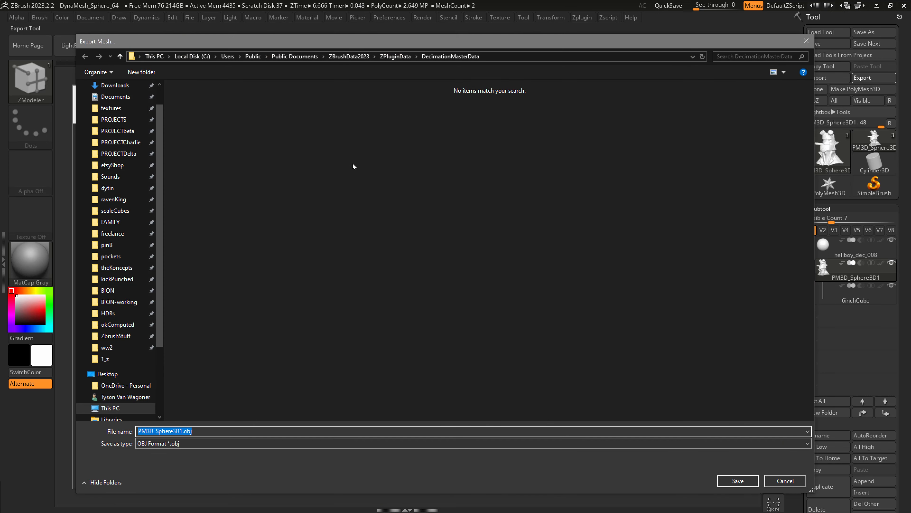
Start exporting the bust mesh, create a folder named 2_obj inside the hellboy asset folder and open it as the destination.
{"action": "left_click", "coordinate": [106, 358]}
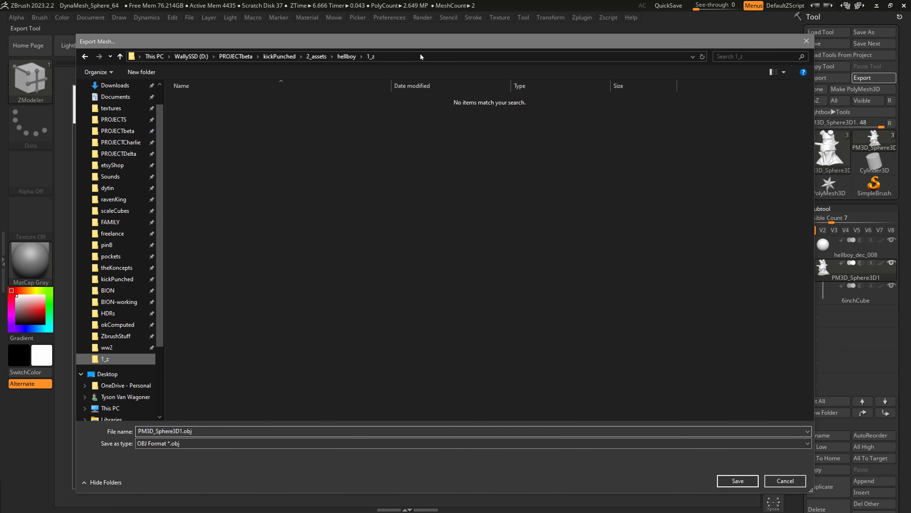
{"action": "left_click", "coordinate": [345, 56]}
{"action": "right_click", "coordinate": [193, 151]}
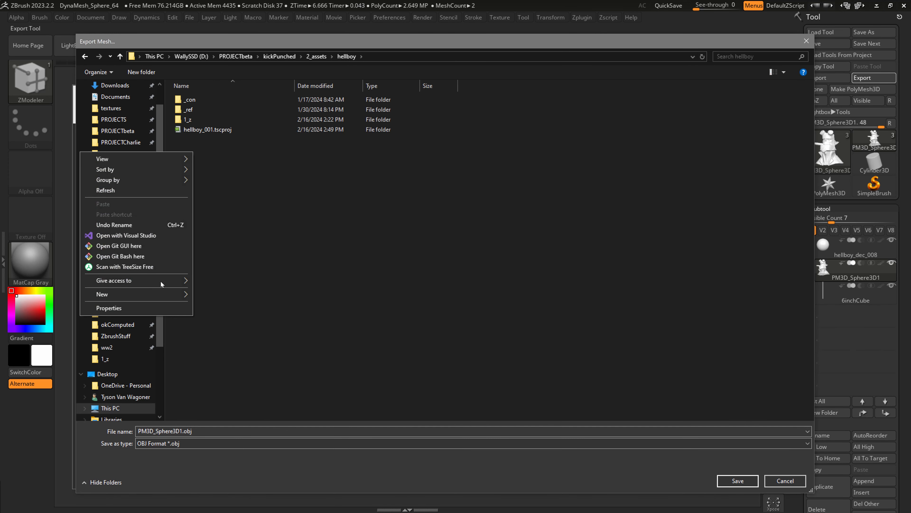
{"action": "mouse_move", "coordinate": [160, 294]}
{"action": "left_click", "coordinate": [228, 295]}
{"action": "type", "text": "2_obj"}
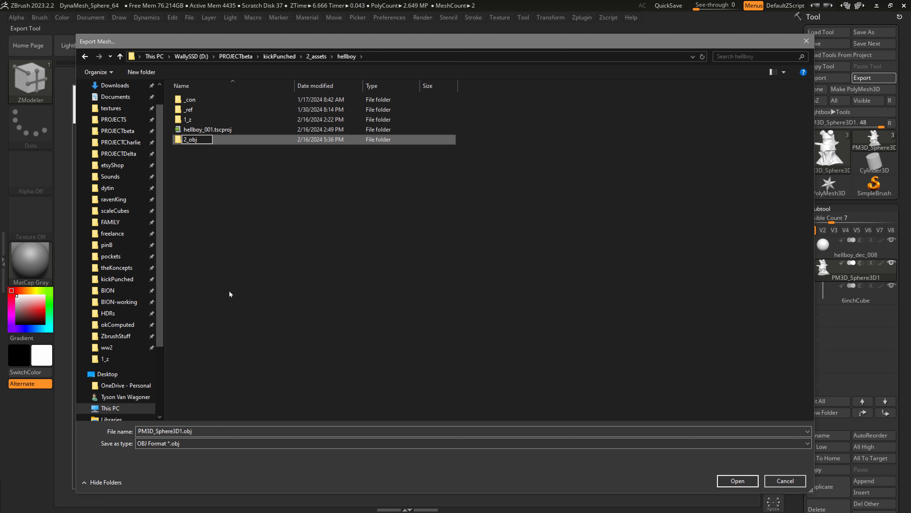
{"action": "key", "text": "Return"}
{"action": "double_click", "coordinate": [200, 139]}
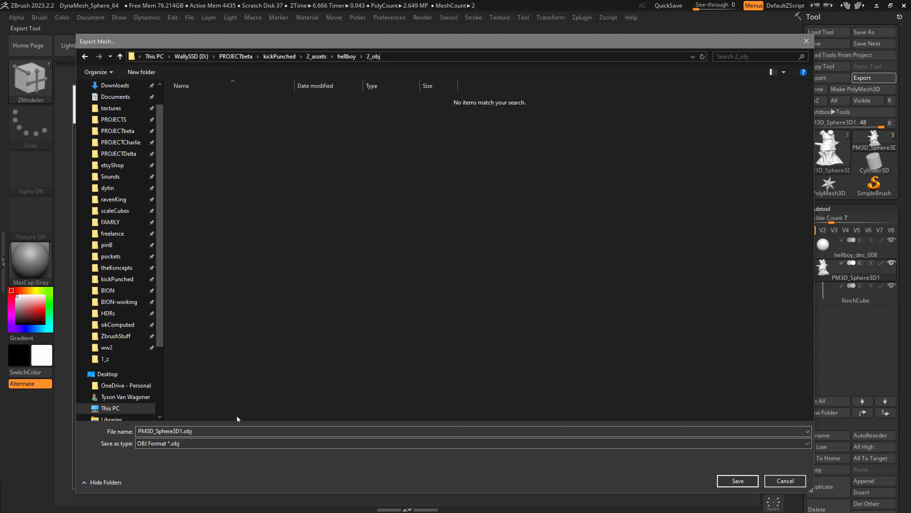
Replace the default PM3D_Sphere3D1 file name and export the bust in OBJ format to the 2_obj folder.
{"action": "double_click", "coordinate": [182, 431]}
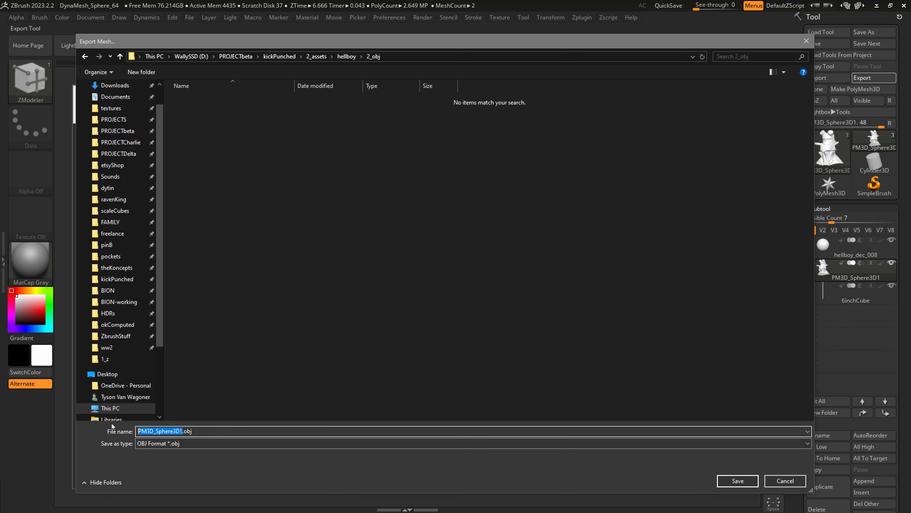
{"action": "type", "text": "hes_00"}
{"action": "key", "text": "Return"}
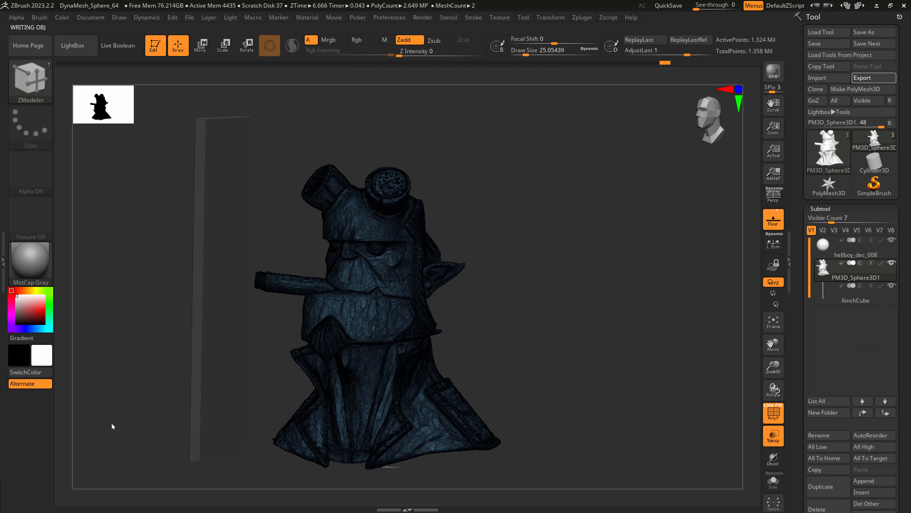